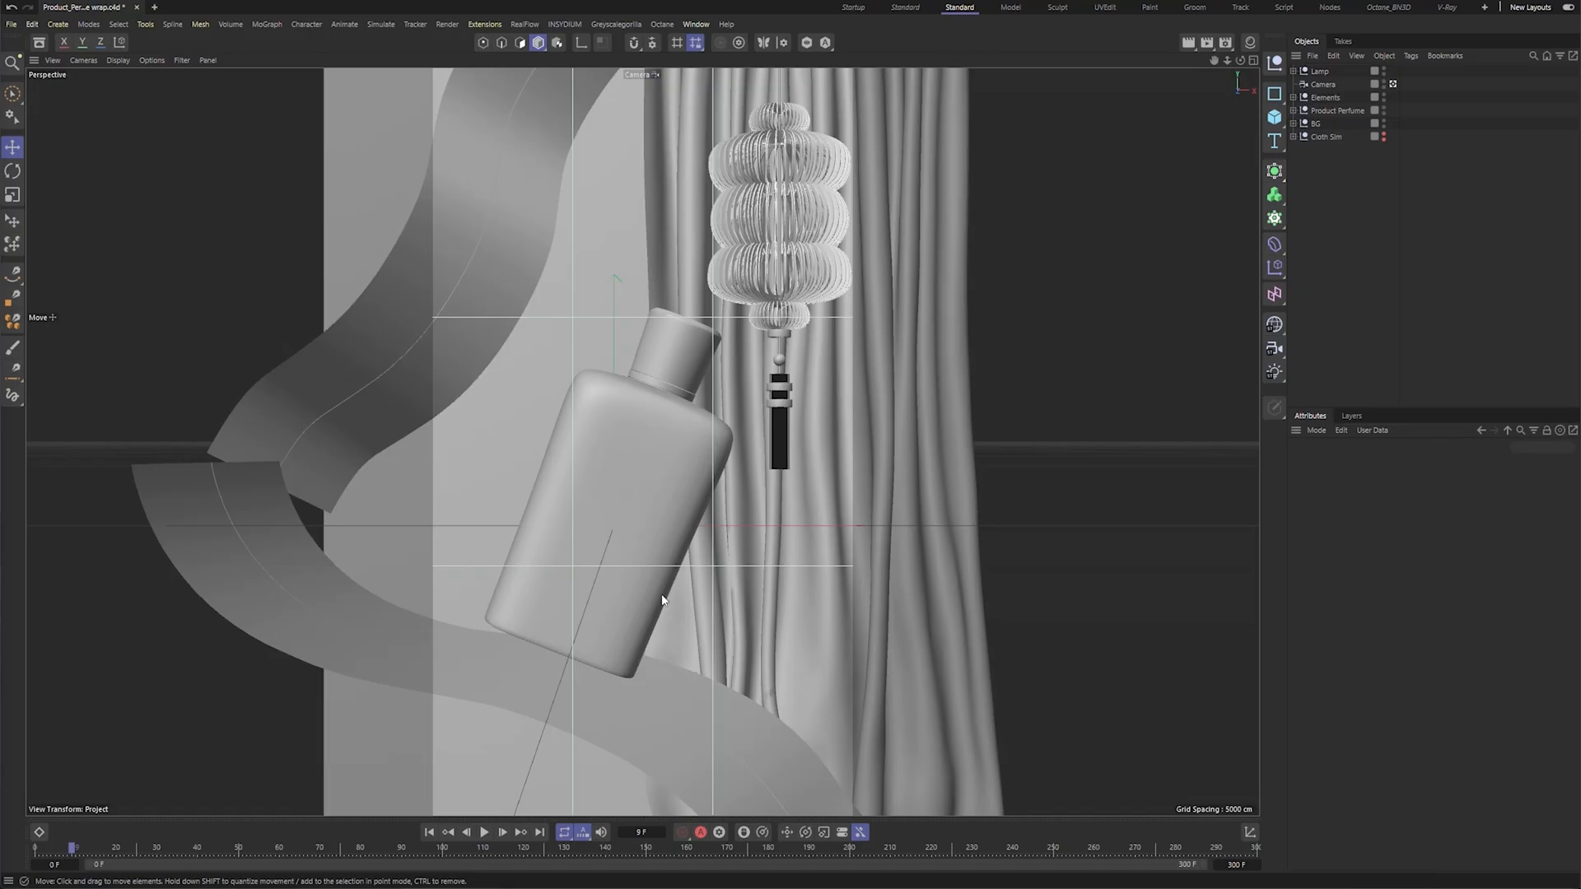
Copy the Product Perfume group from the scene and paste it into a new empty project.
{"action": "left_click", "coordinate": [661, 466]}
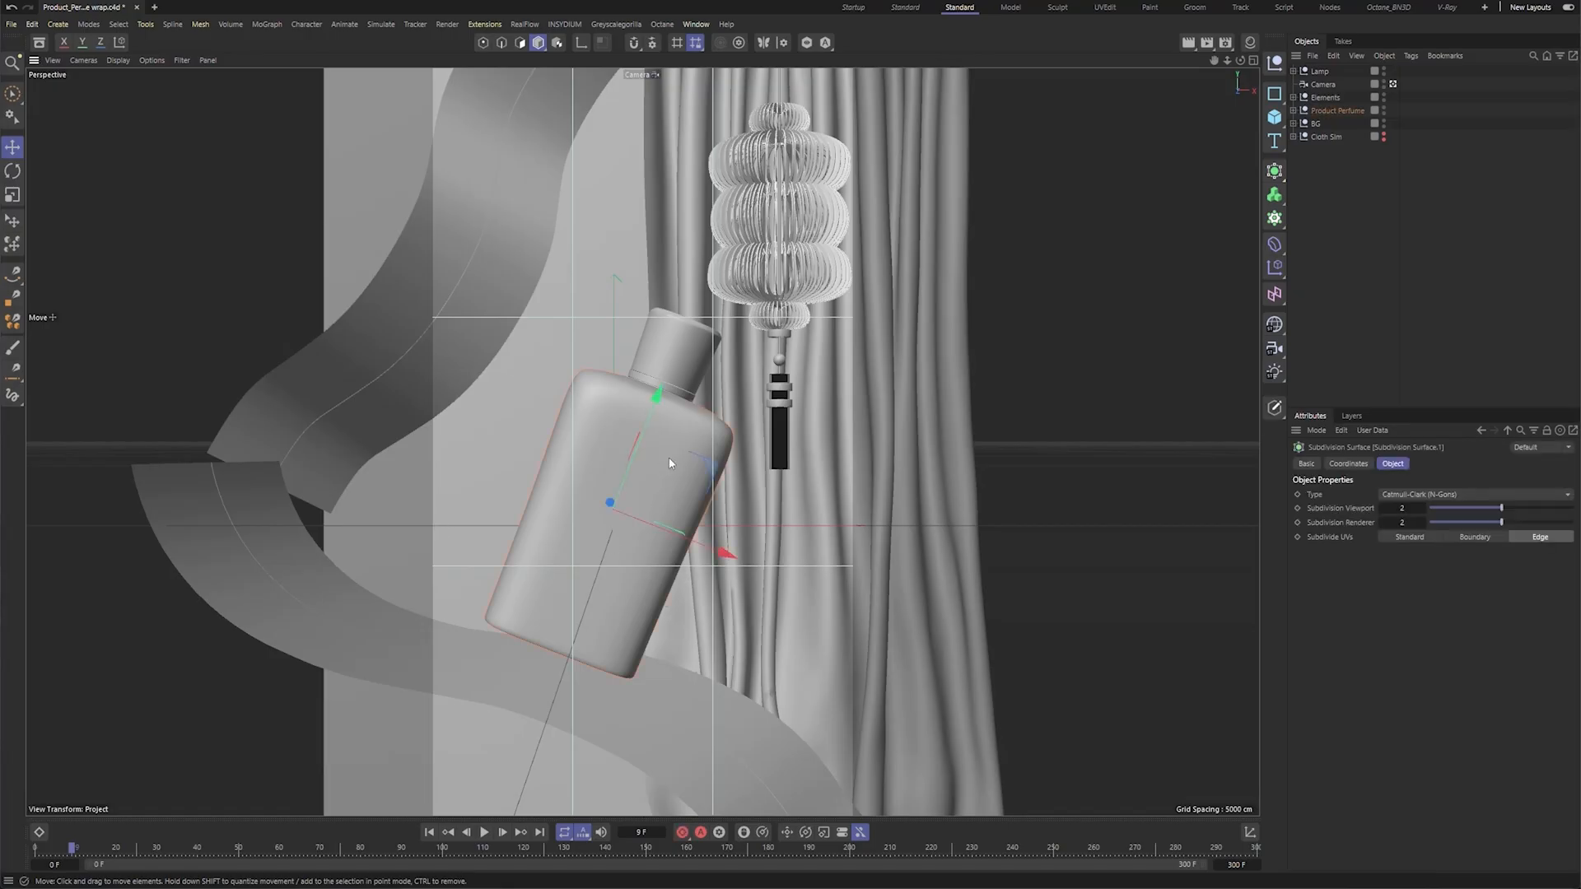
{"action": "left_click", "coordinate": [1337, 109]}
{"action": "left_click", "coordinate": [1306, 56]}
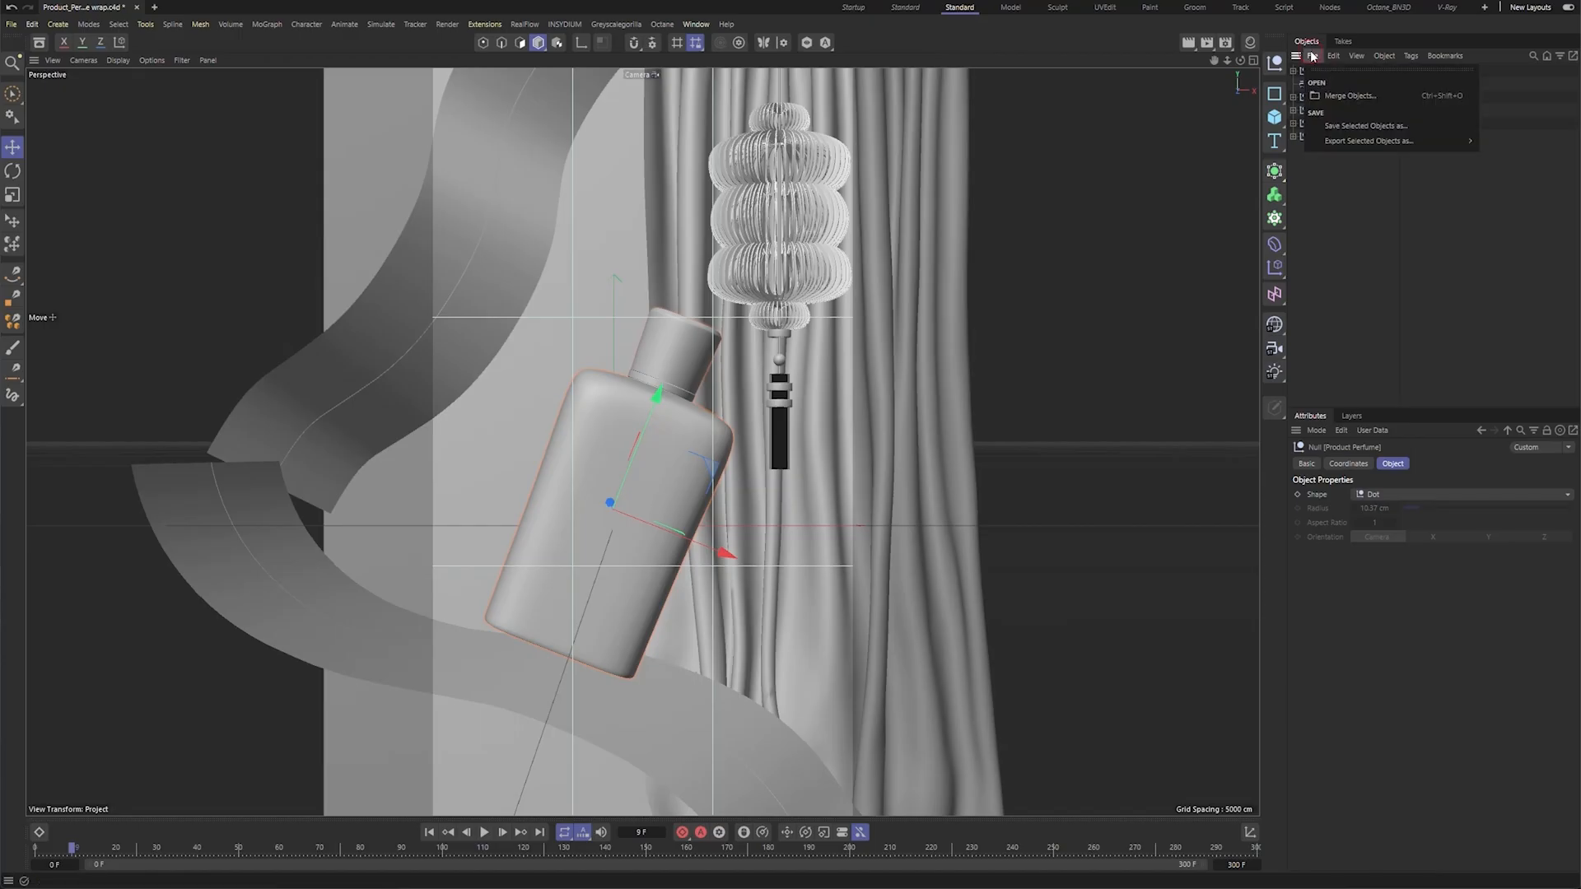
{"action": "left_click", "coordinate": [1333, 57]}
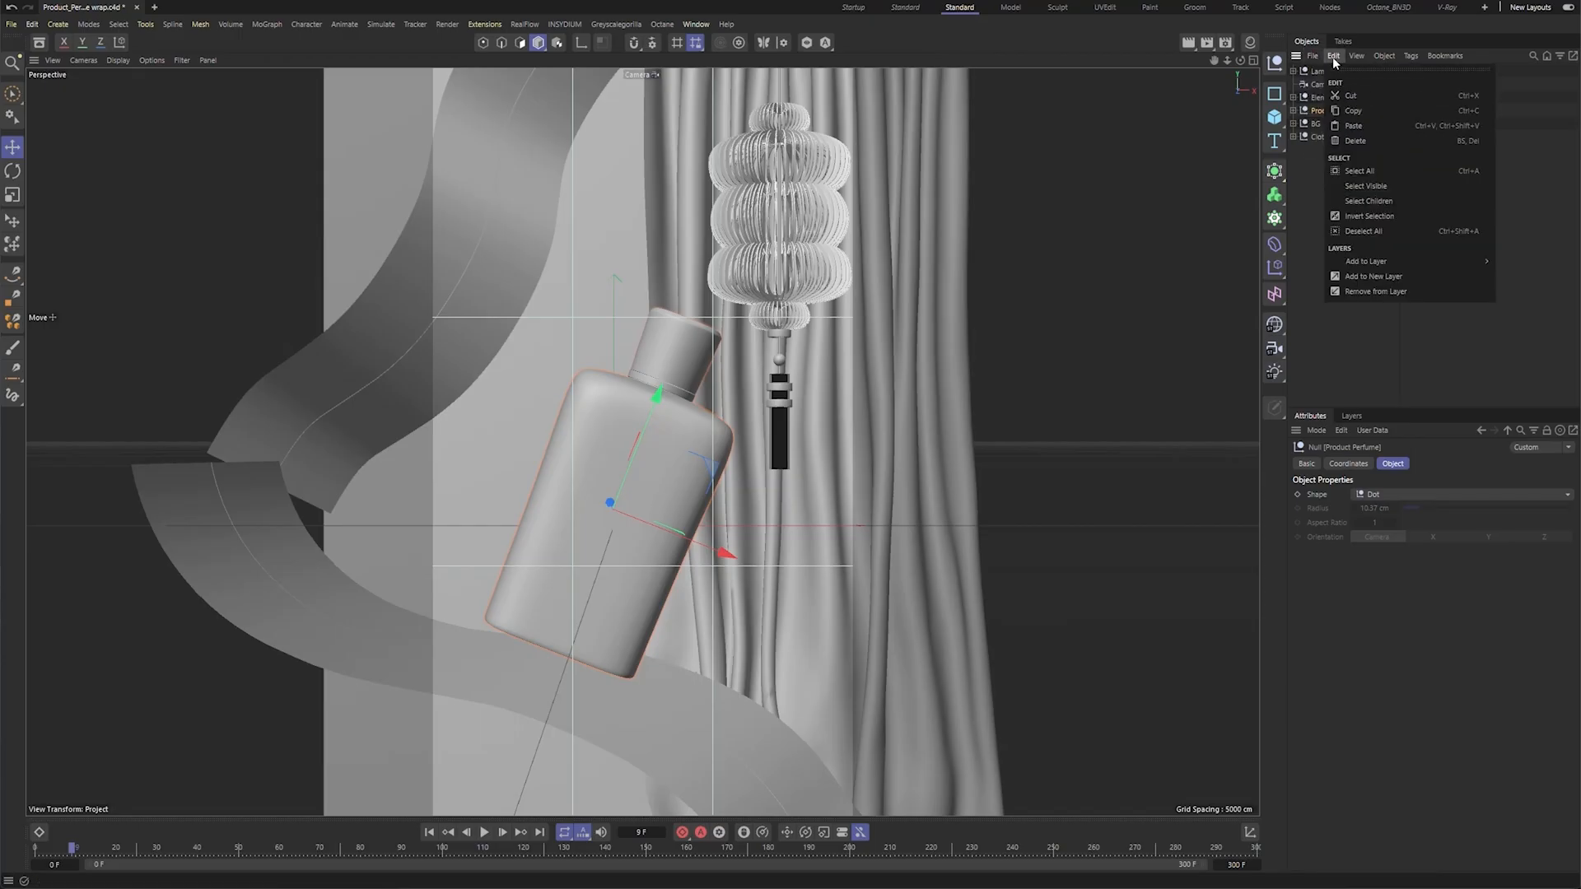
{"action": "left_click", "coordinate": [1354, 111]}
{"action": "left_click", "coordinate": [154, 8]}
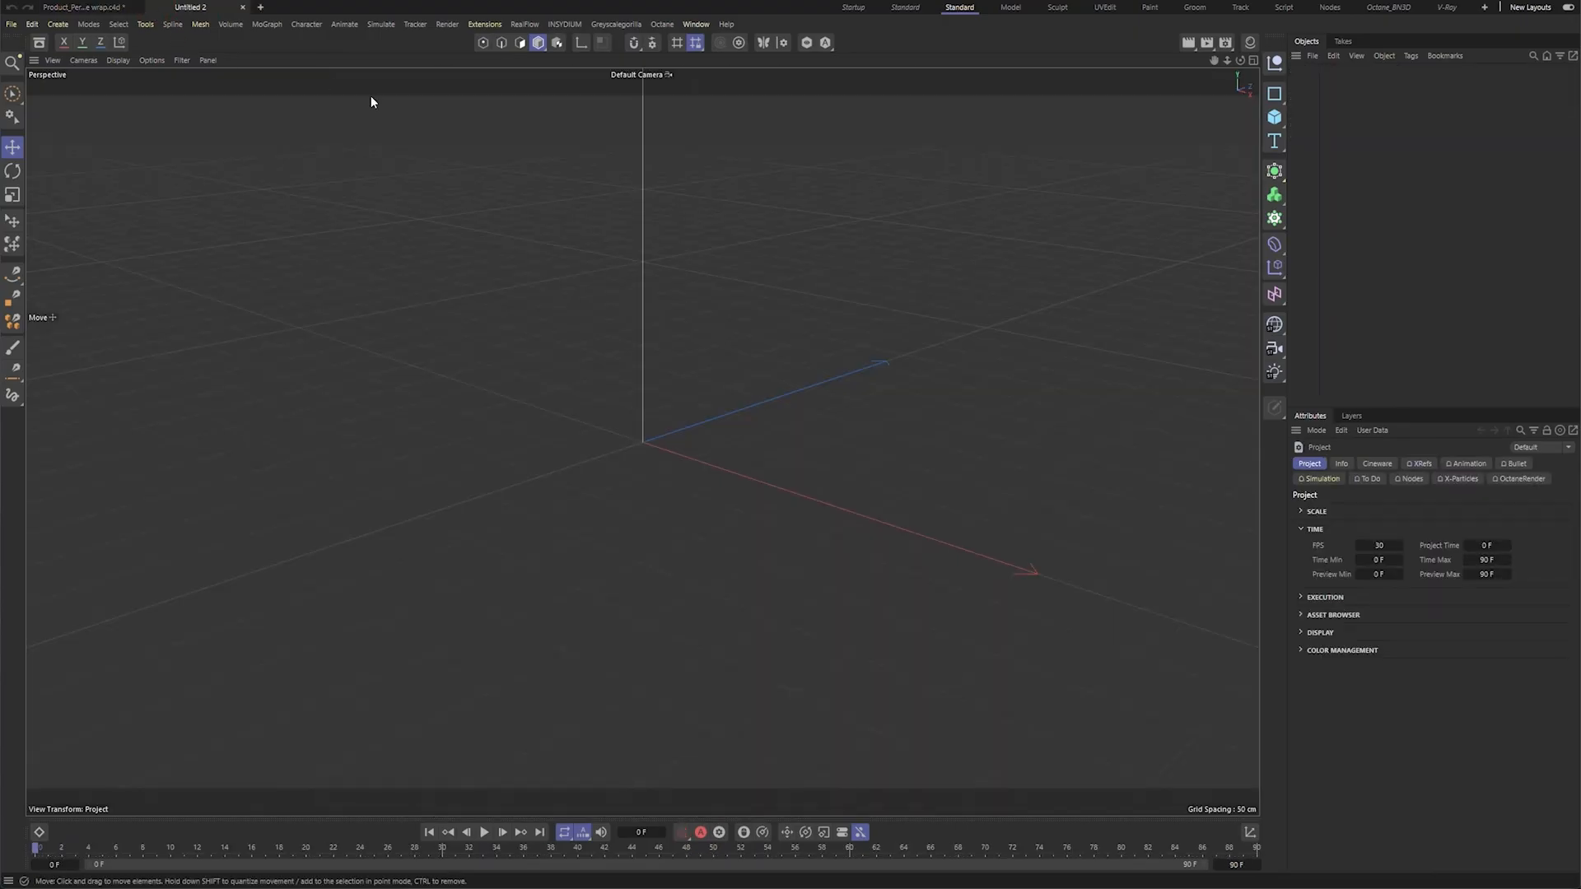
{"action": "left_click", "coordinate": [1332, 55]}
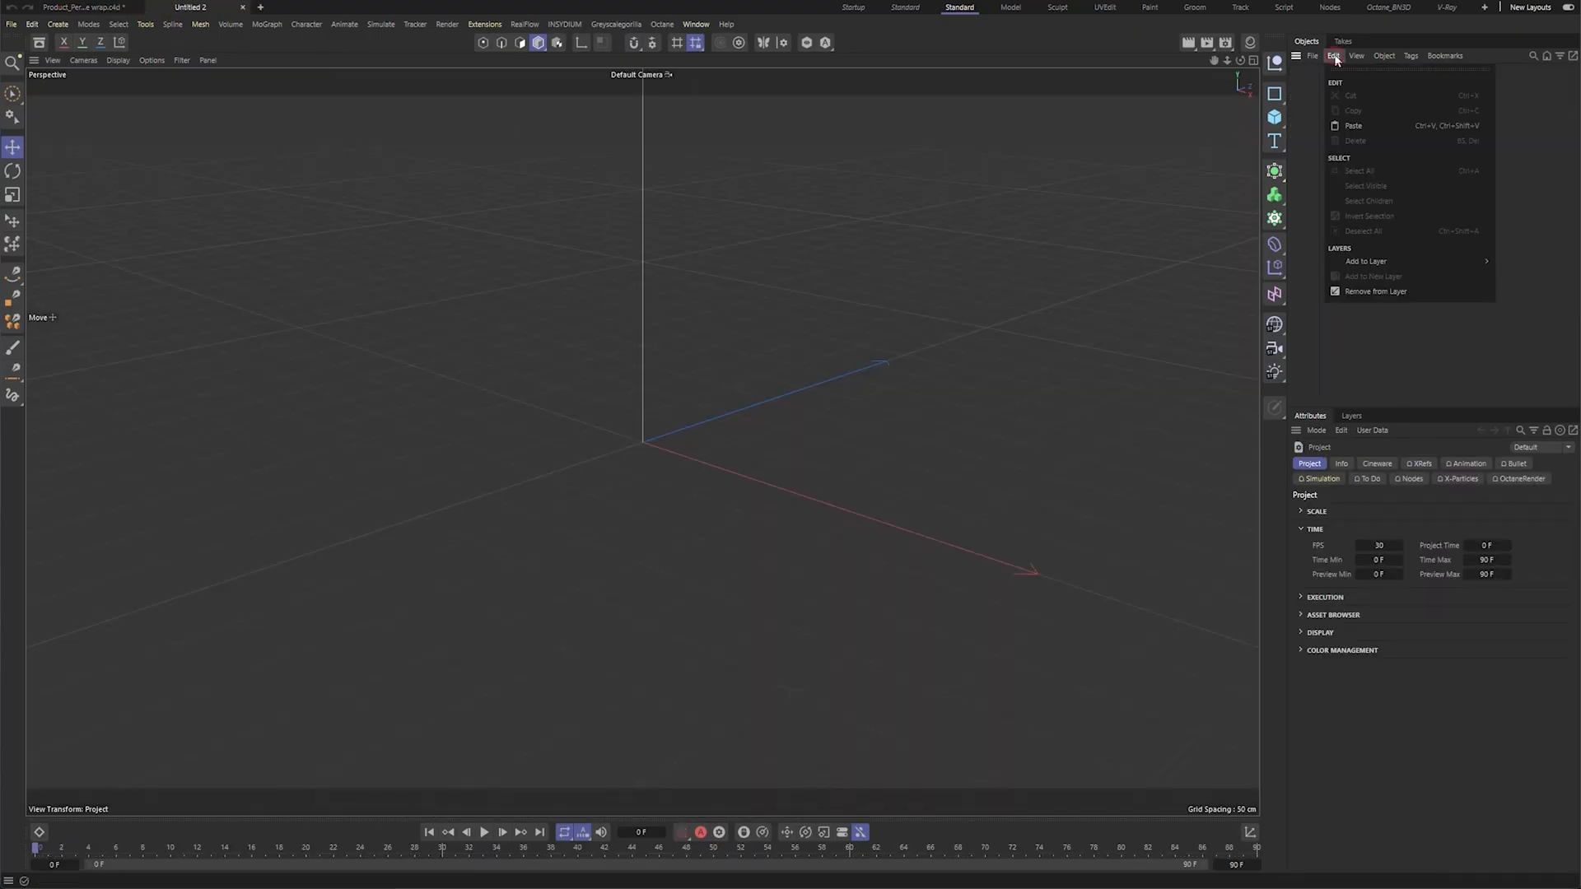
{"action": "left_click", "coordinate": [1352, 129]}
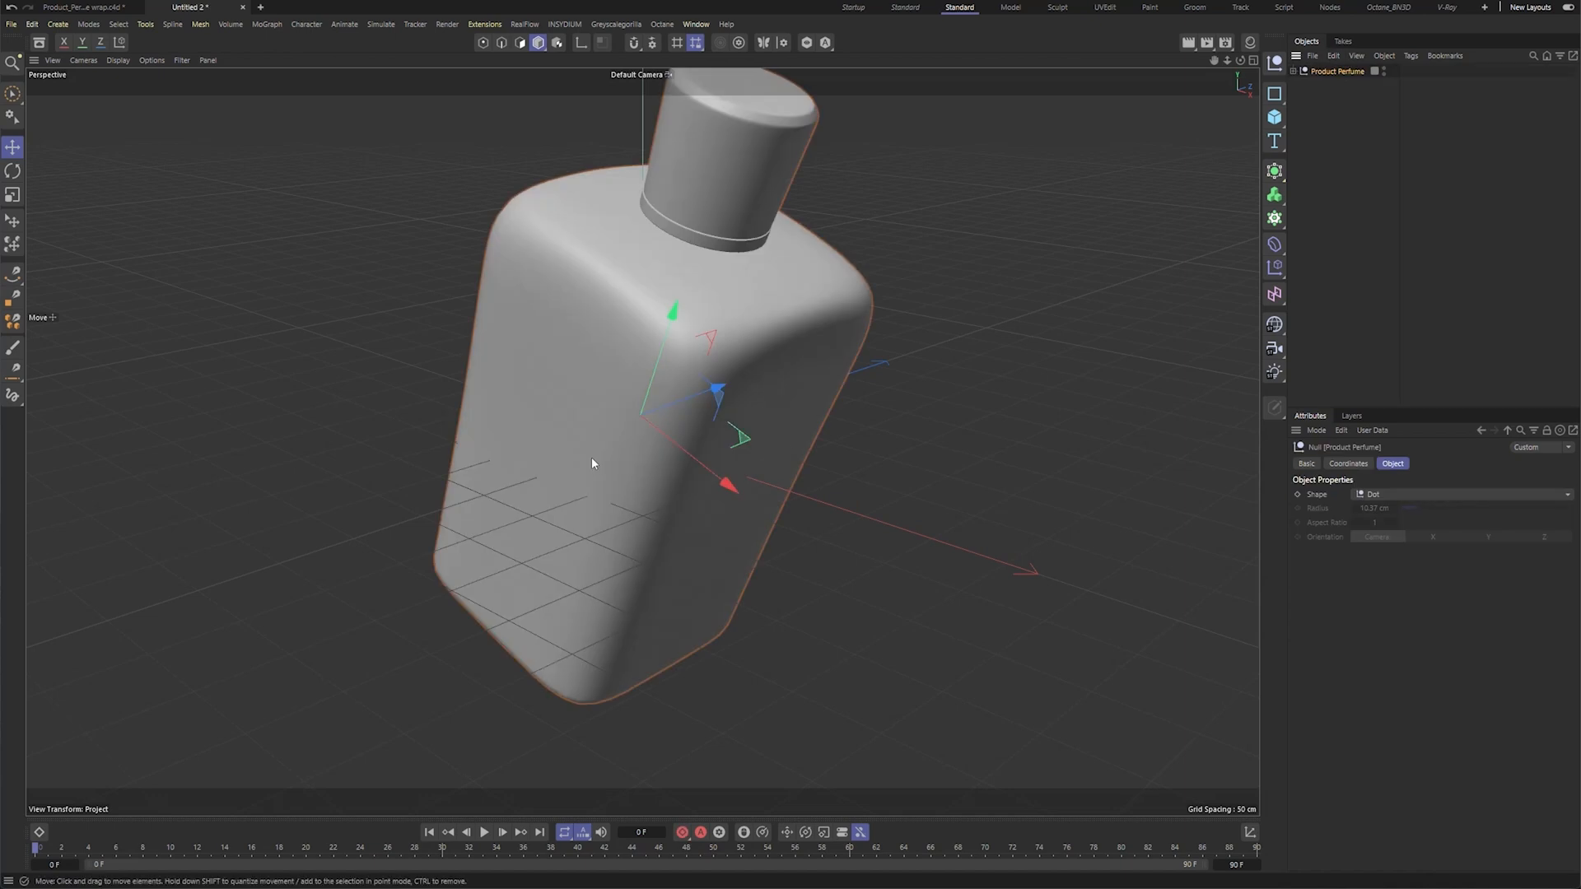
Set all position and rotation coordinates of the Product Perfume group to 0.
{"action": "scroll", "coordinate": [660, 378], "scroll_direction": "down", "scroll_amount": 3}
{"action": "left_click_drag", "start_coordinate": [659, 378], "coordinate": [737, 383], "text": "alt"}
{"action": "left_click", "coordinate": [1350, 463]}
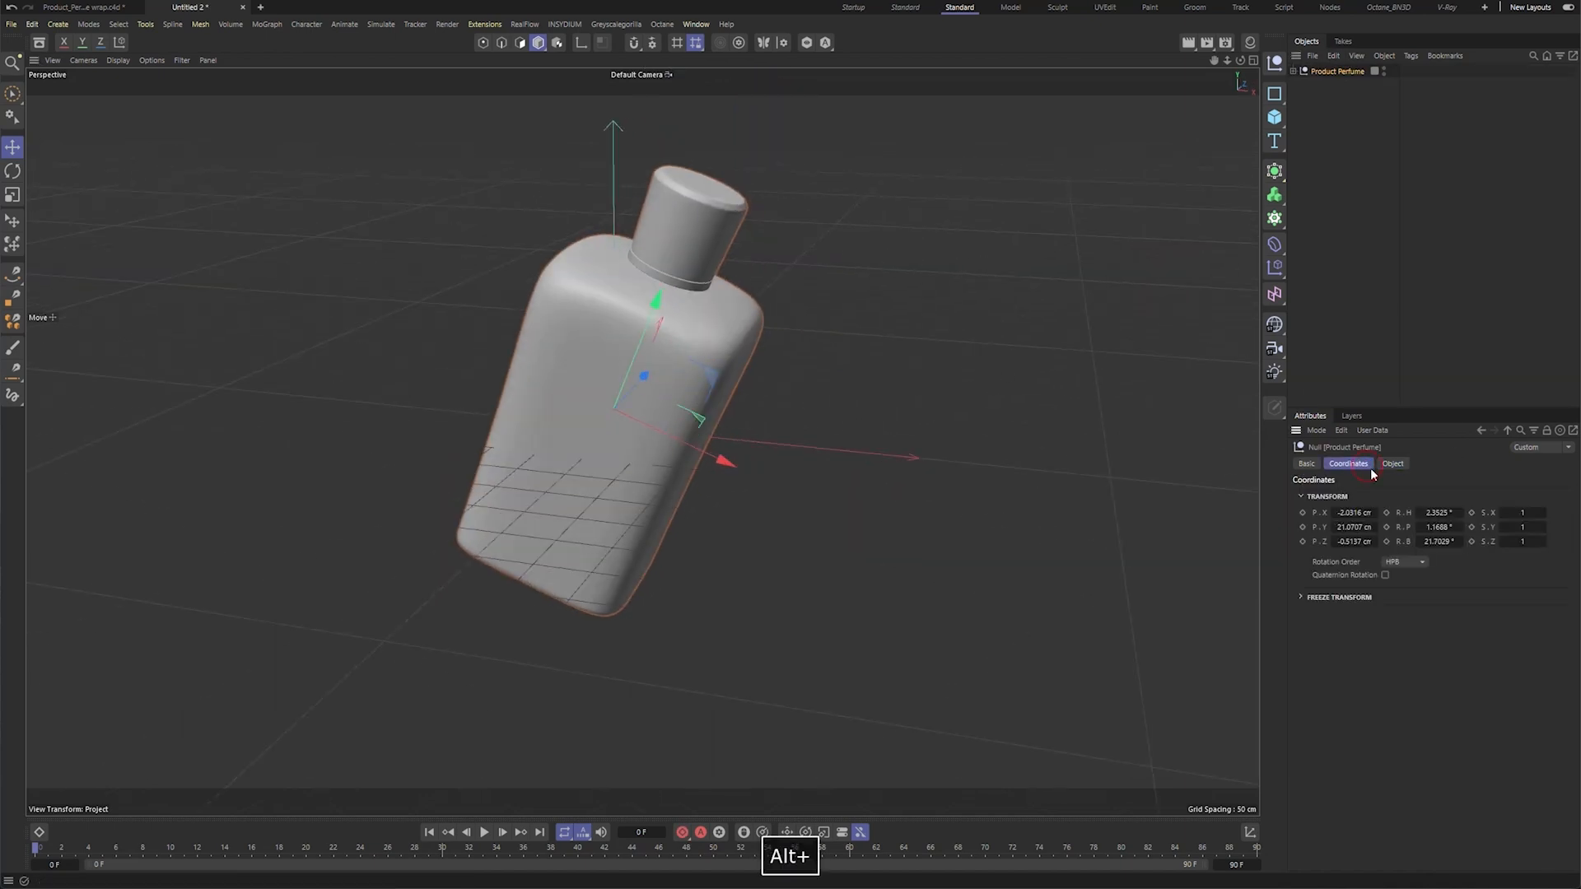
{"action": "type", "text": "0"}
{"action": "left_click", "coordinate": [1438, 527]}
{"action": "type", "text": "0"}
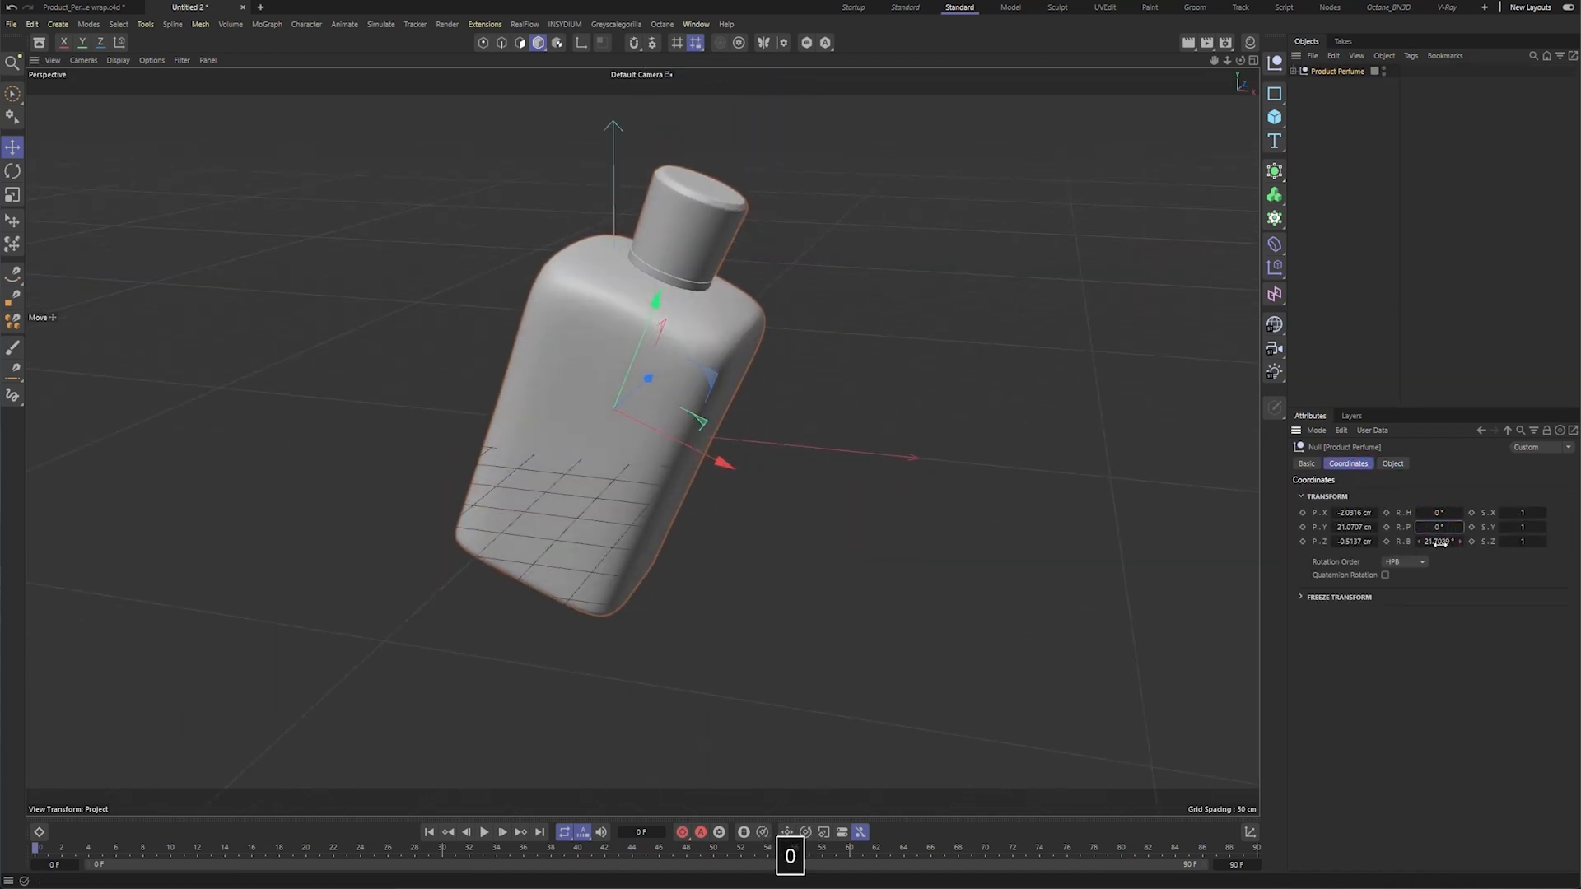
{"action": "key", "text": "Return"}
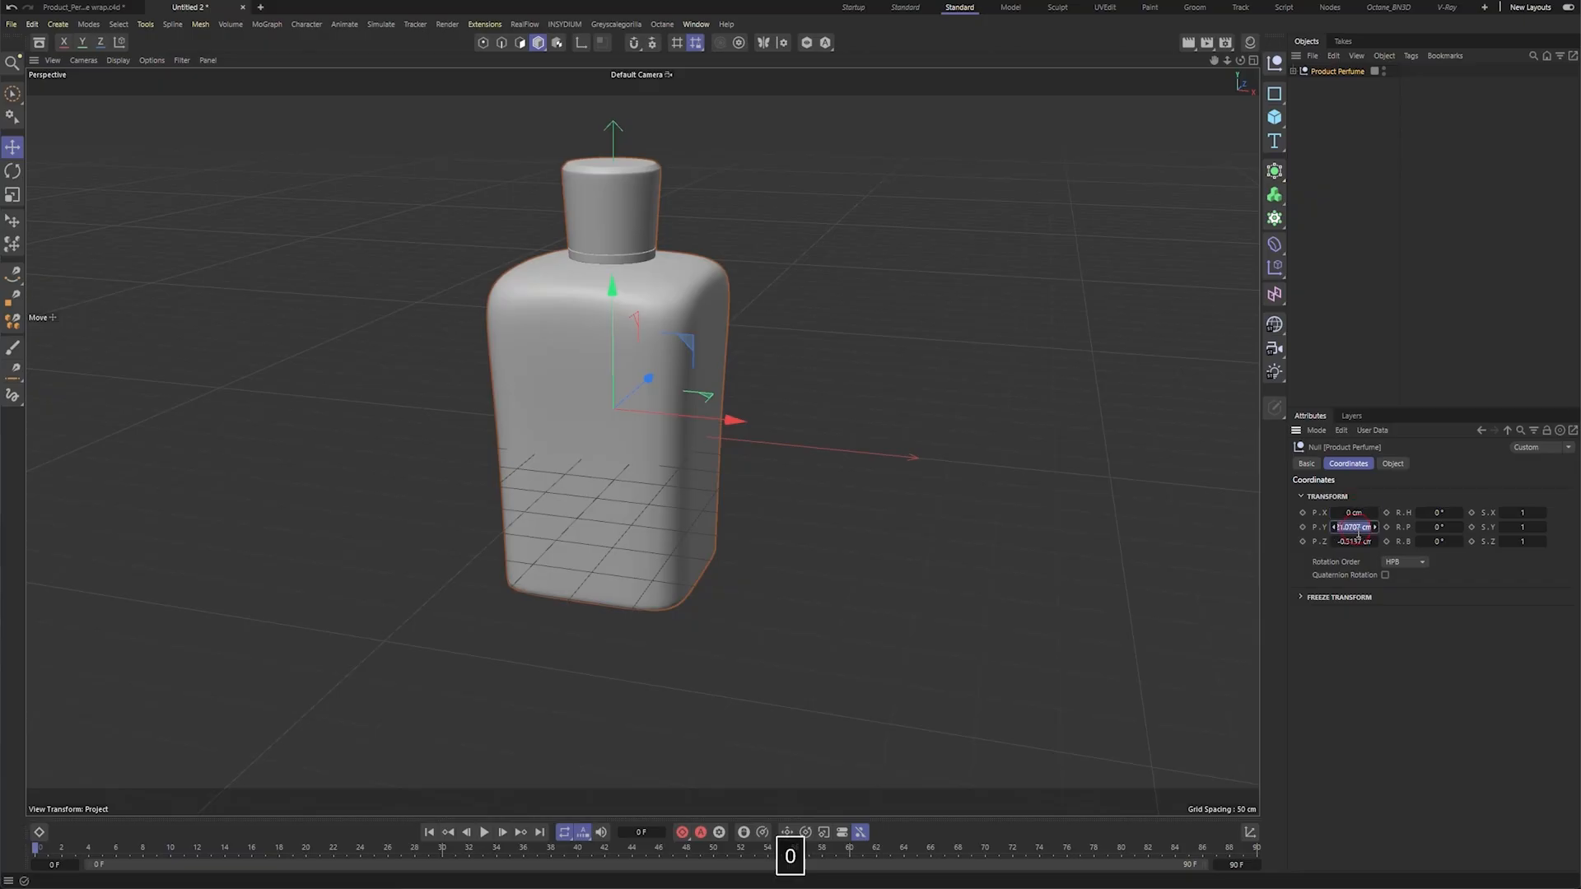
{"action": "type", "text": "0"}
{"action": "left_click", "coordinate": [1354, 542]}
{"action": "left_click", "coordinate": [1416, 381]}
Raise the Product Perfume group about 189 cm along Y so the bottle stands on the ground, checking it in the front view.
{"action": "left_click_drag", "start_coordinate": [626, 428], "coordinate": [591, 357], "text": "alt"}
{"action": "left_click_drag", "start_coordinate": [591, 357], "coordinate": [595, 360], "text": "alt"}
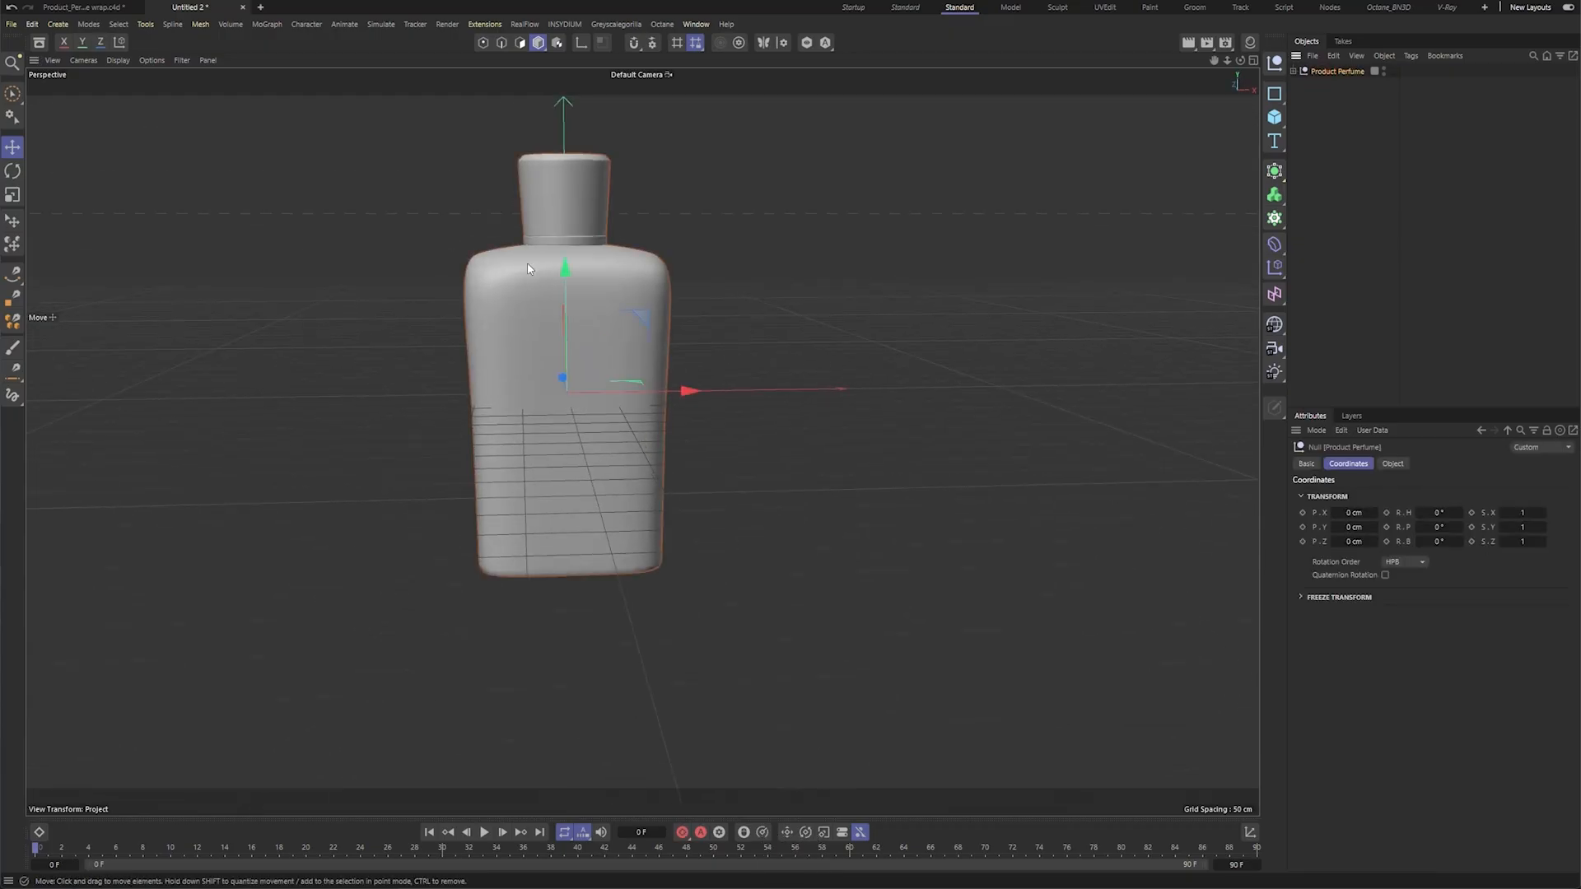
{"action": "left_click_drag", "start_coordinate": [574, 282], "coordinate": [591, 92]}
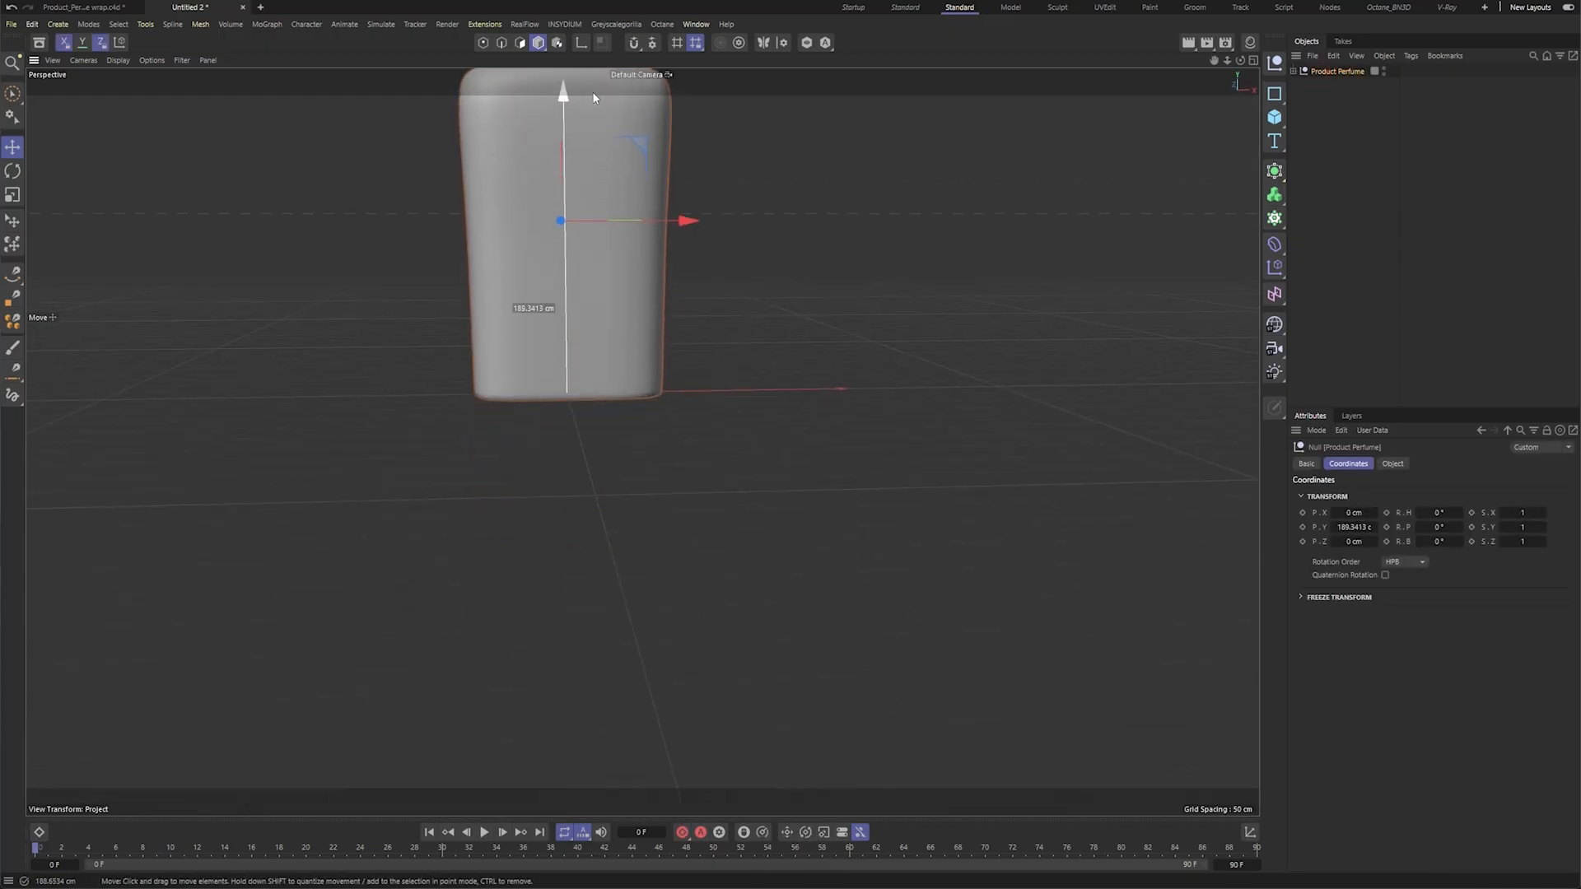
{"action": "key", "text": "F4"}
{"action": "middle_click_drag", "start_coordinate": [642, 540], "coordinate": [681, 546], "text": "alt"}
{"action": "right_click_drag", "start_coordinate": [681, 546], "coordinate": [709, 544], "text": "alt"}
{"action": "middle_click_drag", "start_coordinate": [674, 481], "coordinate": [670, 535], "text": "alt"}
{"action": "right_click_drag", "start_coordinate": [671, 536], "coordinate": [652, 541], "text": "alt"}
Expand the Product Perfume group and move its Water group about 245 cm along Z, out of the bottle.
{"action": "left_click", "coordinate": [598, 404]}
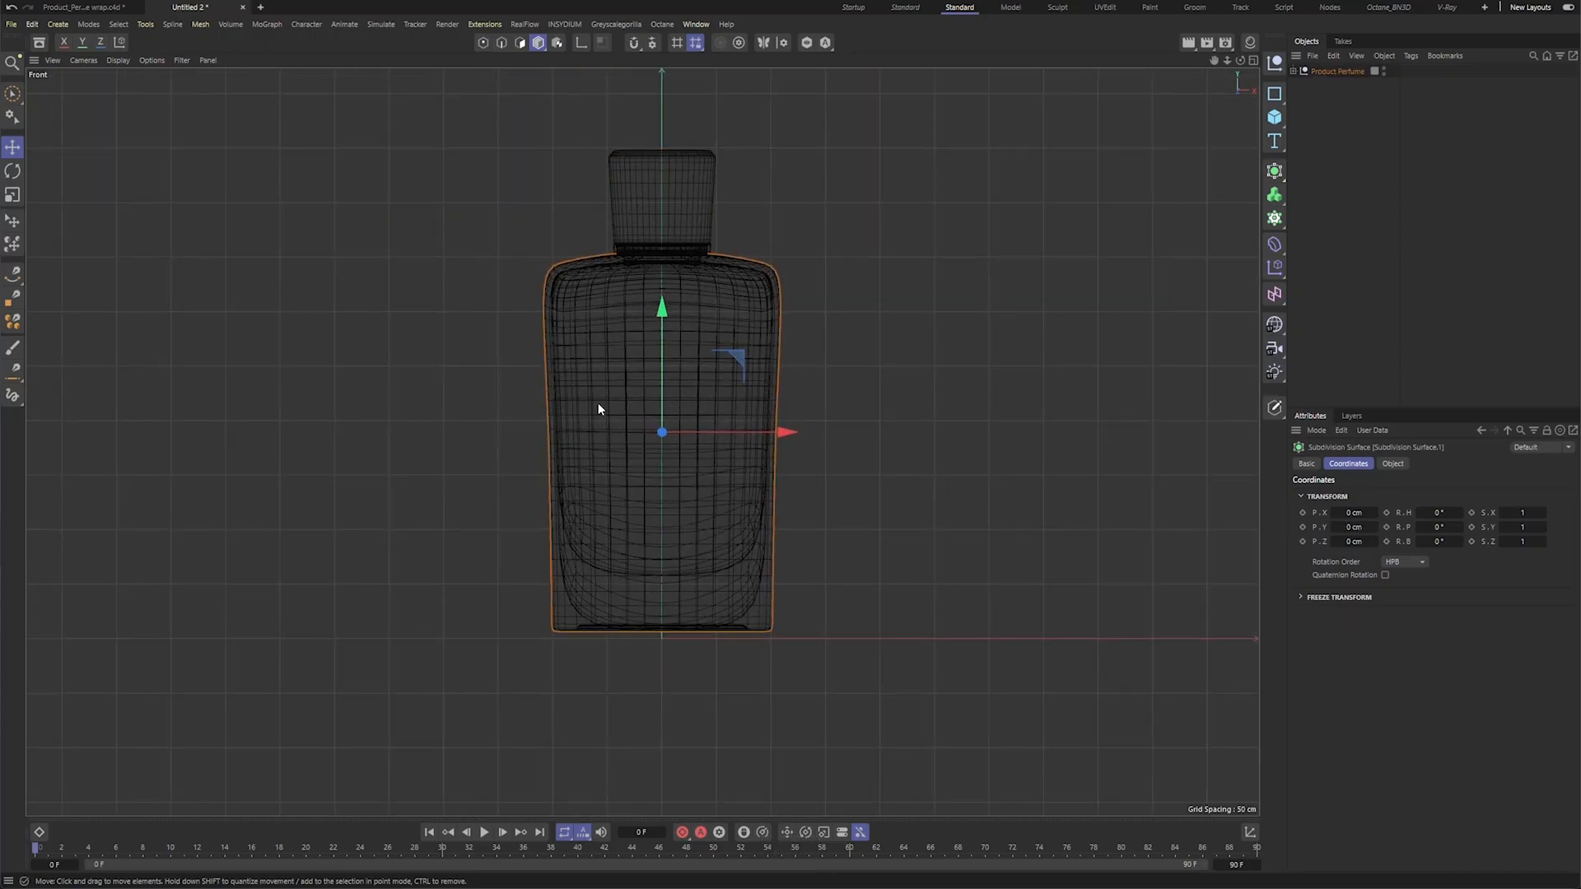
{"action": "middle_click", "coordinate": [547, 370]}
{"action": "left_click", "coordinate": [1292, 71]}
{"action": "right_click_drag", "start_coordinate": [296, 589], "coordinate": [338, 585], "text": "alt"}
{"action": "middle_click", "coordinate": [352, 275]}
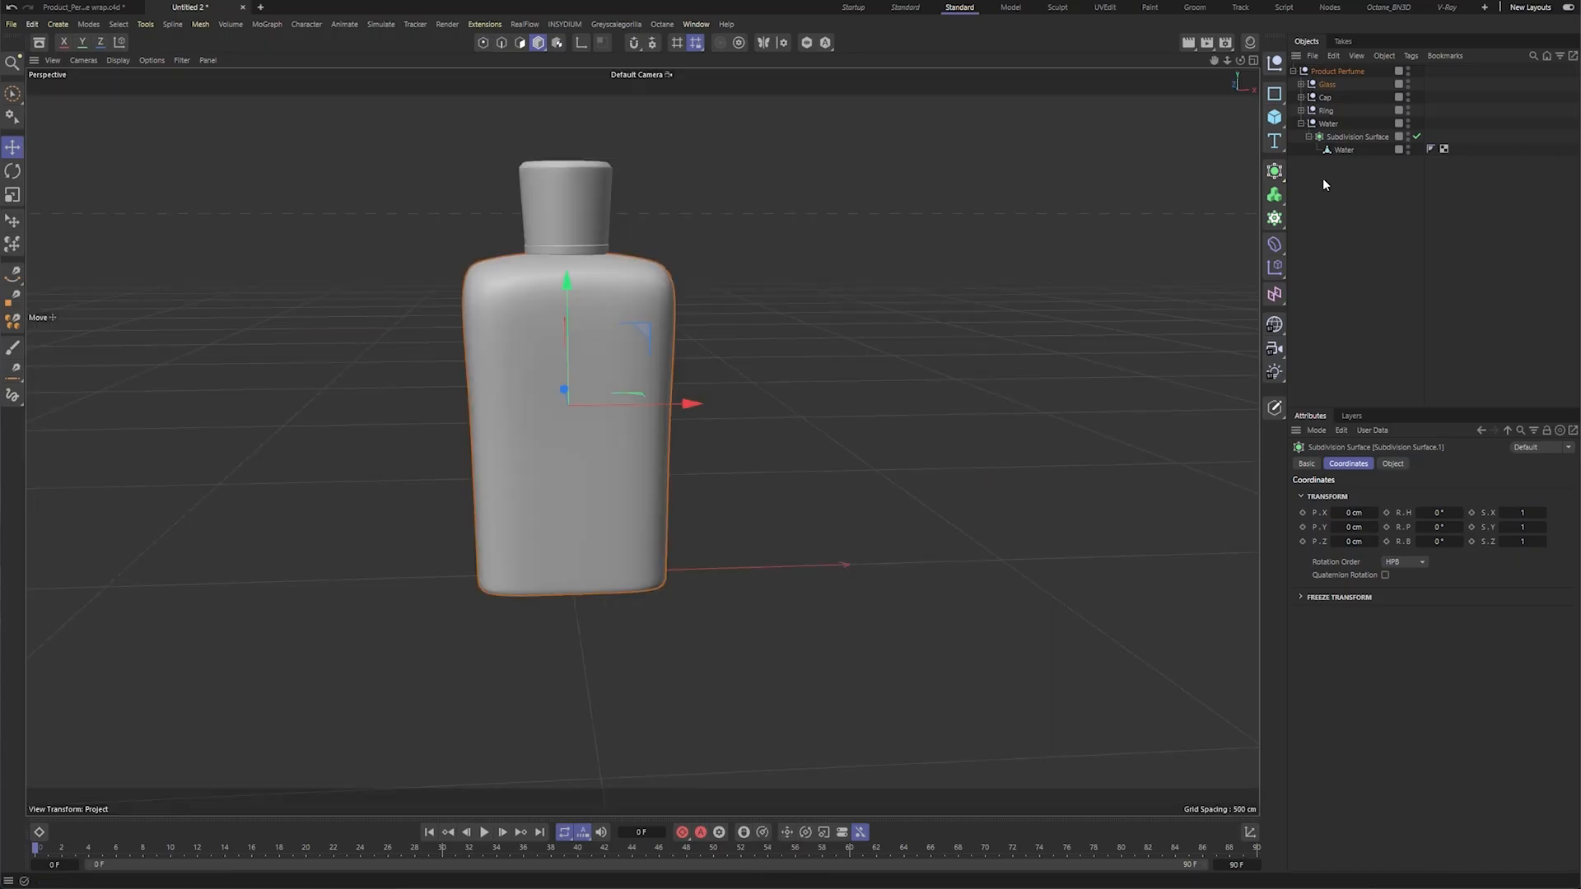
{"action": "middle_click", "coordinate": [883, 326]}
{"action": "middle_click", "coordinate": [427, 613]}
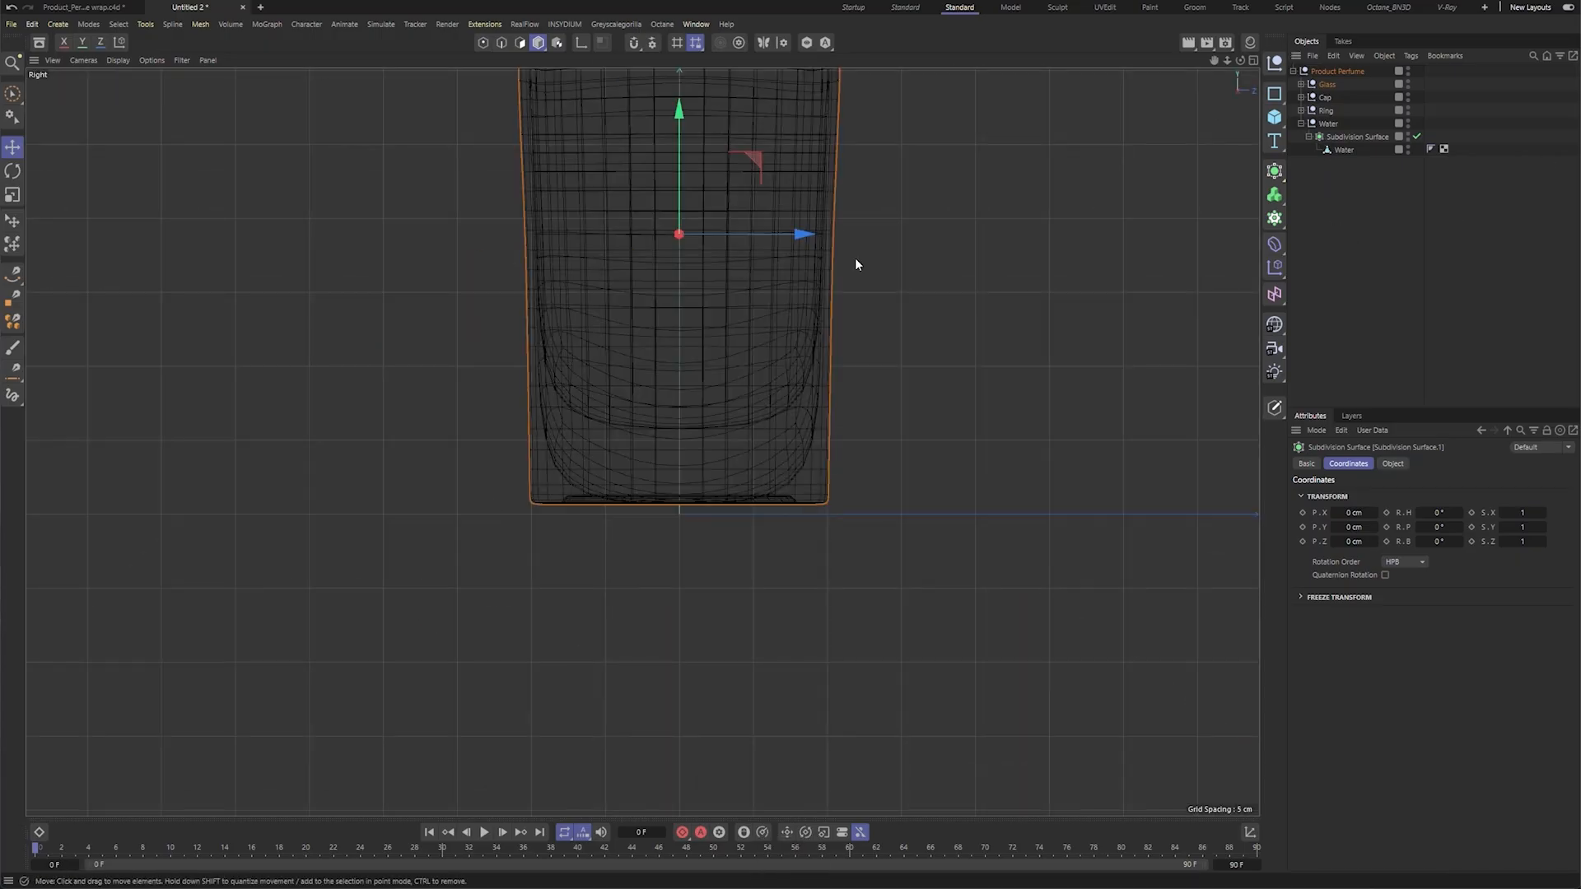
{"action": "left_click", "coordinate": [1328, 123]}
{"action": "right_click_drag", "start_coordinate": [925, 251], "coordinate": [888, 273], "text": "alt"}
{"action": "left_click_drag", "start_coordinate": [905, 243], "coordinate": [1115, 241]}
{"action": "middle_click_drag", "start_coordinate": [827, 328], "coordinate": [717, 393], "text": "alt"}
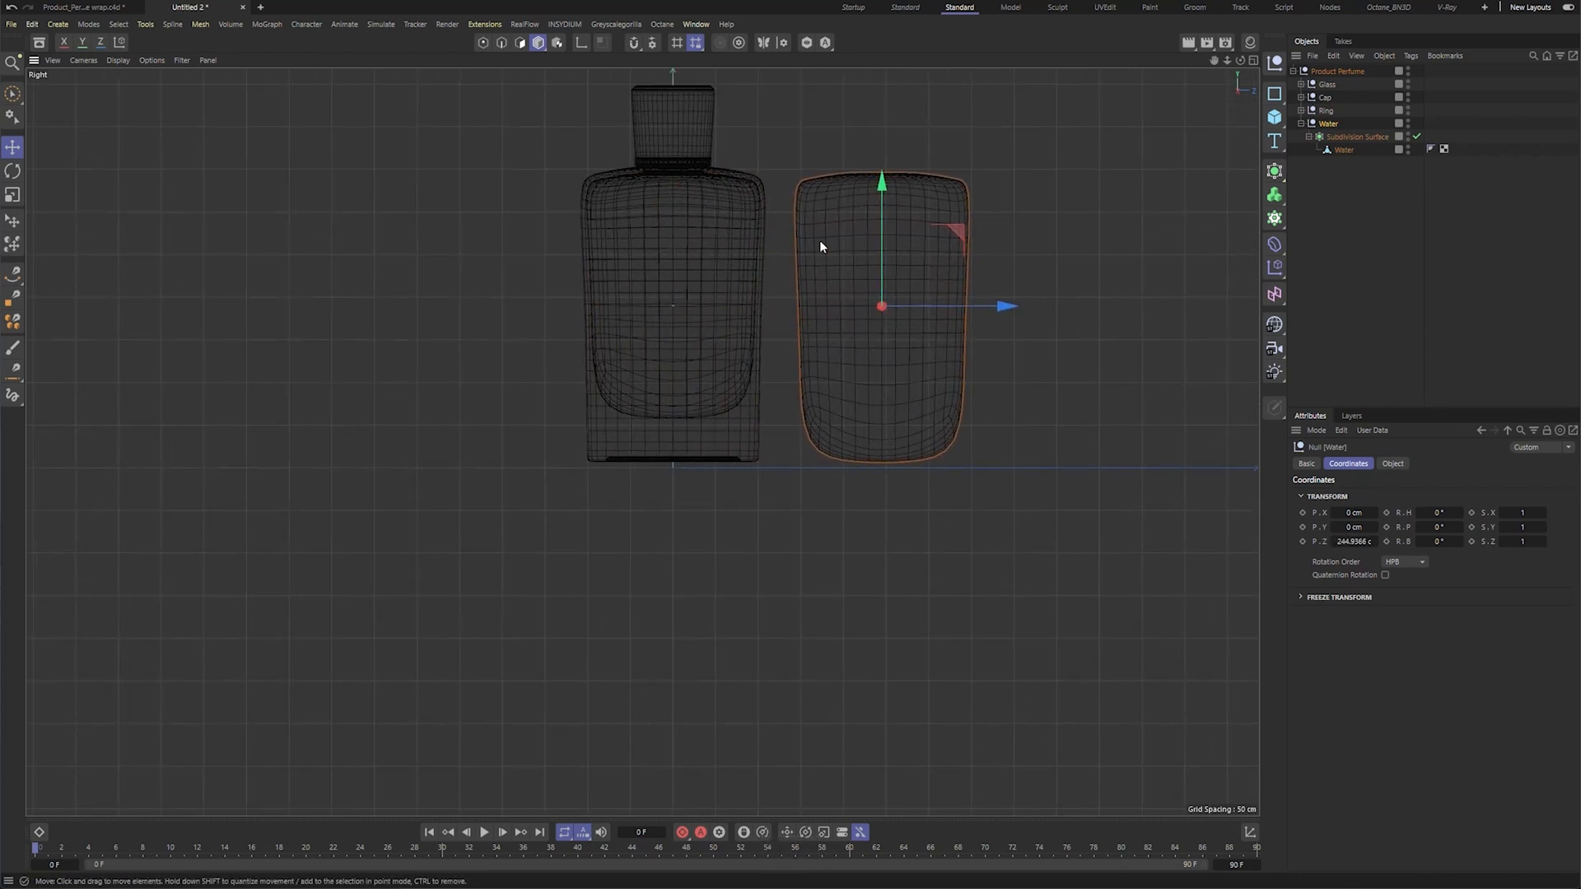
Delete the Water group from the Product Perfume hierarchy and return to the perspective view.
{"action": "left_click", "coordinate": [1332, 260]}
{"action": "left_click", "coordinate": [1325, 114]}
{"action": "left_click", "coordinate": [1324, 126]}
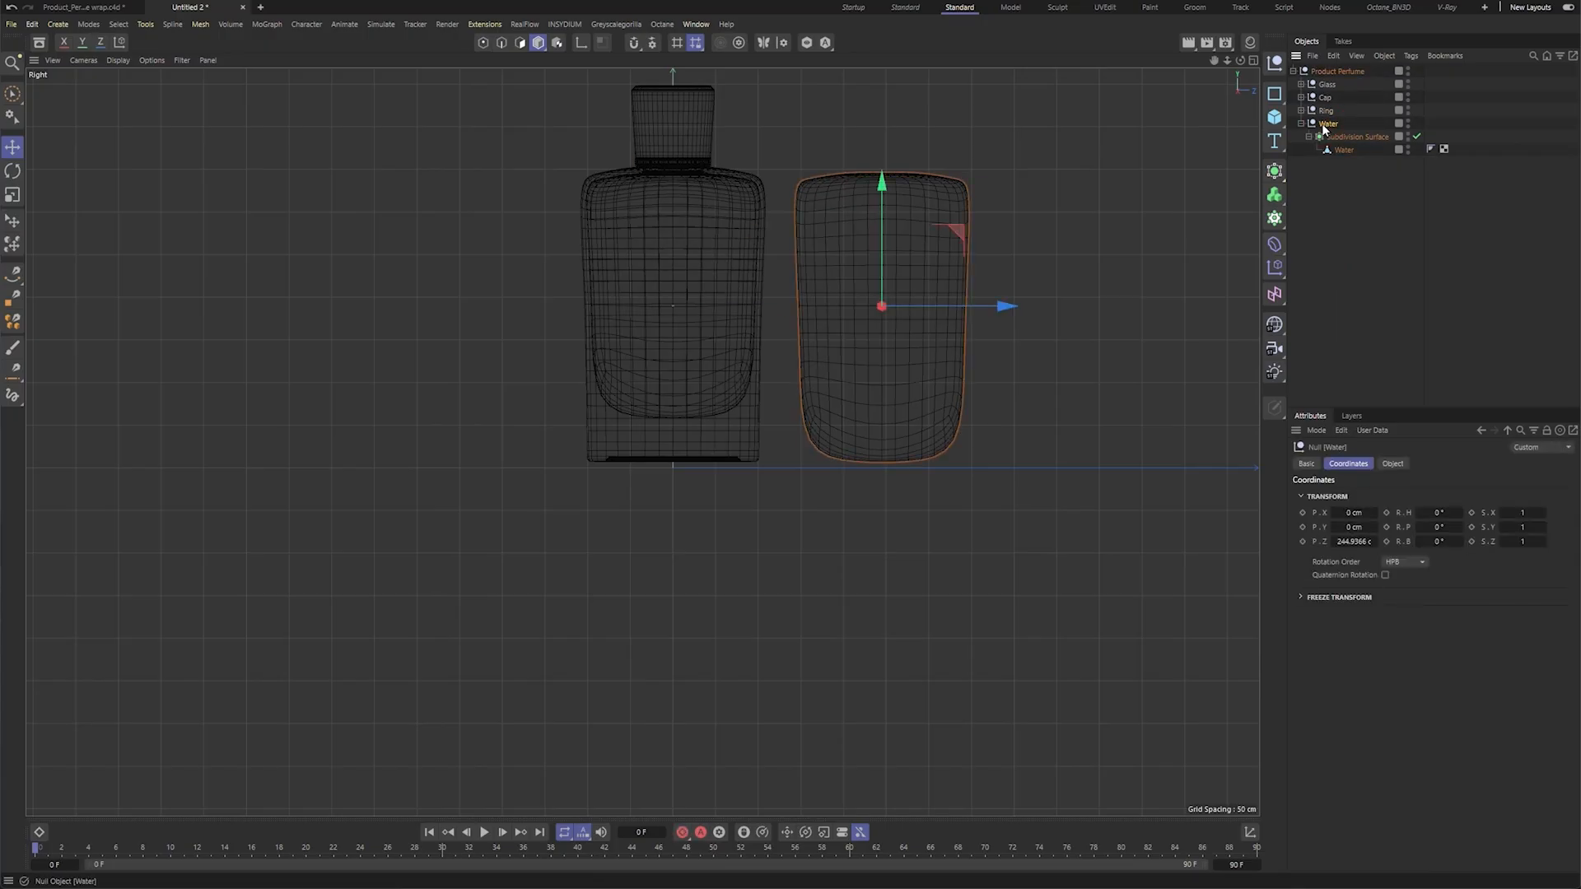
{"action": "key", "text": "Delete"}
{"action": "key", "text": "F1"}
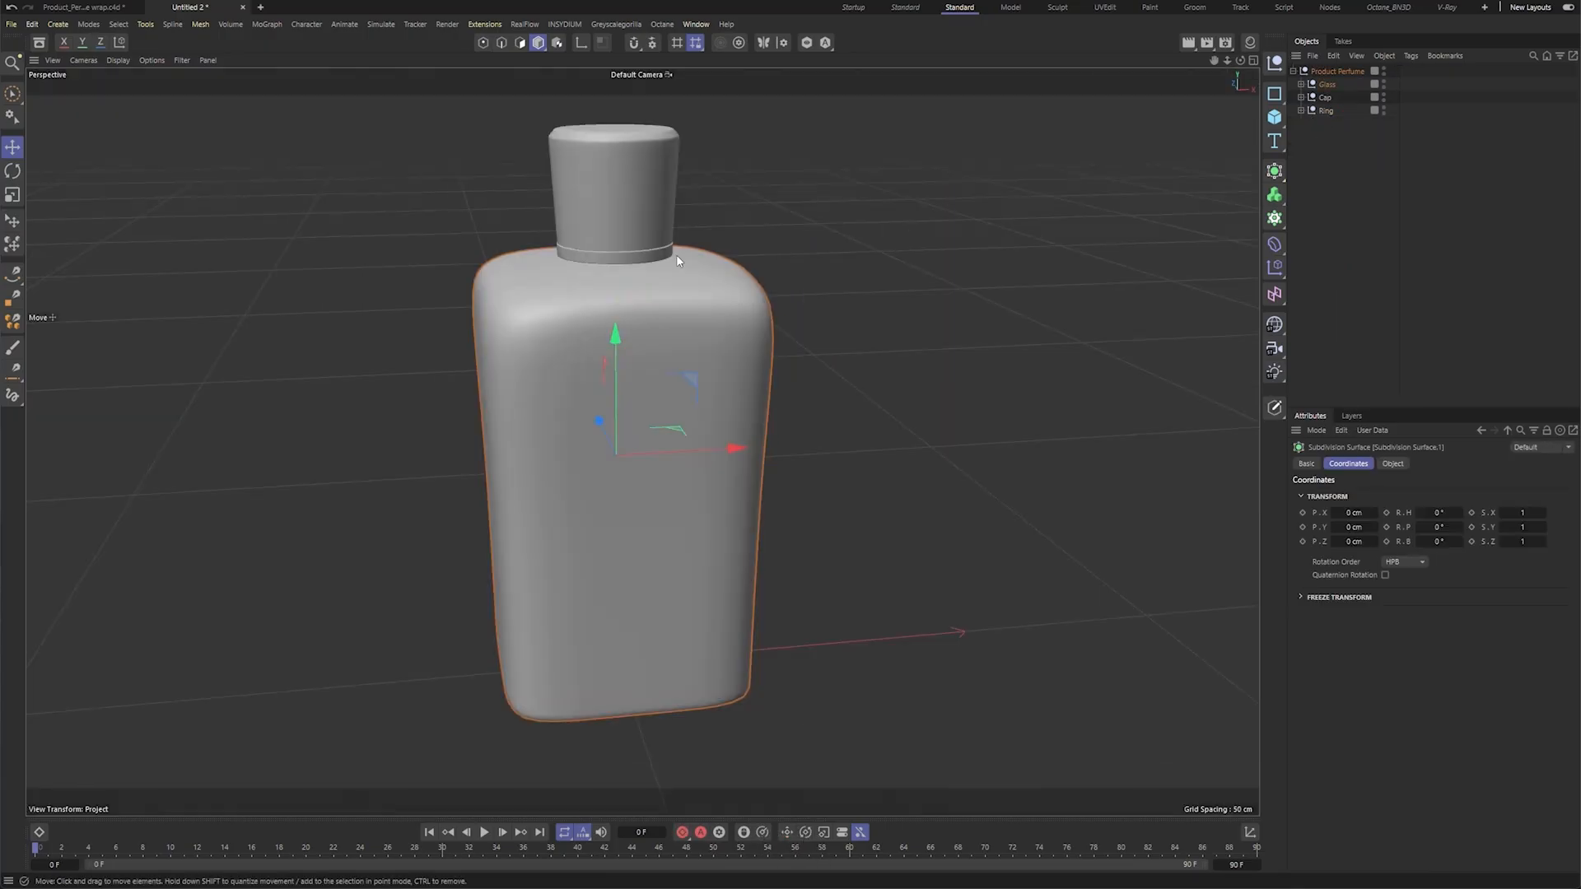
Duplicate the Glass group and place the copy outside the Product Perfume hierarchy.
{"action": "left_click_drag", "start_coordinate": [702, 358], "coordinate": [571, 354], "text": "alt"}
{"action": "middle_click", "coordinate": [590, 341]}
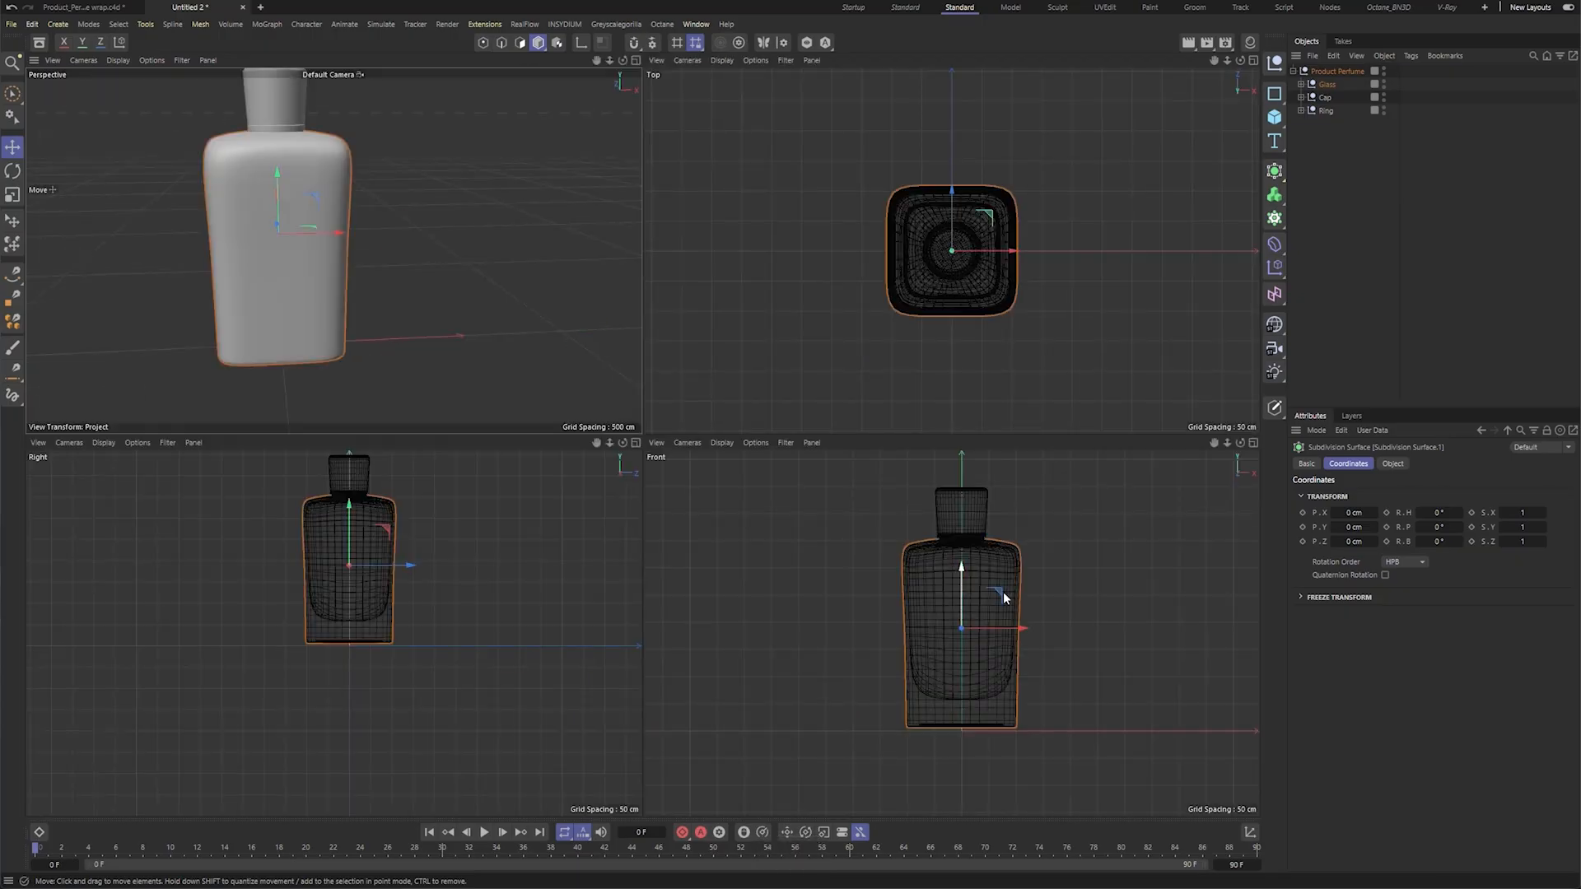
{"action": "middle_click", "coordinate": [1003, 591]}
{"action": "right_click_drag", "start_coordinate": [665, 463], "coordinate": [602, 375], "text": "alt"}
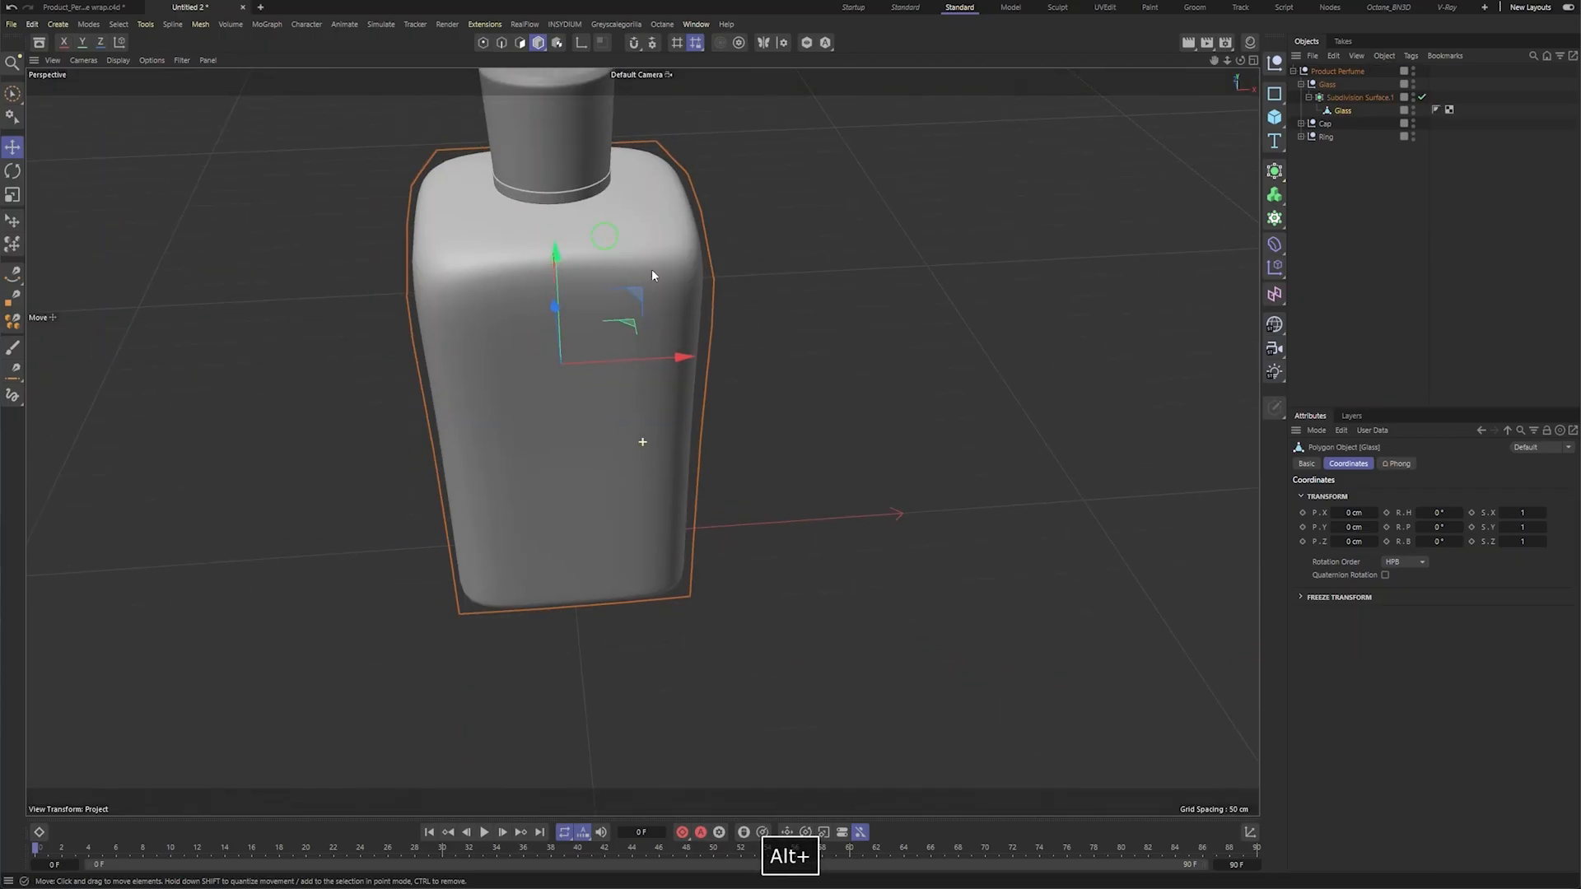
{"action": "middle_click_drag", "start_coordinate": [651, 269], "coordinate": [667, 278], "text": "alt"}
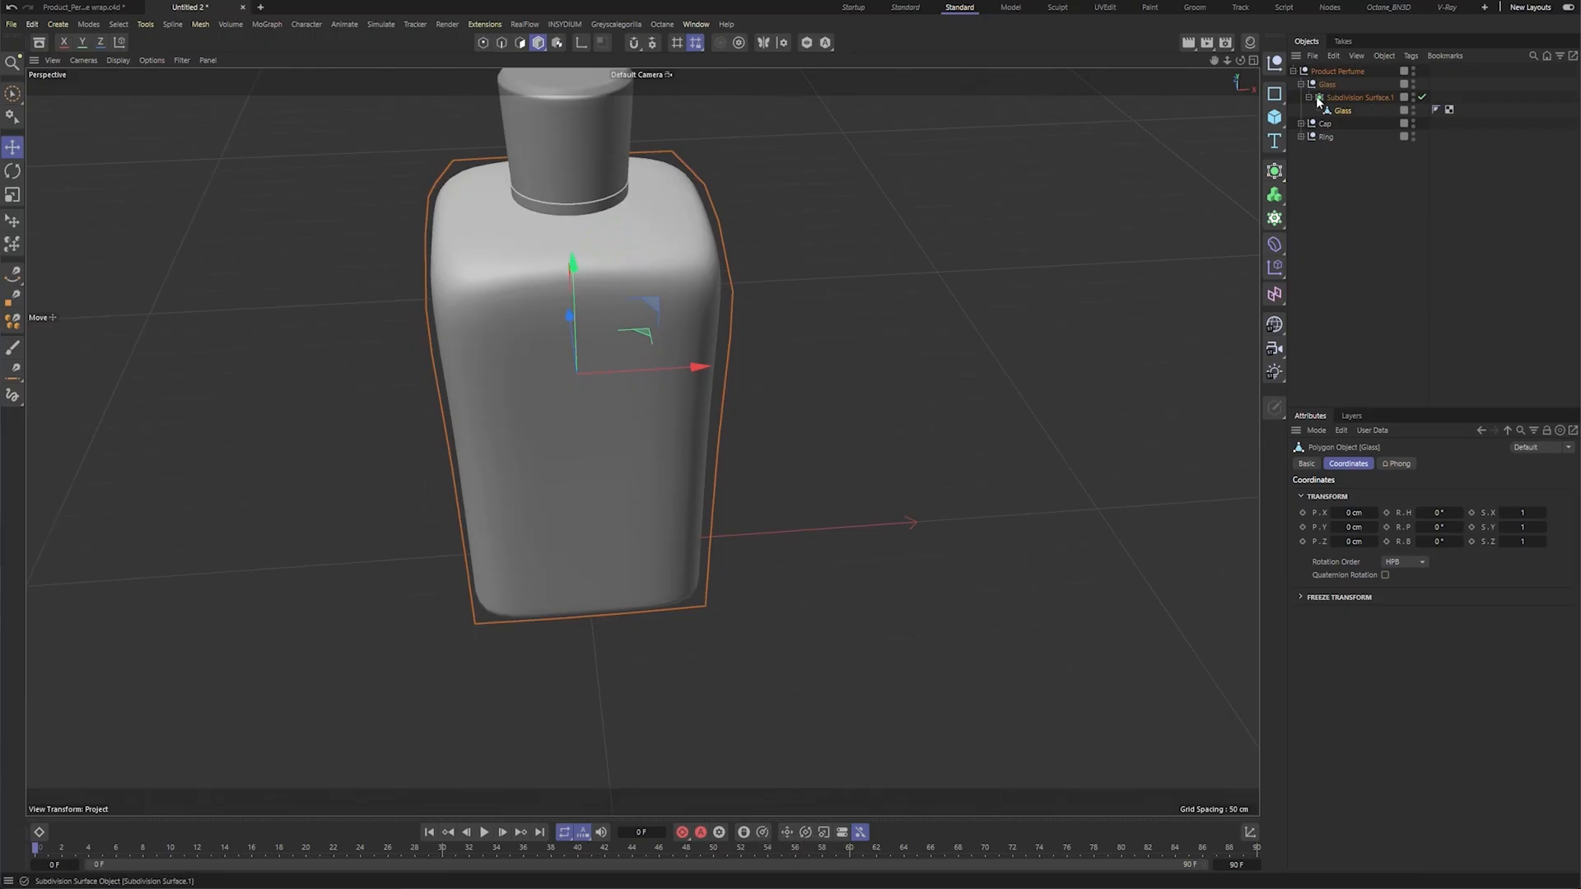
{"action": "left_click", "coordinate": [1301, 84]}
{"action": "left_click", "coordinate": [1344, 93]}
{"action": "left_click", "coordinate": [1327, 84]}
{"action": "left_click_drag", "start_coordinate": [1326, 85], "coordinate": [1321, 122], "text": "ctrl"}
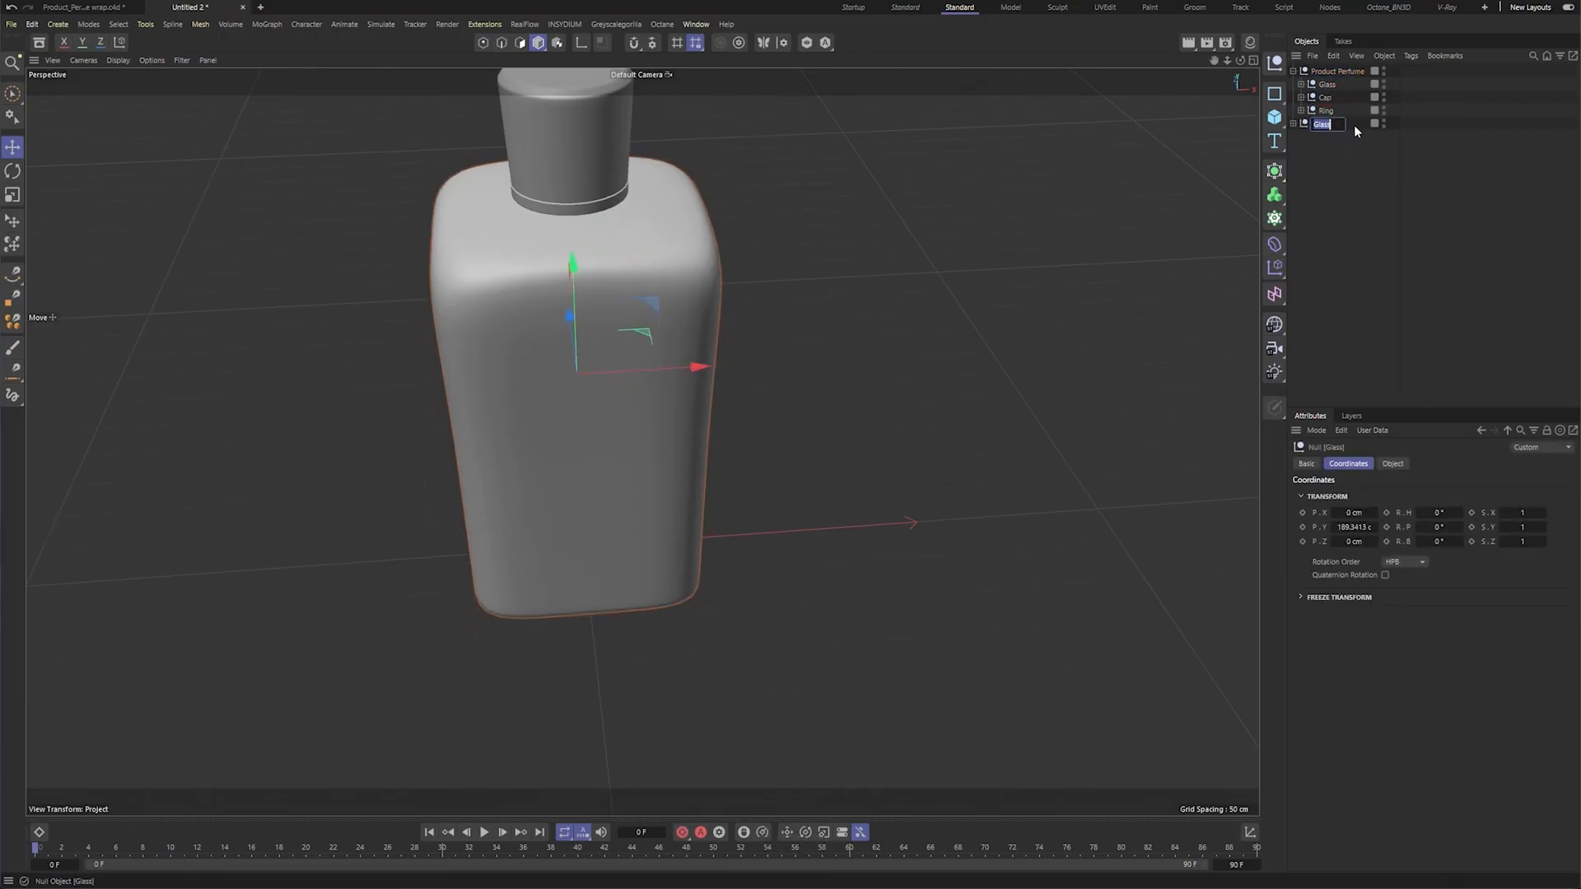
Rename the duplicated Glass group to Water.
{"action": "type", "text": "Water"}
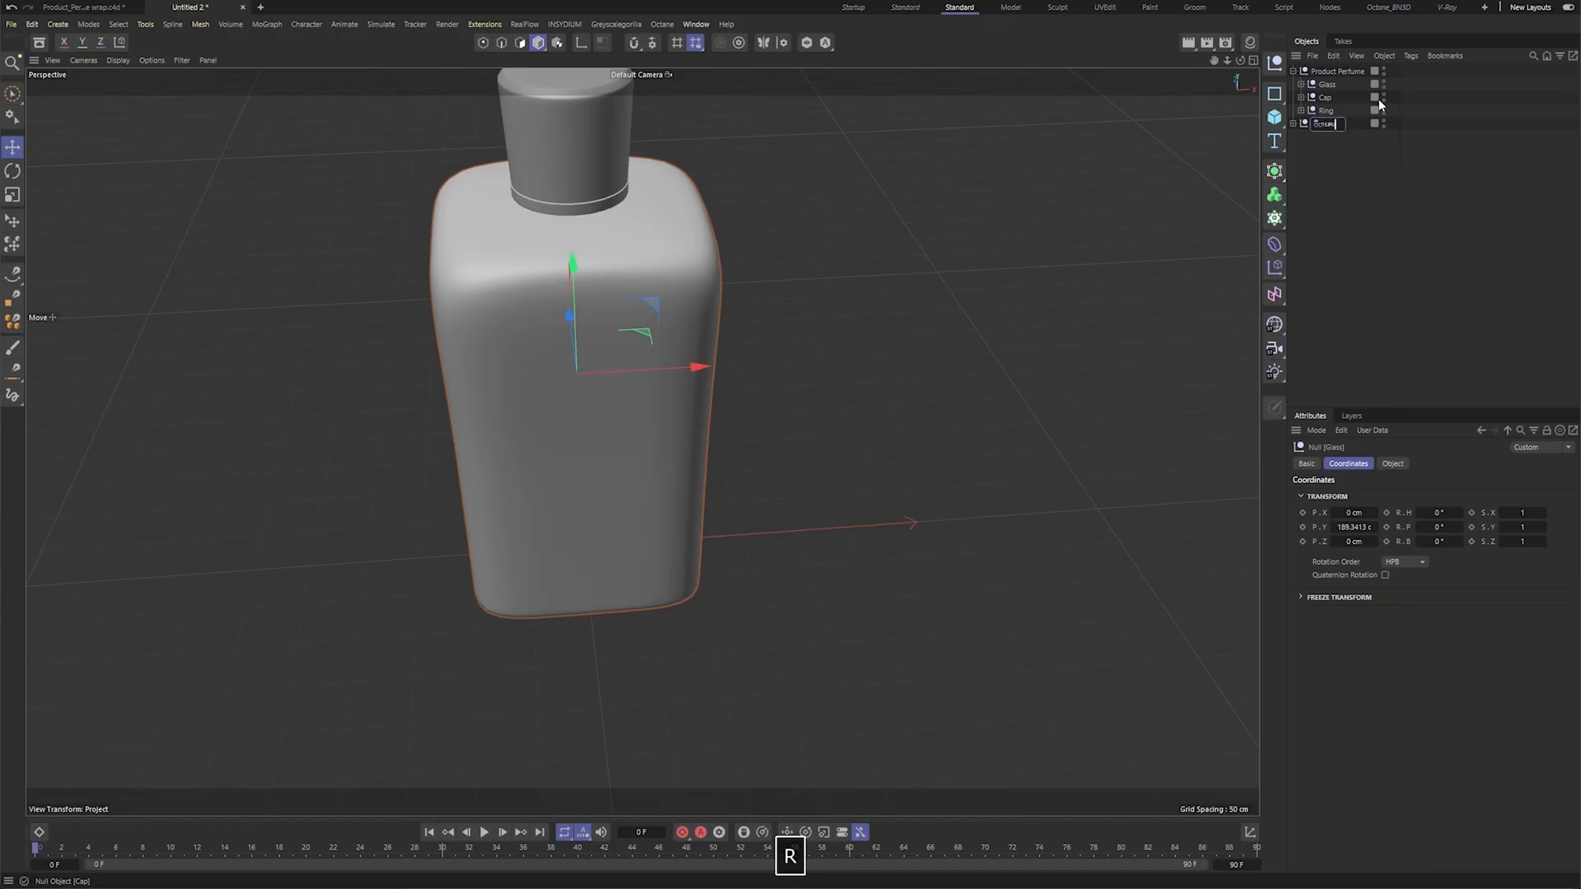
{"action": "key", "text": "BackSpace"}
{"action": "key", "text": "BackSpace"}
{"action": "key", "text": "BackSpace"}
{"action": "key", "text": "BackSpace"}
{"action": "key", "text": "BackSpace"}
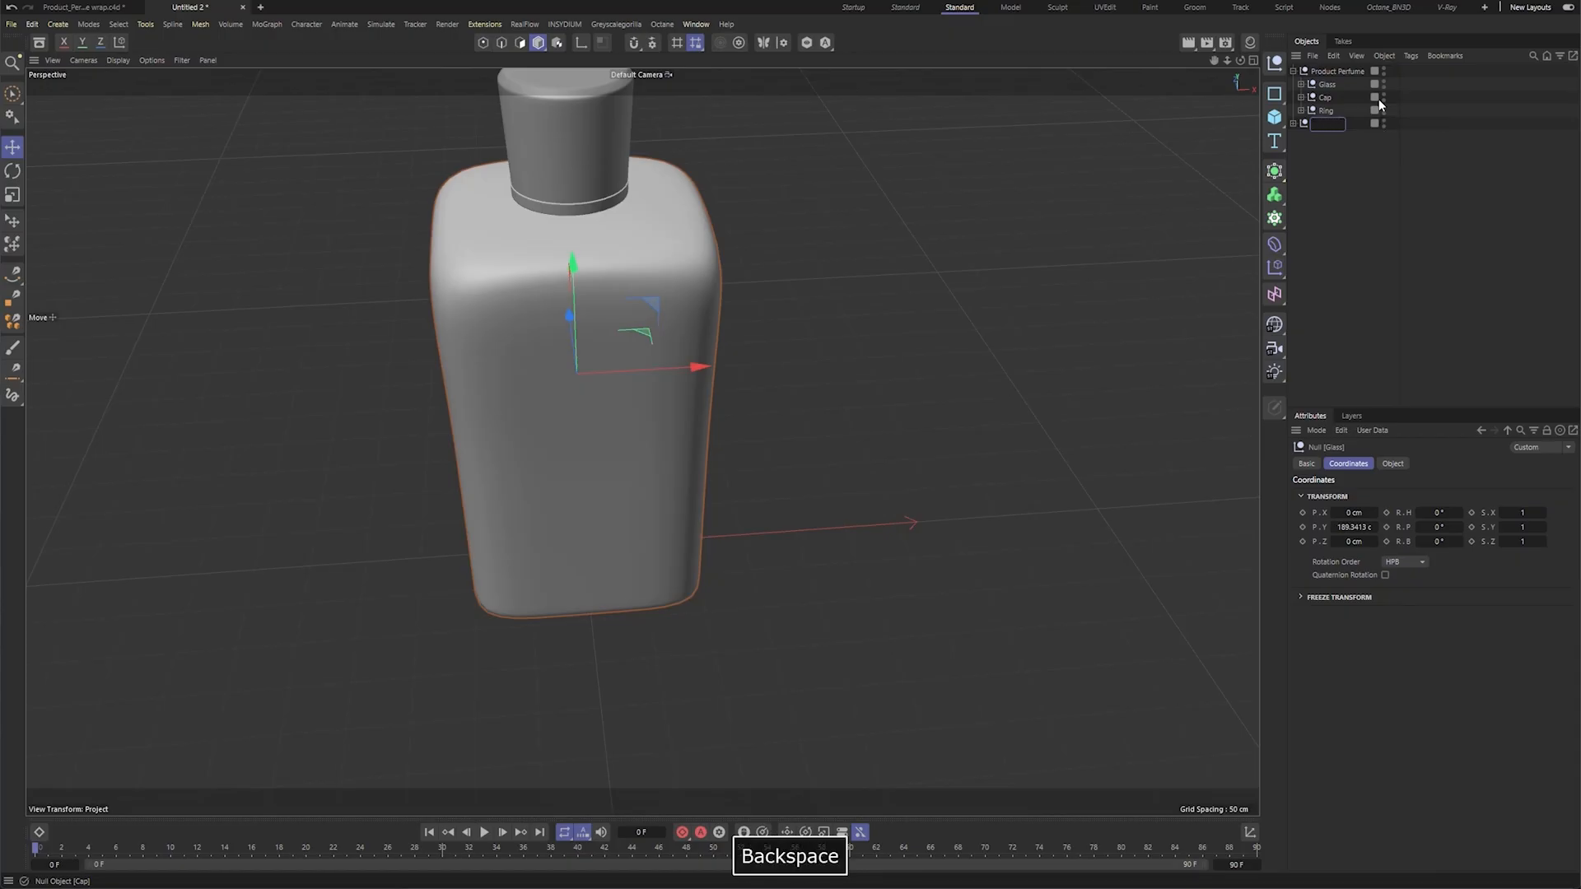
{"action": "type", "text": "Water"}
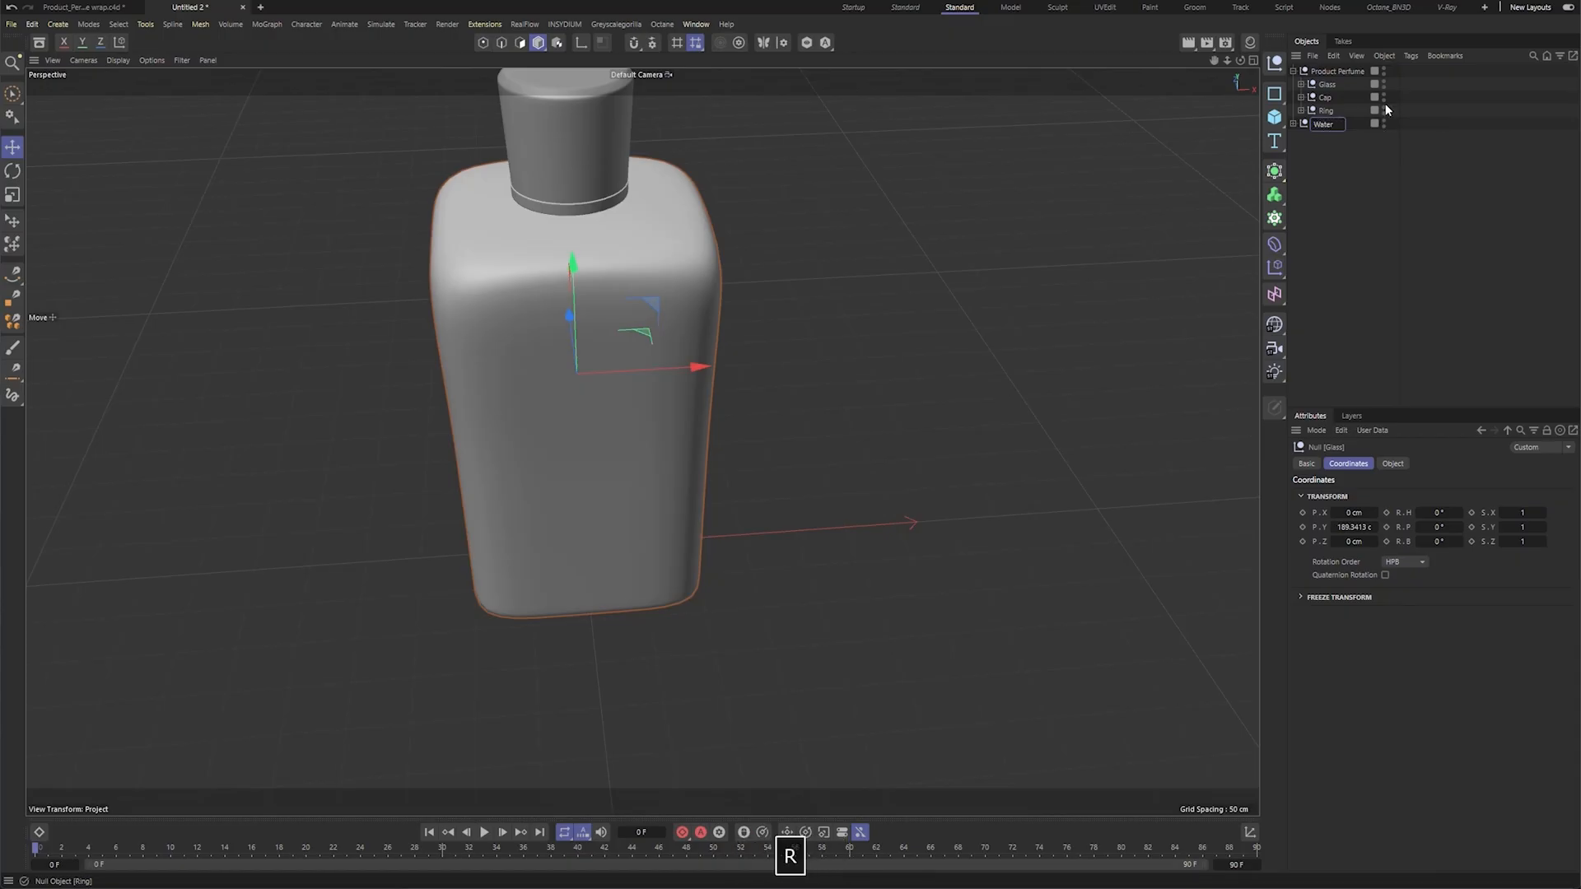
{"action": "left_click", "coordinate": [1326, 162]}
Isolate the Glass mesh inside the new Water group with Viewport Solo.
{"action": "left_click", "coordinate": [1299, 122]}
{"action": "left_click", "coordinate": [1334, 149]}
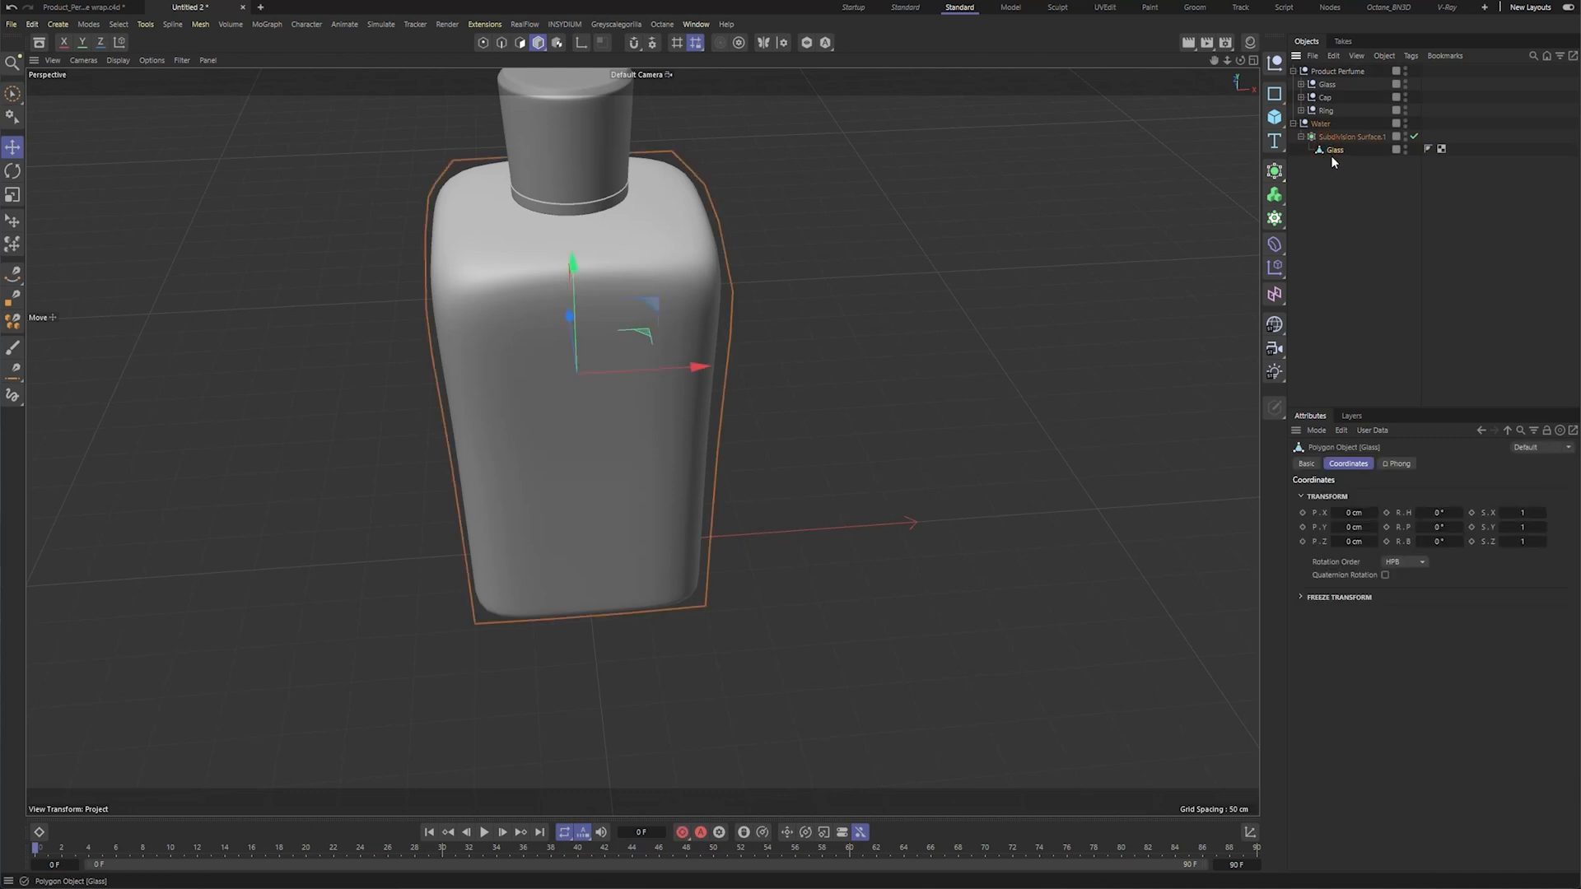
{"action": "left_click", "coordinate": [805, 43]}
{"action": "middle_click_drag", "start_coordinate": [656, 262], "coordinate": [728, 288], "text": "alt"}
{"action": "right_click_drag", "start_coordinate": [631, 302], "coordinate": [658, 297], "text": "alt"}
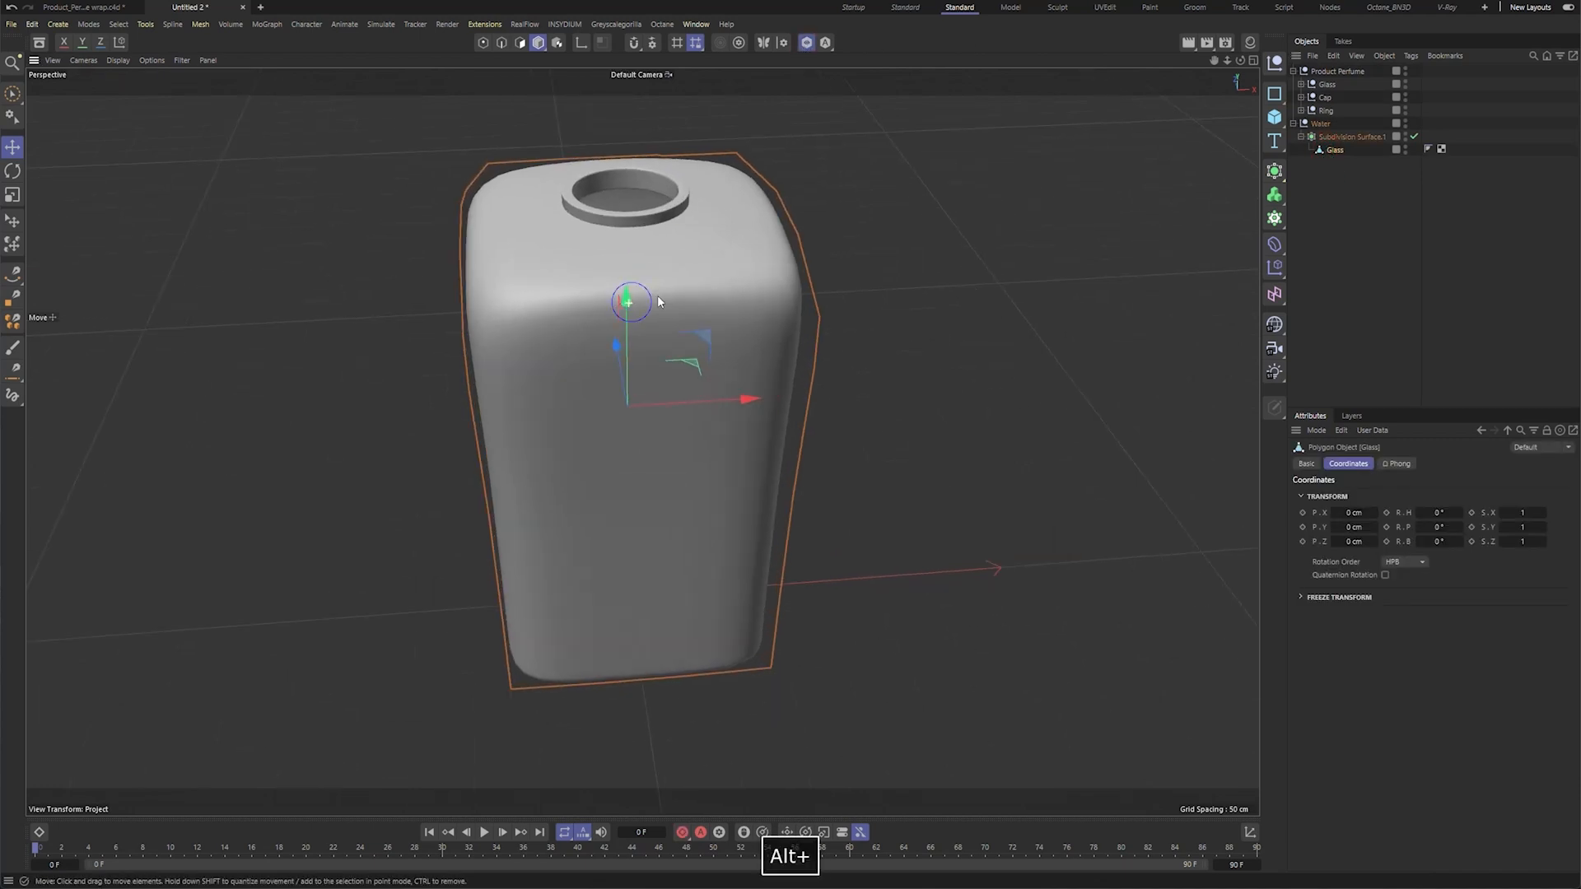
Disable the Water group's Subdivision Surface and switch the viewport to a shading mode with mesh lines.
{"action": "left_click", "coordinate": [1413, 138]}
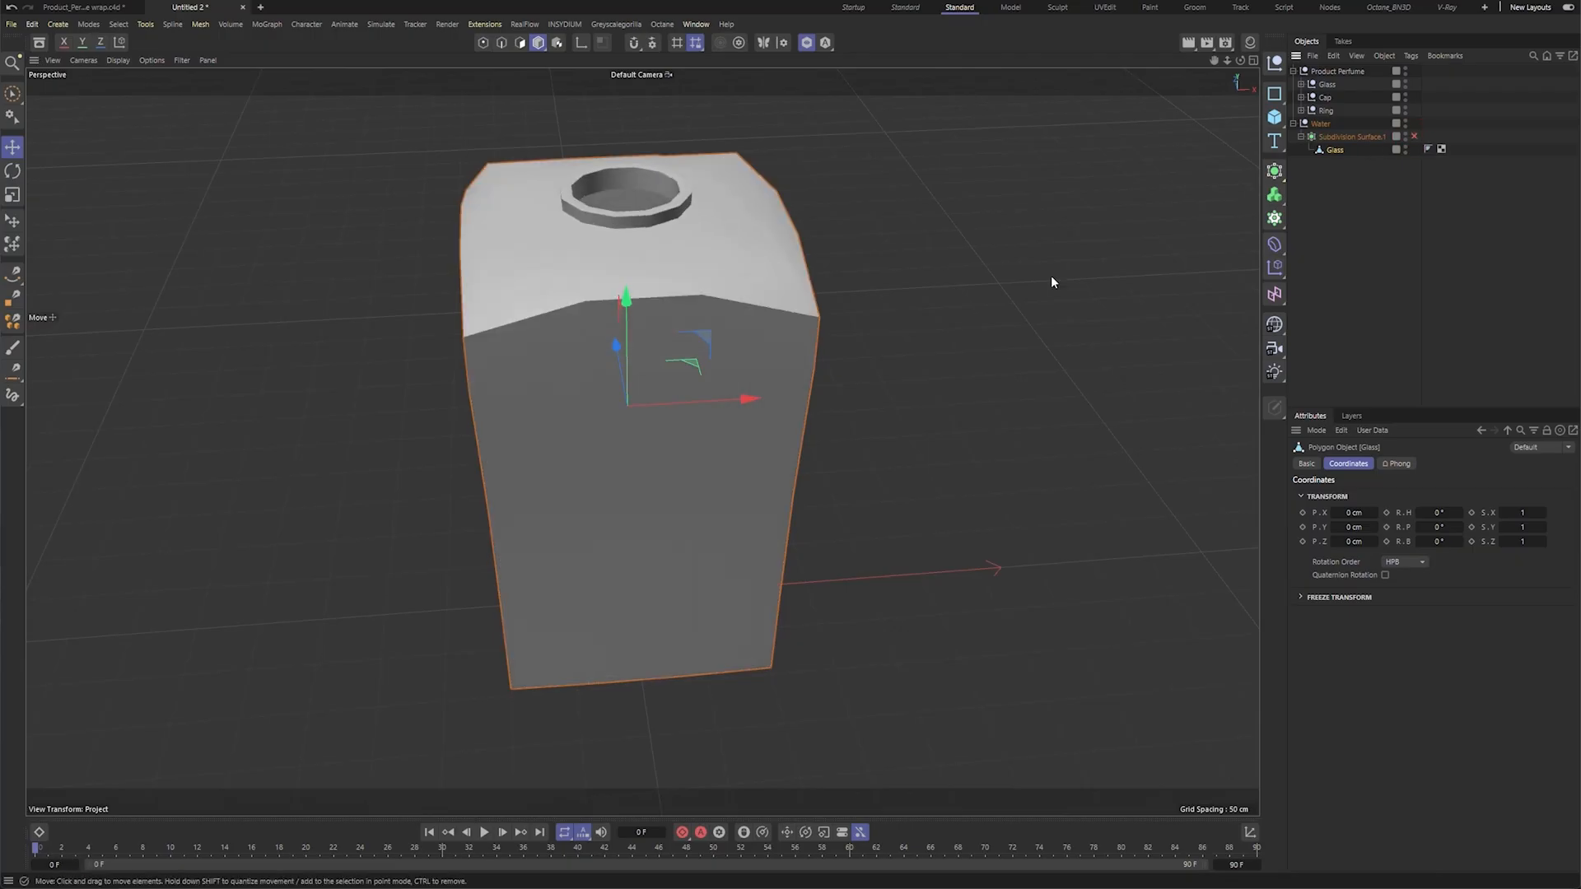
{"action": "left_click", "coordinate": [124, 61]}
{"action": "left_click", "coordinate": [151, 116]}
{"action": "mouse_move", "coordinate": [576, 362]}
{"action": "left_mouse_down", "text": "alt"}
{"action": "mouse_move", "coordinate": [612, 370]}
{"action": "mouse_move", "coordinate": [671, 337]}
{"action": "mouse_move", "coordinate": [658, 415]}
{"action": "mouse_move", "coordinate": [753, 375]}
{"action": "mouse_move", "coordinate": [703, 540]}
{"action": "mouse_move", "coordinate": [665, 436]}
{"action": "mouse_move", "coordinate": [683, 478]}
{"action": "left_mouse_up", "text": "alt"}
Select the polygon loop around the base of the Glass mesh with Loop Selection and delete it.
{"action": "left_click", "coordinate": [519, 43]}
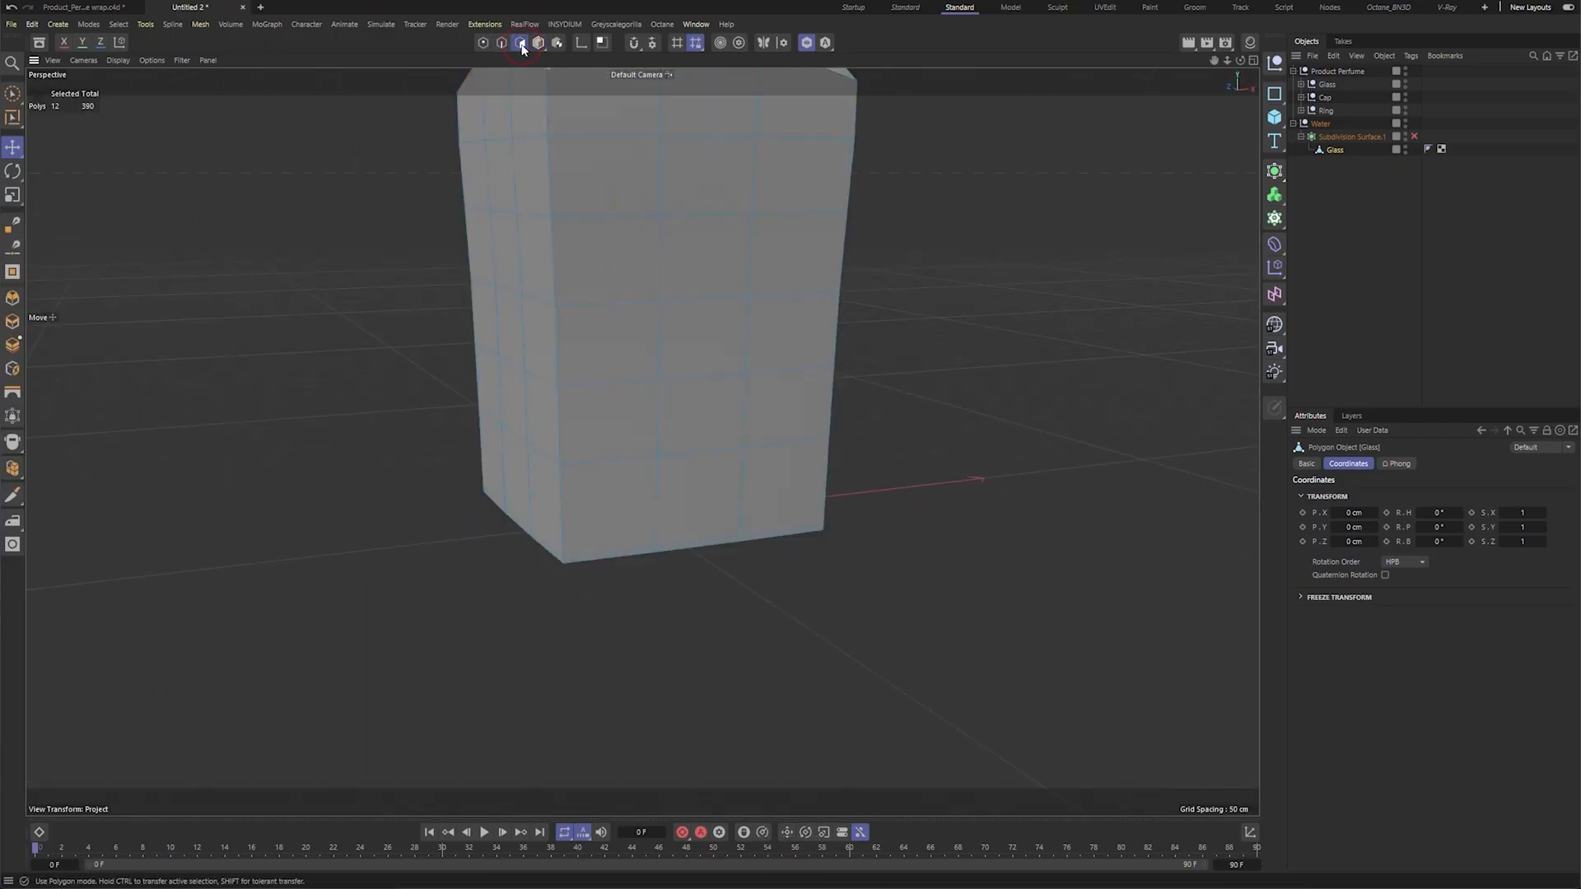
{"action": "left_click", "coordinate": [13, 94]}
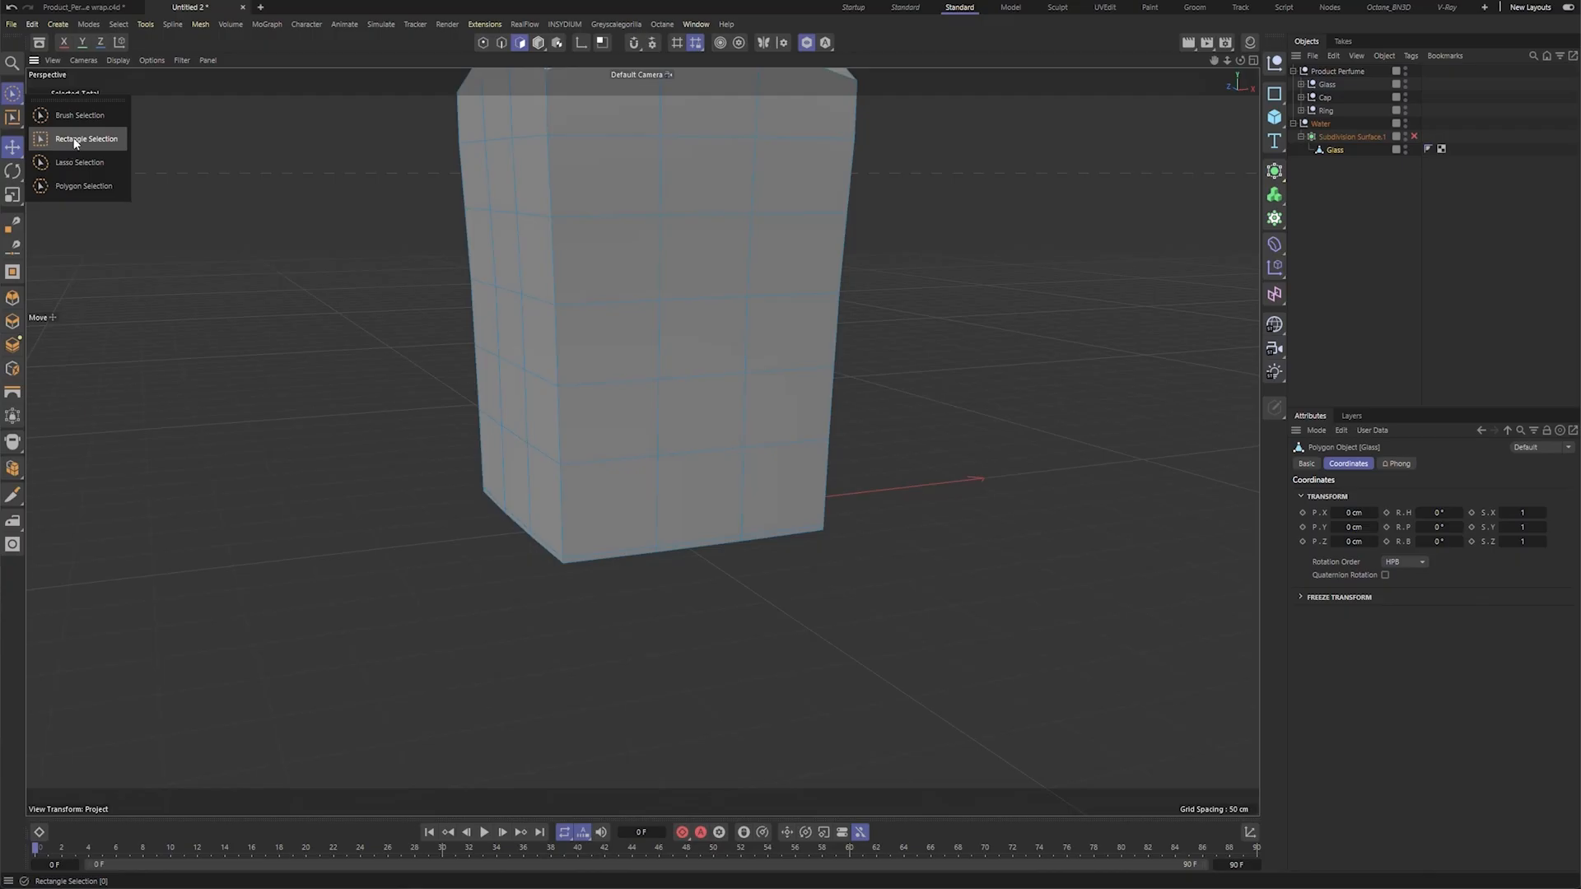
{"action": "left_click", "coordinate": [12, 148]}
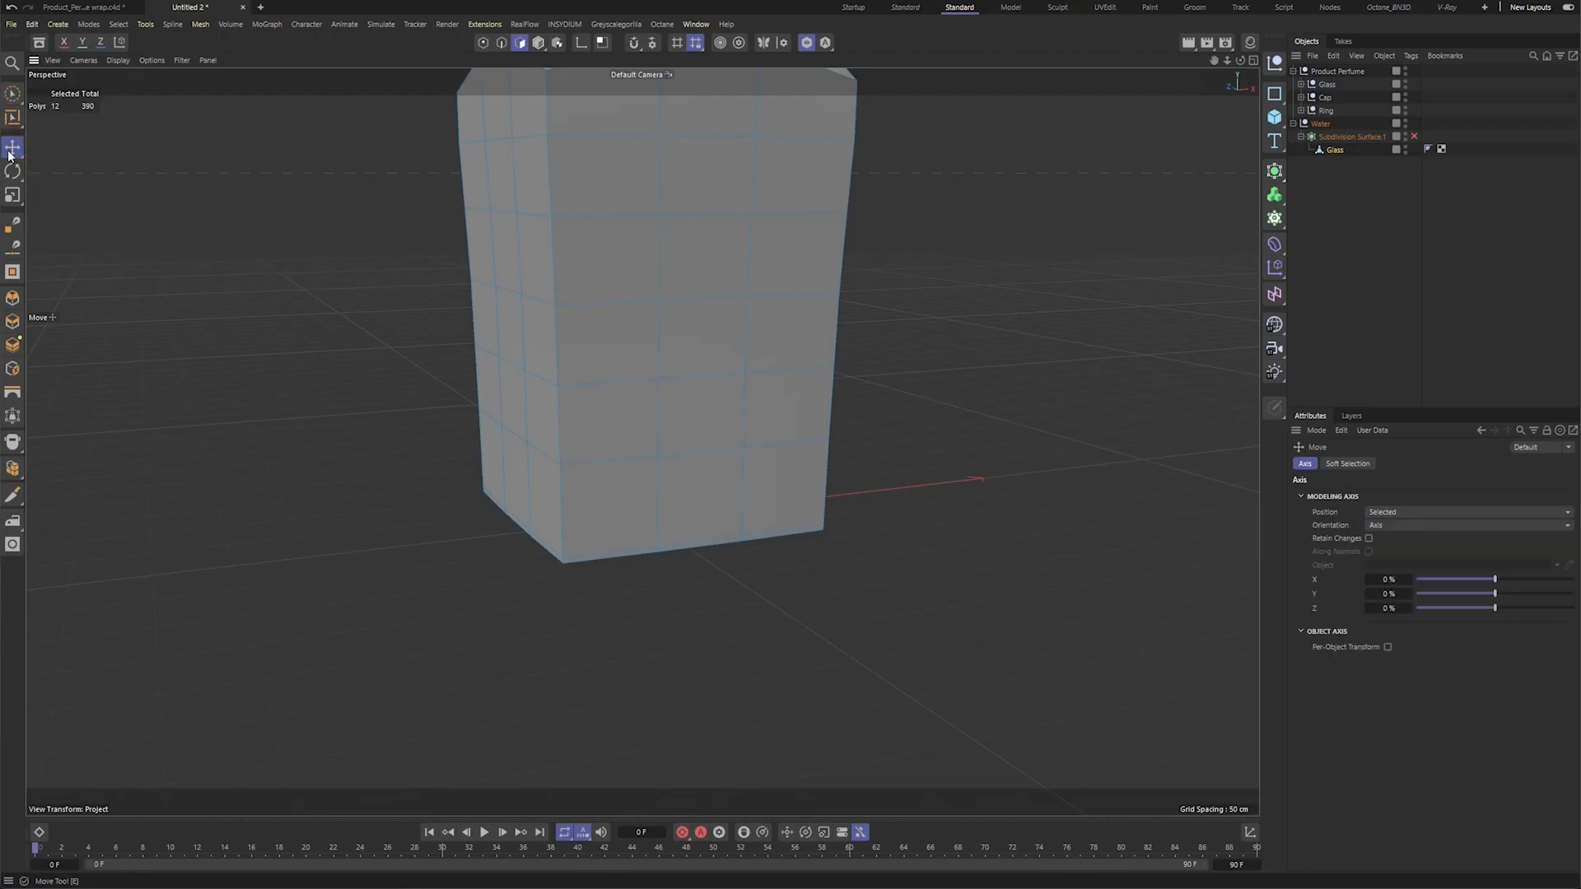
{"action": "left_click", "coordinate": [123, 25]}
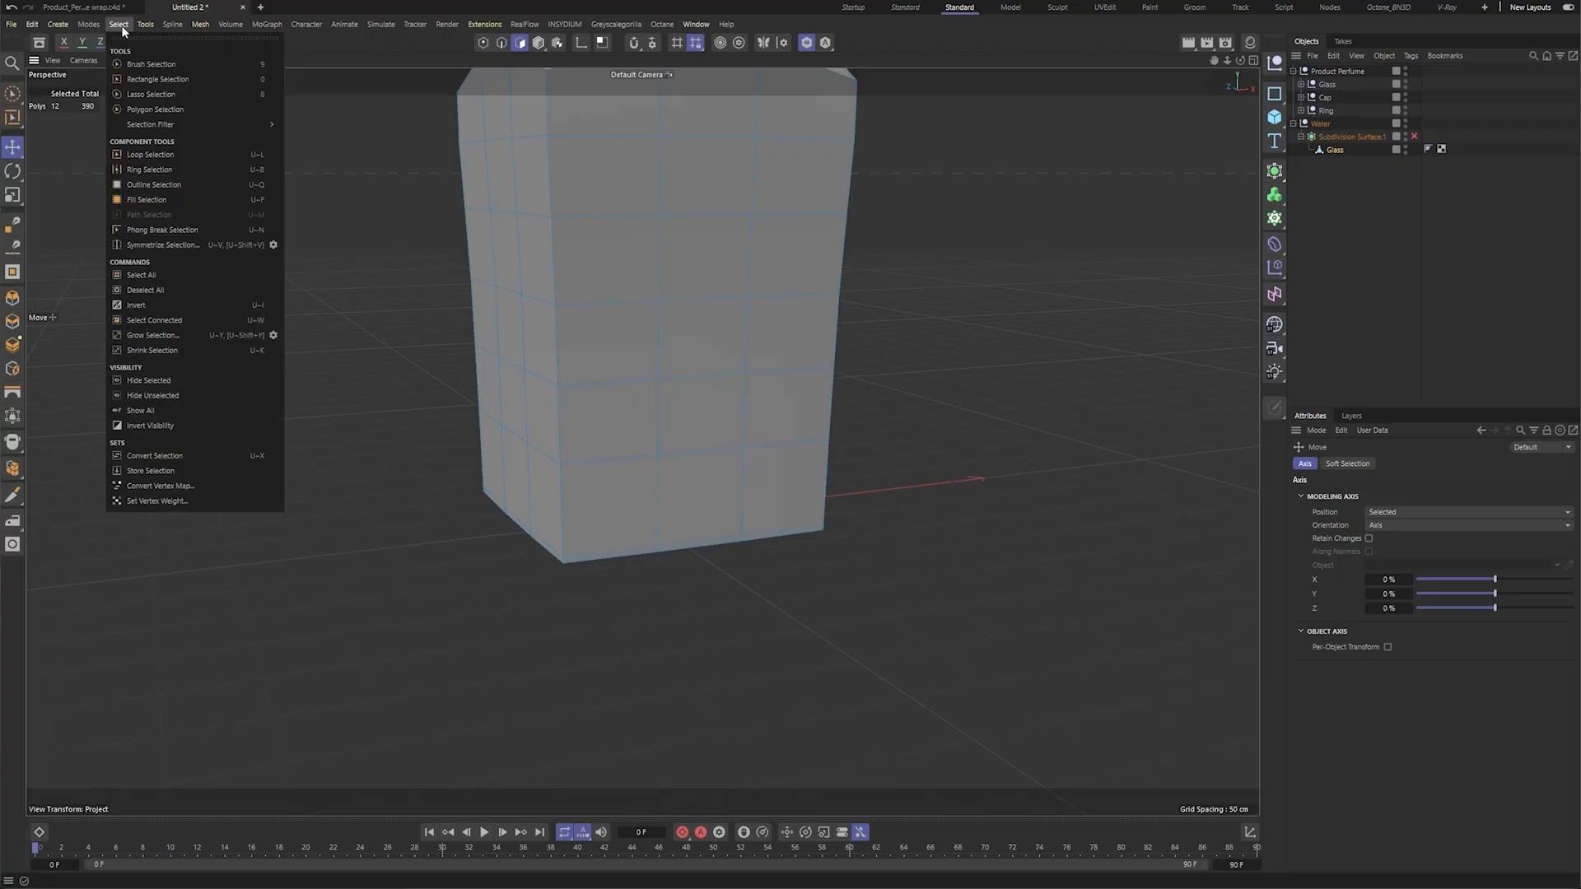
{"action": "left_click", "coordinate": [158, 154]}
{"action": "left_click", "coordinate": [572, 500]}
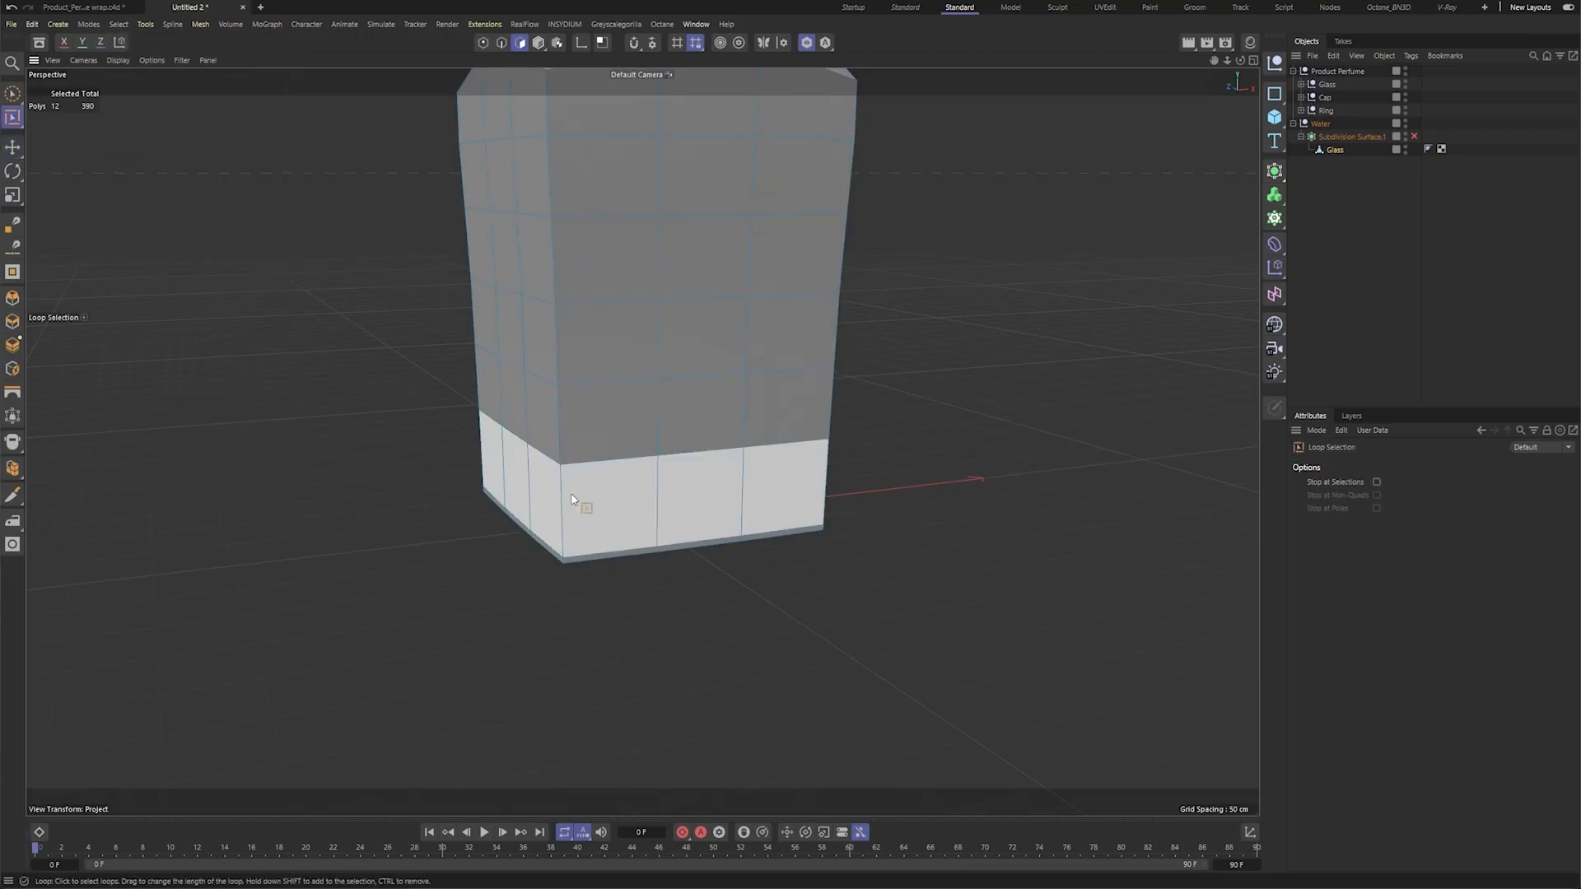
{"action": "key", "text": "Delete"}
Select the thin polygon loop where the neck meets the bottle's shoulder and delete it.
{"action": "left_click_drag", "start_coordinate": [684, 395], "coordinate": [700, 523], "text": "alt"}
{"action": "right_click_drag", "start_coordinate": [656, 233], "coordinate": [930, 284], "text": "alt"}
{"action": "right_click_drag", "start_coordinate": [703, 288], "coordinate": [792, 296], "text": "alt"}
{"action": "left_click", "coordinate": [639, 343]}
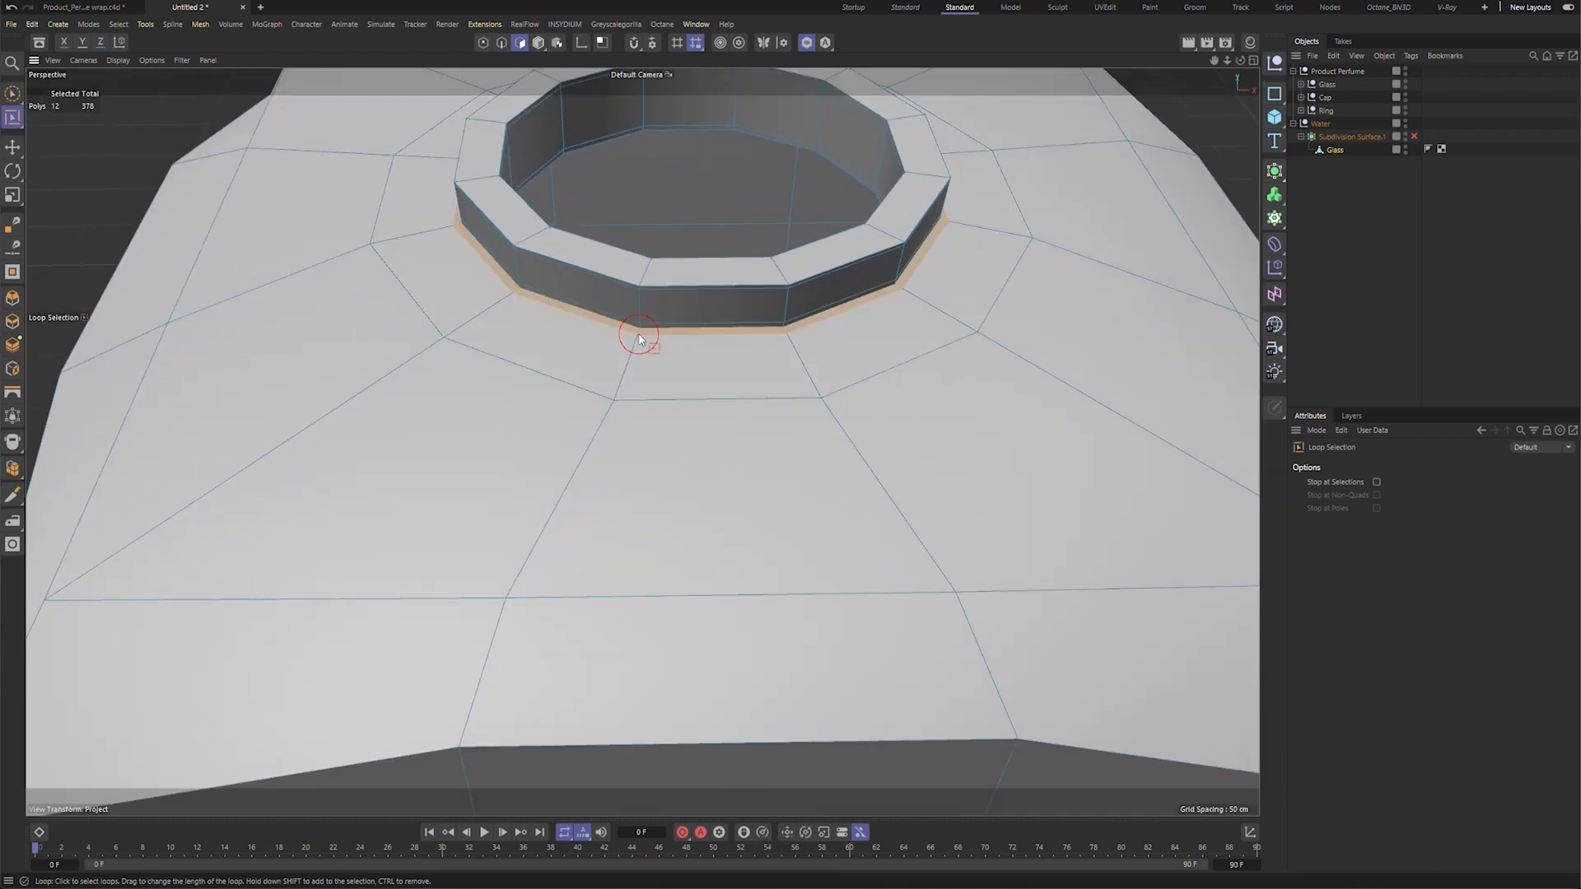
{"action": "key", "text": "Delete"}
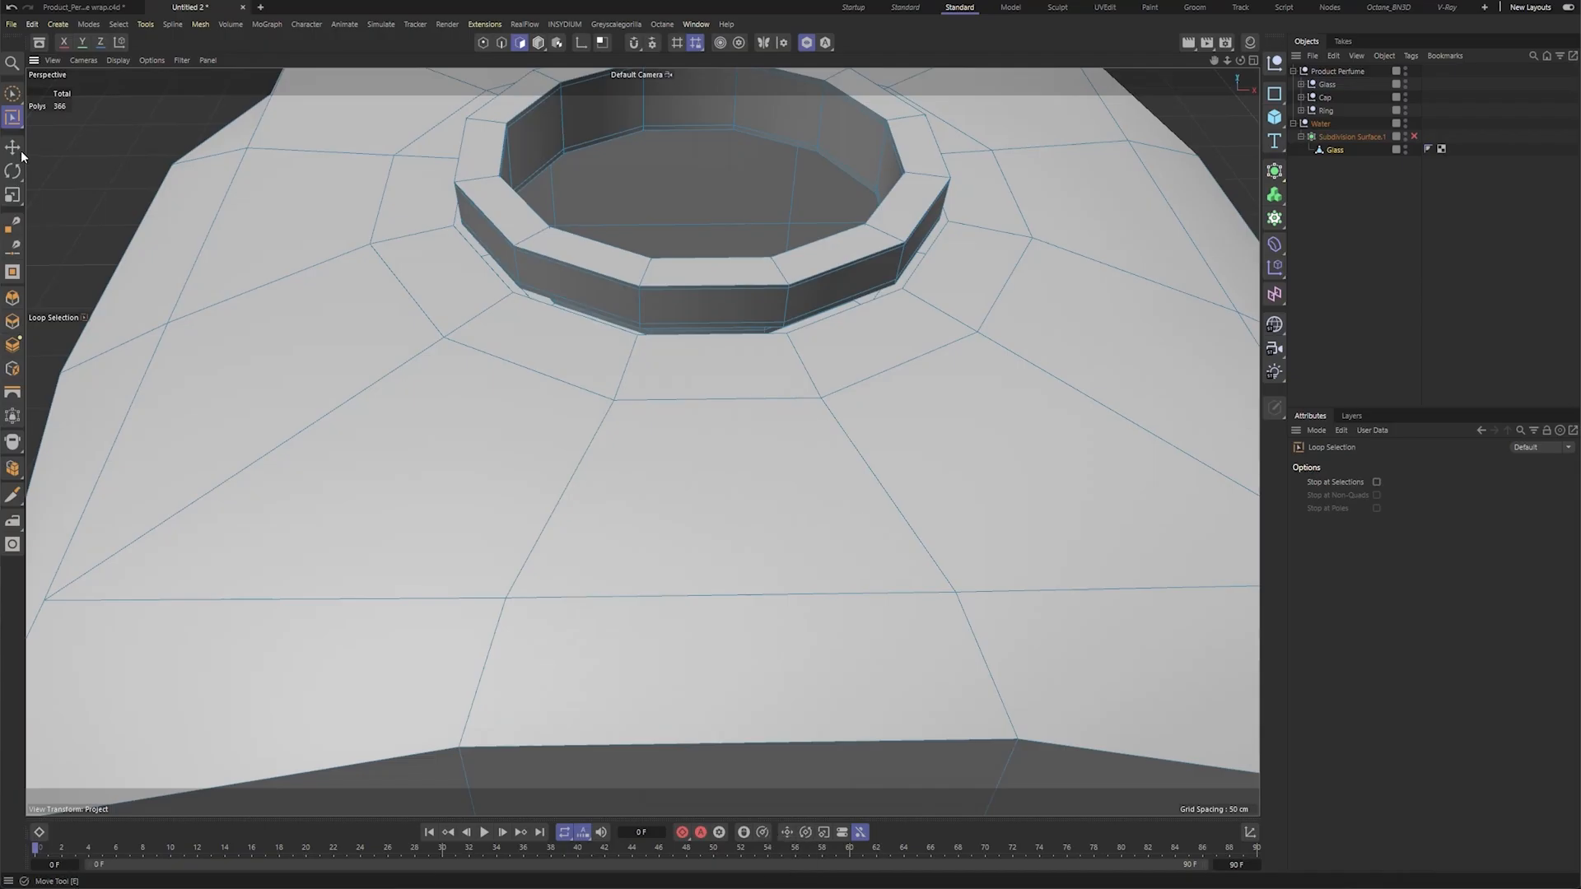
Select the connected polygons of the Glass mesh's outer shell and delete them.
{"action": "left_click", "coordinate": [13, 148]}
{"action": "left_click", "coordinate": [544, 479]}
{"action": "double_click", "coordinate": [545, 479]}
{"action": "right_click_drag", "start_coordinate": [1065, 557], "coordinate": [750, 319], "text": "alt"}
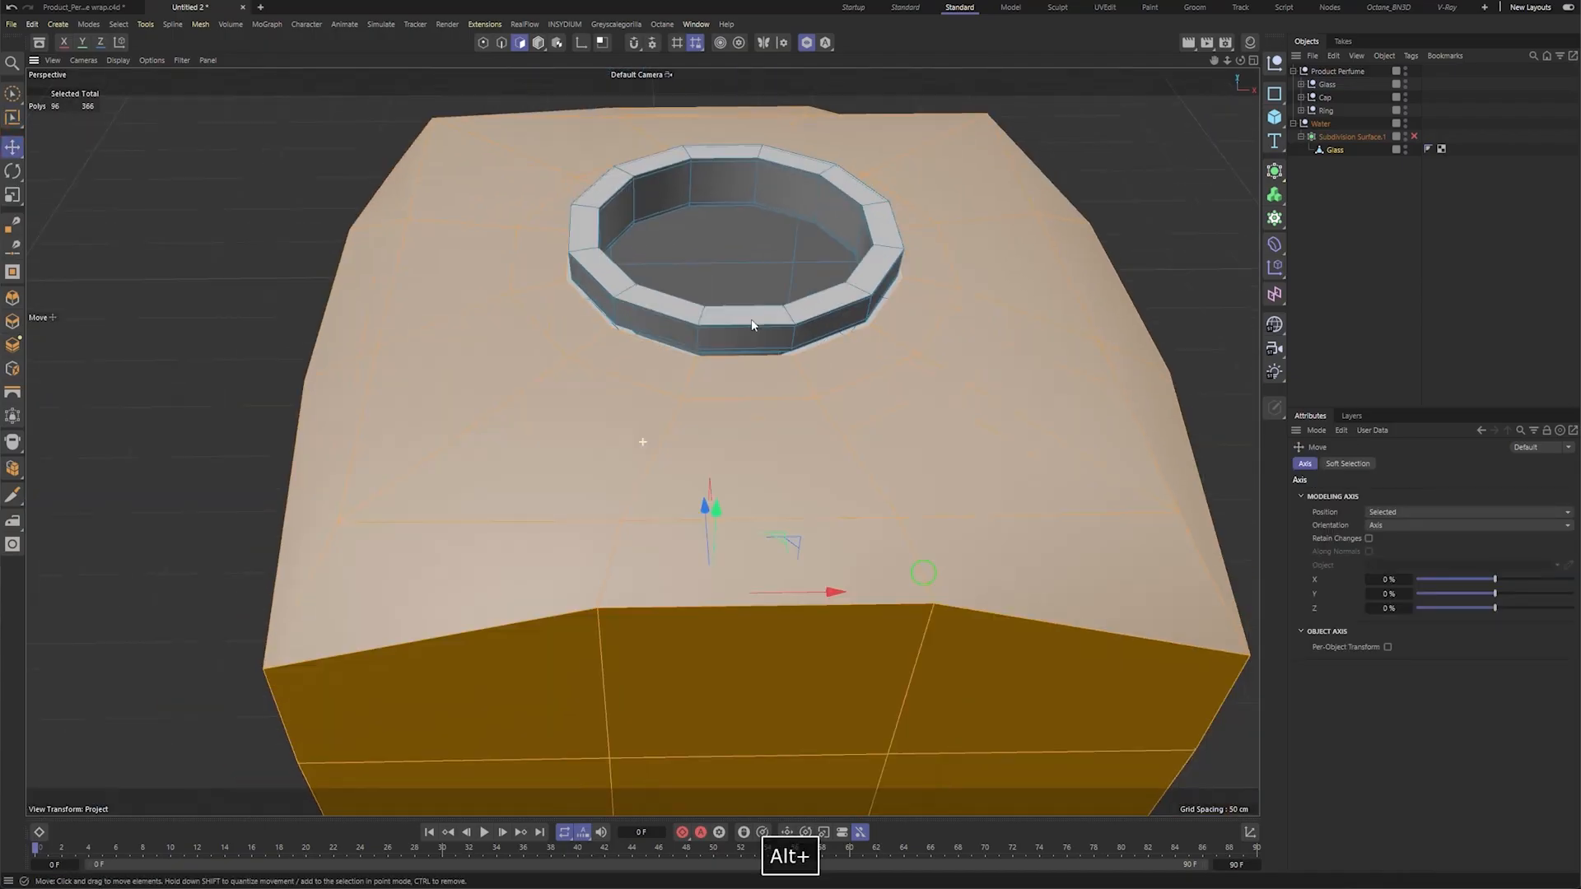
{"action": "middle_click_drag", "start_coordinate": [750, 319], "coordinate": [645, 367], "text": "alt"}
{"action": "key", "text": "Delete"}
Select the detached base piece beneath the inner shell and delete it.
{"action": "left_click_drag", "start_coordinate": [721, 261], "coordinate": [723, 140], "text": "alt"}
{"action": "left_click", "coordinate": [731, 216]}
{"action": "double_click", "coordinate": [724, 216]}
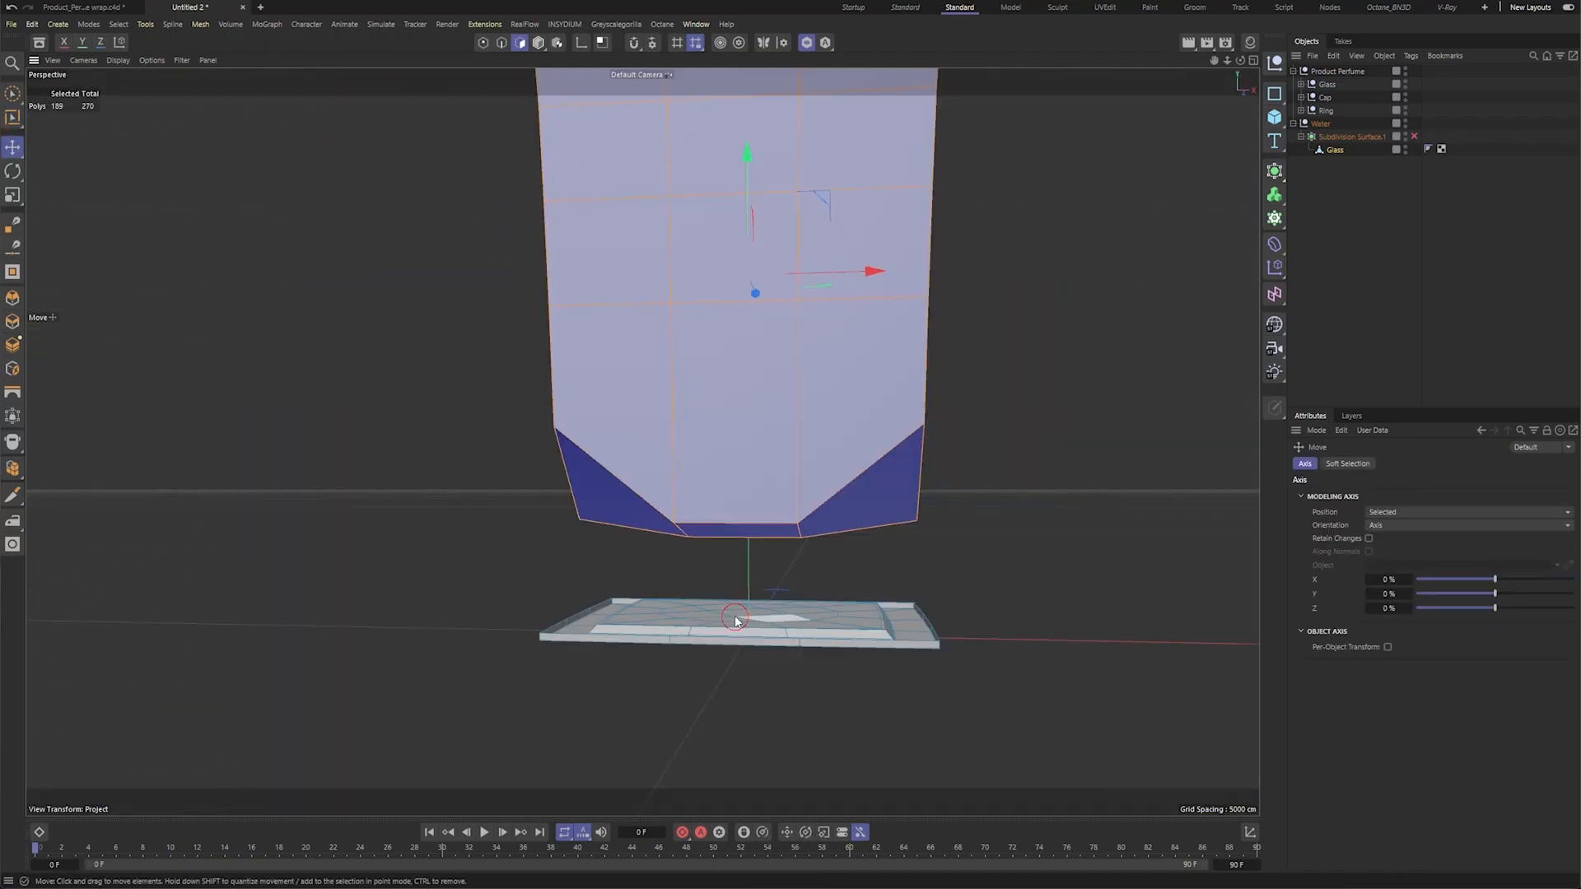
{"action": "double_click", "coordinate": [746, 613]}
{"action": "key", "text": "Delete"}
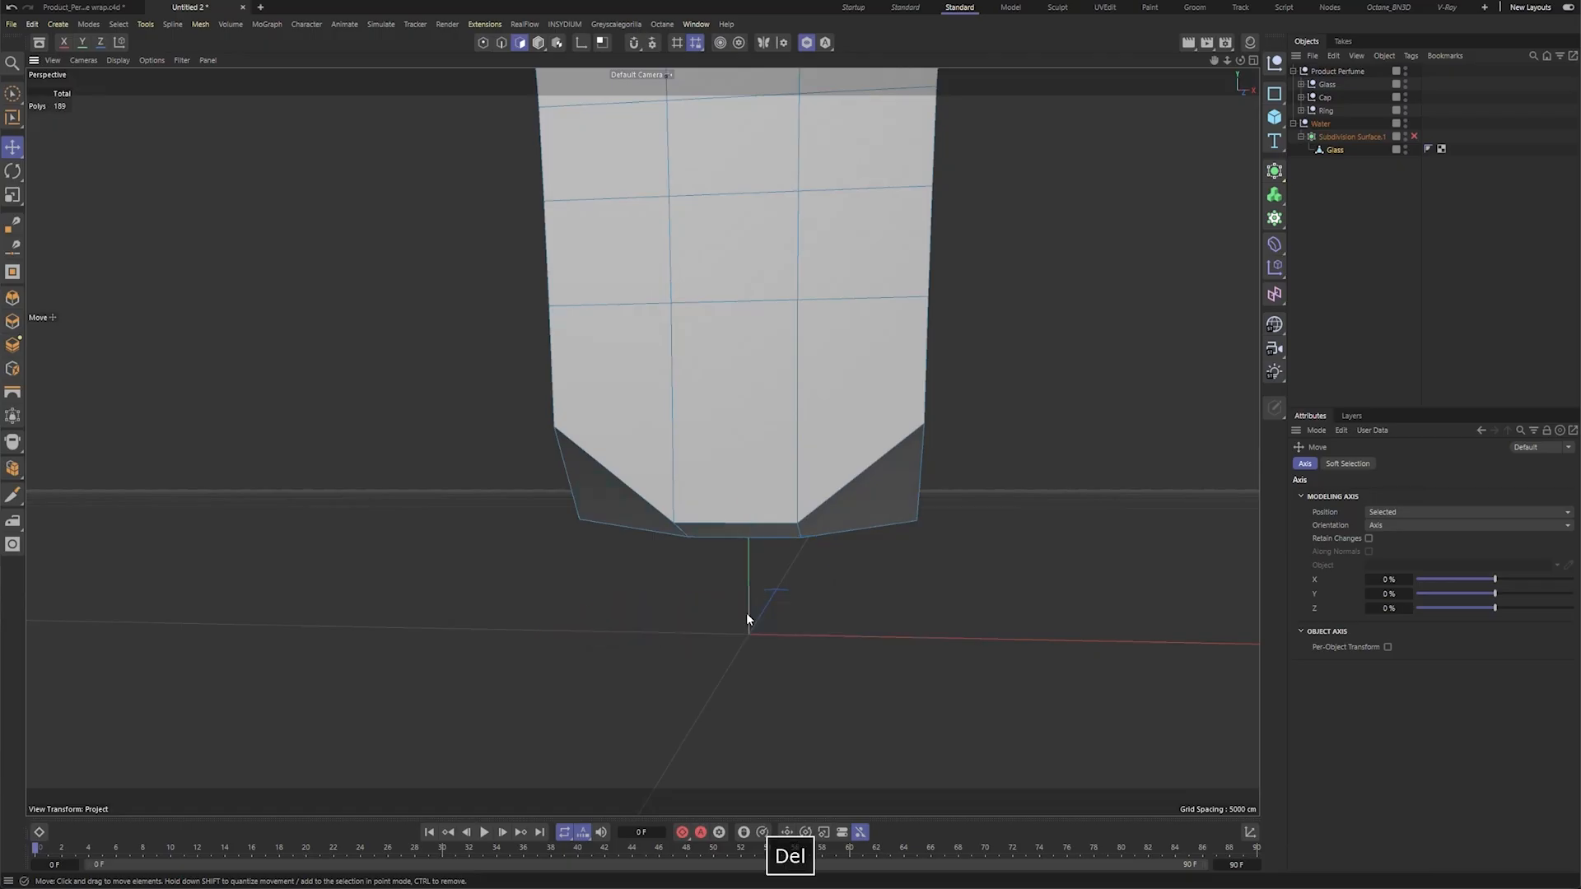
Select the thin polygon loop at the bottom of the neck wall with Loop Selection and delete it.
{"action": "left_click_drag", "start_coordinate": [832, 386], "coordinate": [808, 564], "text": "alt"}
{"action": "middle_click_drag", "start_coordinate": [707, 163], "coordinate": [638, 321], "text": "alt"}
{"action": "right_click_drag", "start_coordinate": [637, 322], "coordinate": [930, 364], "text": "alt"}
{"action": "left_click_drag", "start_coordinate": [571, 610], "coordinate": [583, 553], "text": "alt"}
{"action": "middle_click_drag", "start_coordinate": [642, 441], "coordinate": [636, 309], "text": "alt"}
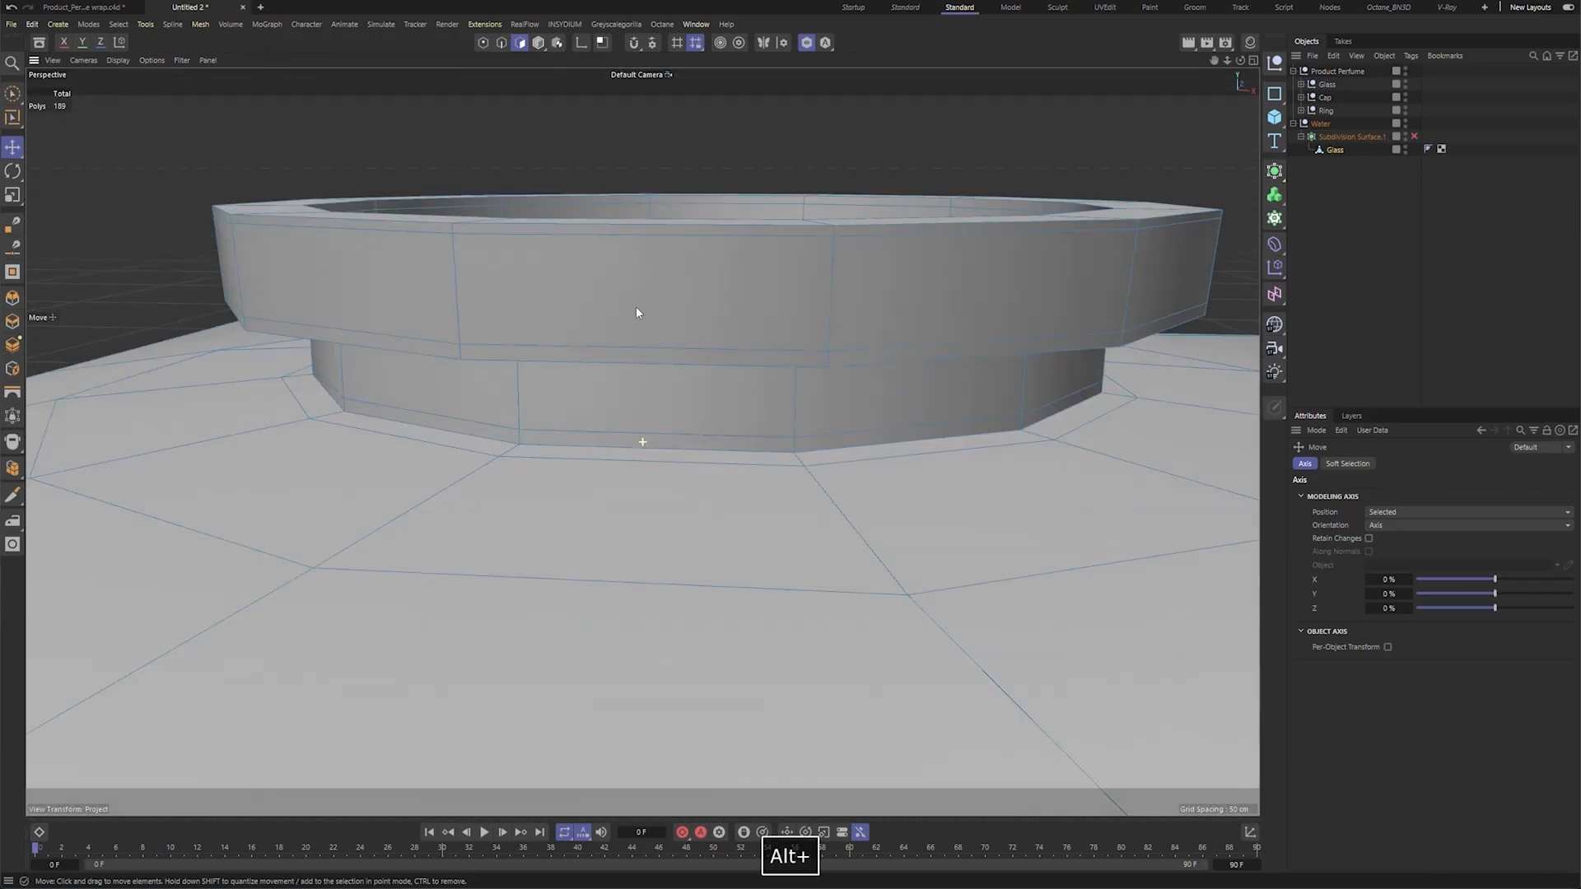
{"action": "right_click_drag", "start_coordinate": [610, 381], "coordinate": [580, 398], "text": "alt"}
{"action": "left_click", "coordinate": [538, 426]}
{"action": "left_click_drag", "start_coordinate": [538, 426], "coordinate": [380, 101], "text": "alt"}
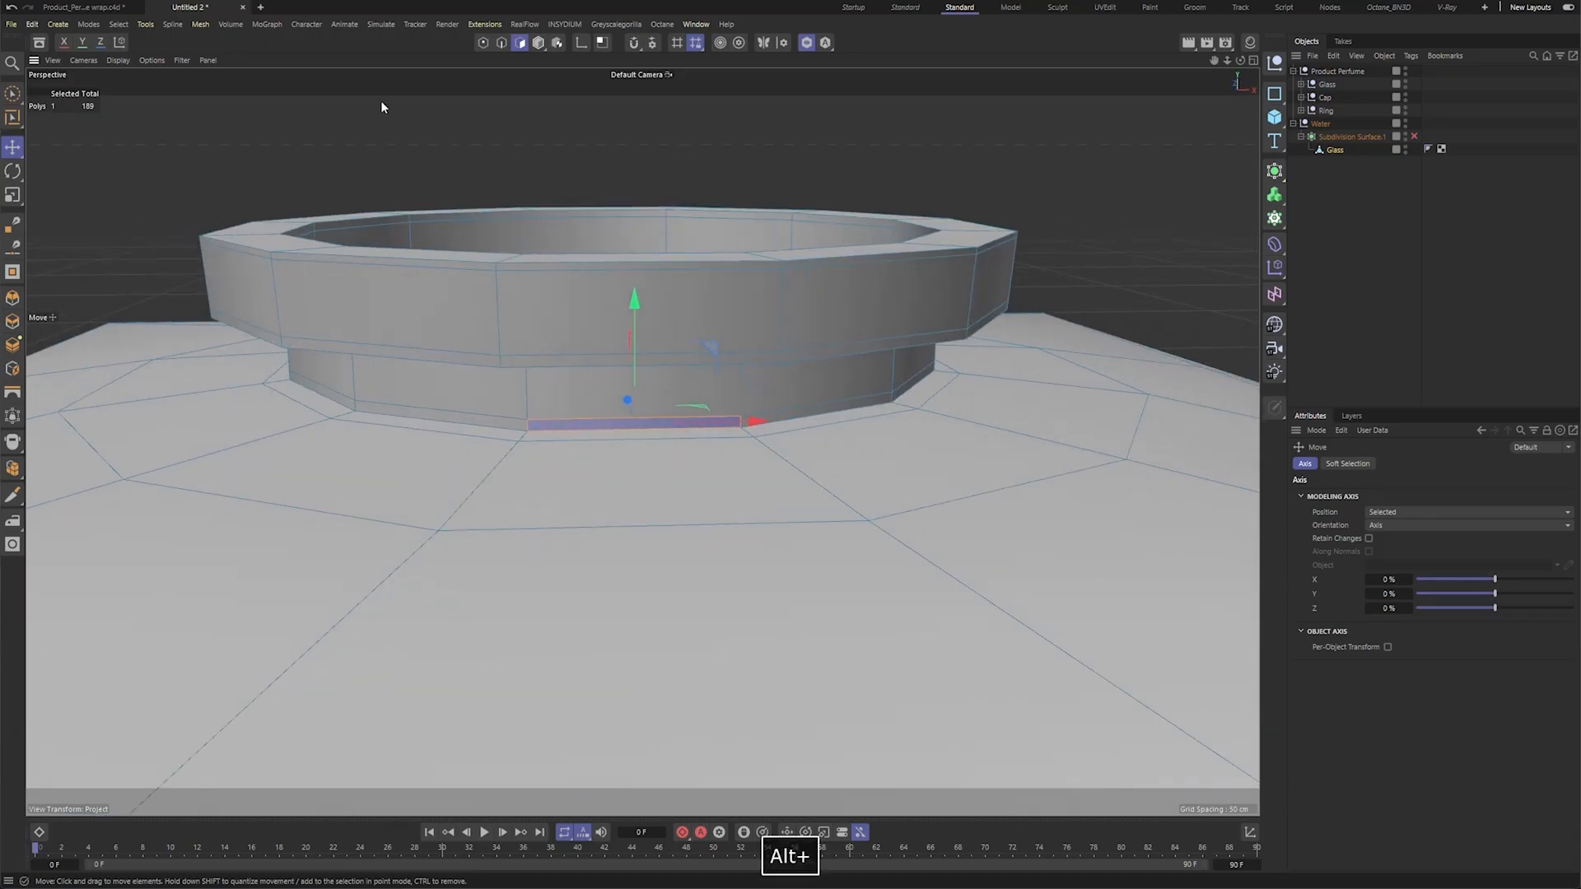
{"action": "left_click", "coordinate": [88, 24]}
{"action": "mouse_move", "coordinate": [119, 24]}
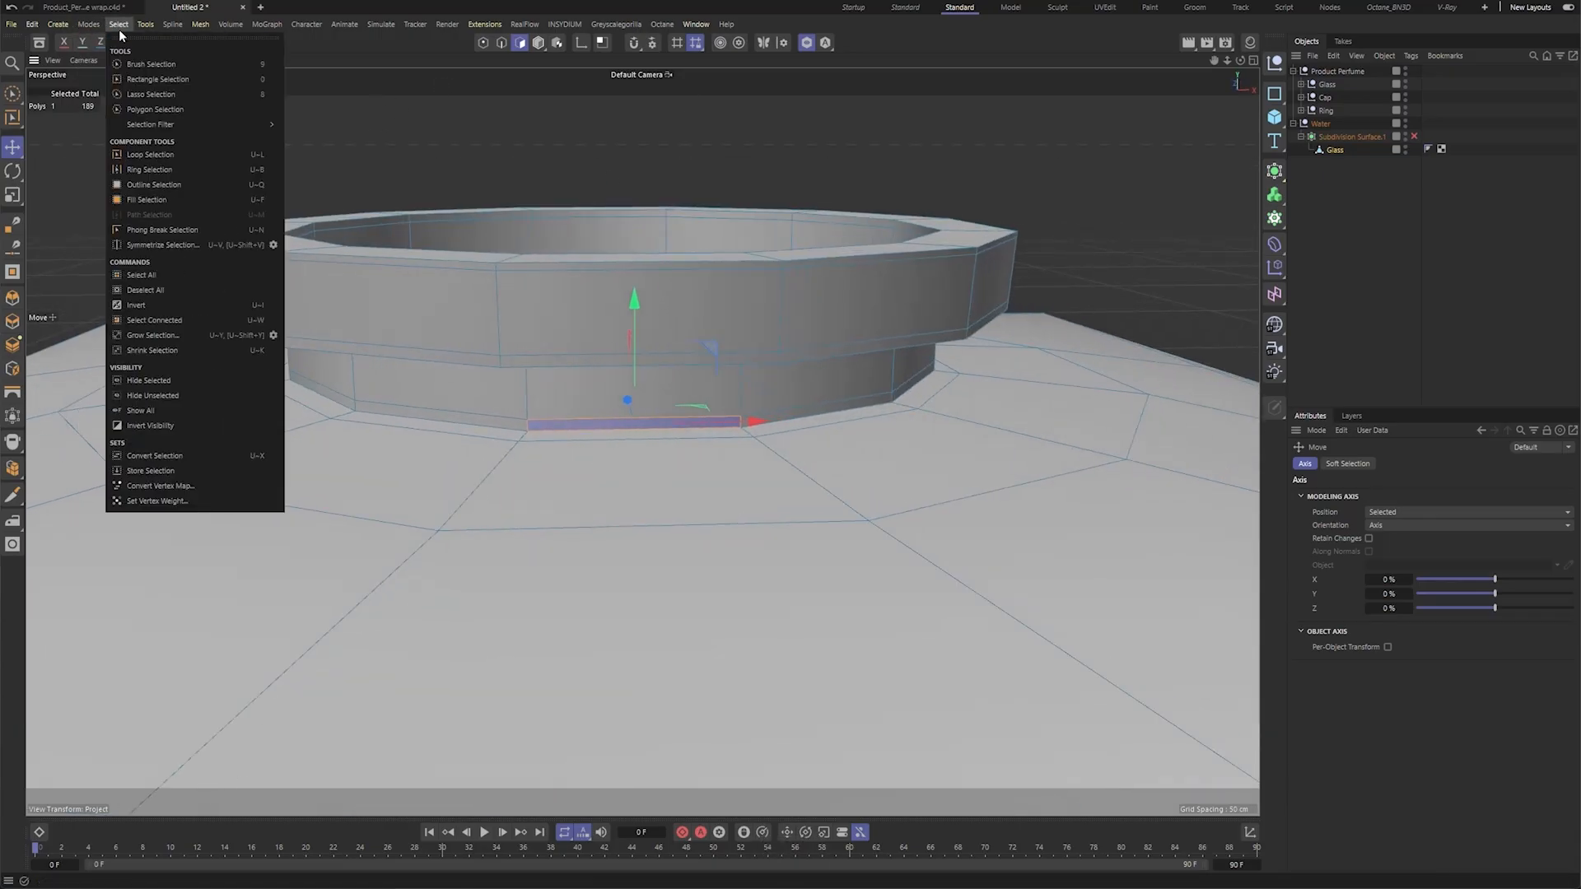
{"action": "left_click", "coordinate": [162, 157]}
{"action": "left_click", "coordinate": [568, 428]}
{"action": "key", "text": "Delete"}
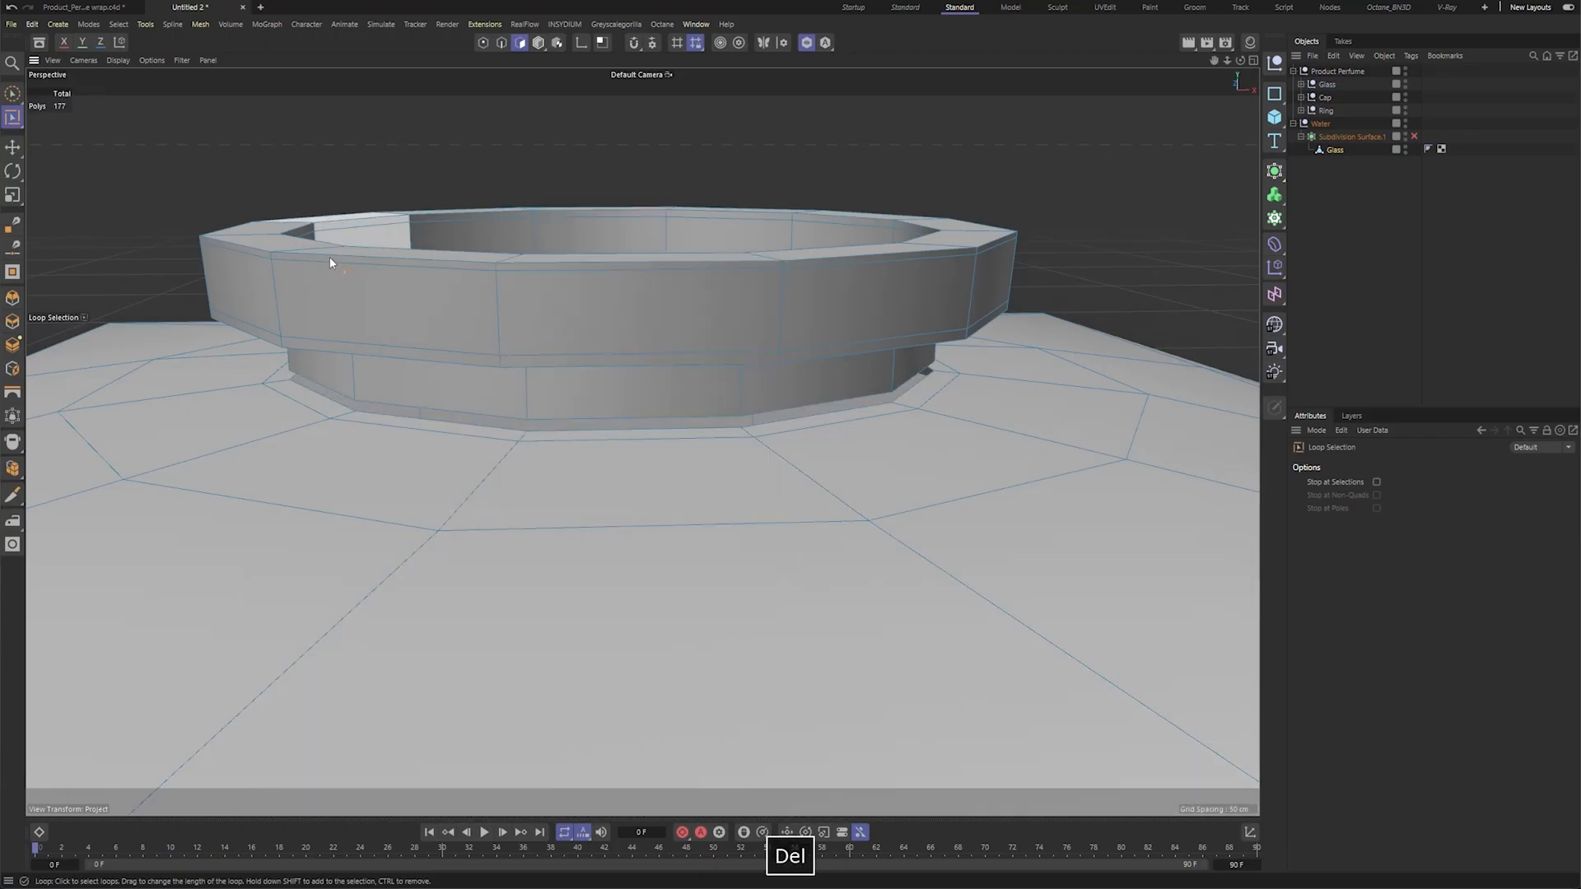
Delete the adjoining thin loop on the shoulder and the detached neck ring, leaving only the inner shell.
{"action": "left_click", "coordinate": [520, 442]}
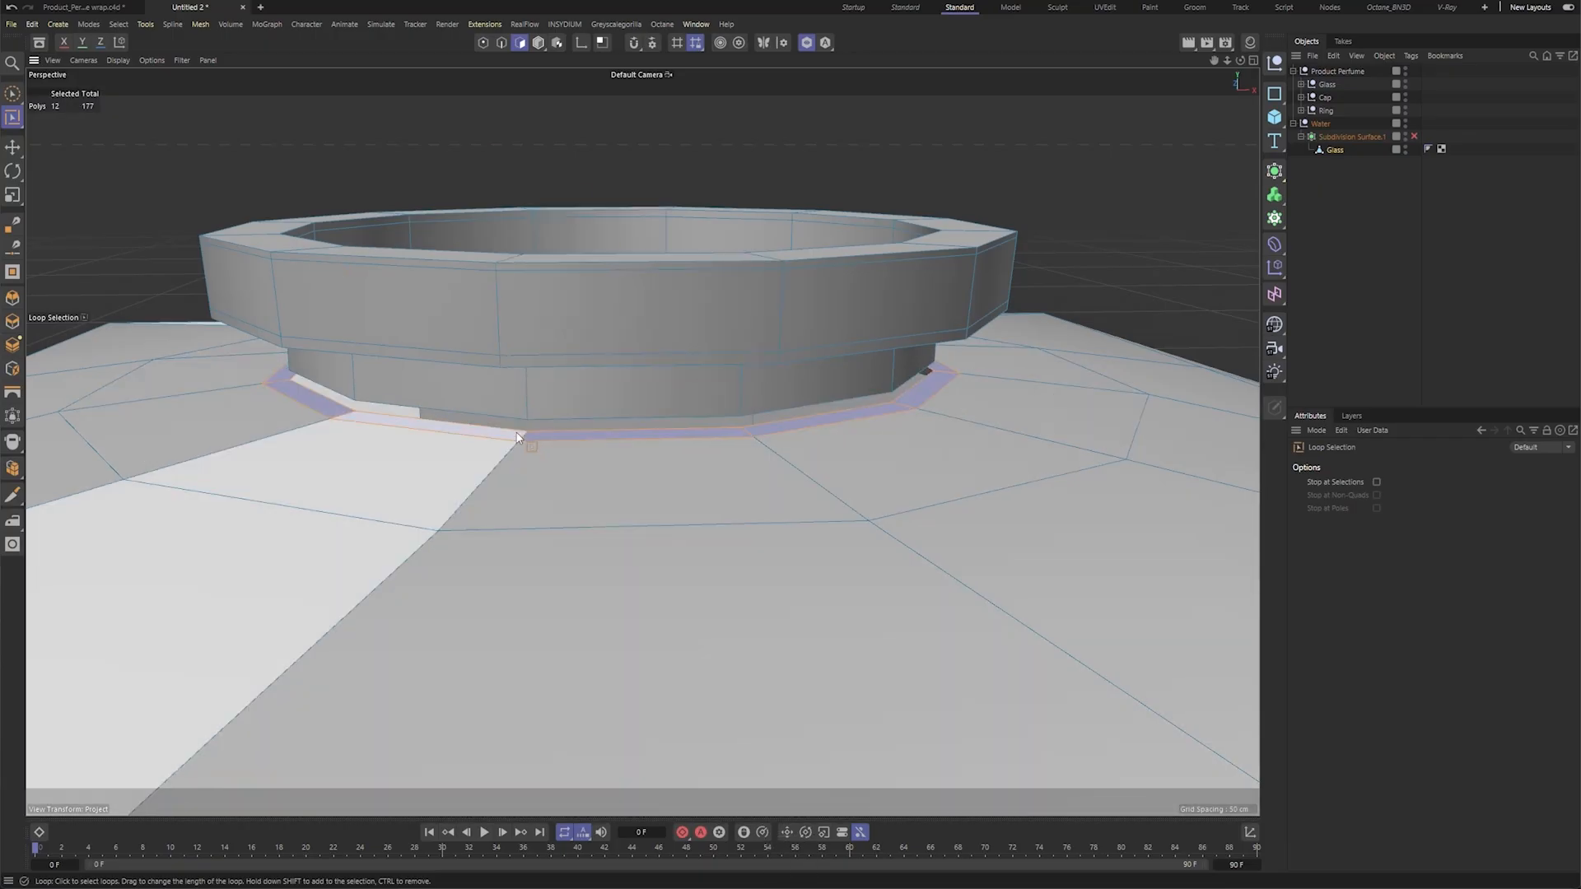
{"action": "key", "text": "Delete"}
{"action": "left_click", "coordinate": [11, 147]}
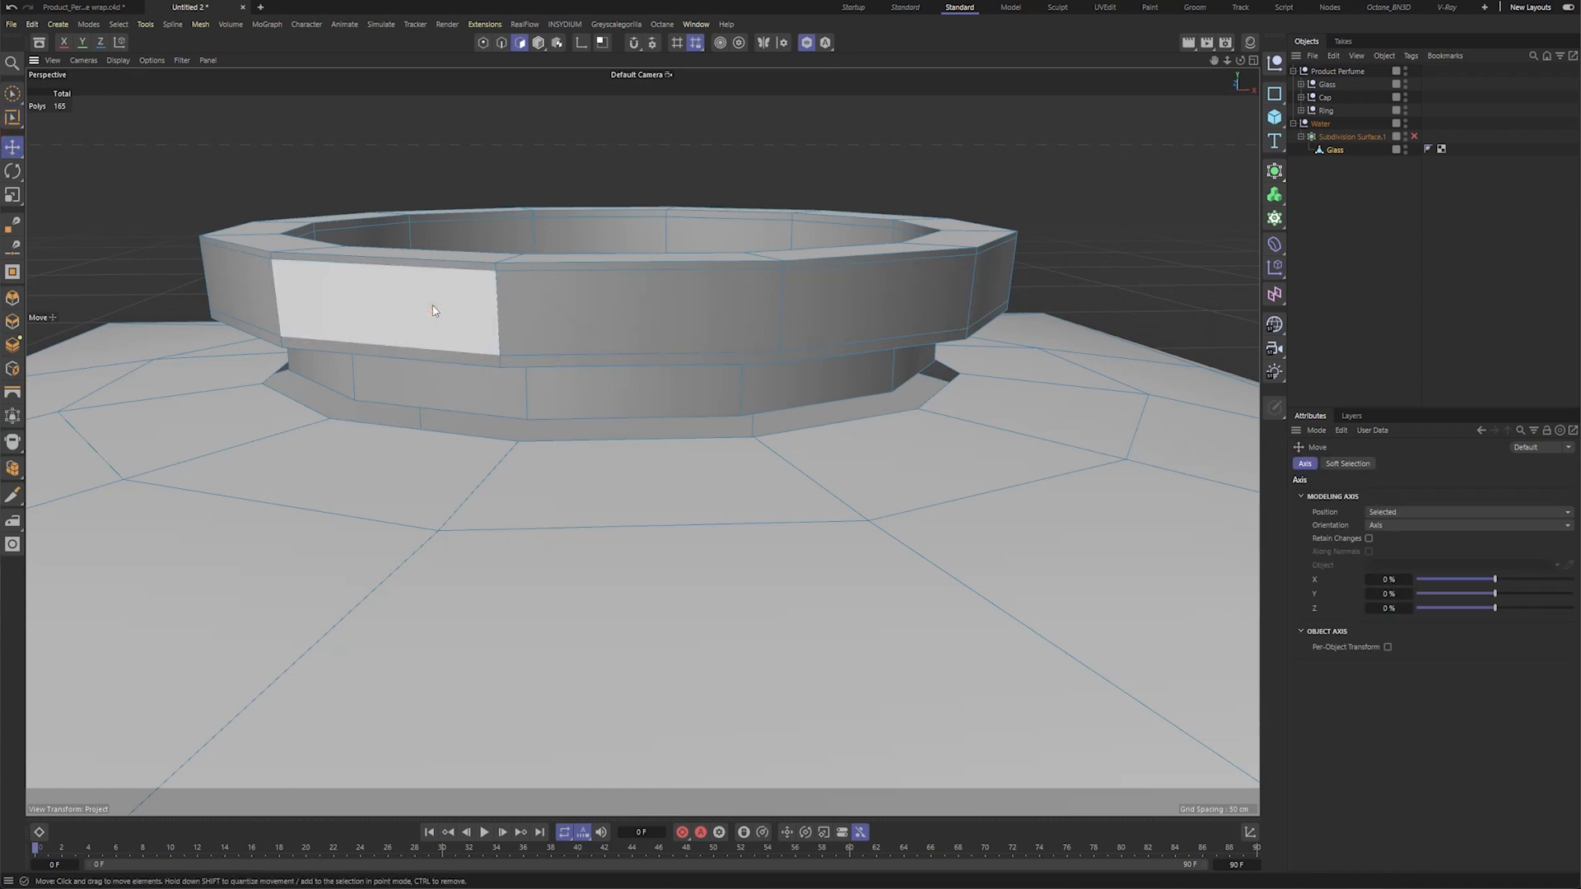
{"action": "double_click", "coordinate": [430, 308]}
{"action": "key", "text": "Delete"}
Select the edge loop of the inner shell's top opening and close it using Close Polygon Hole with the Grid polygon type.
{"action": "left_click_drag", "start_coordinate": [299, 221], "coordinate": [819, 413], "text": "alt"}
{"action": "left_click_drag", "start_coordinate": [570, 202], "coordinate": [654, 165], "text": "alt"}
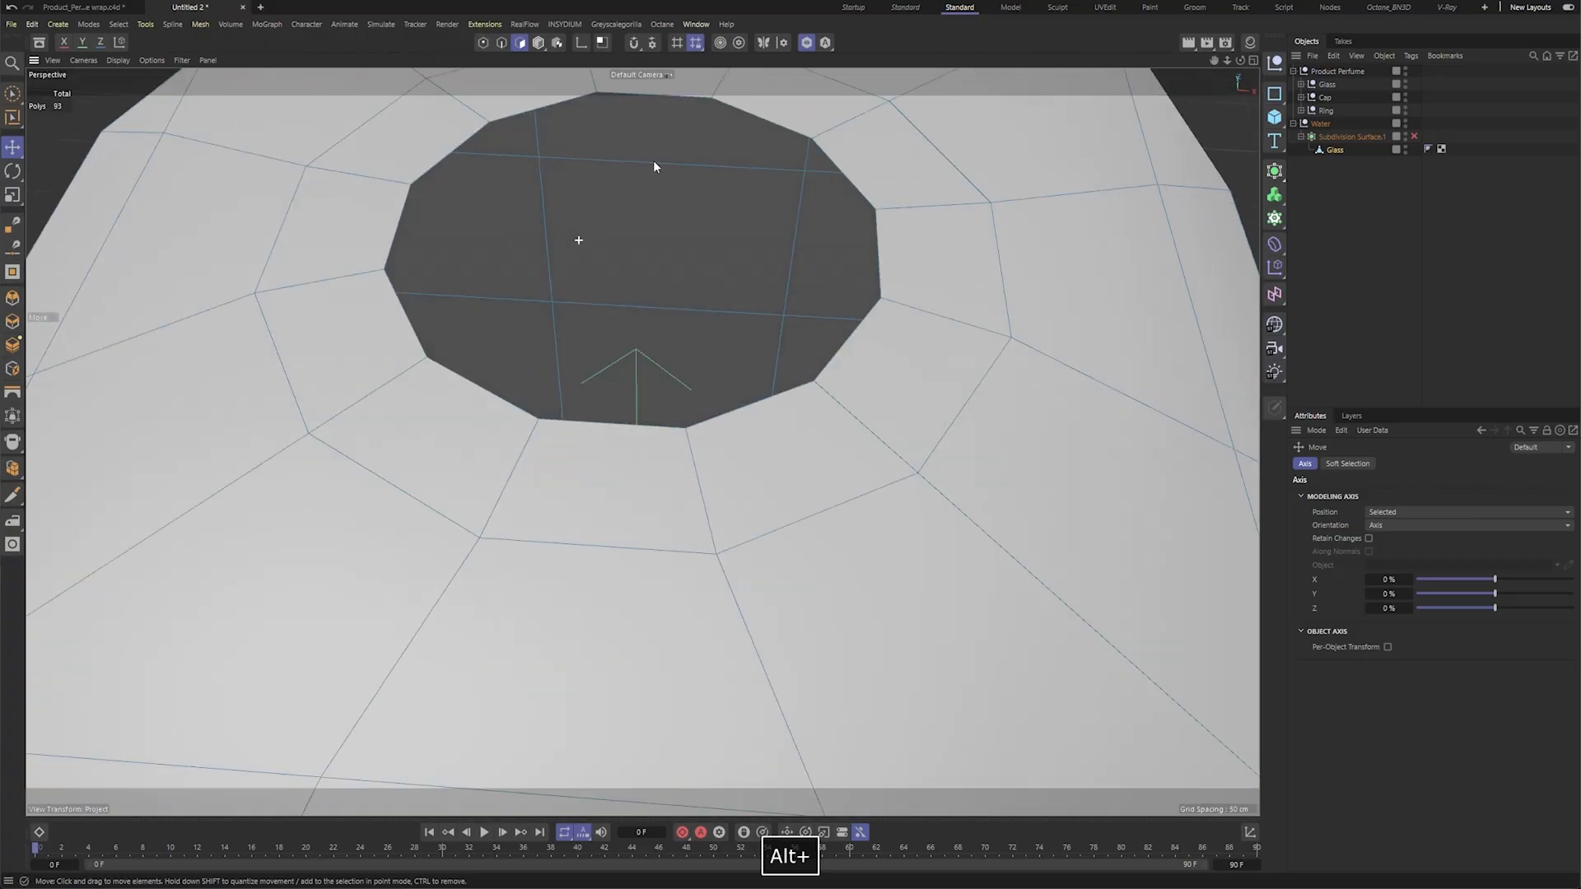
{"action": "right_click_drag", "start_coordinate": [654, 165], "coordinate": [579, 243], "text": "alt"}
{"action": "left_click_drag", "start_coordinate": [580, 244], "coordinate": [728, 289], "text": "alt"}
{"action": "left_click", "coordinate": [500, 43]}
{"action": "double_click", "coordinate": [627, 183]}
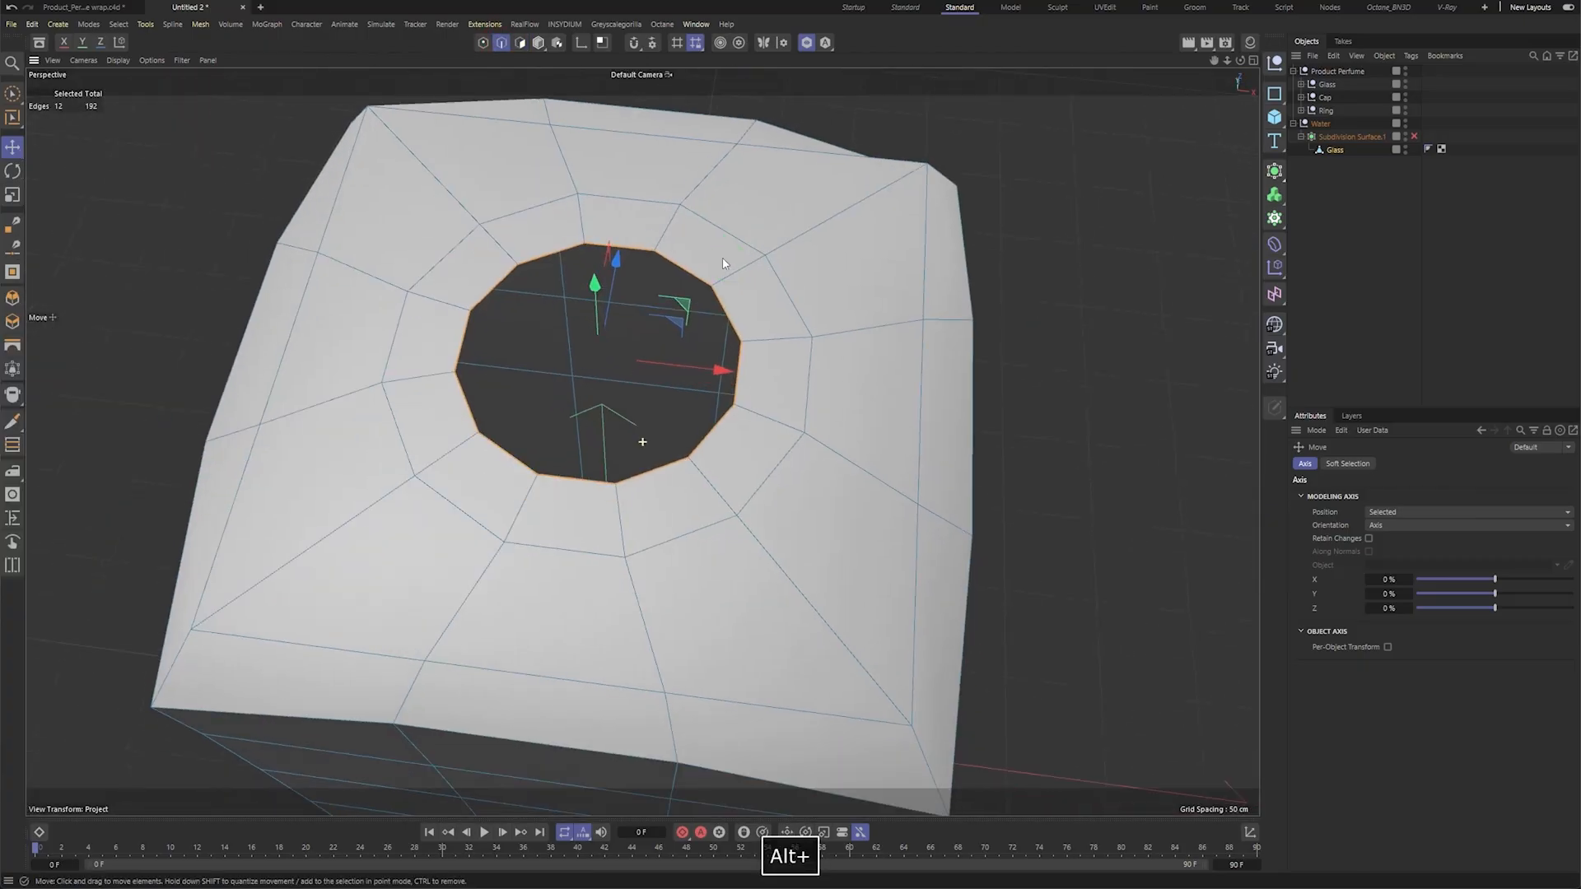
{"action": "right_click", "coordinate": [728, 290]}
{"action": "left_click", "coordinate": [757, 270]}
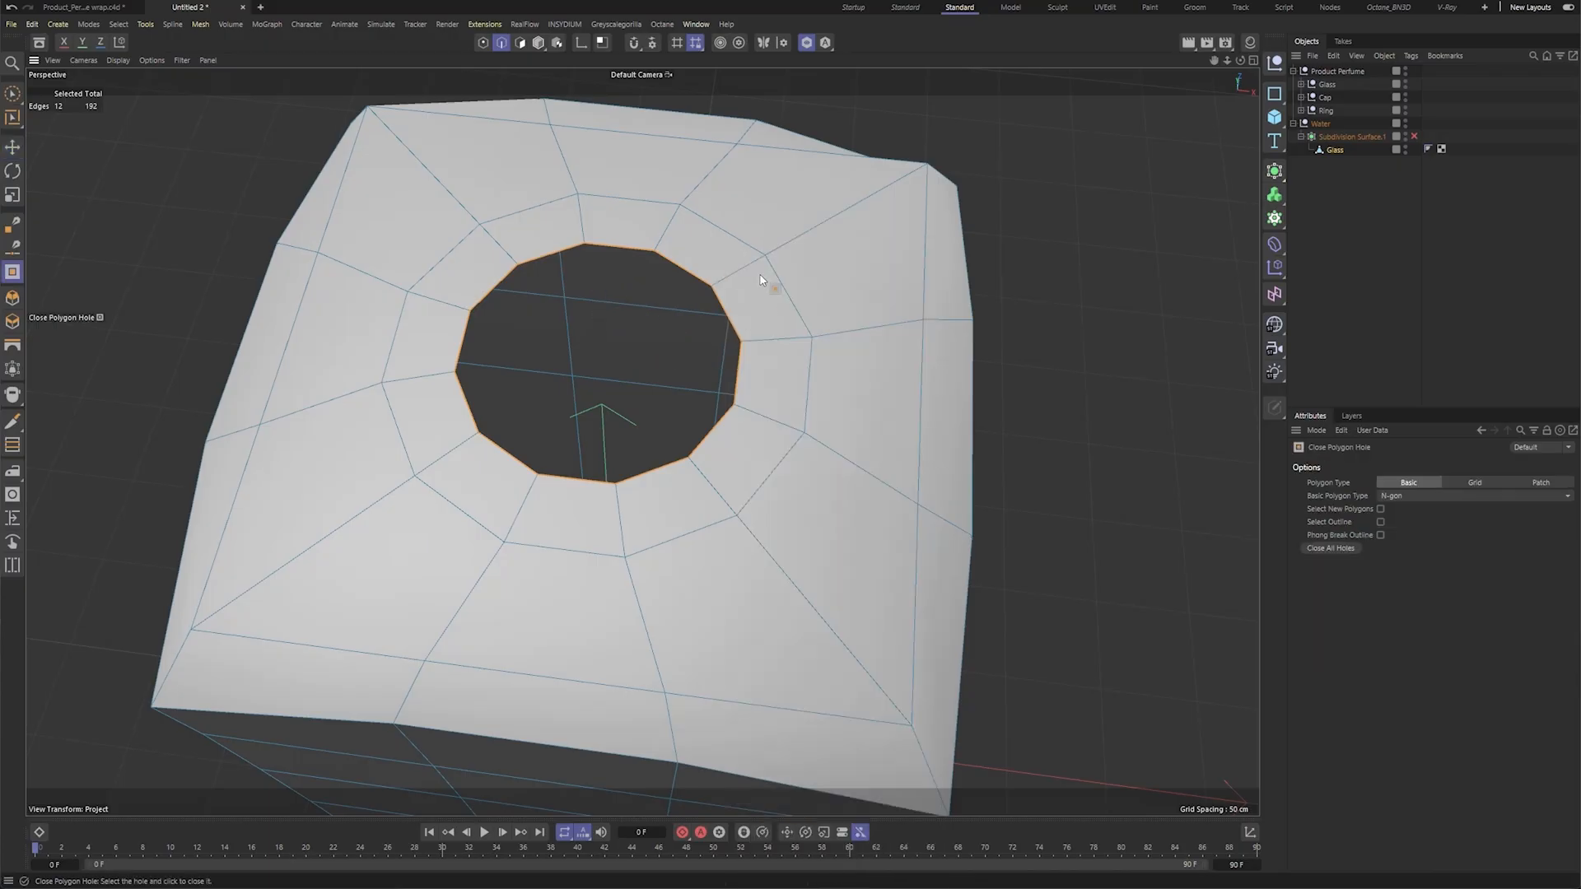
{"action": "left_click", "coordinate": [727, 316]}
{"action": "left_click", "coordinate": [1474, 483]}
{"action": "left_click_drag", "start_coordinate": [479, 499], "coordinate": [559, 494], "text": "alt"}
Re-enable the Water group's Subdivision Surface and turn off Viewport Solo to show the complete bottle.
{"action": "left_click", "coordinate": [1414, 136]}
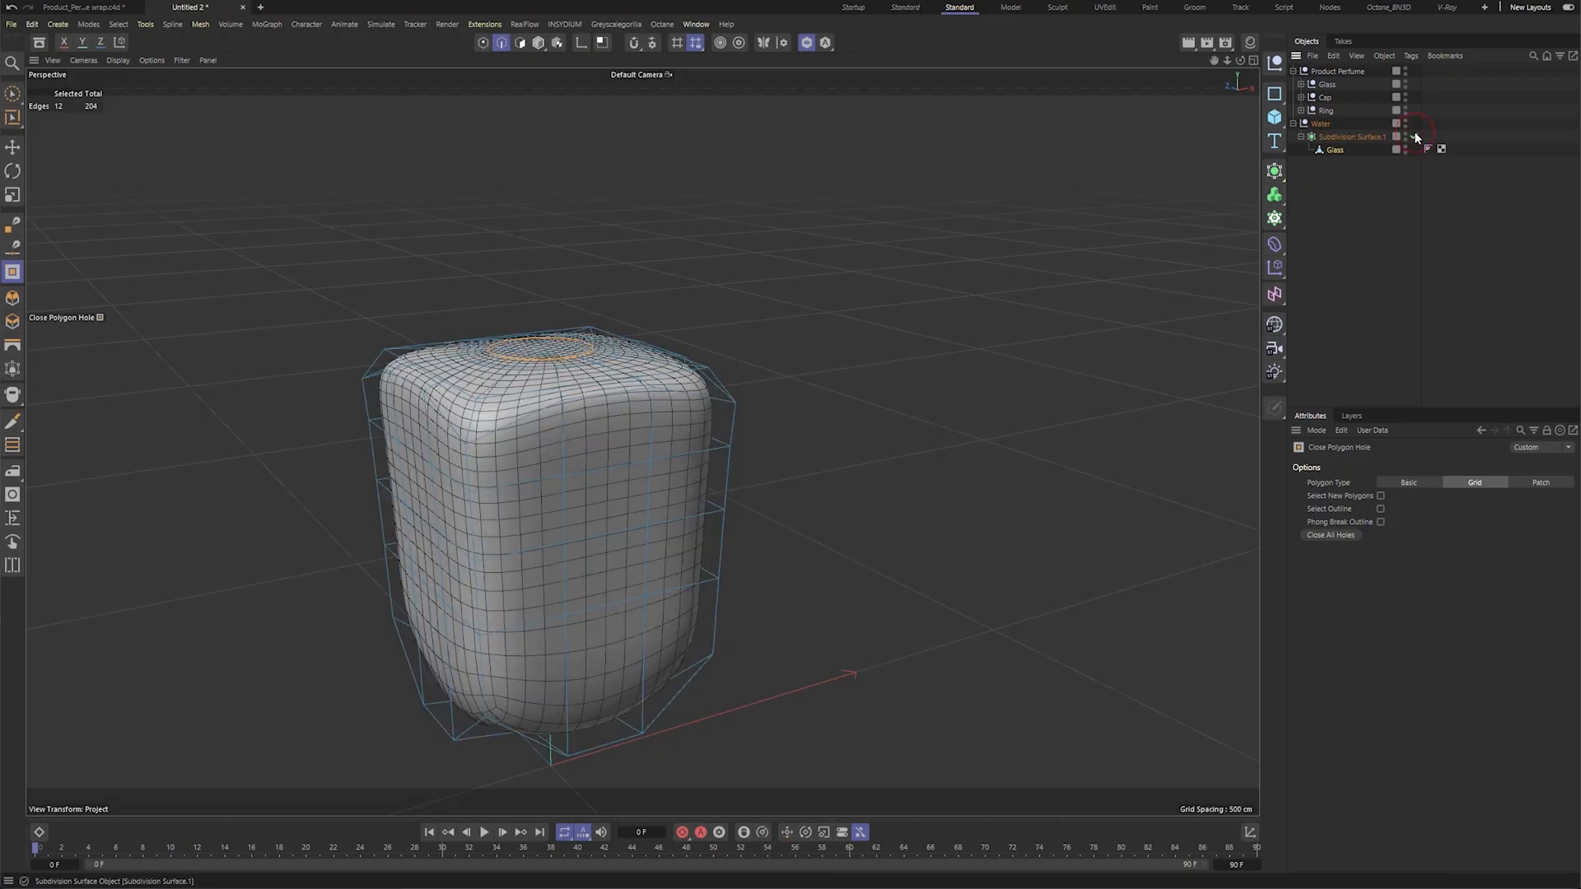
{"action": "left_click_drag", "start_coordinate": [642, 429], "coordinate": [619, 465], "text": "alt"}
{"action": "left_click", "coordinate": [16, 152]}
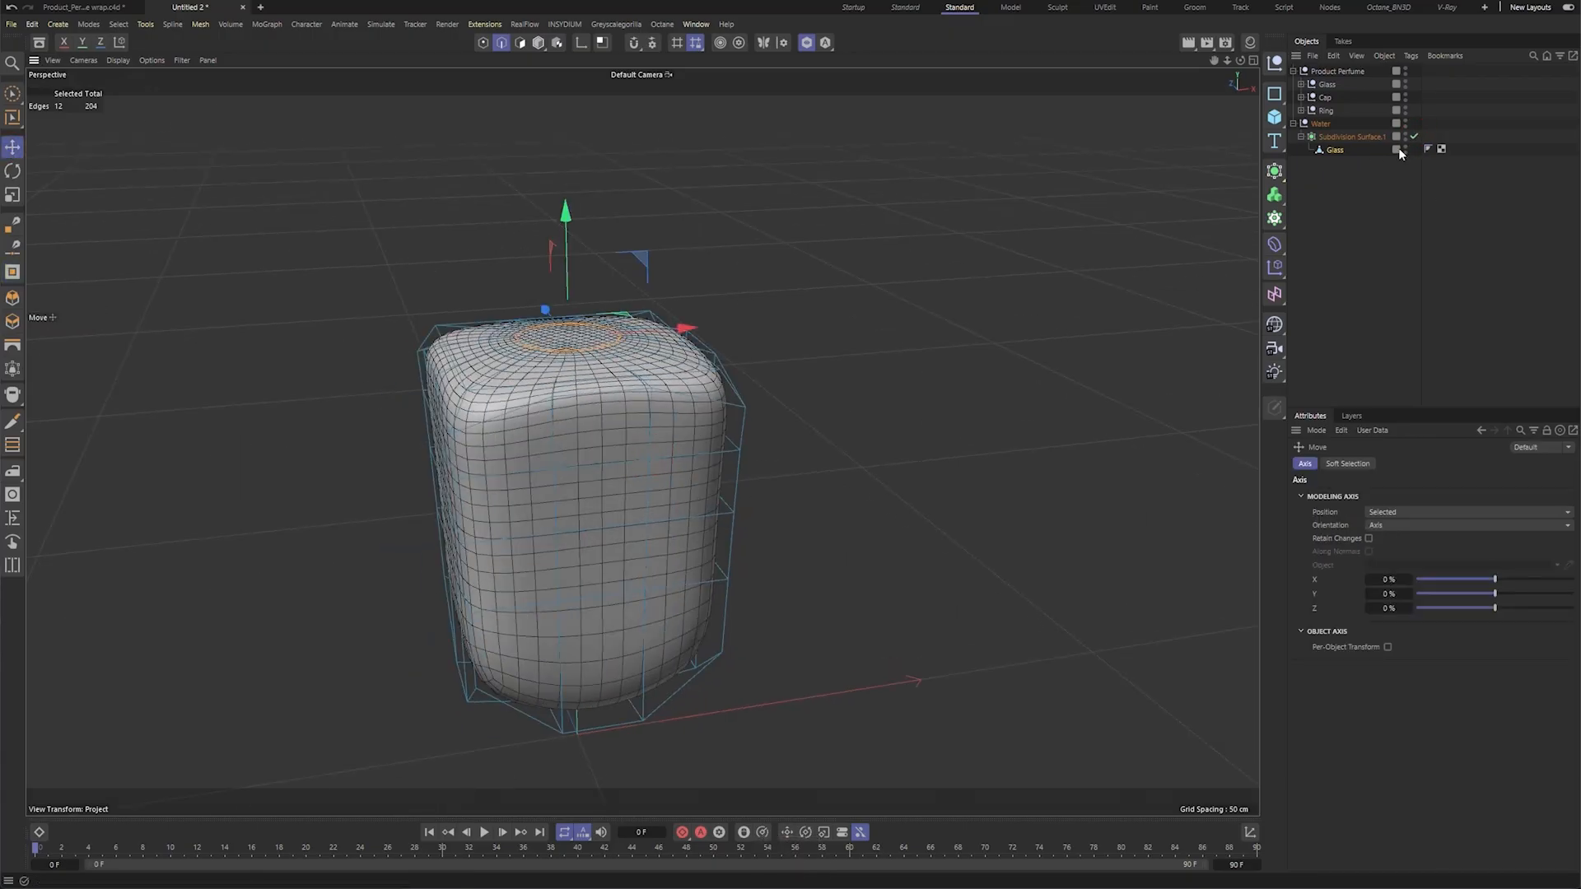
{"action": "left_click", "coordinate": [807, 44]}
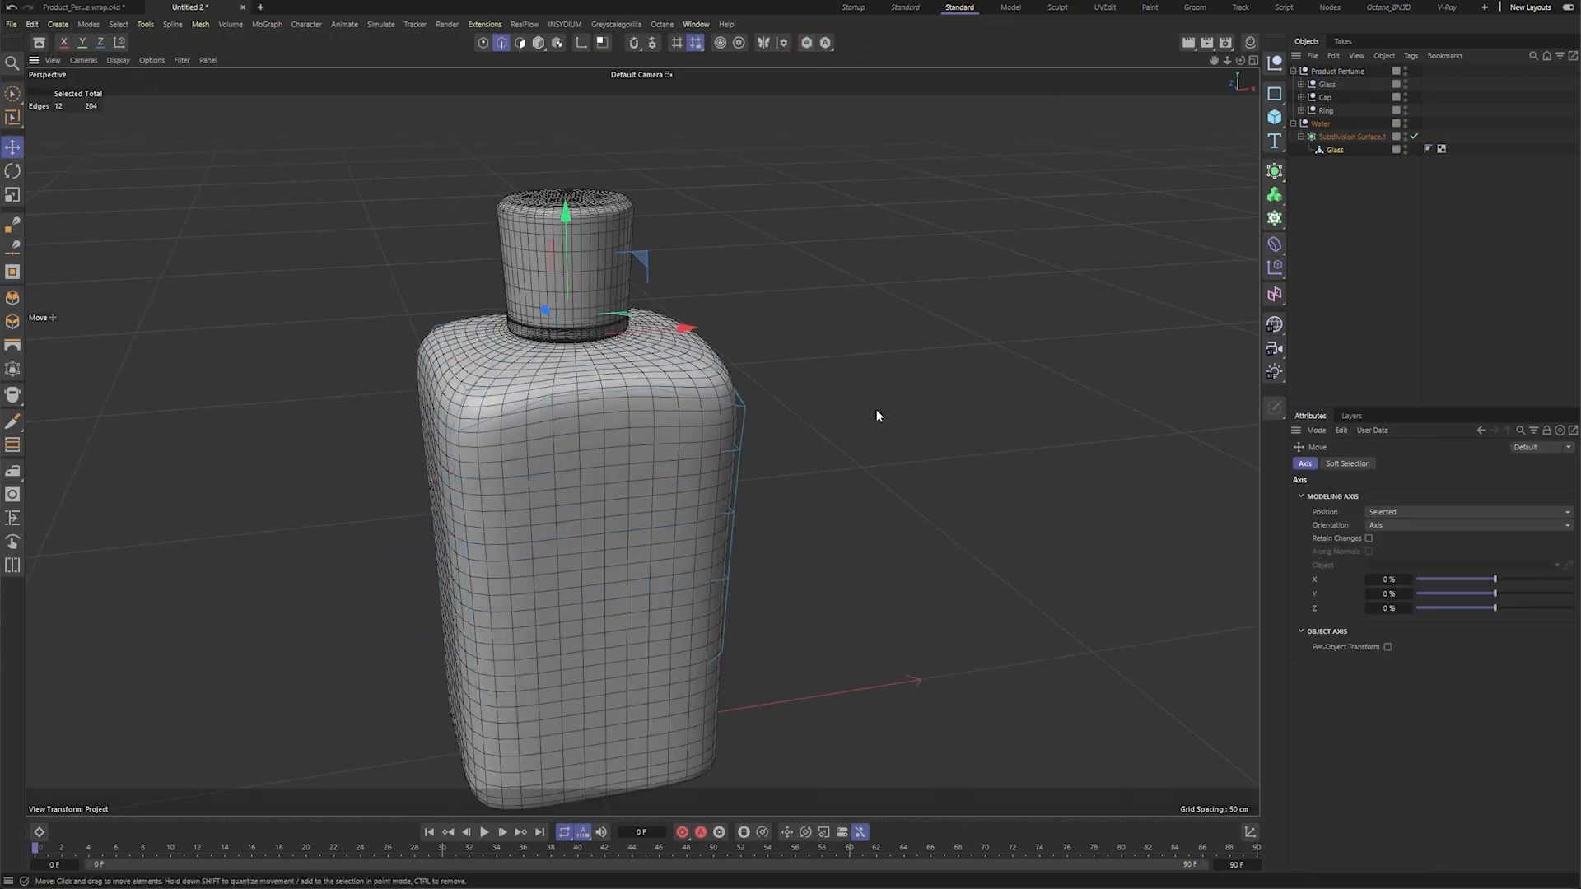
{"action": "middle_click", "coordinate": [876, 413]}
{"action": "left_click_drag", "start_coordinate": [796, 475], "coordinate": [611, 527], "text": "alt"}
{"action": "middle_click", "coordinate": [322, 270]}
{"action": "left_click_drag", "start_coordinate": [388, 310], "coordinate": [1473, 224], "text": "alt"}
Switch to Model mode and test moving the collapsed Water group along X beside the bottle, undoing the move.
{"action": "left_click", "coordinate": [1293, 124]}
{"action": "left_click", "coordinate": [1320, 123]}
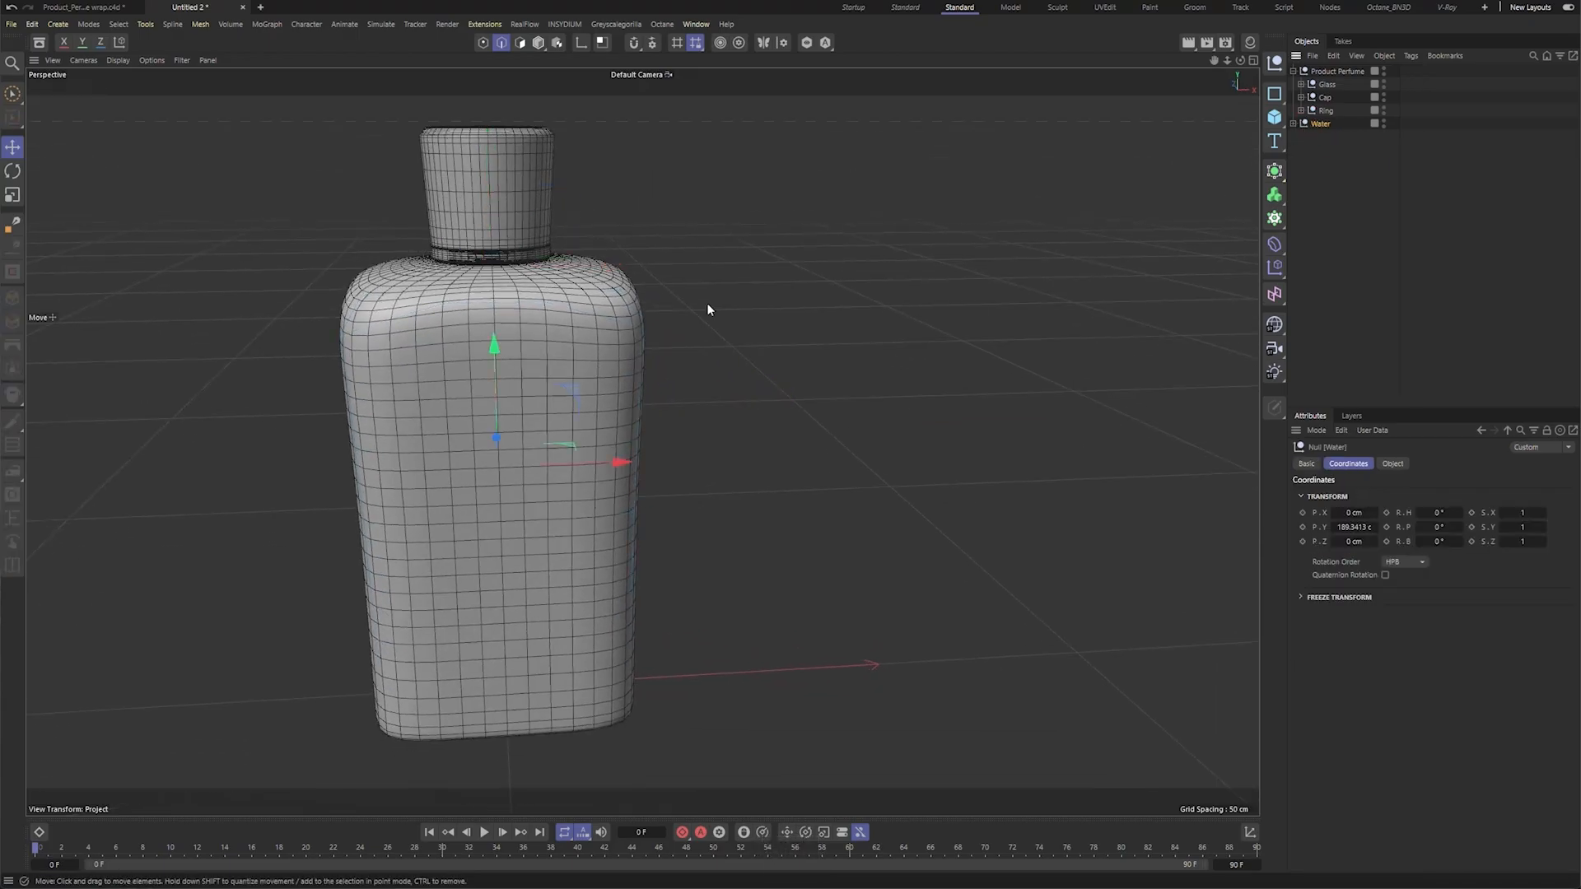
{"action": "left_click", "coordinate": [539, 46]}
{"action": "left_click", "coordinate": [589, 66]}
{"action": "left_click_drag", "start_coordinate": [621, 462], "coordinate": [929, 455]}
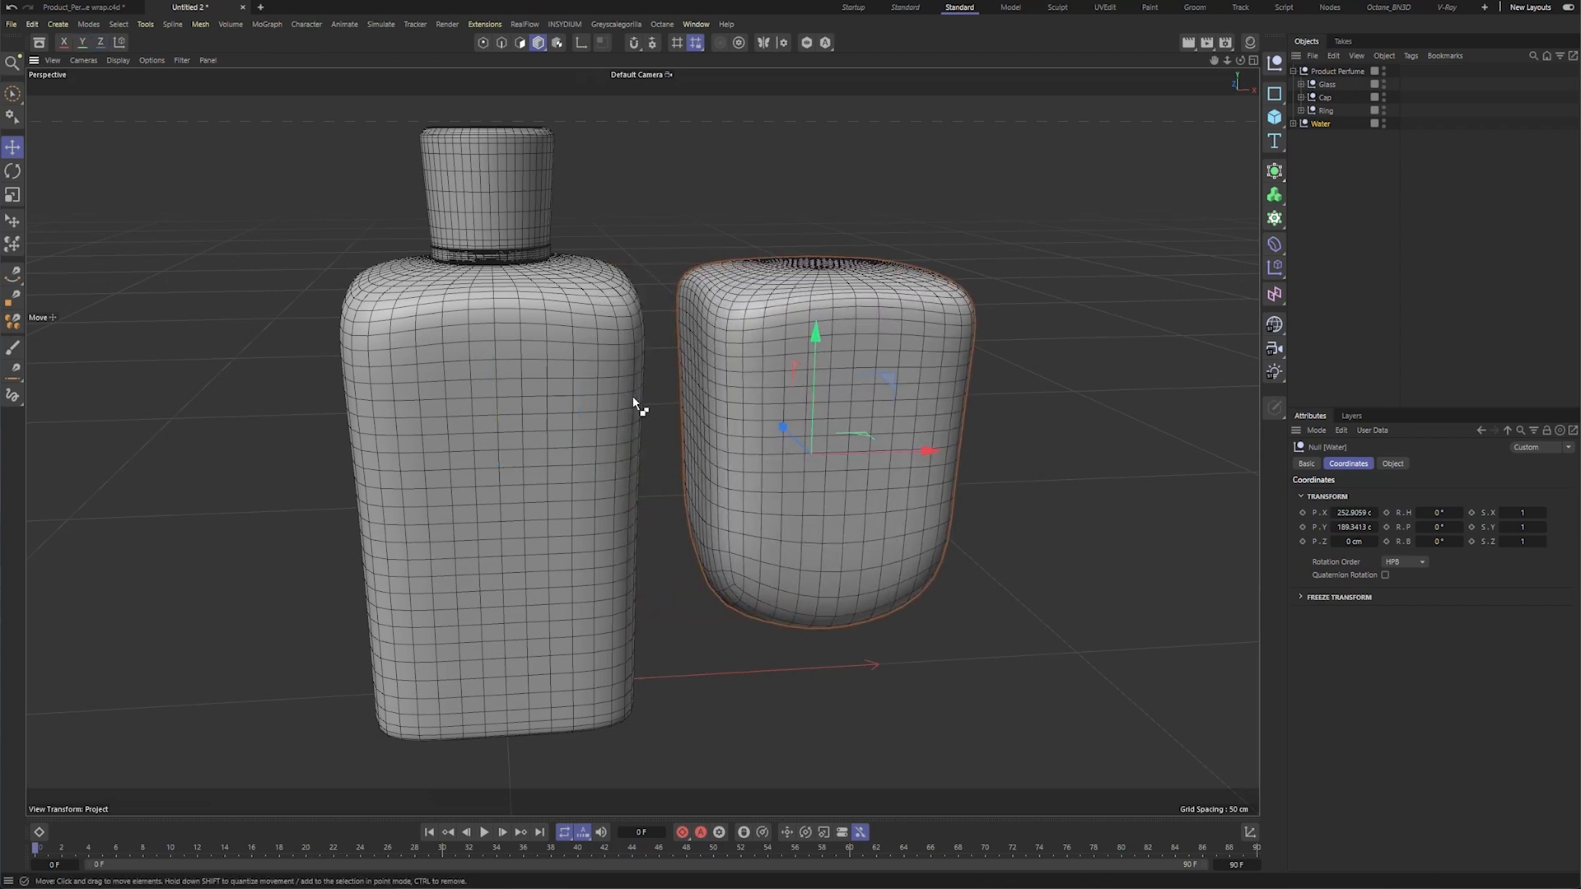
{"action": "key", "text": "ctrl+z"}
Examine in the Right view how the water mesh sits inside the perfume bottle's glass.
{"action": "key", "text": "F3"}
{"action": "left_click", "coordinate": [1293, 72]}
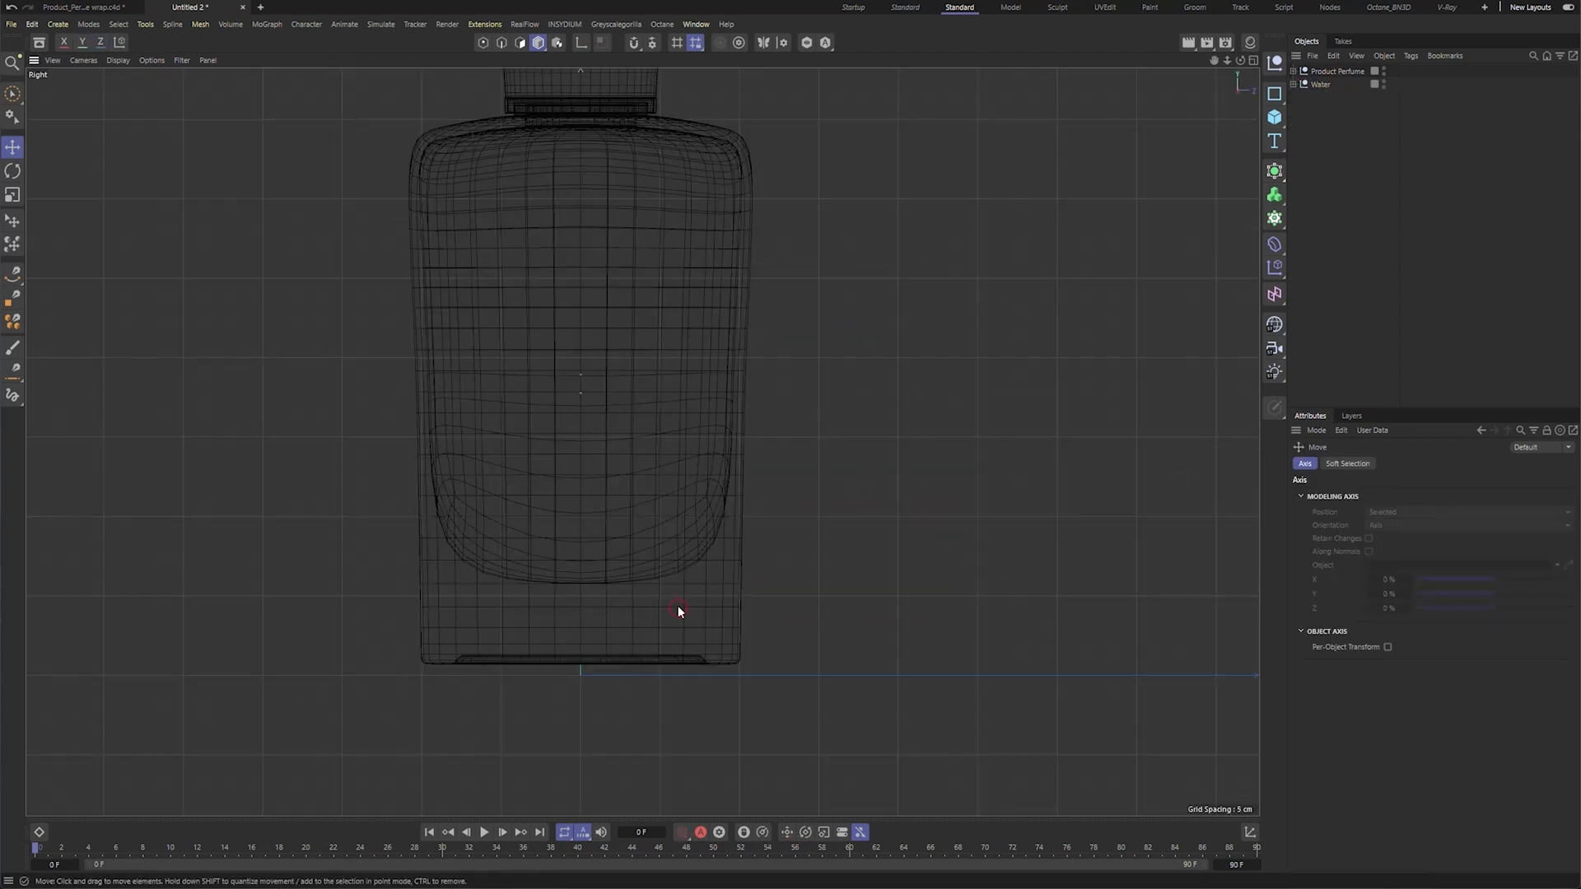
{"action": "left_click", "coordinate": [678, 611]}
{"action": "right_click_drag", "start_coordinate": [729, 534], "coordinate": [699, 539], "text": "alt"}
{"action": "middle_click_drag", "start_coordinate": [659, 483], "coordinate": [632, 505], "text": "alt"}
{"action": "right_click_drag", "start_coordinate": [619, 507], "coordinate": [647, 502], "text": "alt"}
{"action": "right_click_drag", "start_coordinate": [825, 250], "coordinate": [770, 277], "text": "alt"}
{"action": "middle_click_drag", "start_coordinate": [788, 273], "coordinate": [723, 295], "text": "alt"}
{"action": "right_click_drag", "start_coordinate": [684, 294], "coordinate": [734, 281], "text": "alt"}
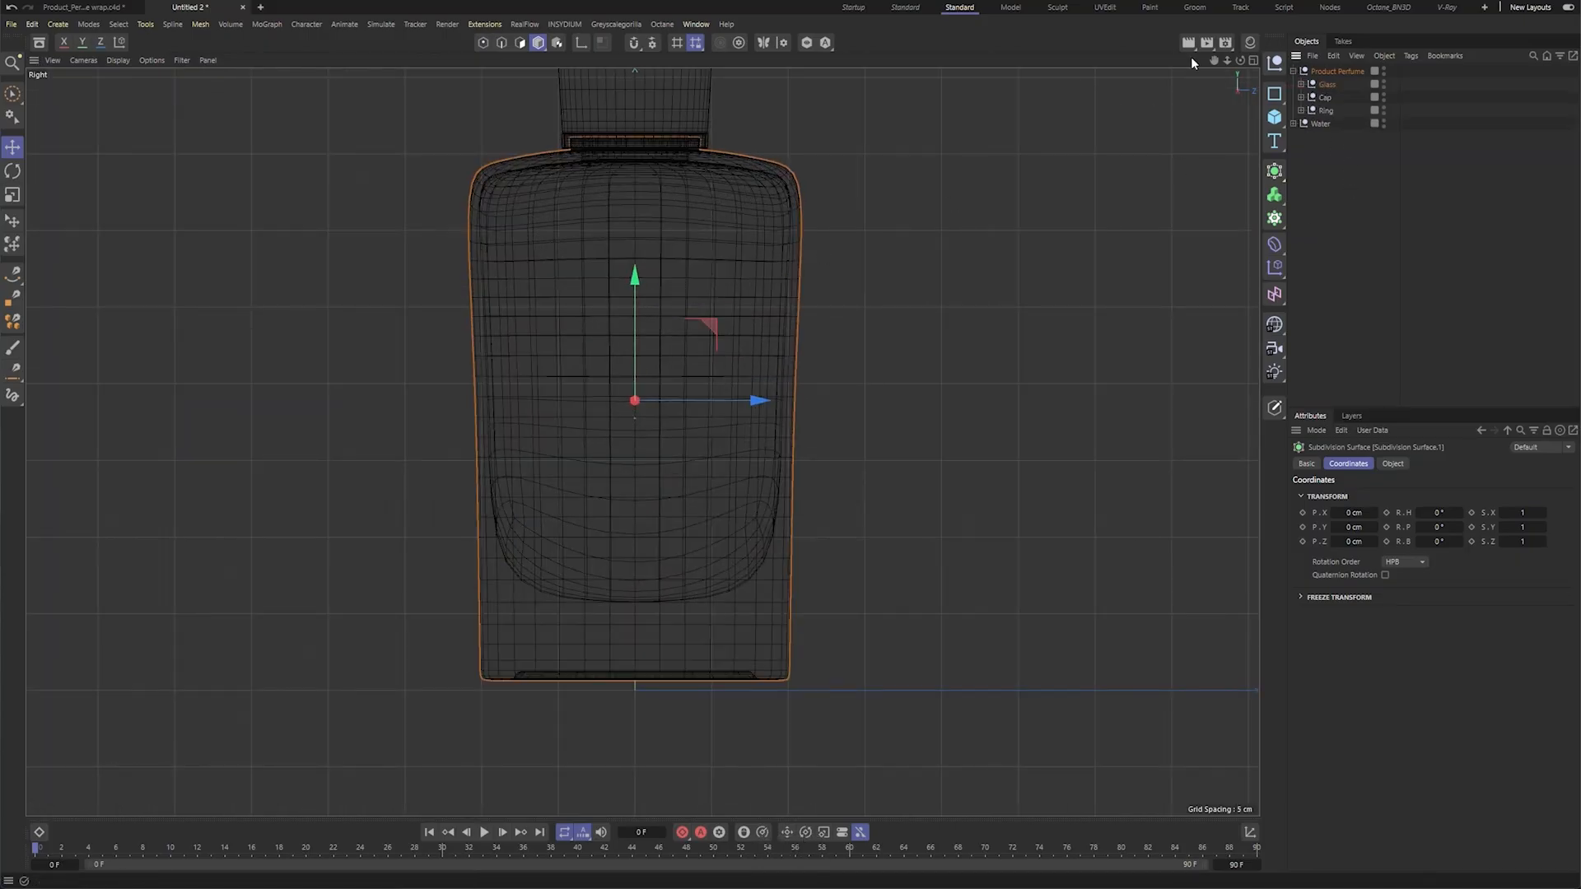
{"action": "left_click", "coordinate": [1293, 71]}
{"action": "right_click_drag", "start_coordinate": [892, 211], "coordinate": [861, 233], "text": "alt"}
{"action": "middle_click_drag", "start_coordinate": [893, 211], "coordinate": [879, 253], "text": "alt"}
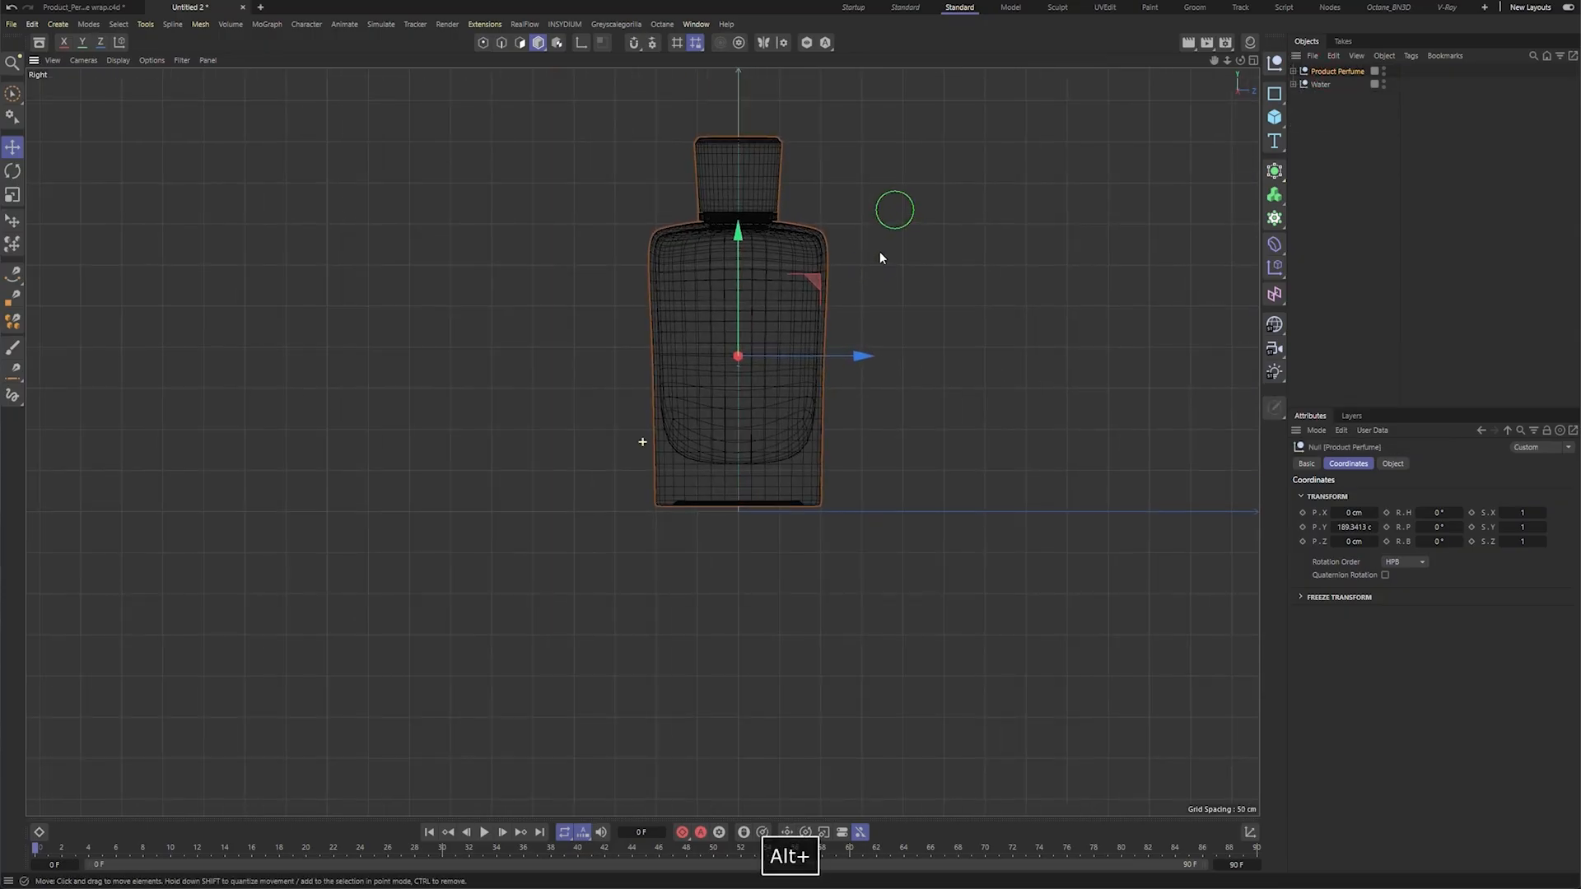
Move the Water group into the Product Perfume group below Ring and return to the Perspective view.
{"action": "left_click", "coordinate": [1293, 71]}
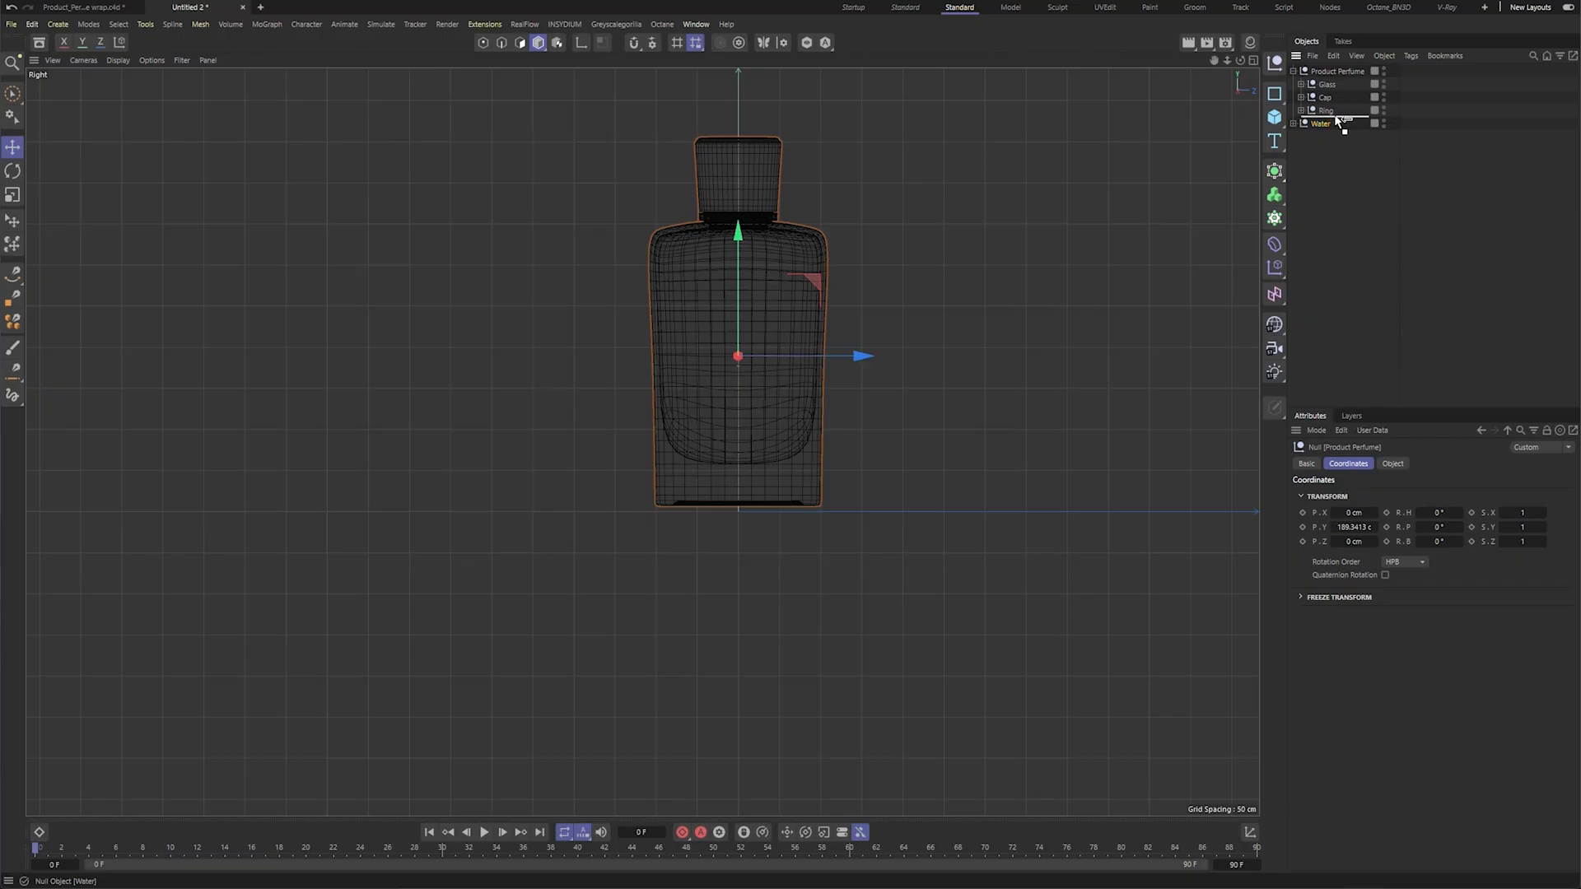
{"action": "left_click_drag", "start_coordinate": [1335, 116], "coordinate": [1335, 117]}
{"action": "middle_click", "coordinate": [881, 157]}
{"action": "middle_click", "coordinate": [363, 204]}
{"action": "left_click_drag", "start_coordinate": [620, 382], "coordinate": [687, 428], "text": "alt"}
{"action": "right_click_drag", "start_coordinate": [619, 383], "coordinate": [667, 377], "text": "alt"}
{"action": "middle_click_drag", "start_coordinate": [628, 362], "coordinate": [677, 293], "text": "alt"}
{"action": "left_click_drag", "start_coordinate": [605, 276], "coordinate": [600, 249], "text": "alt"}
{"action": "right_click_drag", "start_coordinate": [599, 251], "coordinate": [652, 247], "text": "alt"}
{"action": "left_click_drag", "start_coordinate": [652, 246], "coordinate": [655, 238], "text": "alt"}
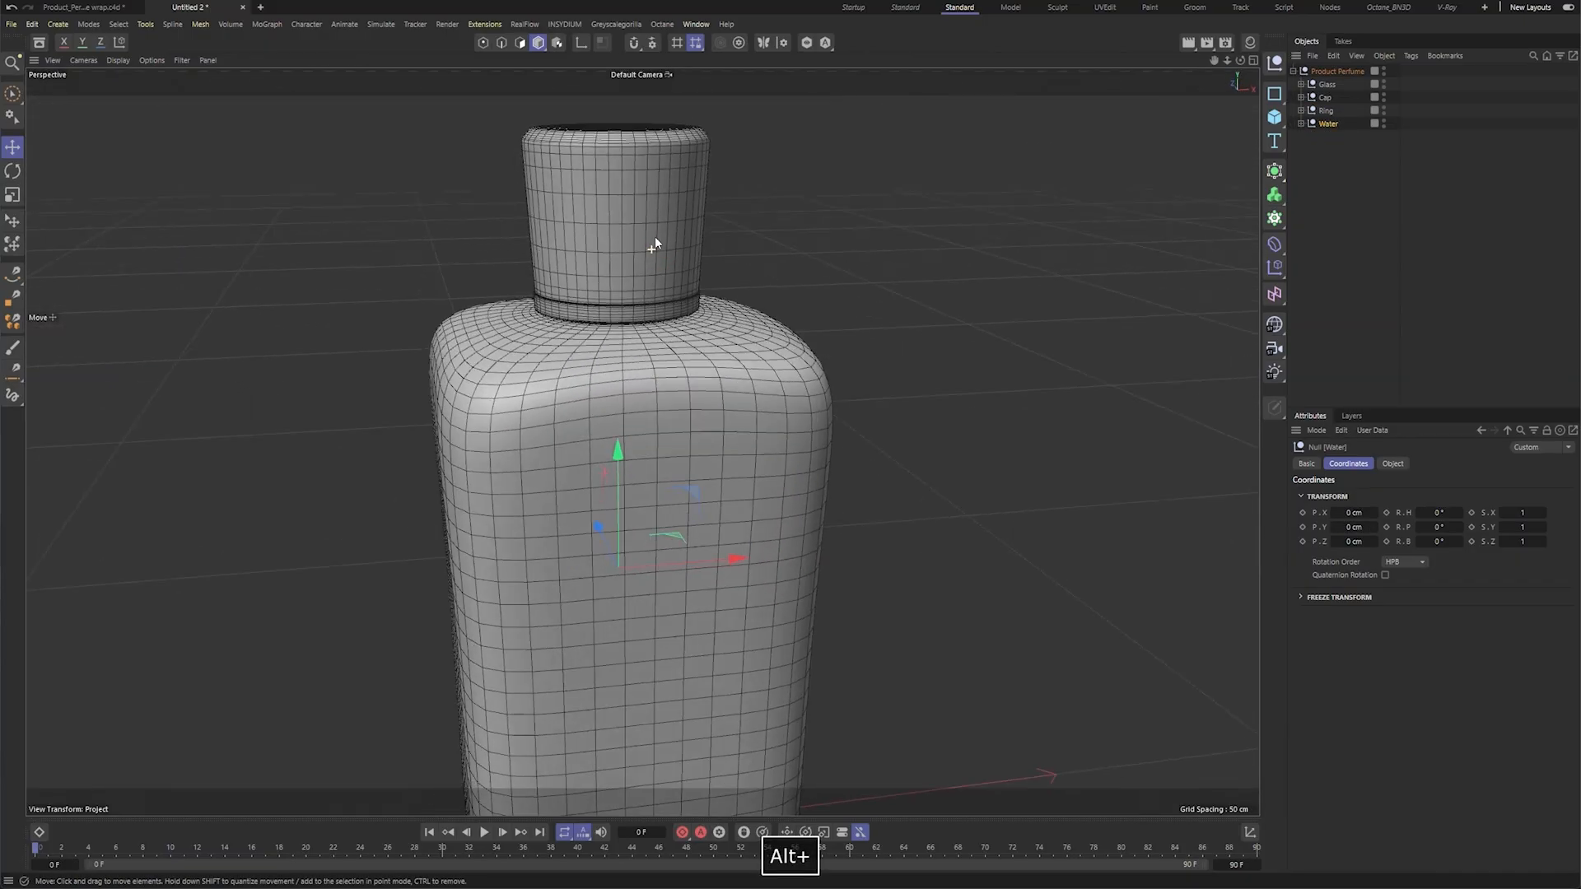
Try to merge the Water group into a single mesh with Connect Objects + Delete.
{"action": "left_click", "coordinate": [1384, 159]}
{"action": "left_click", "coordinate": [1327, 124]}
{"action": "right_click", "coordinate": [1329, 124]}
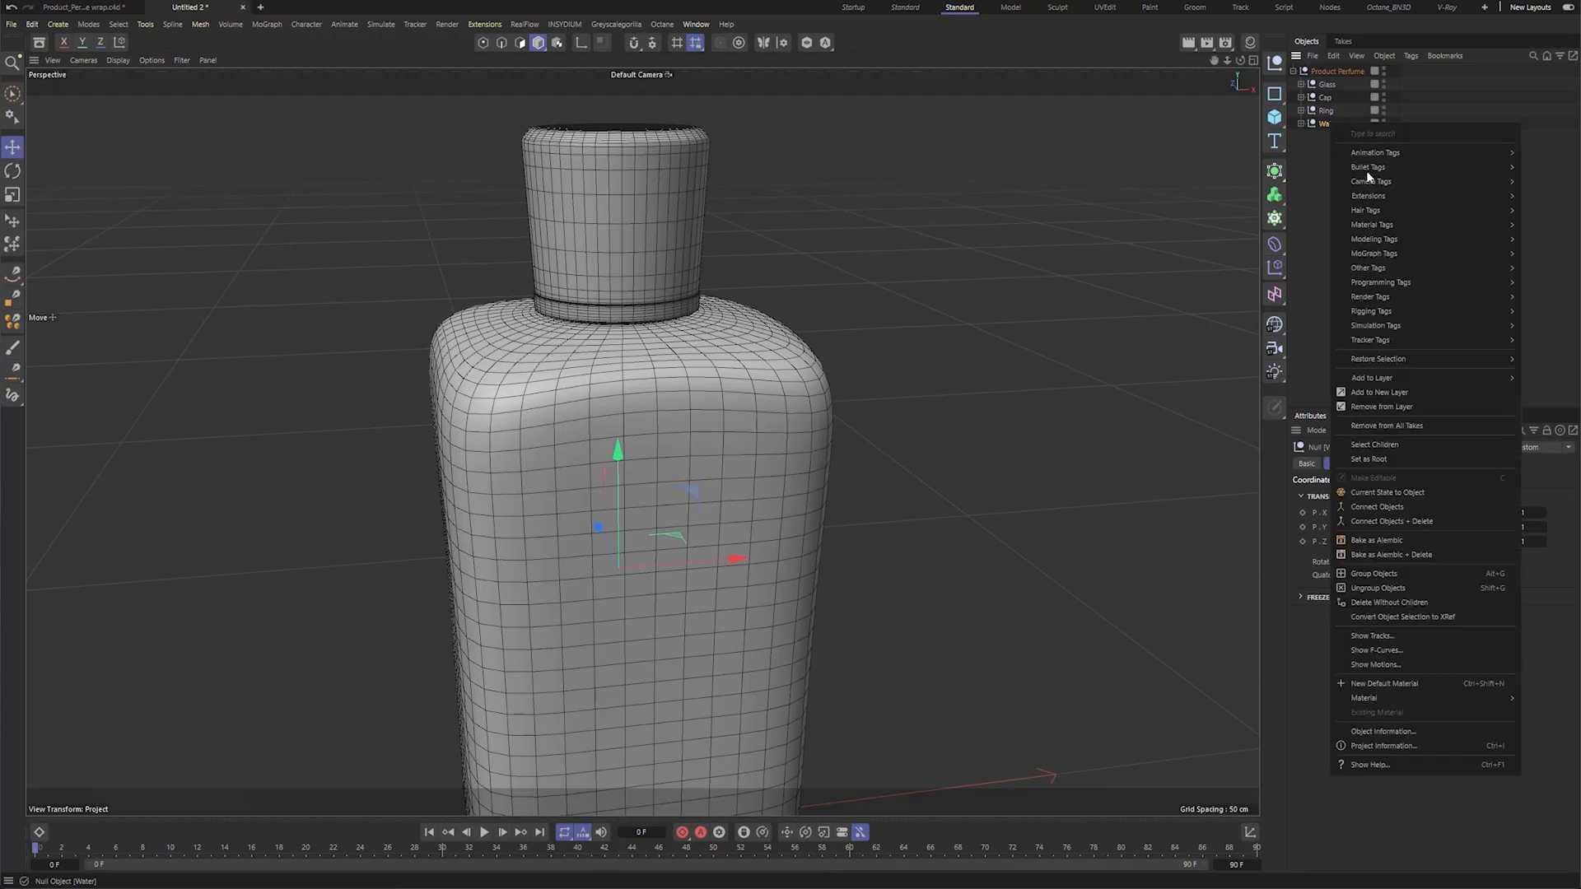
{"action": "left_click", "coordinate": [1417, 522]}
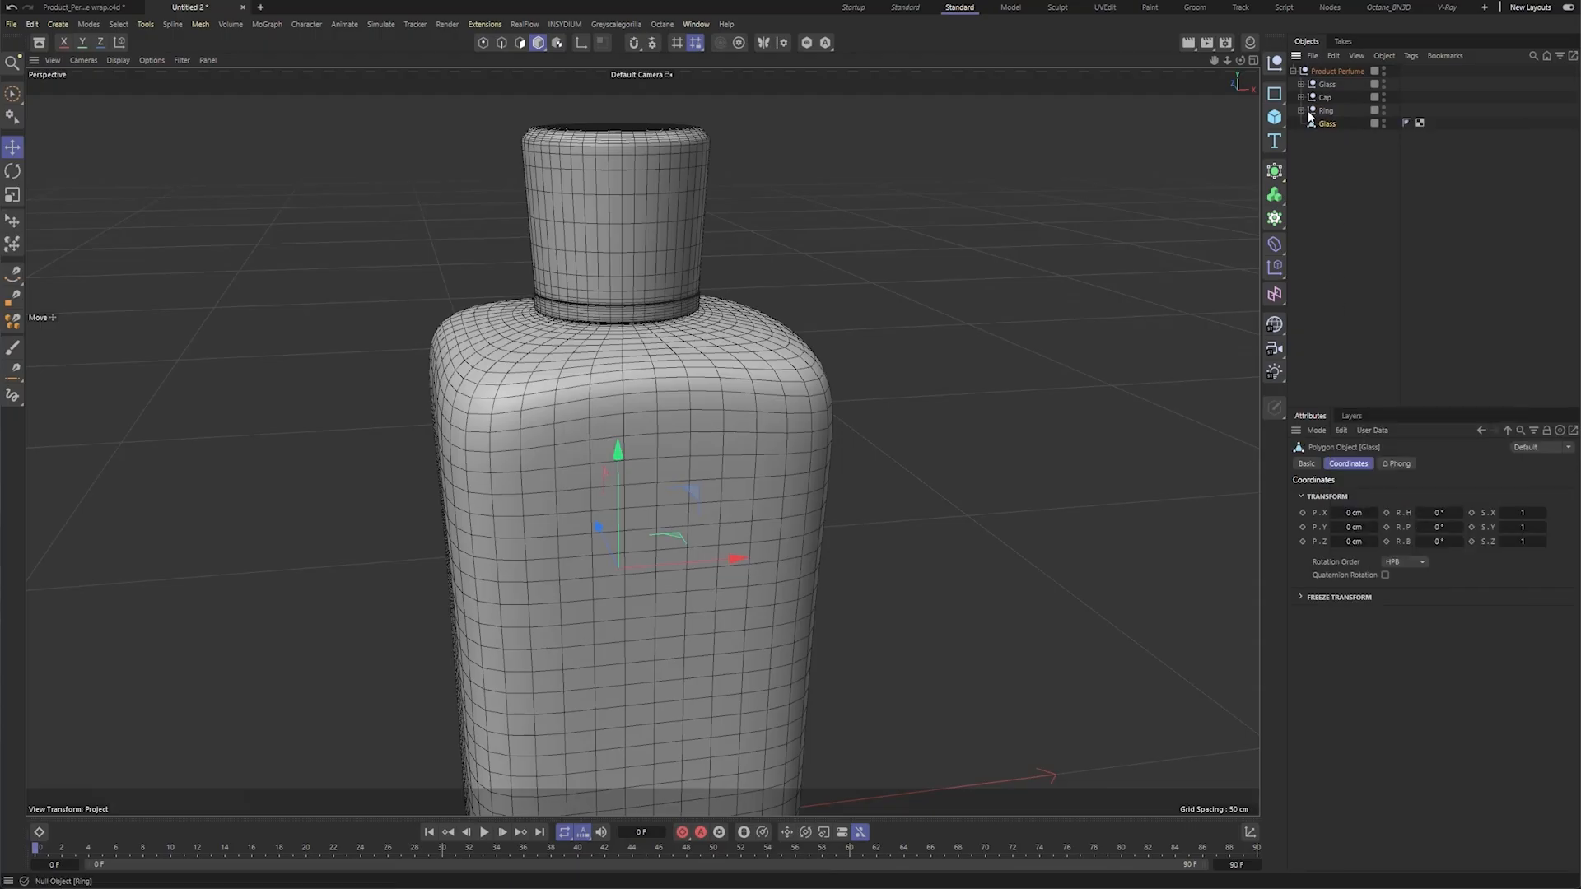
{"action": "key", "text": "ctrl+z"}
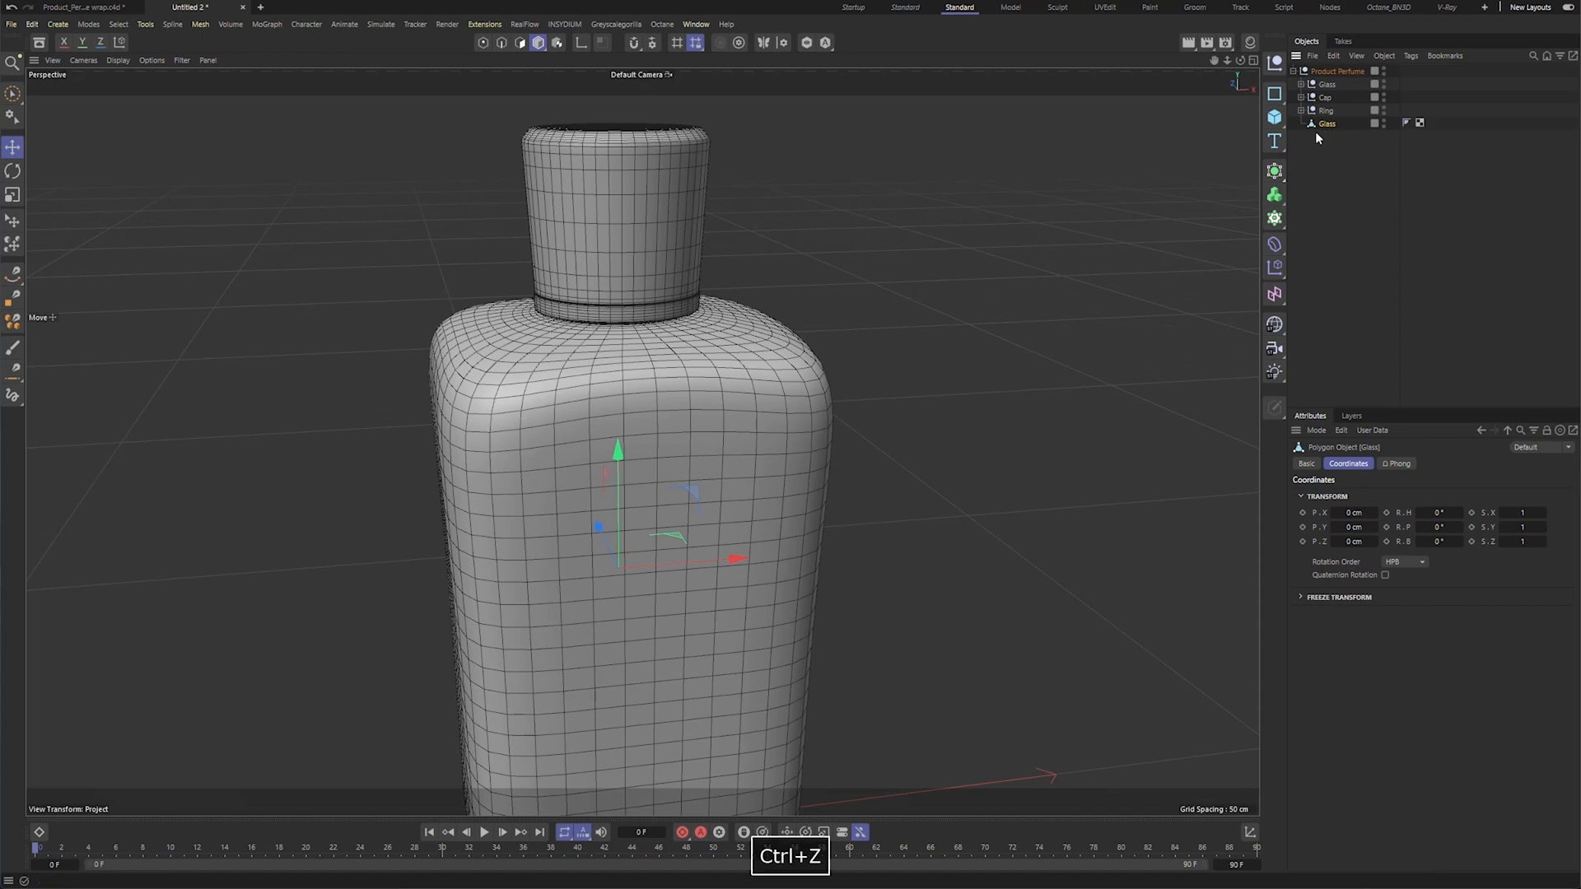
Rename the Glass mesh inside the Water group as Water.
{"action": "double_click", "coordinate": [1341, 150]}
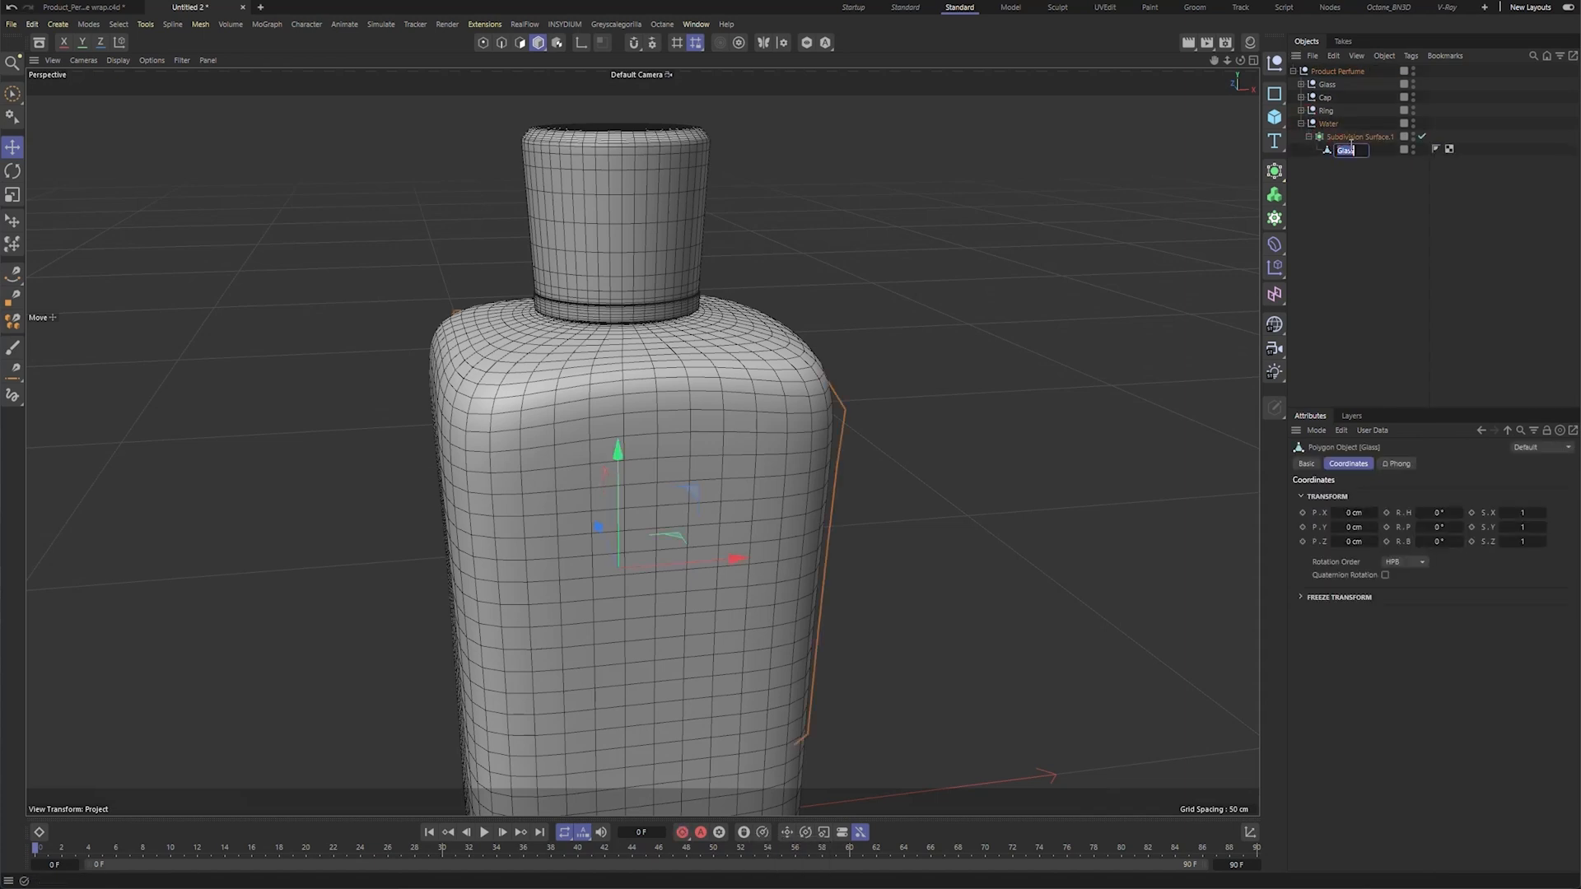
{"action": "type", "text": "Water"}
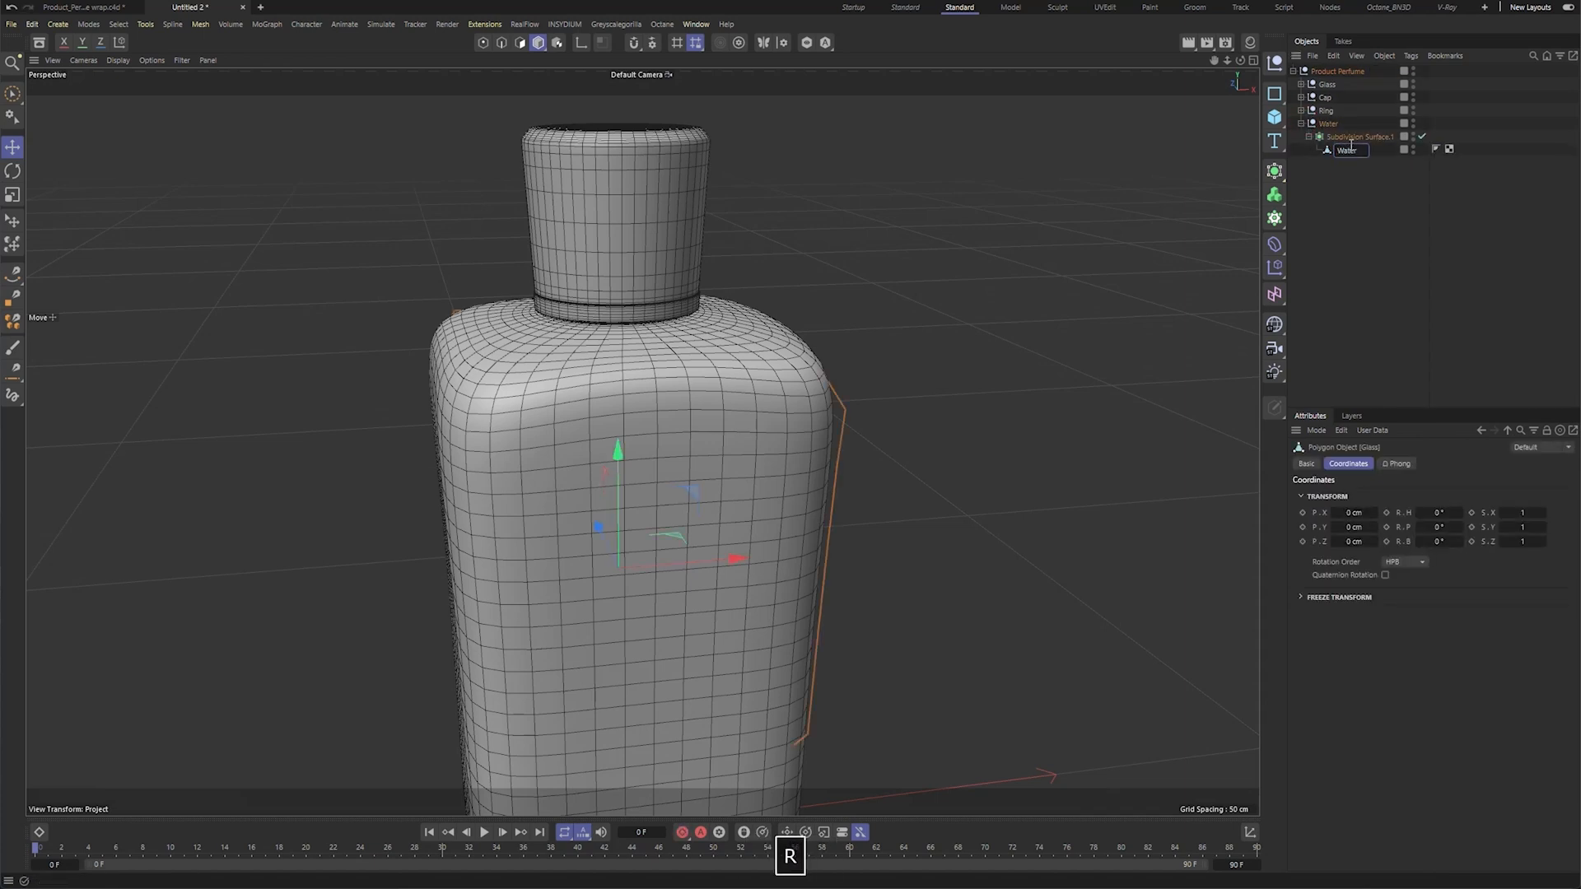
{"action": "left_click", "coordinate": [1350, 238]}
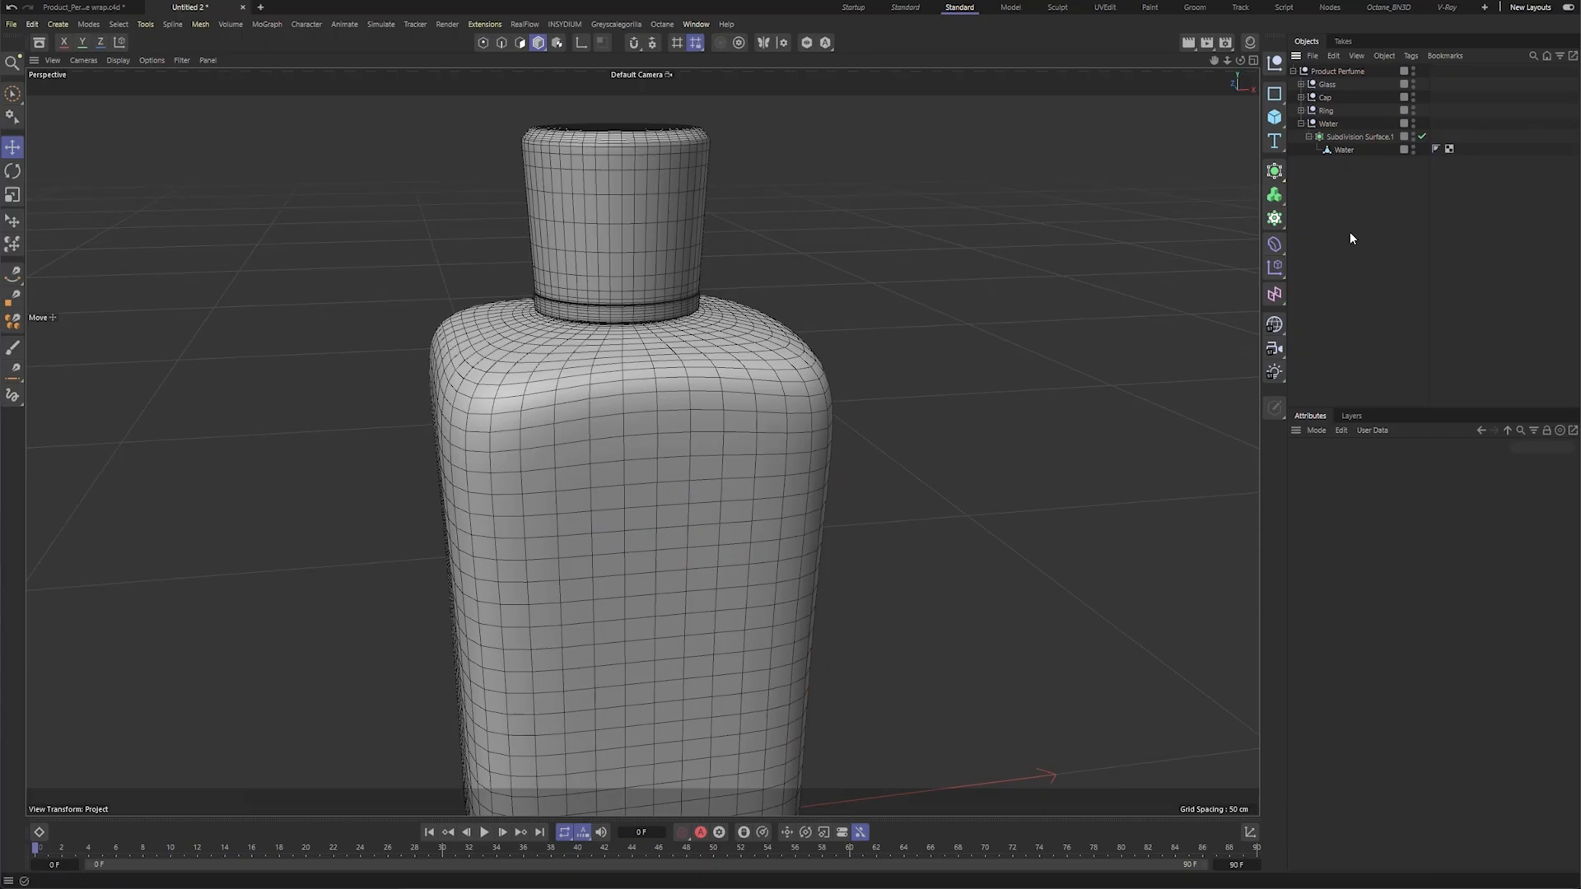
Set the viewport and renderer subdivision of the Water group's Subdivision Surface to 3.
{"action": "left_click", "coordinate": [1350, 136]}
{"action": "left_click", "coordinate": [1392, 463]}
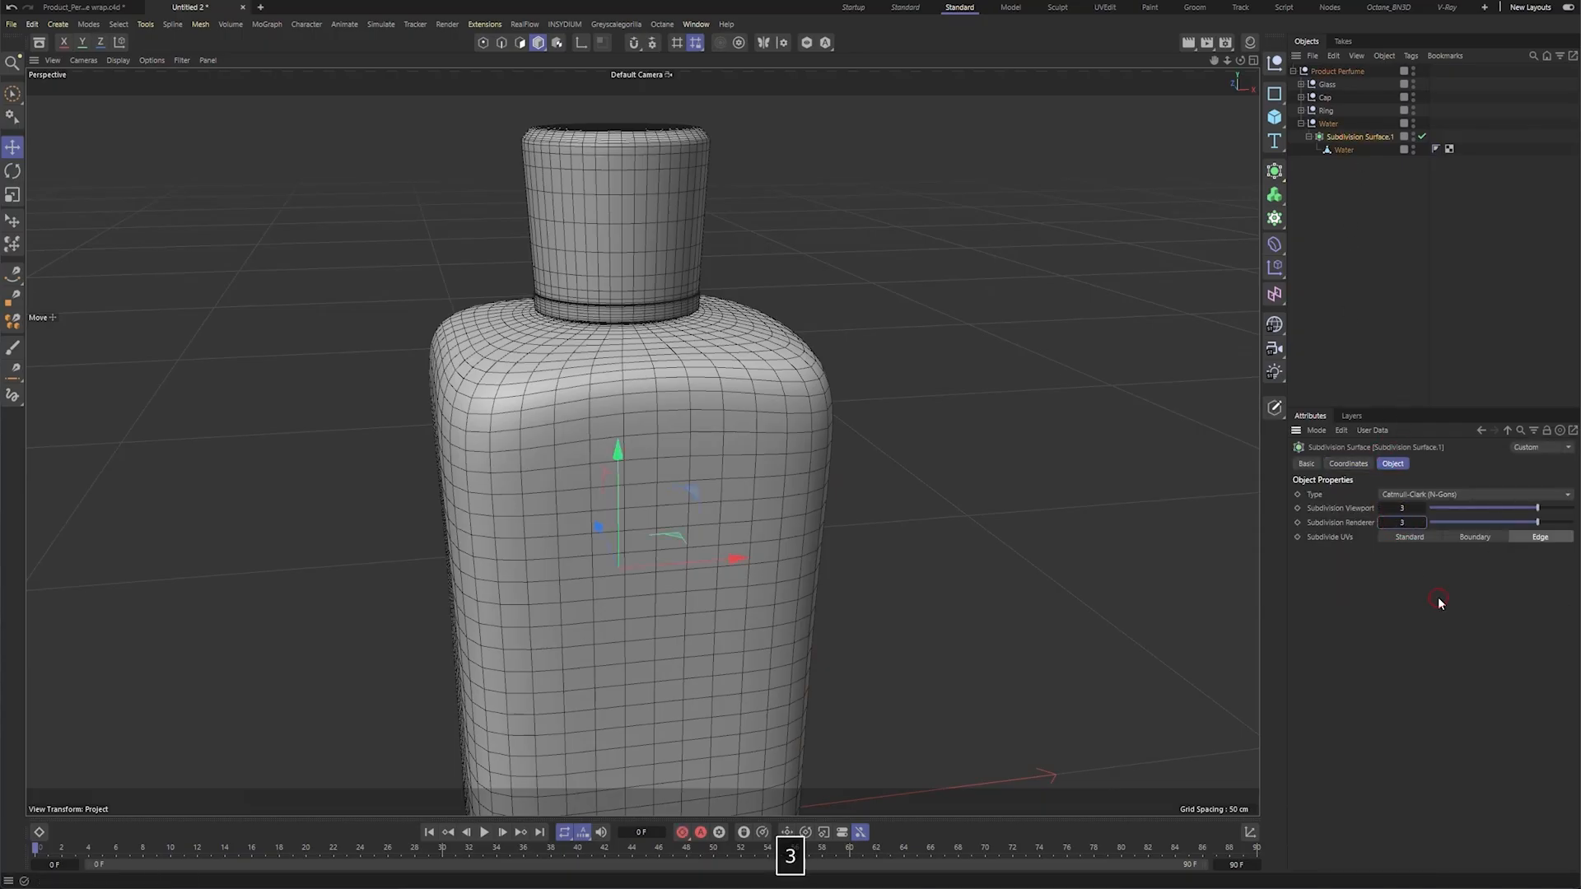
{"action": "left_click", "coordinate": [1407, 321]}
Set the viewport and renderer subdivision of the Glass group's Subdivision Surface to 3.
{"action": "left_click", "coordinate": [1326, 85]}
{"action": "left_click", "coordinate": [1301, 84]}
{"action": "left_click", "coordinate": [1341, 110]}
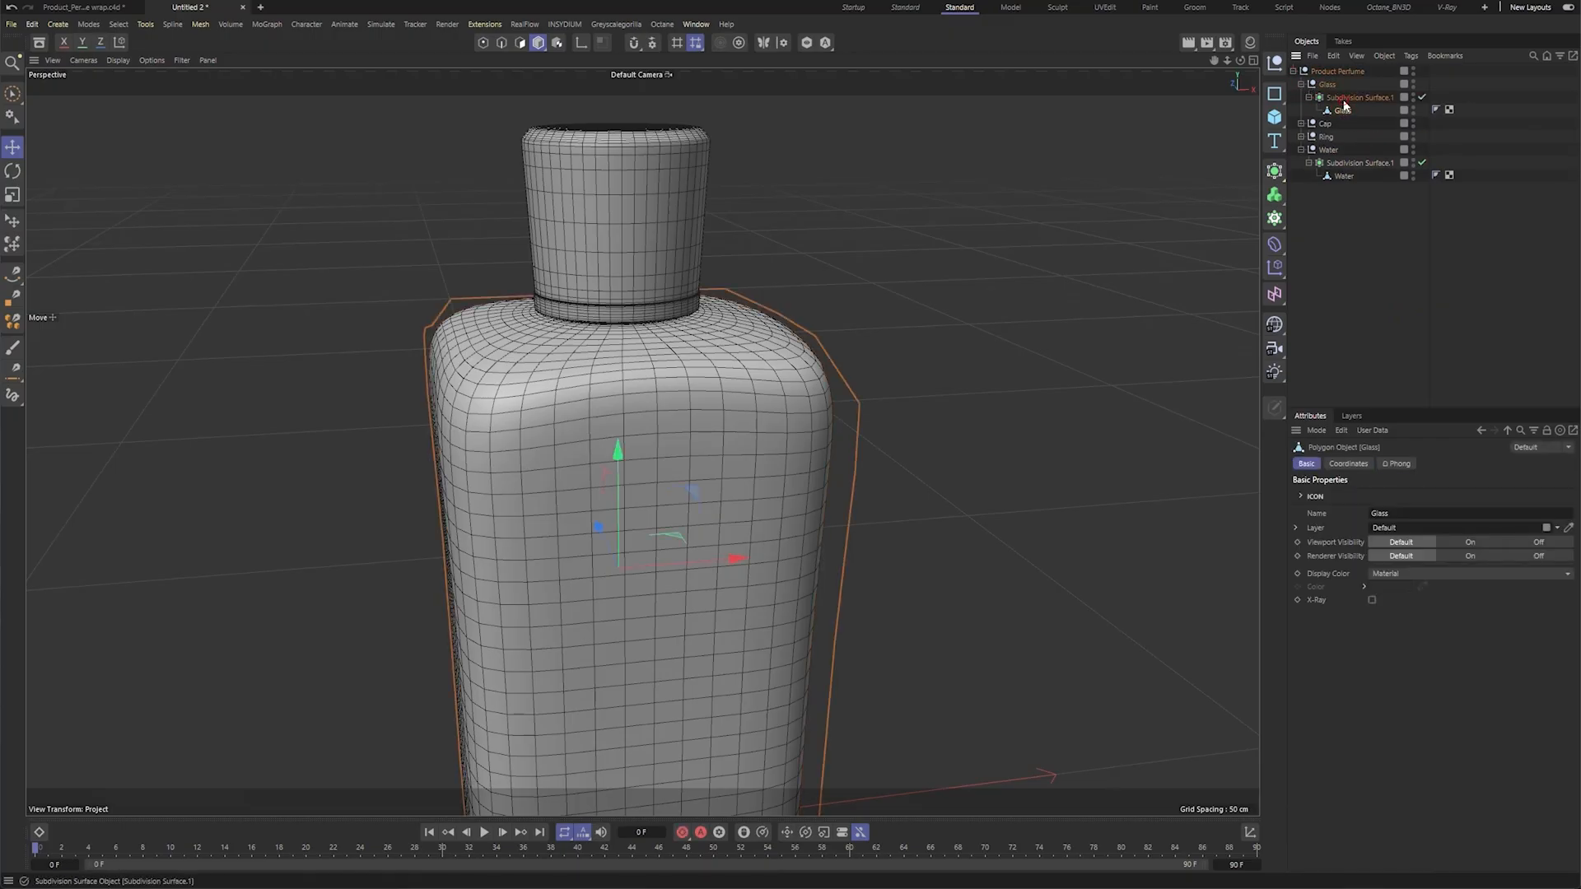
{"action": "left_click", "coordinate": [1344, 99]}
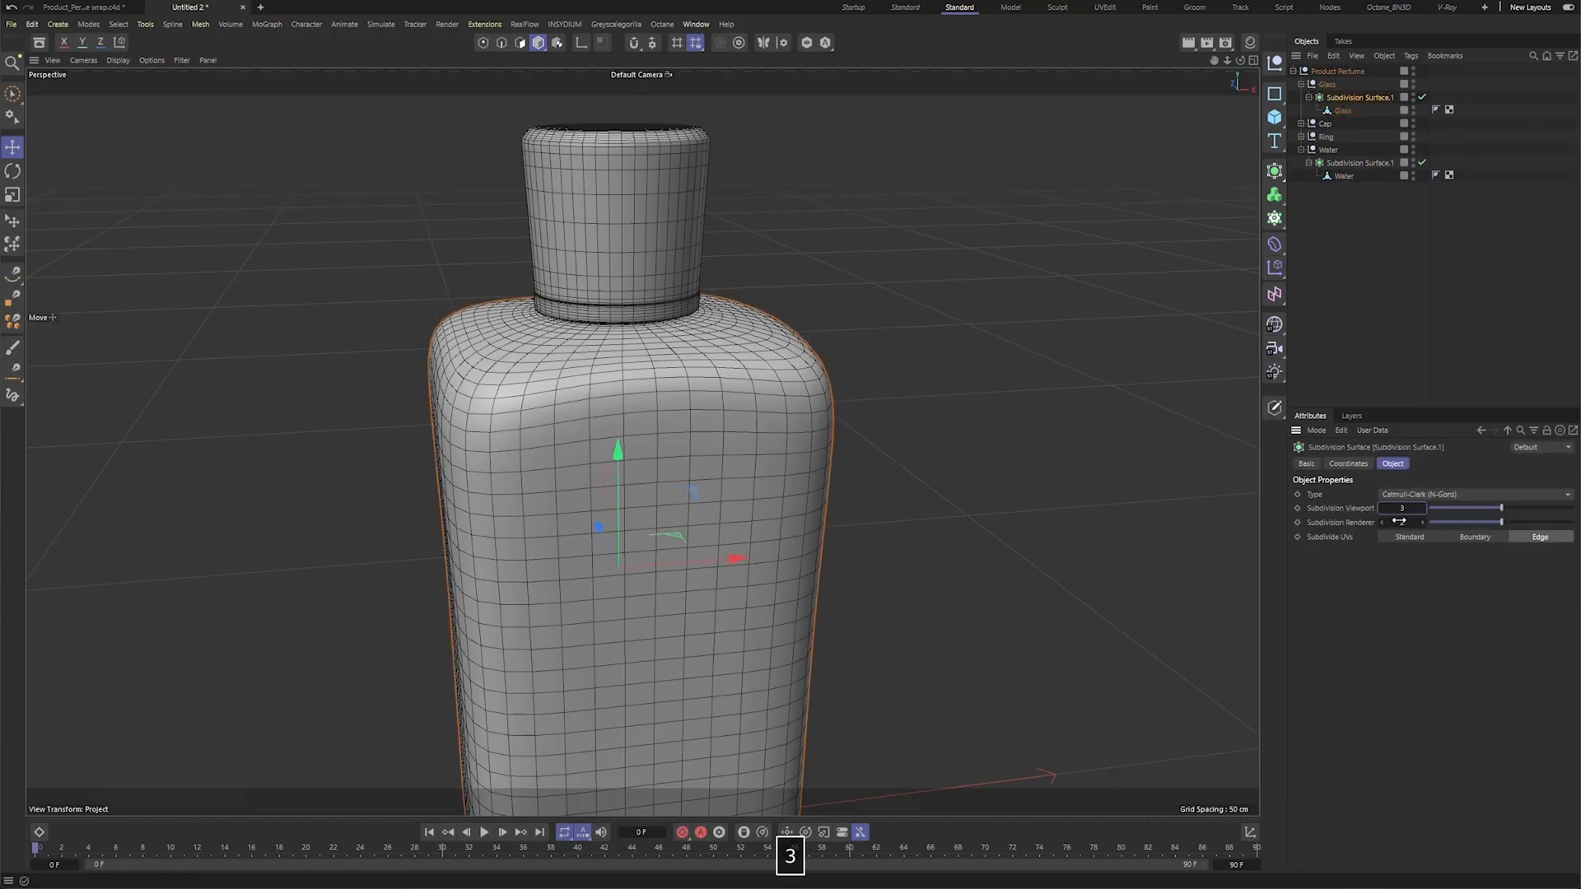
{"action": "key", "text": "Tab"}
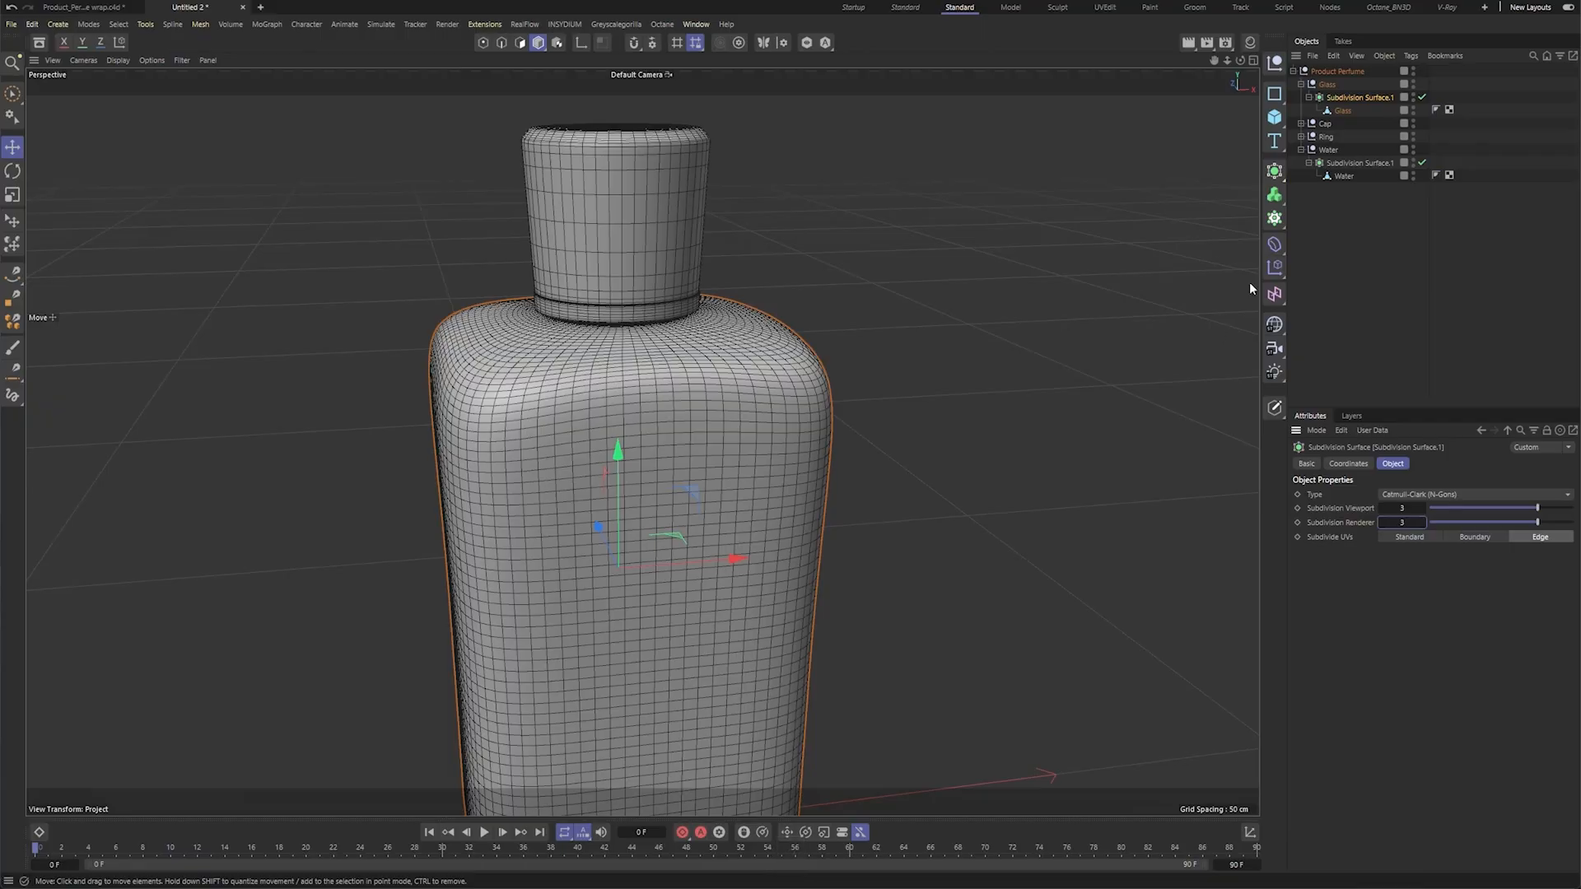
Merge the Glass group into a single mesh with Connect Objects + Delete.
{"action": "left_click", "coordinate": [1318, 85]}
{"action": "right_click", "coordinate": [1319, 84]}
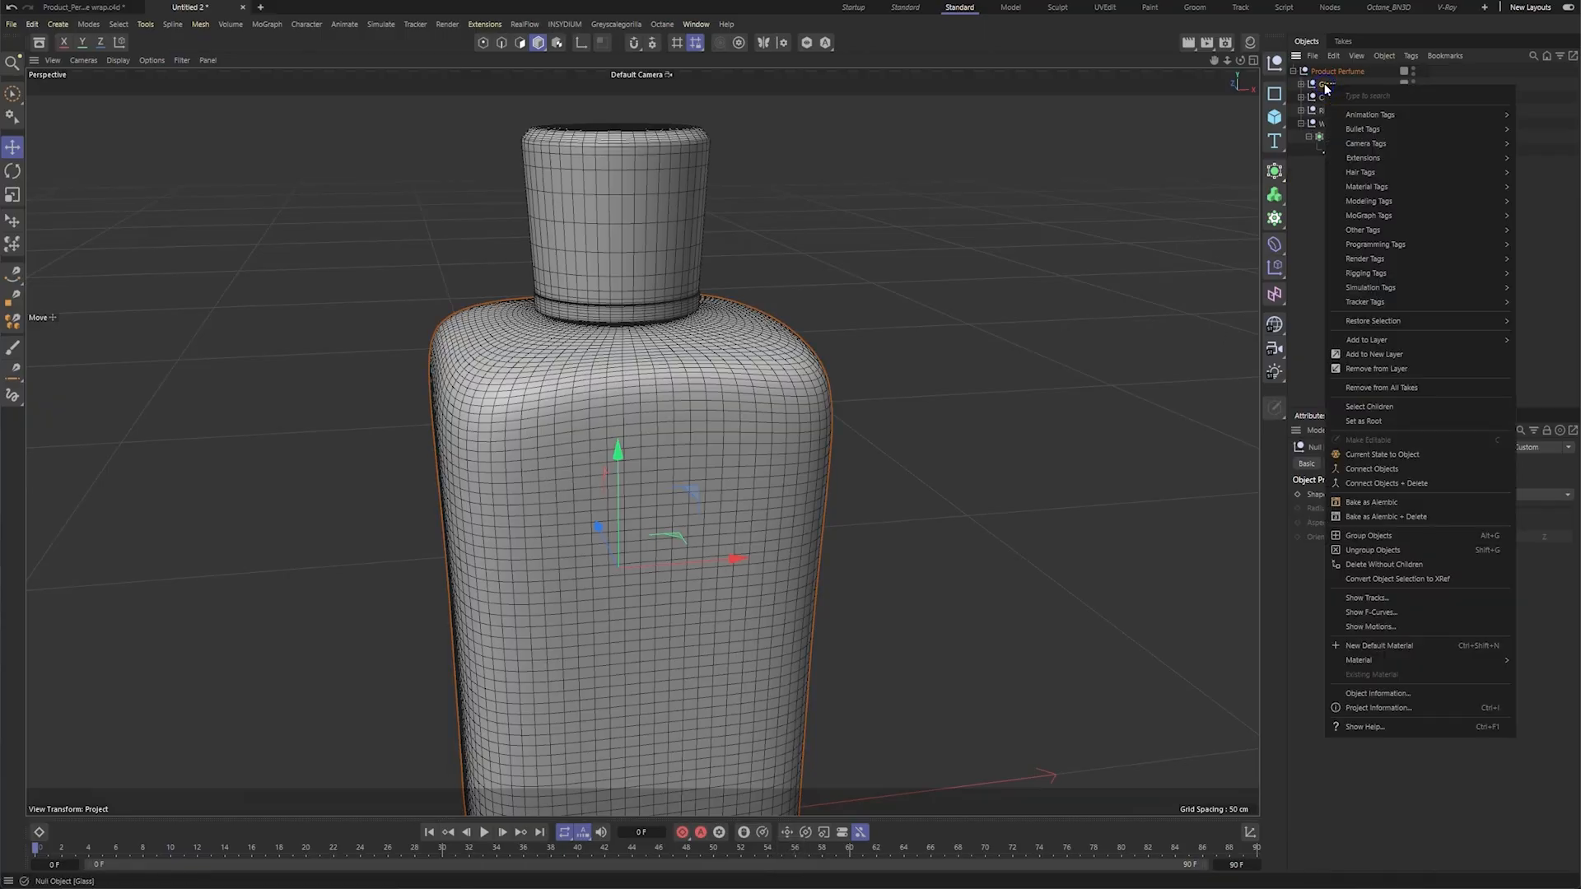
{"action": "left_click", "coordinate": [1375, 483]}
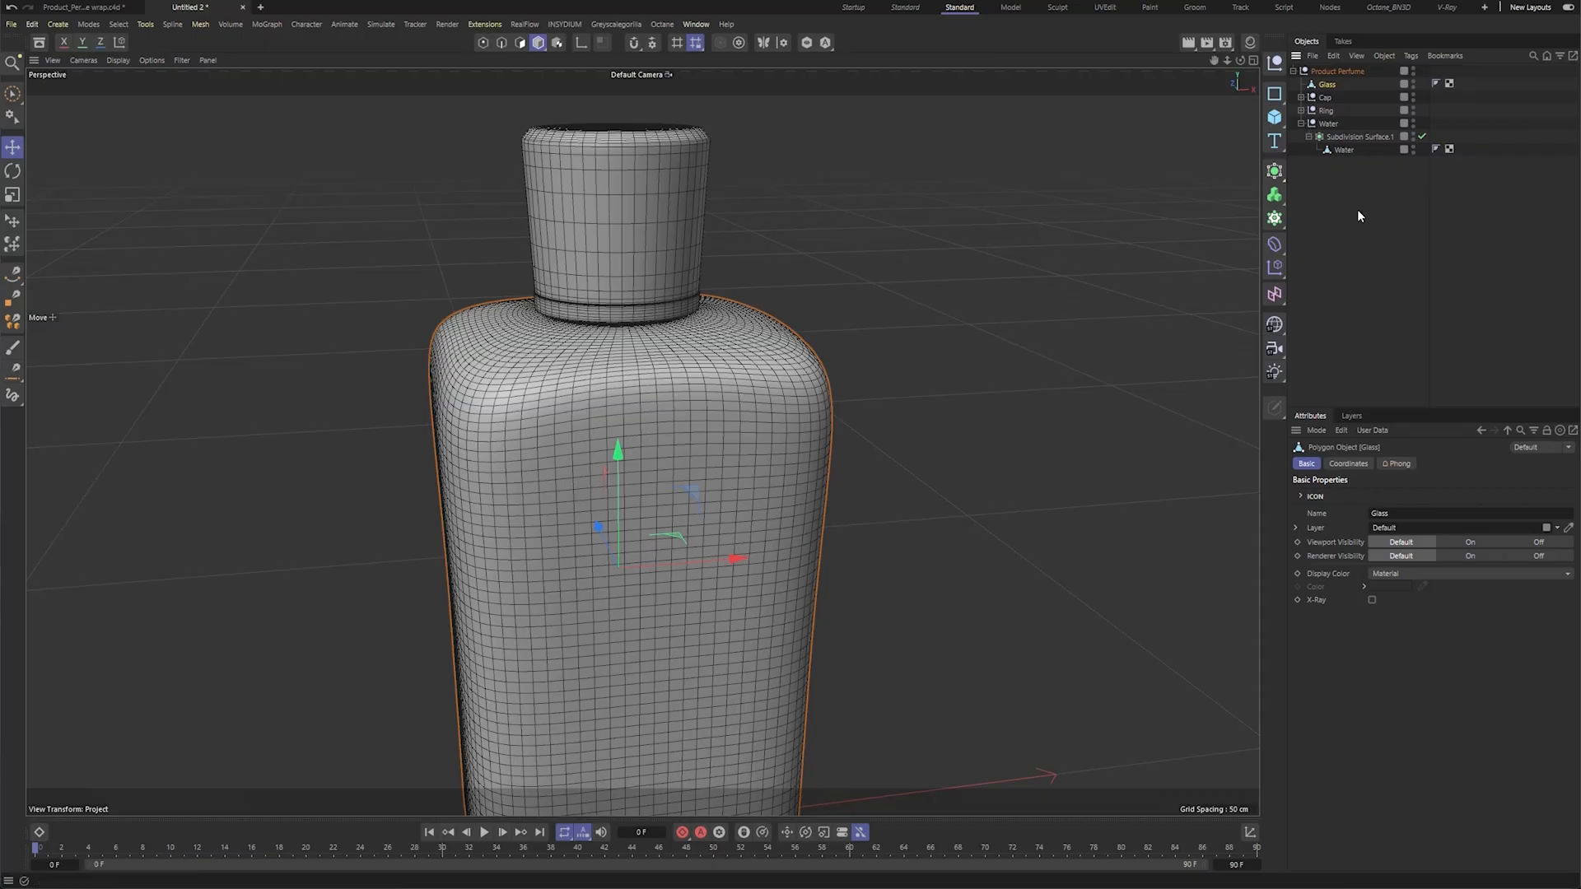
Merge the Water group into a single mesh with Connect Objects + Delete.
{"action": "left_click", "coordinate": [1301, 123]}
{"action": "left_click", "coordinate": [1329, 124]}
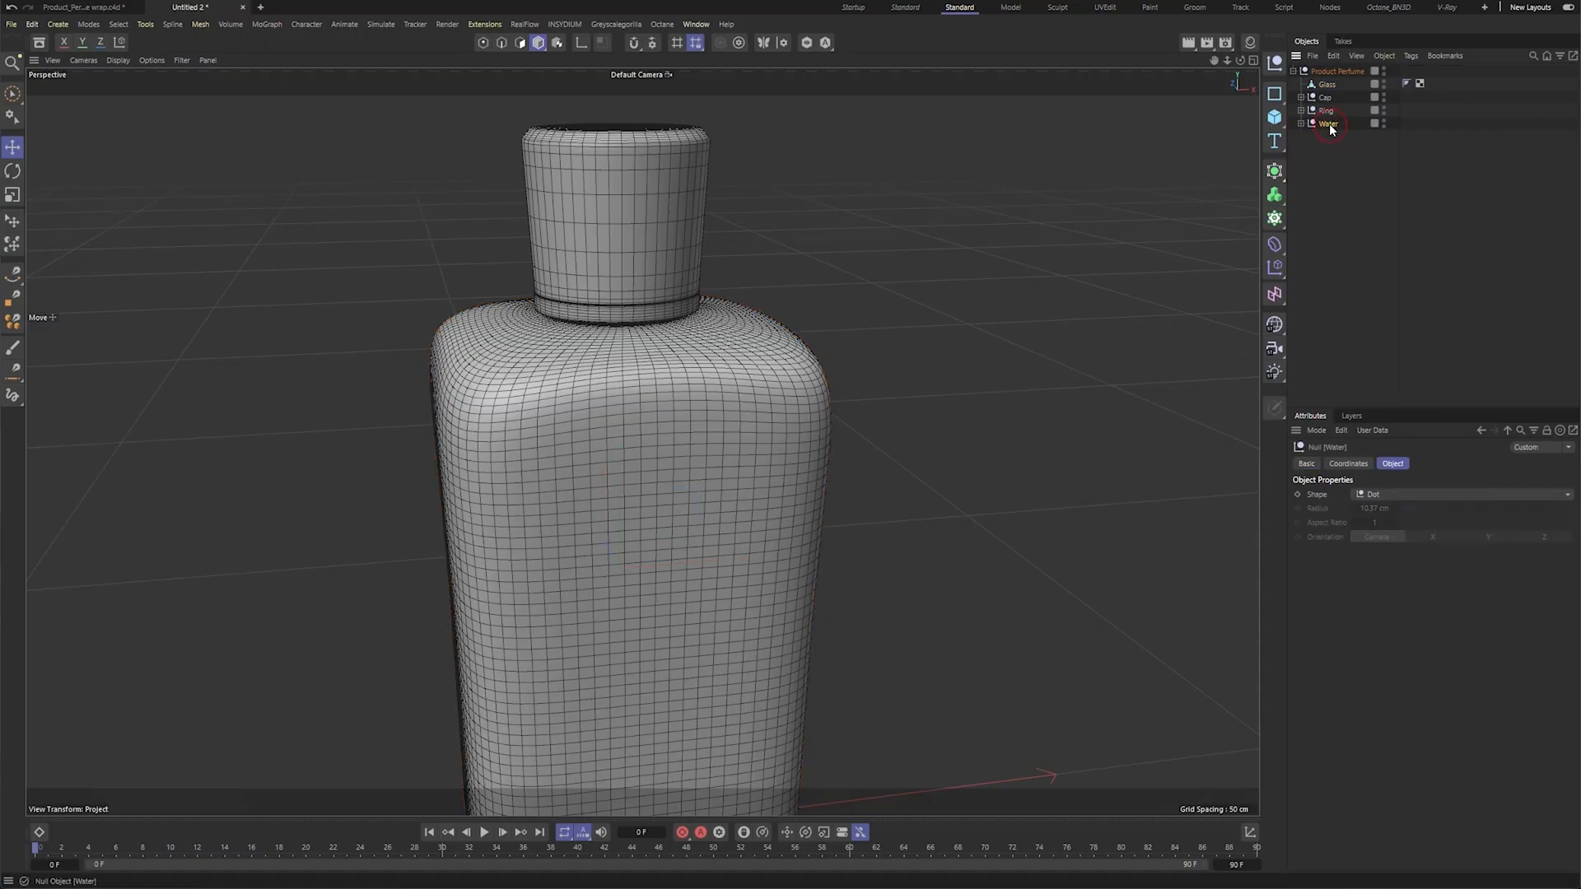
{"action": "right_click", "coordinate": [1332, 125]}
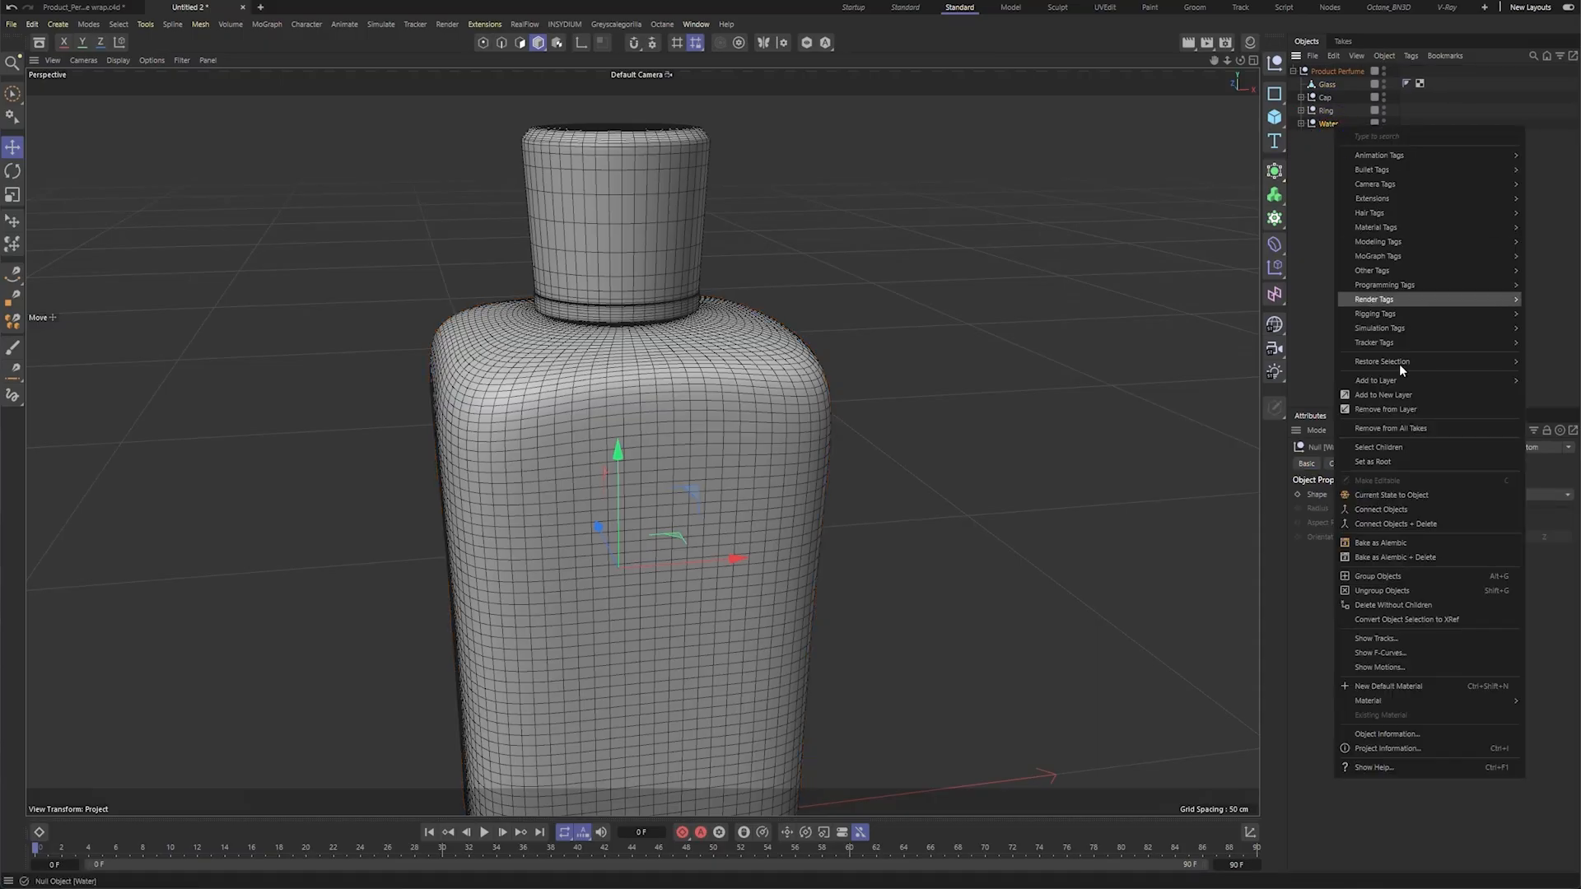
{"action": "left_click", "coordinate": [1418, 524]}
Merge the Ring group and the Cap group each into a single mesh with Connect Objects + Delete.
{"action": "left_click", "coordinate": [1325, 112]}
{"action": "right_click", "coordinate": [1327, 113]}
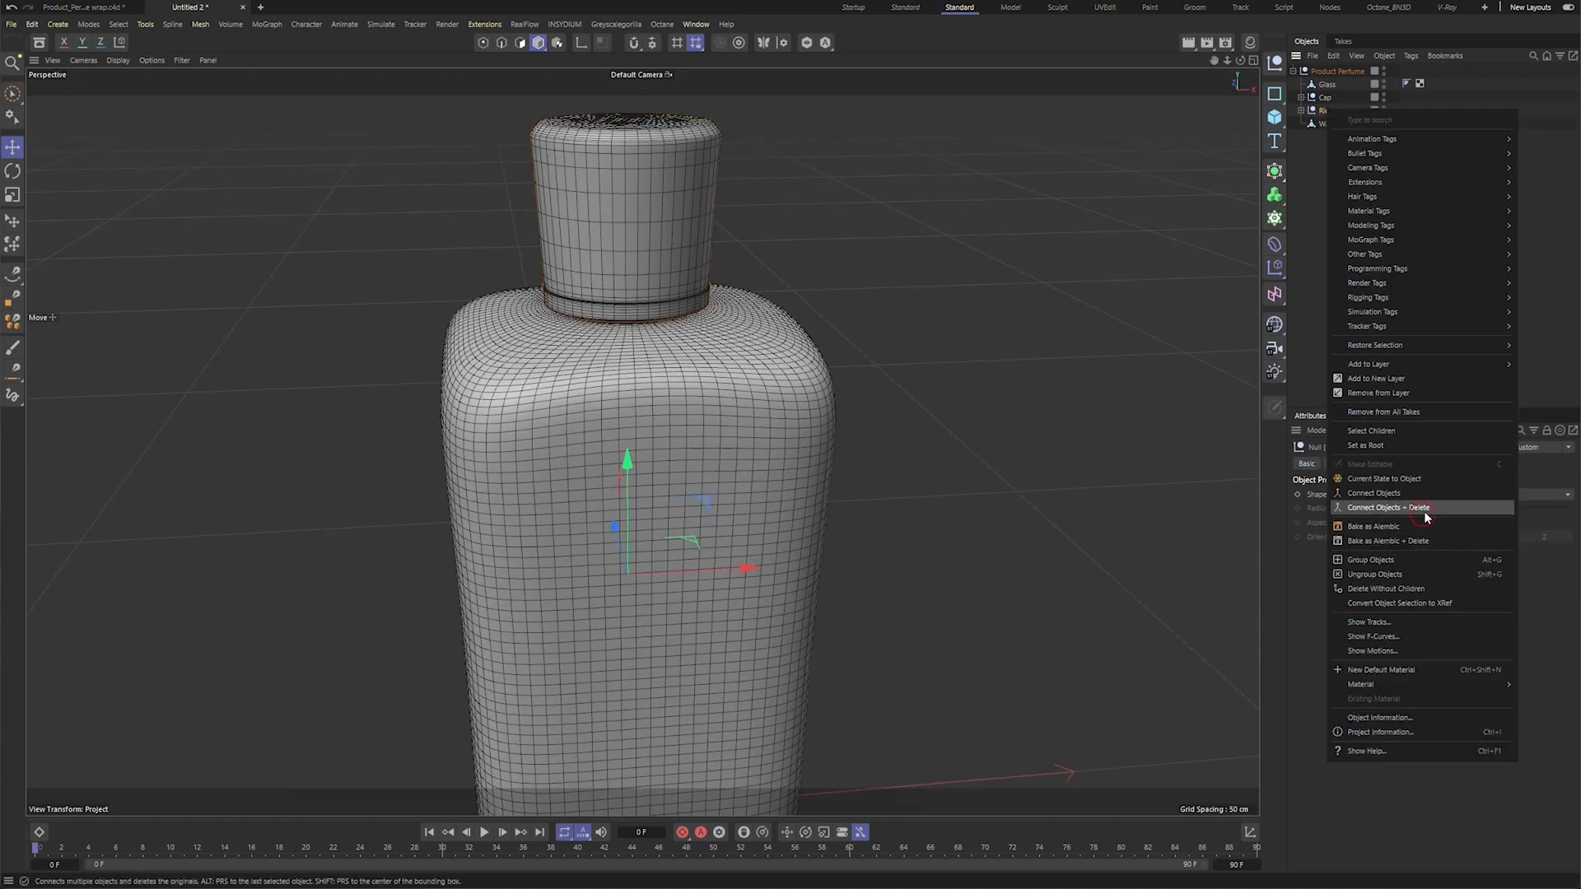
{"action": "left_click", "coordinate": [1419, 524]}
{"action": "left_click", "coordinate": [1331, 97]}
{"action": "right_click", "coordinate": [1331, 97]}
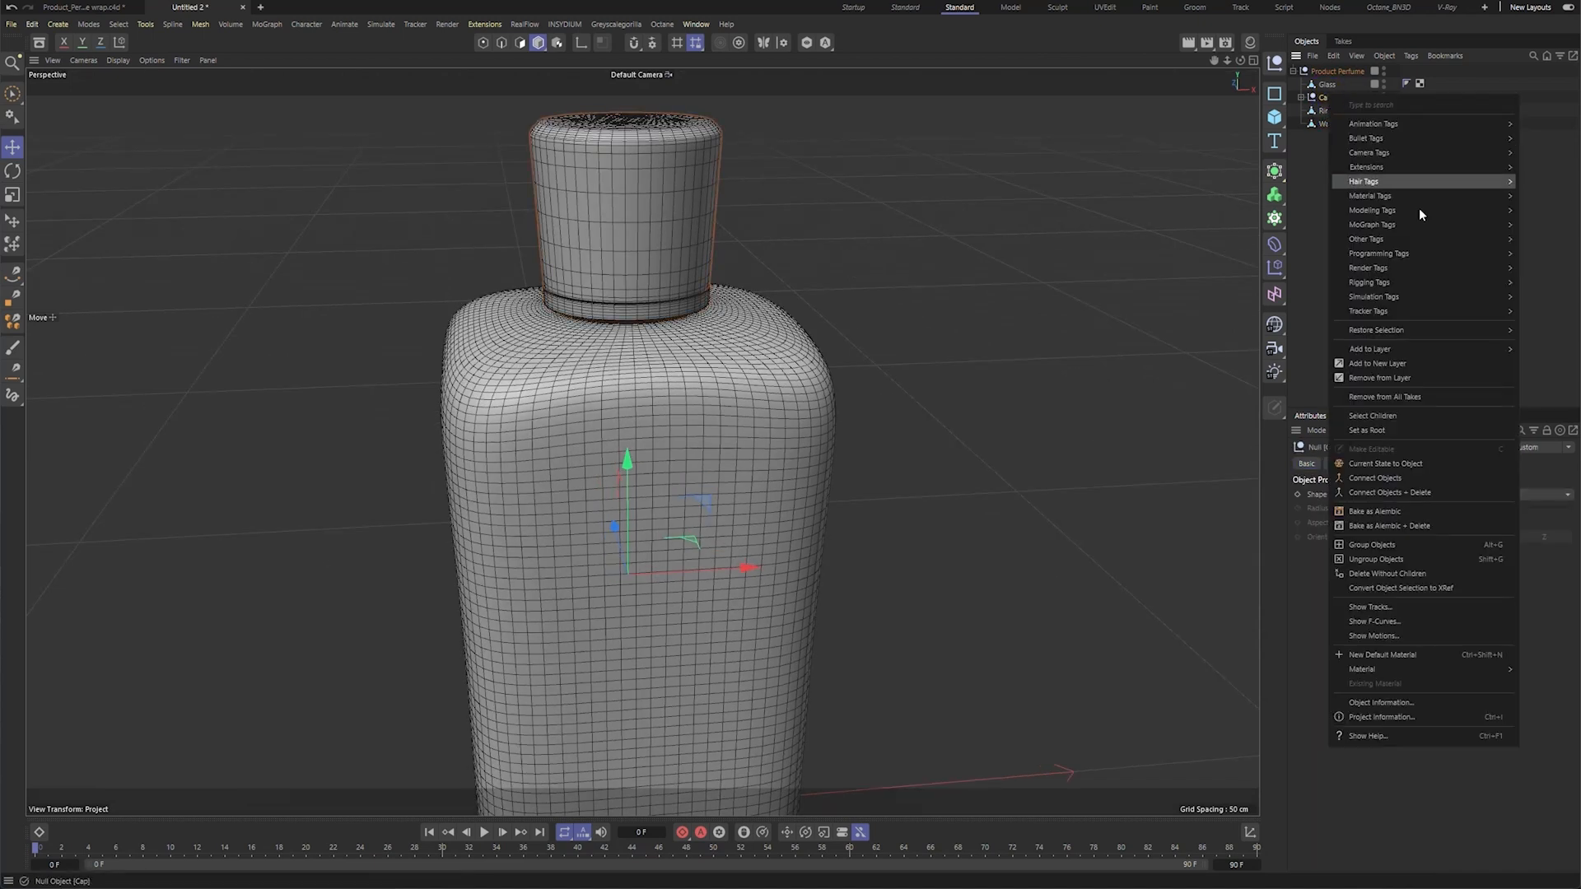
{"action": "left_click", "coordinate": [1434, 497]}
Move the merged Water mesh sideways out of the bottle and undo the move.
{"action": "left_click_drag", "start_coordinate": [893, 504], "coordinate": [802, 415], "text": "alt"}
{"action": "mouse_move", "coordinate": [684, 410]}
{"action": "right_mouse_down", "text": "alt"}
{"action": "mouse_move", "coordinate": [856, 403]}
{"action": "mouse_move", "coordinate": [687, 409]}
{"action": "right_mouse_up", "text": "alt"}
{"action": "left_click", "coordinate": [1335, 134]}
{"action": "left_click", "coordinate": [1327, 124]}
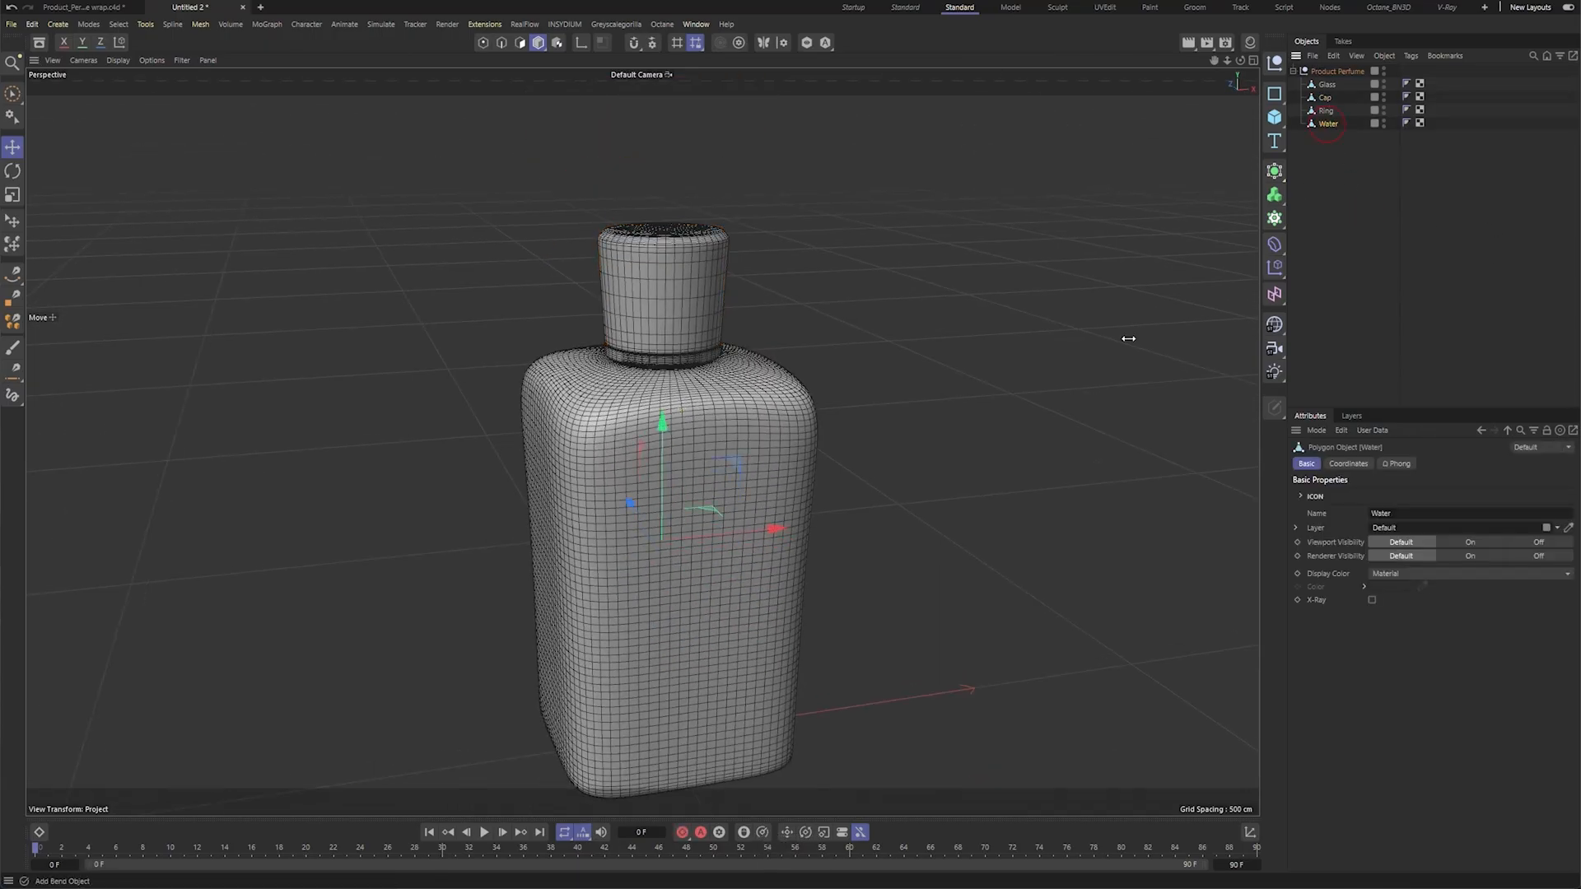
{"action": "left_click_drag", "start_coordinate": [764, 530], "coordinate": [438, 536]}
{"action": "key", "text": "ctrl+z"}
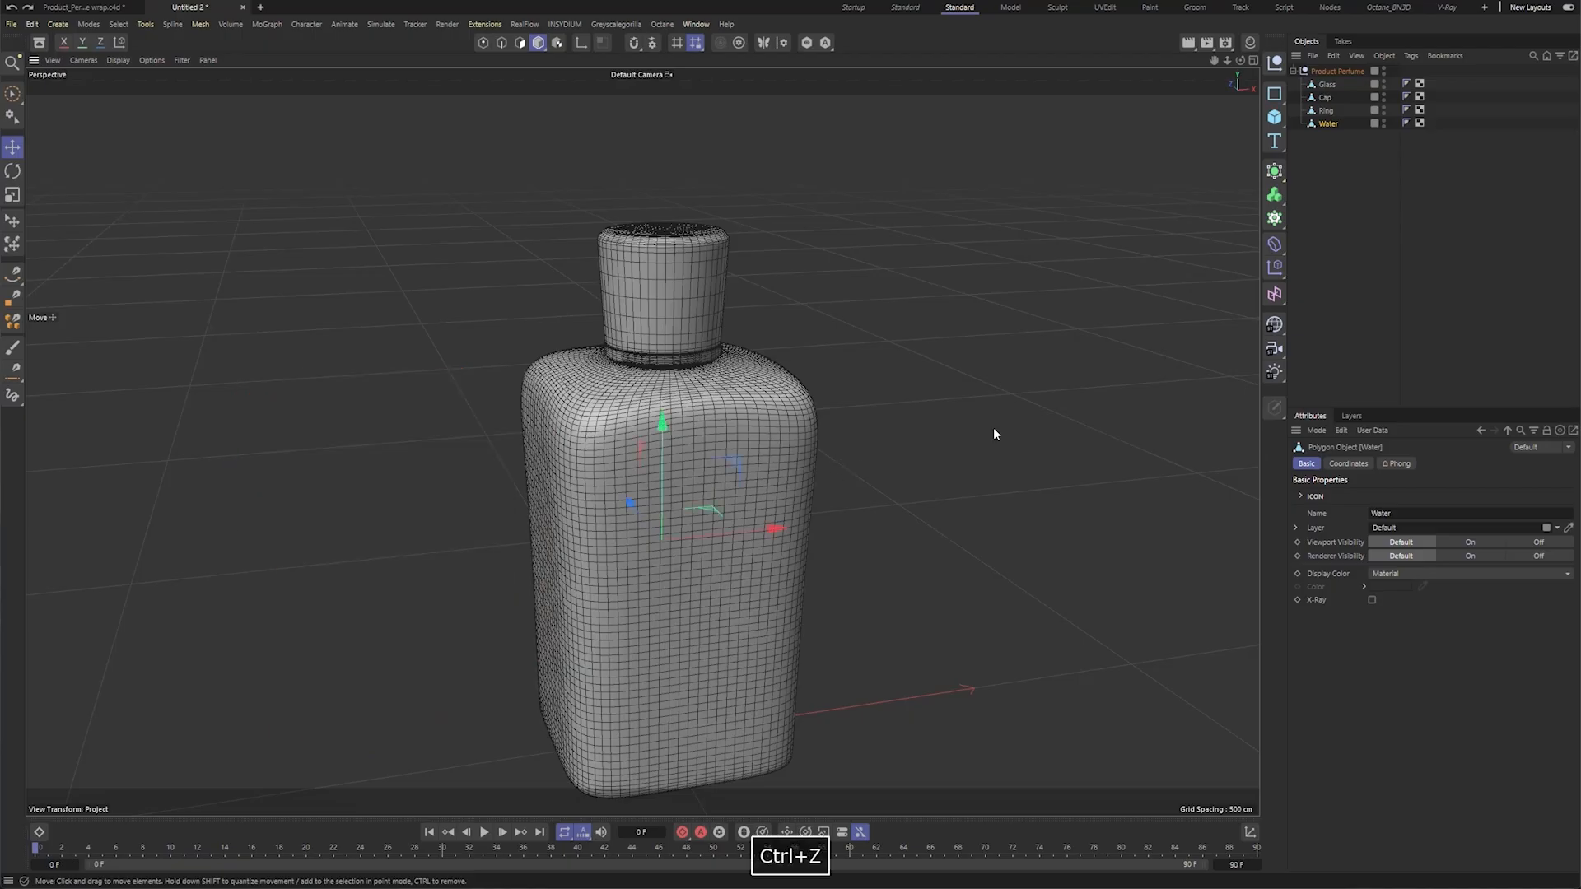
Collapse the Product Perfume group and add a 3D Text object reading LOGO HERE in the front view.
{"action": "left_click", "coordinate": [1293, 71]}
{"action": "left_click", "coordinate": [1354, 101]}
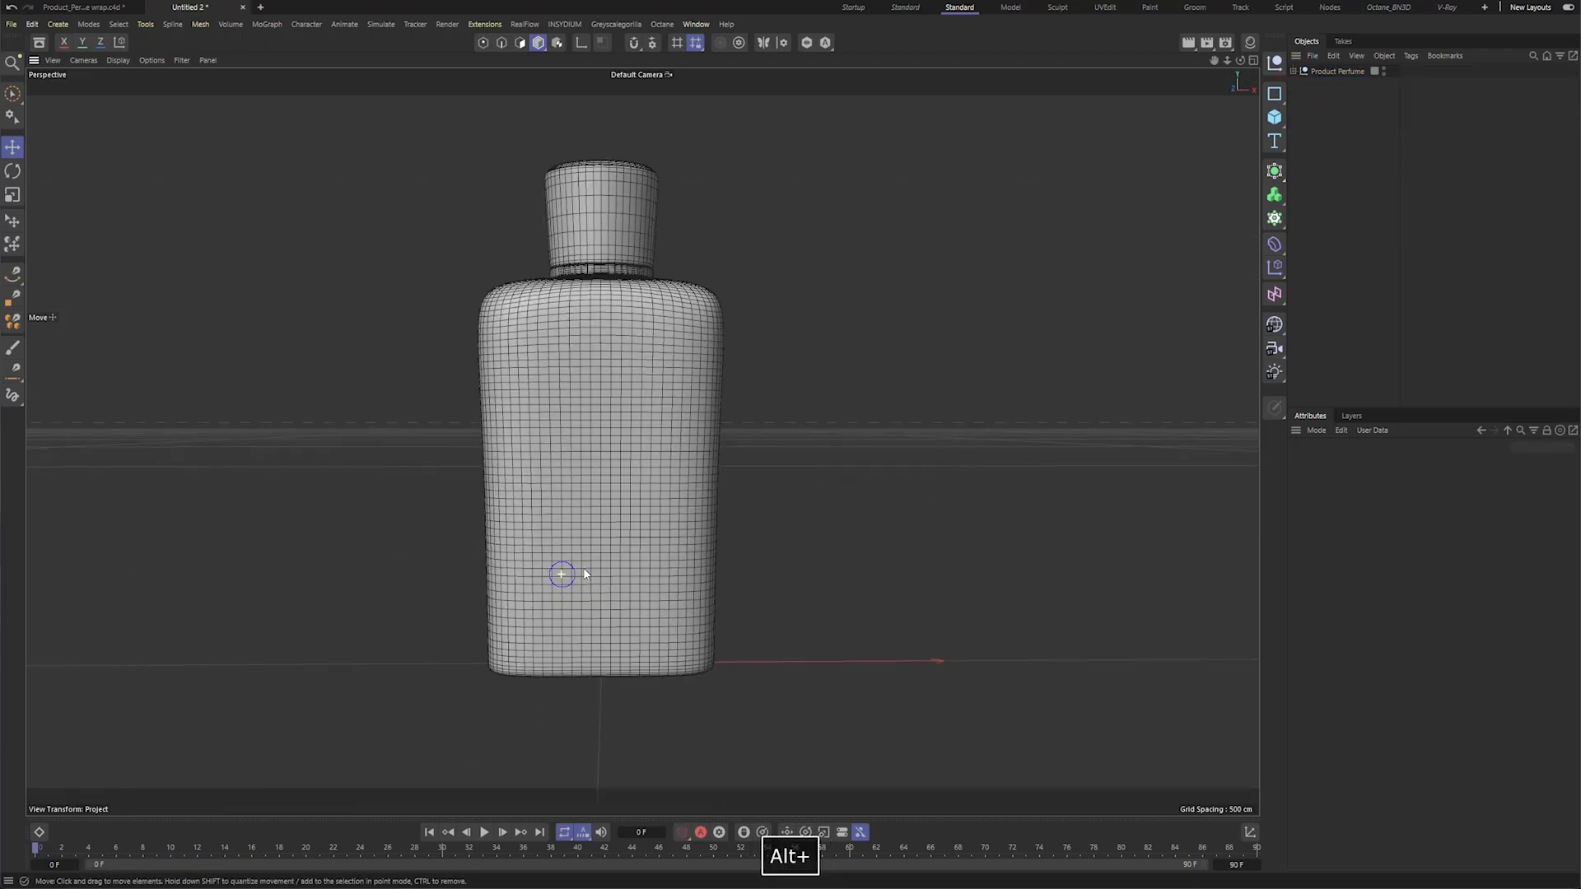
{"action": "left_click_drag", "start_coordinate": [570, 574], "coordinate": [566, 566], "text": "alt"}
{"action": "middle_click", "coordinate": [844, 474]}
{"action": "middle_click", "coordinate": [930, 614]}
{"action": "left_click_drag", "start_coordinate": [865, 617], "coordinate": [734, 469], "text": "alt"}
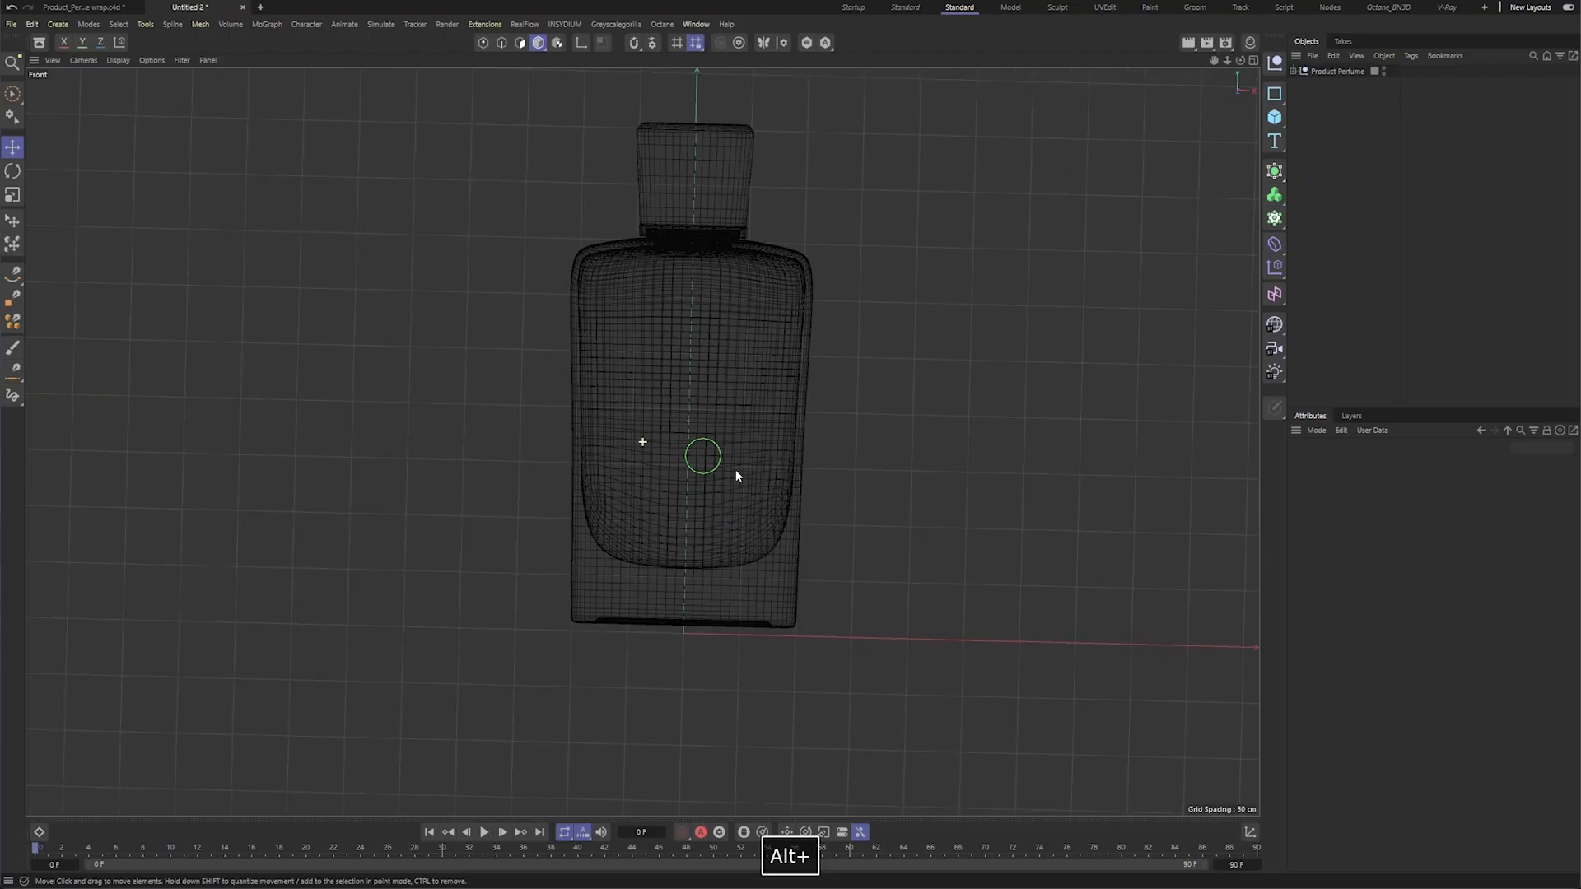
{"action": "left_click_drag", "start_coordinate": [1274, 141], "coordinate": [1326, 179]}
{"action": "left_click", "coordinate": [1338, 167]}
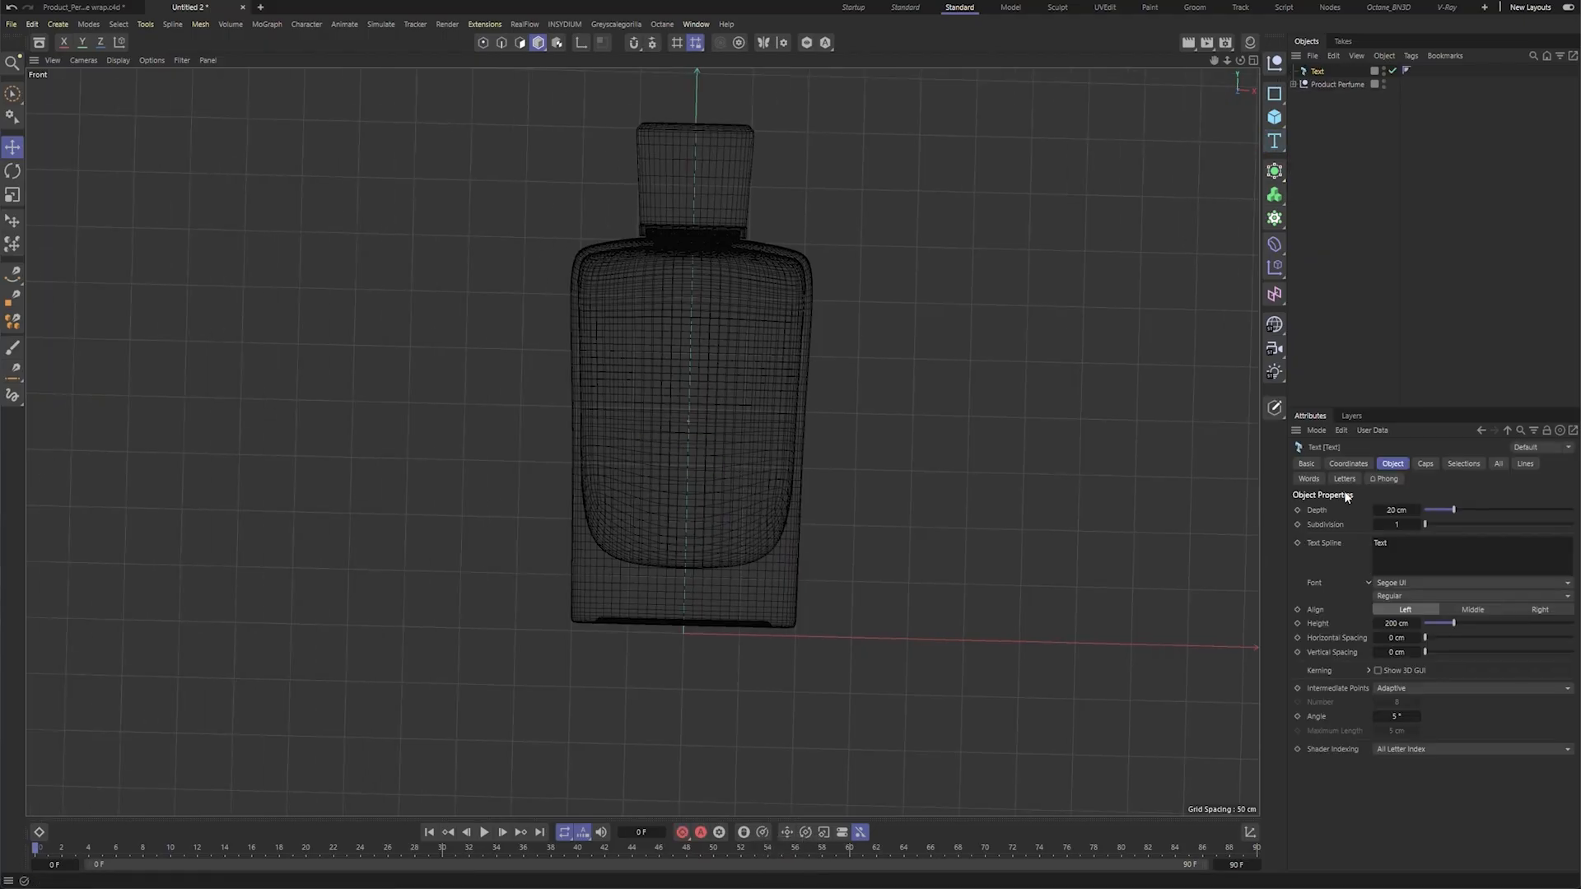
{"action": "key", "text": "Caps_Lock"}
{"action": "type", "text": "LOHO"}
{"action": "key", "text": "BackSpace"}
{"action": "type", "text": "GO HERE"}
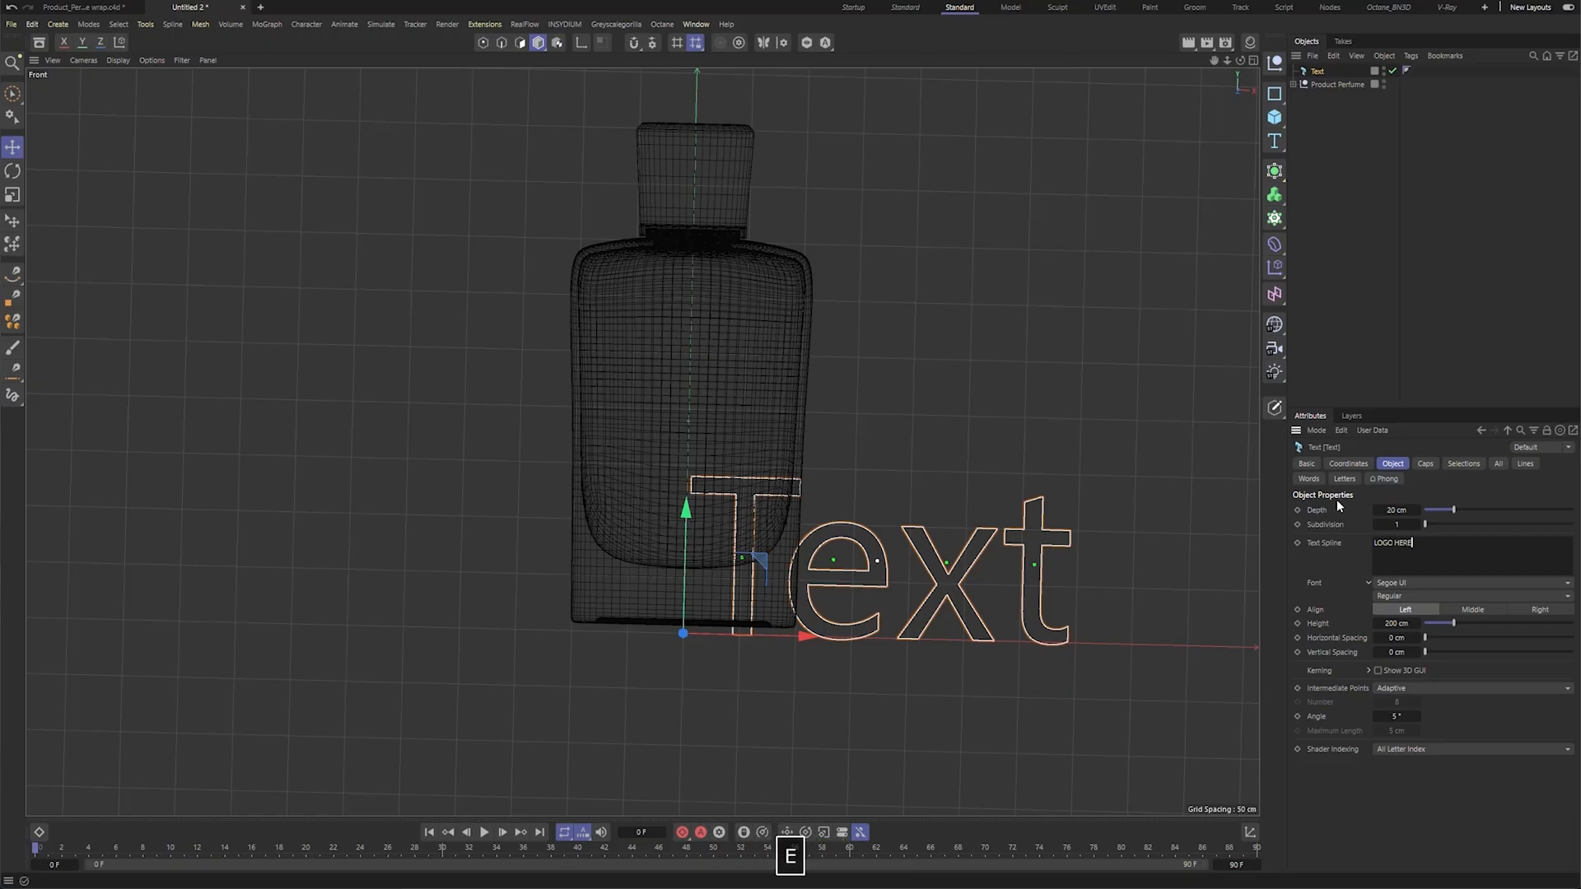
{"action": "left_click", "coordinate": [1490, 829]}
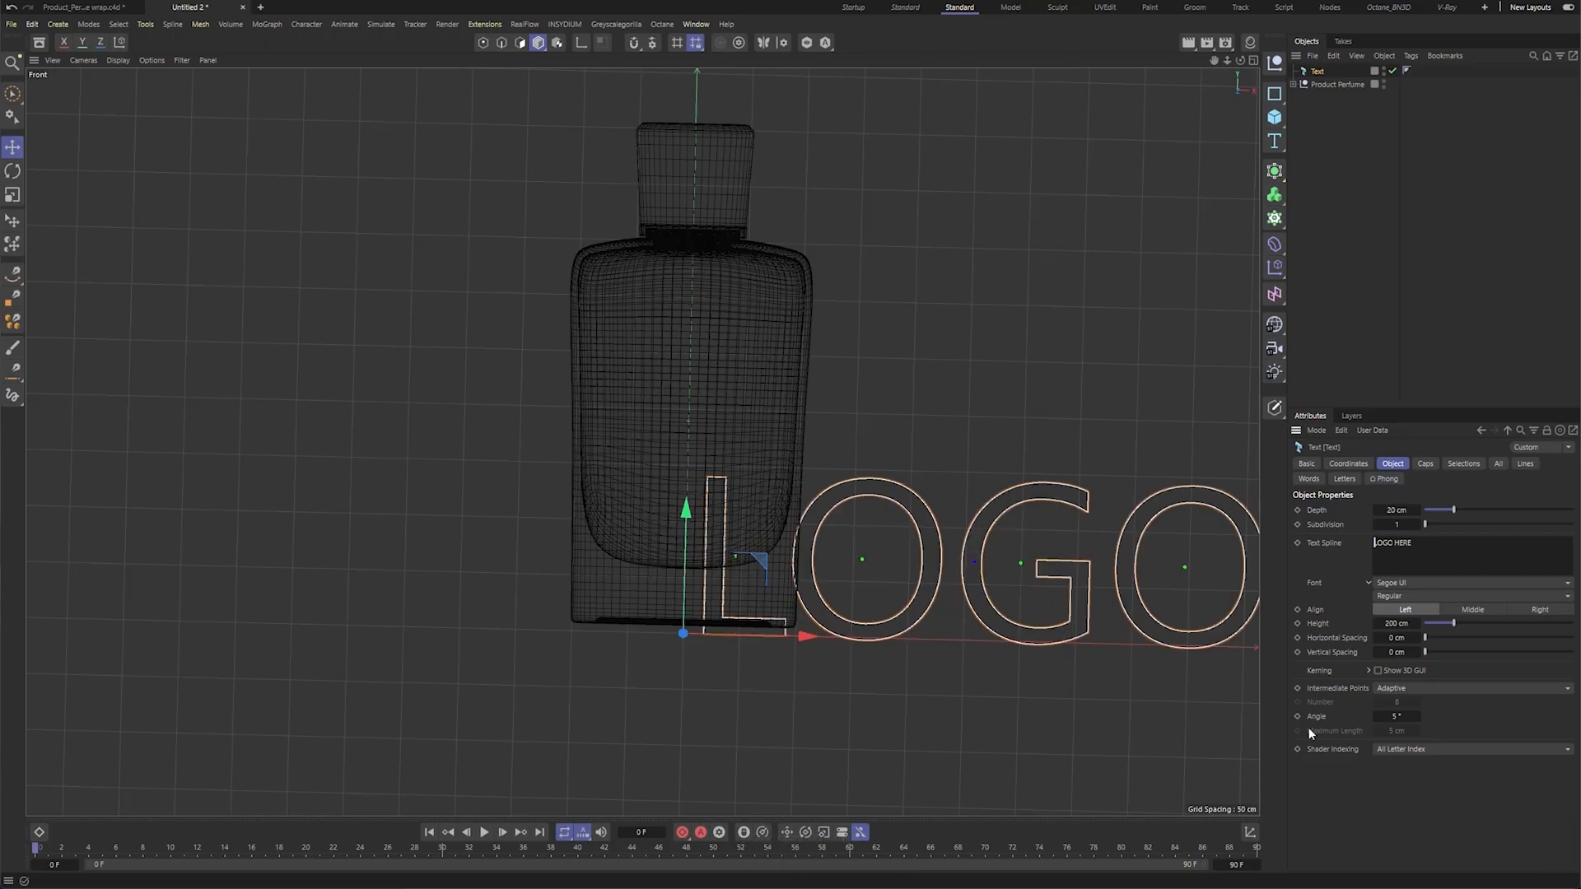
Set the text to middle alignment with a height of 26 cm and raise it about 22 cm onto the bottle's base.
{"action": "left_click", "coordinate": [1472, 610]}
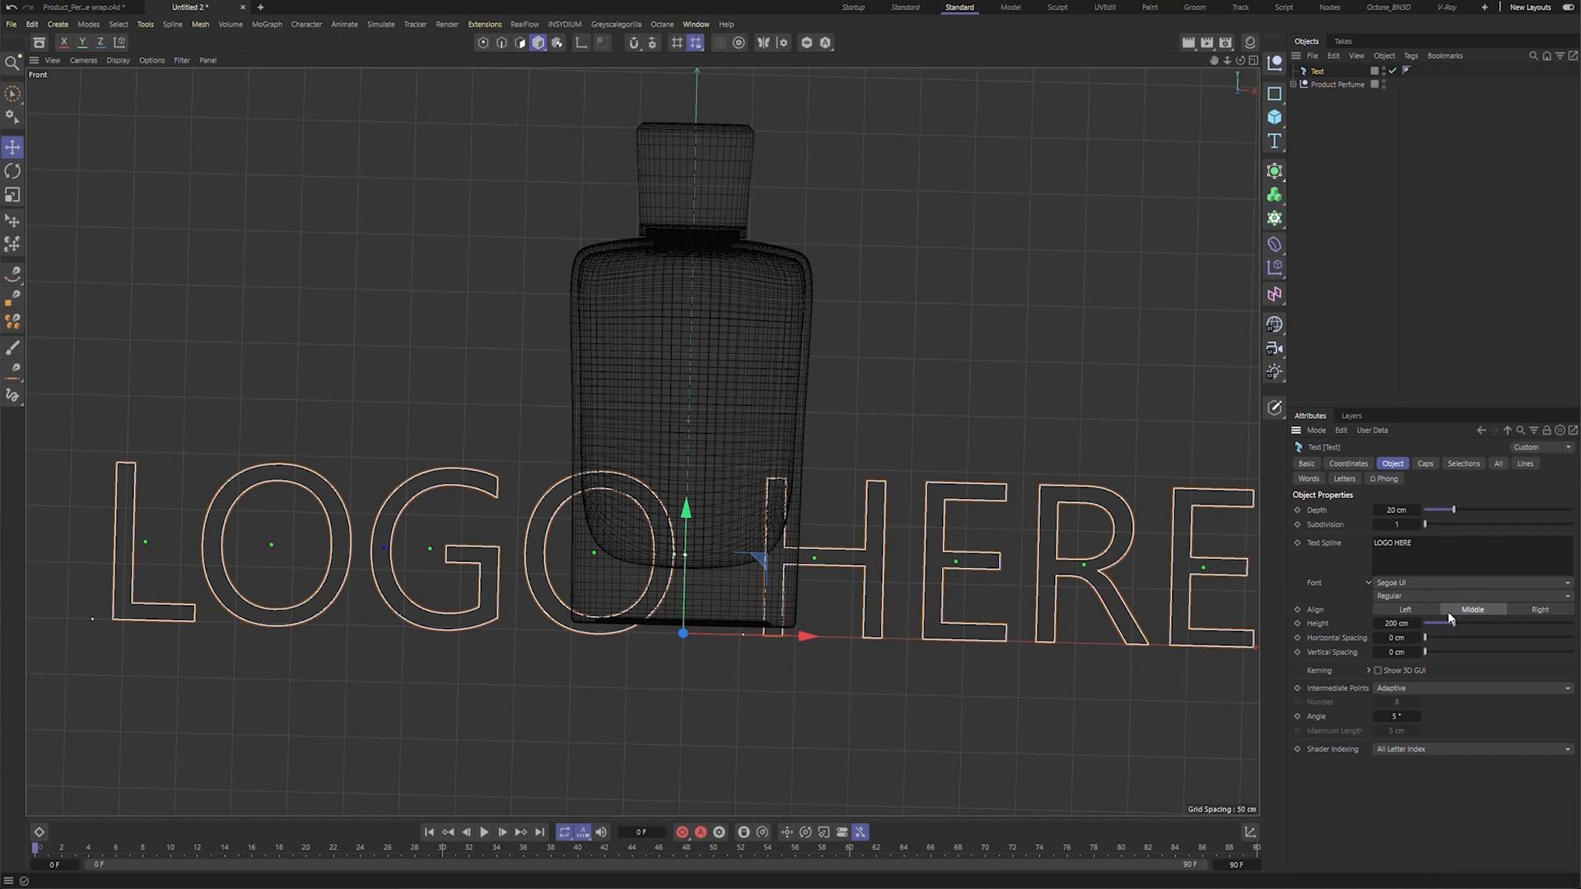
{"action": "left_click_drag", "start_coordinate": [1391, 620], "coordinate": [1247, 620]}
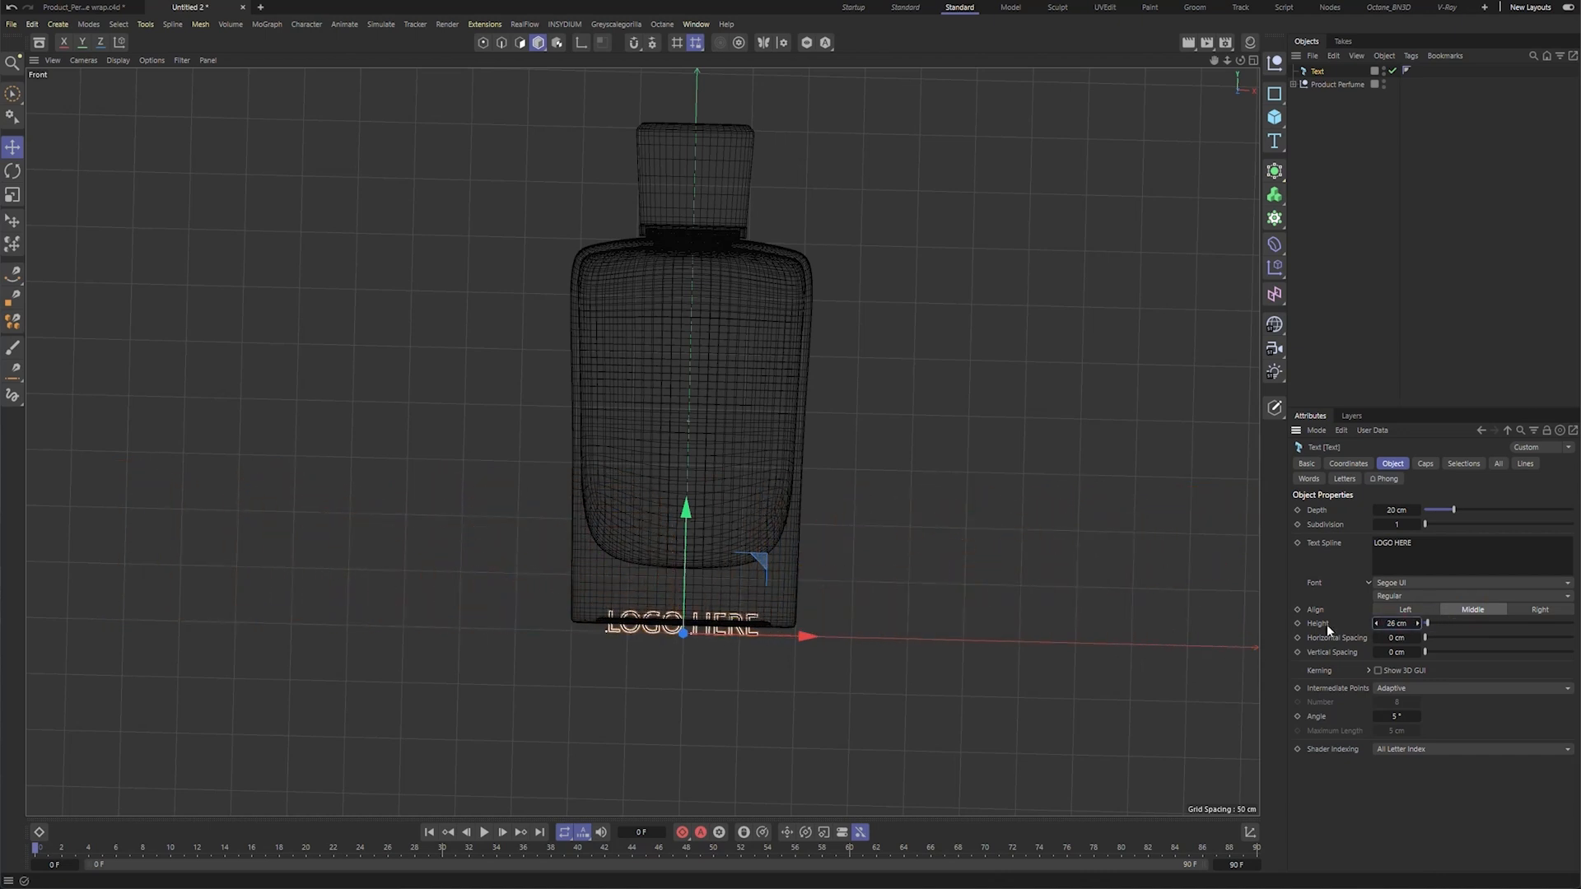
{"action": "left_click_drag", "start_coordinate": [685, 510], "coordinate": [686, 486]}
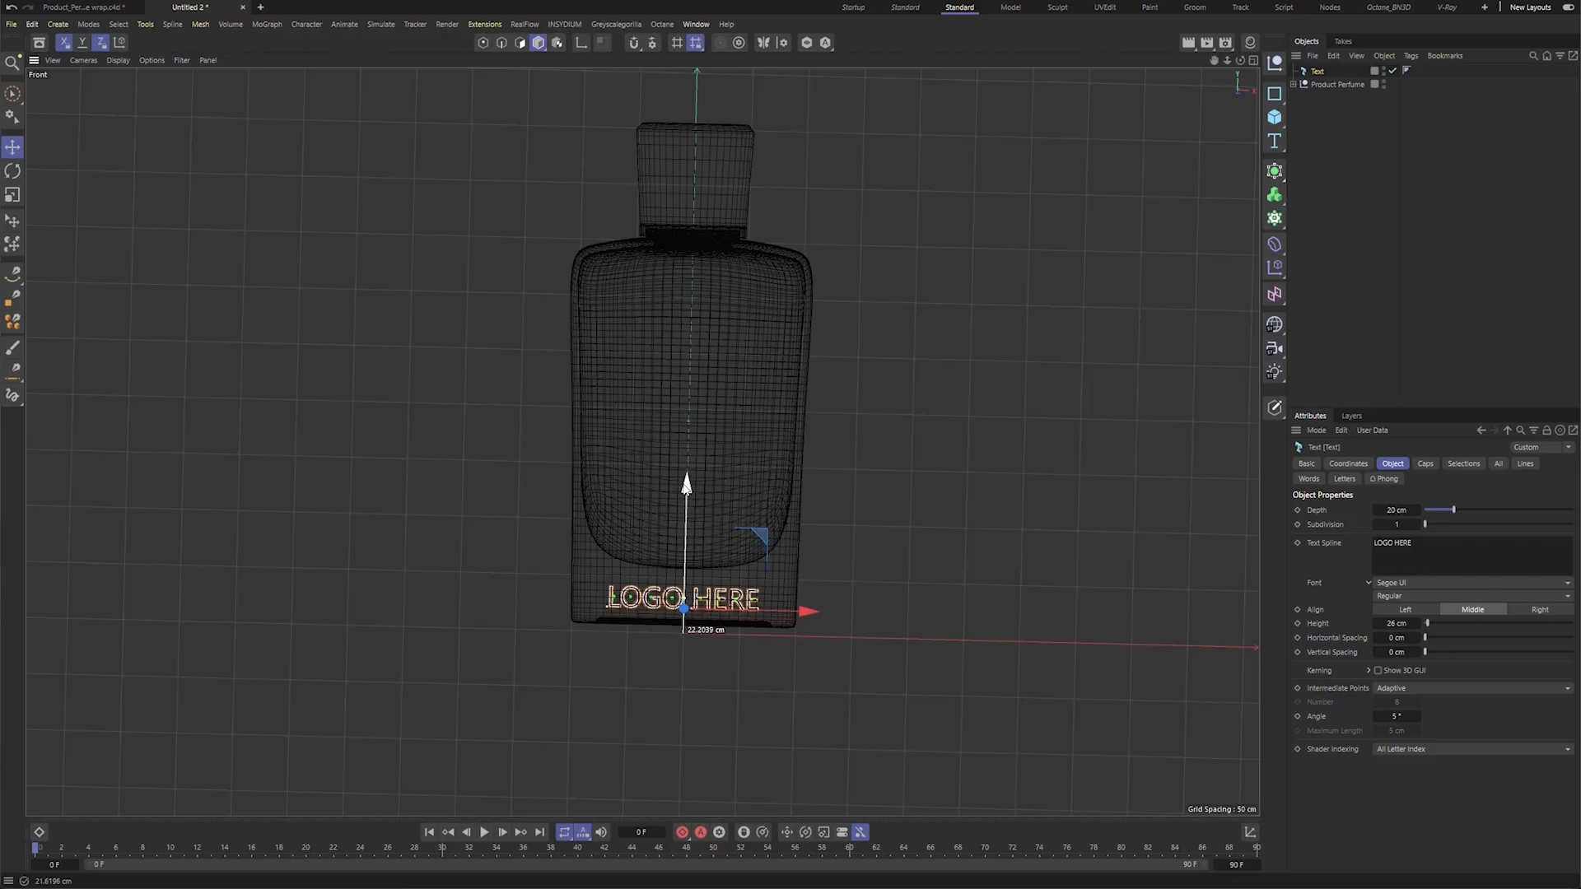
Move the LOGO HERE text out in front of the bottle and set its depth to 2 cm.
{"action": "middle_click", "coordinate": [686, 492]}
{"action": "middle_click", "coordinate": [301, 341]}
{"action": "left_click_drag", "start_coordinate": [558, 518], "coordinate": [611, 578], "text": "alt"}
{"action": "left_click_drag", "start_coordinate": [507, 621], "coordinate": [606, 644], "text": "alt"}
{"action": "left_click_drag", "start_coordinate": [347, 556], "coordinate": [466, 588]}
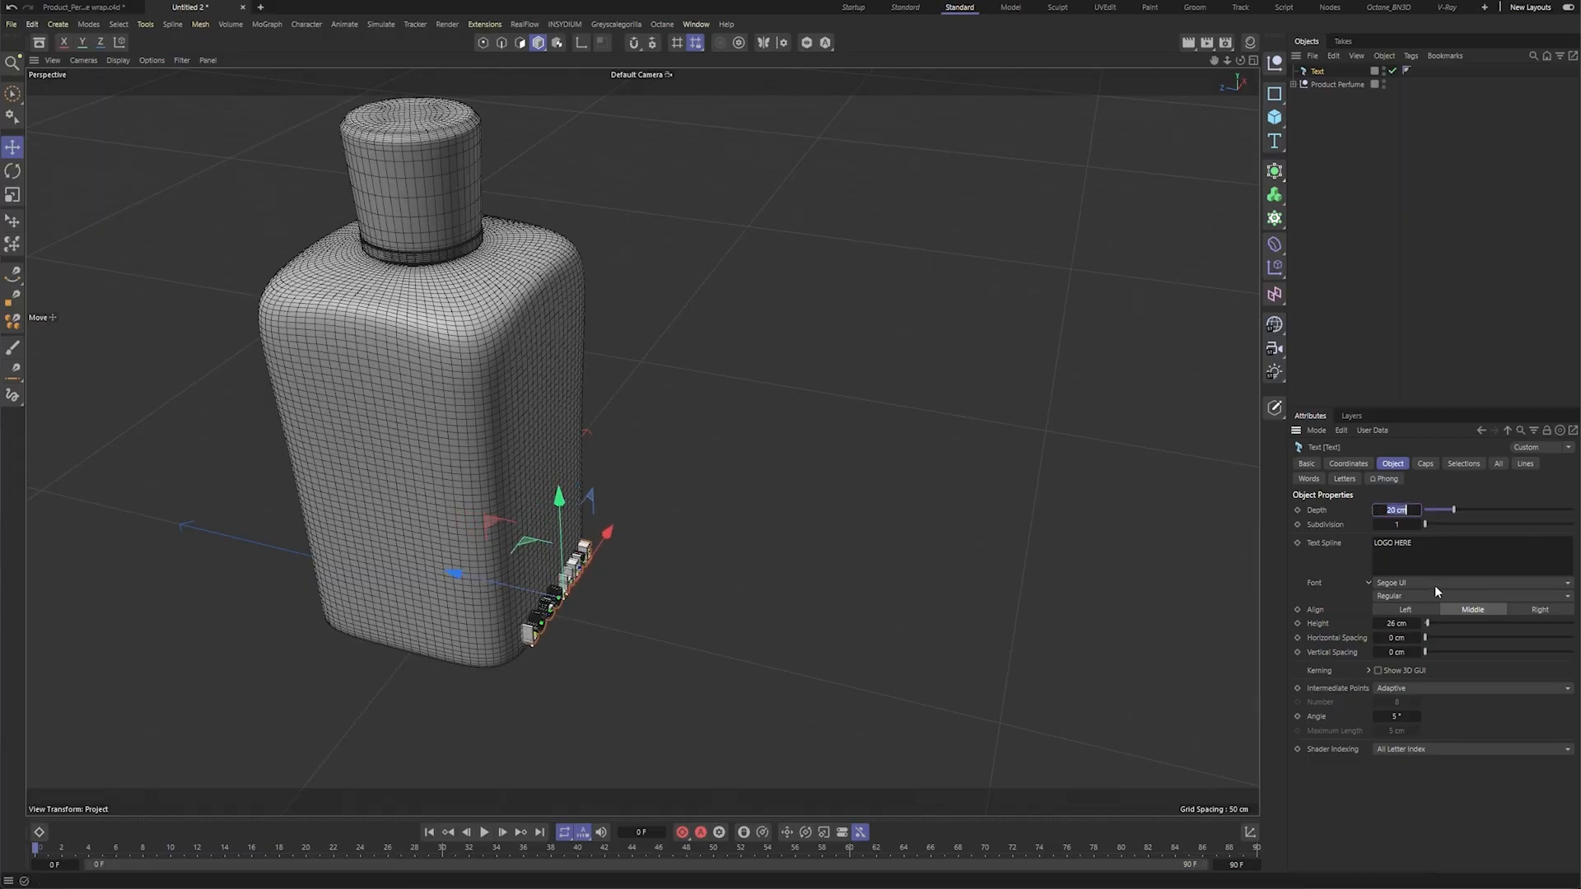
{"action": "type", "text": "2"}
{"action": "key", "text": "Return"}
Move the LOGO HERE text back against the bottle's front surface.
{"action": "left_click_drag", "start_coordinate": [423, 638], "coordinate": [572, 609], "text": "alt"}
{"action": "right_click_drag", "start_coordinate": [572, 609], "coordinate": [613, 611], "text": "alt"}
{"action": "left_click_drag", "start_coordinate": [505, 573], "coordinate": [456, 589]}
{"action": "left_click_drag", "start_coordinate": [761, 658], "coordinate": [771, 652], "text": "alt"}
{"action": "right_click_drag", "start_coordinate": [772, 657], "coordinate": [651, 566], "text": "alt"}
Merge the logo spline file from the logo folder into the project with the front view shown.
{"action": "middle_click", "coordinate": [692, 547]}
{"action": "middle_click", "coordinate": [909, 653]}
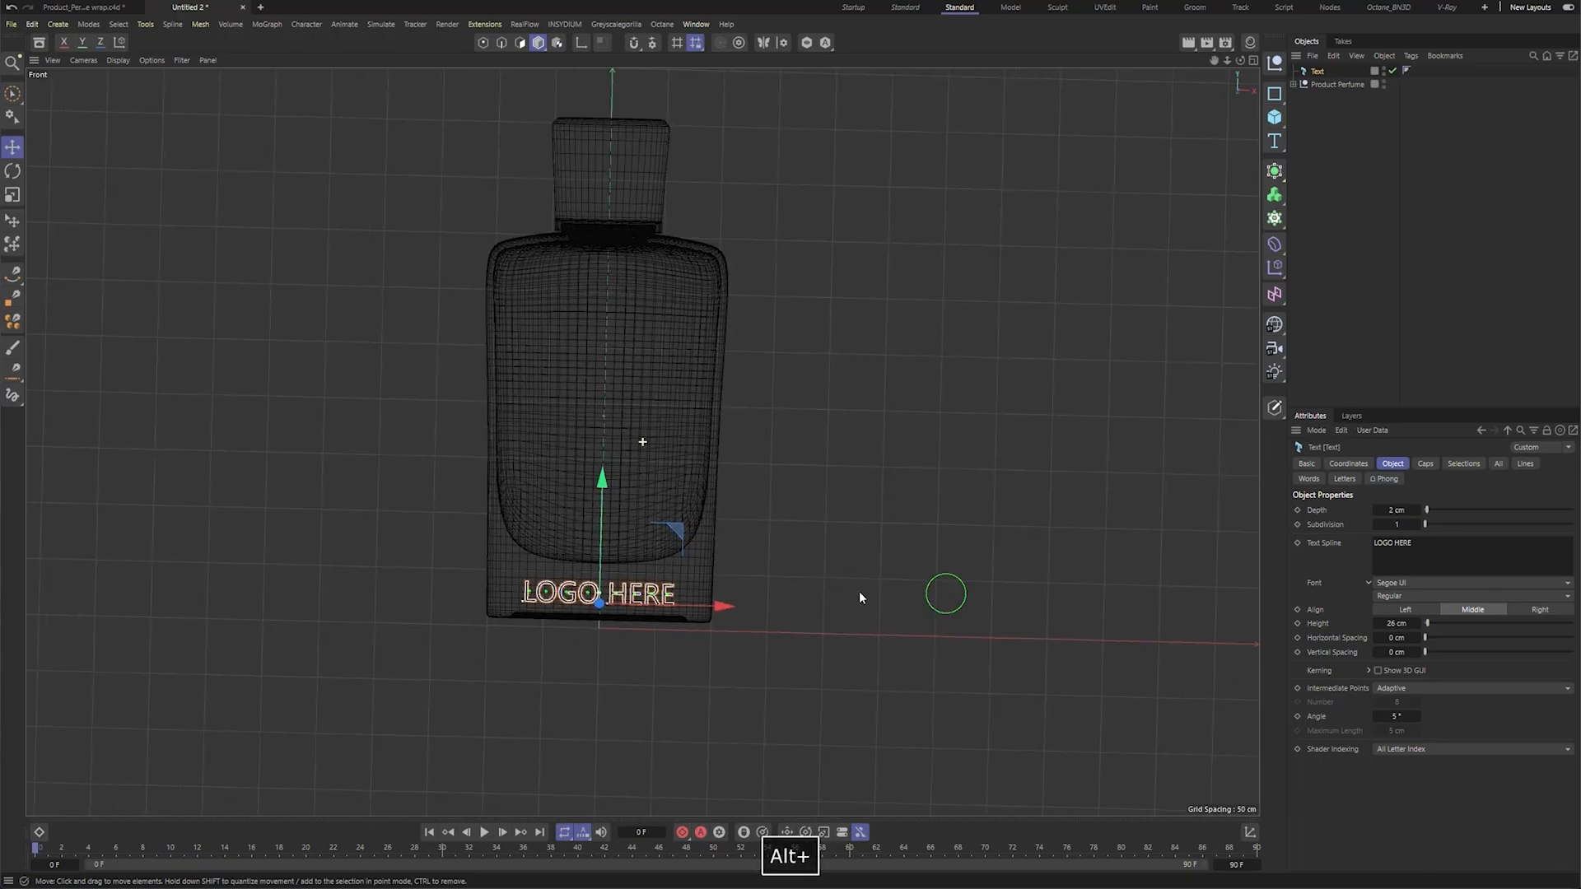
{"action": "left_click", "coordinate": [1333, 56]}
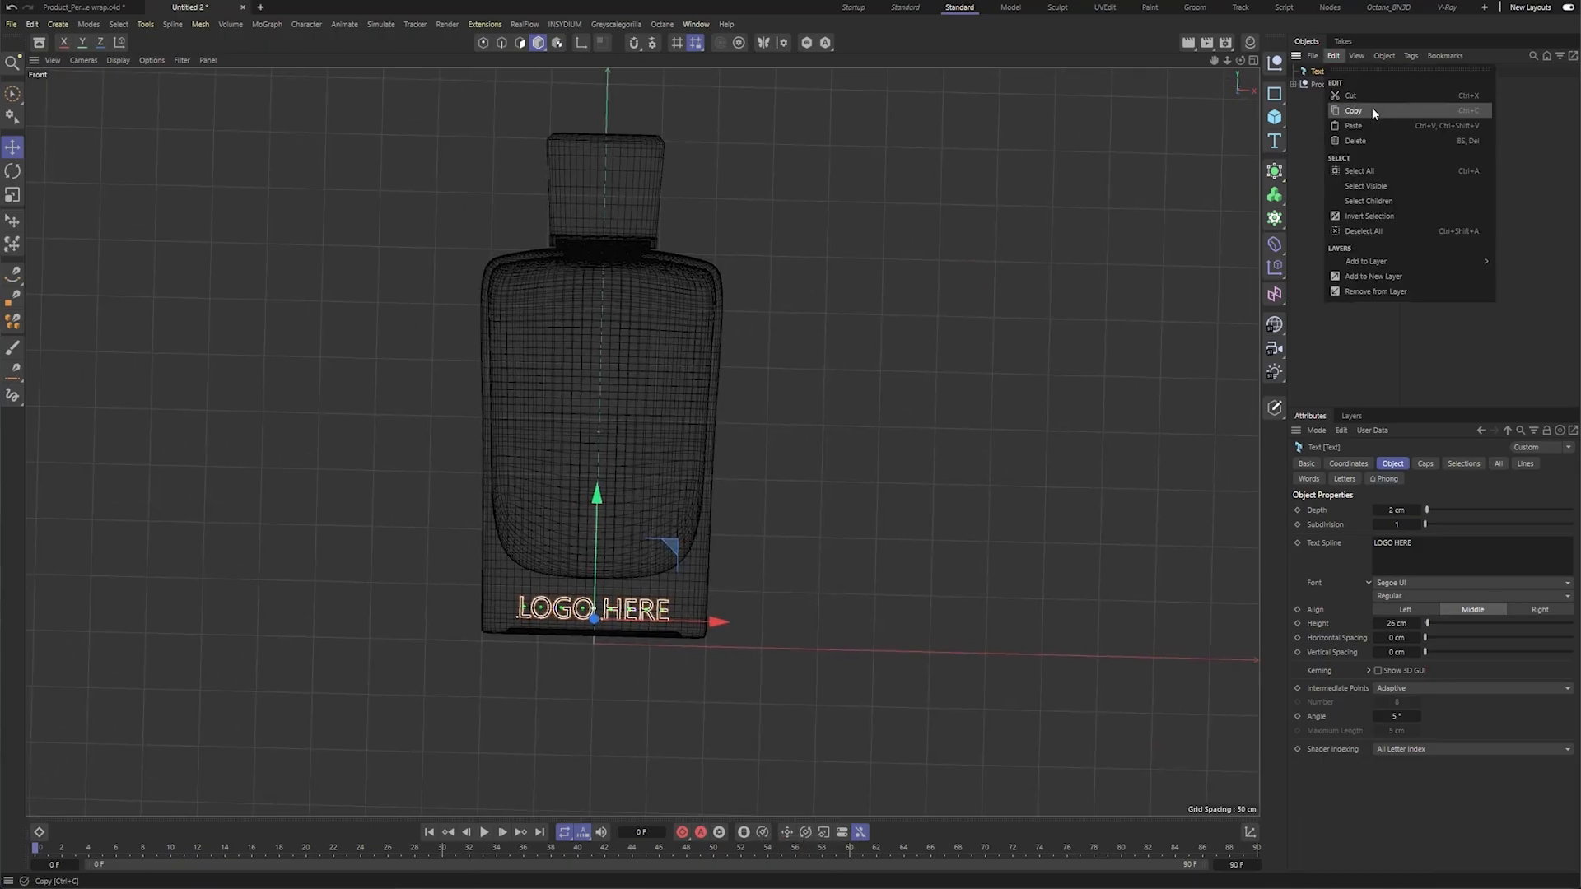
{"action": "mouse_move", "coordinate": [1313, 57]}
{"action": "left_click", "coordinate": [1328, 97]}
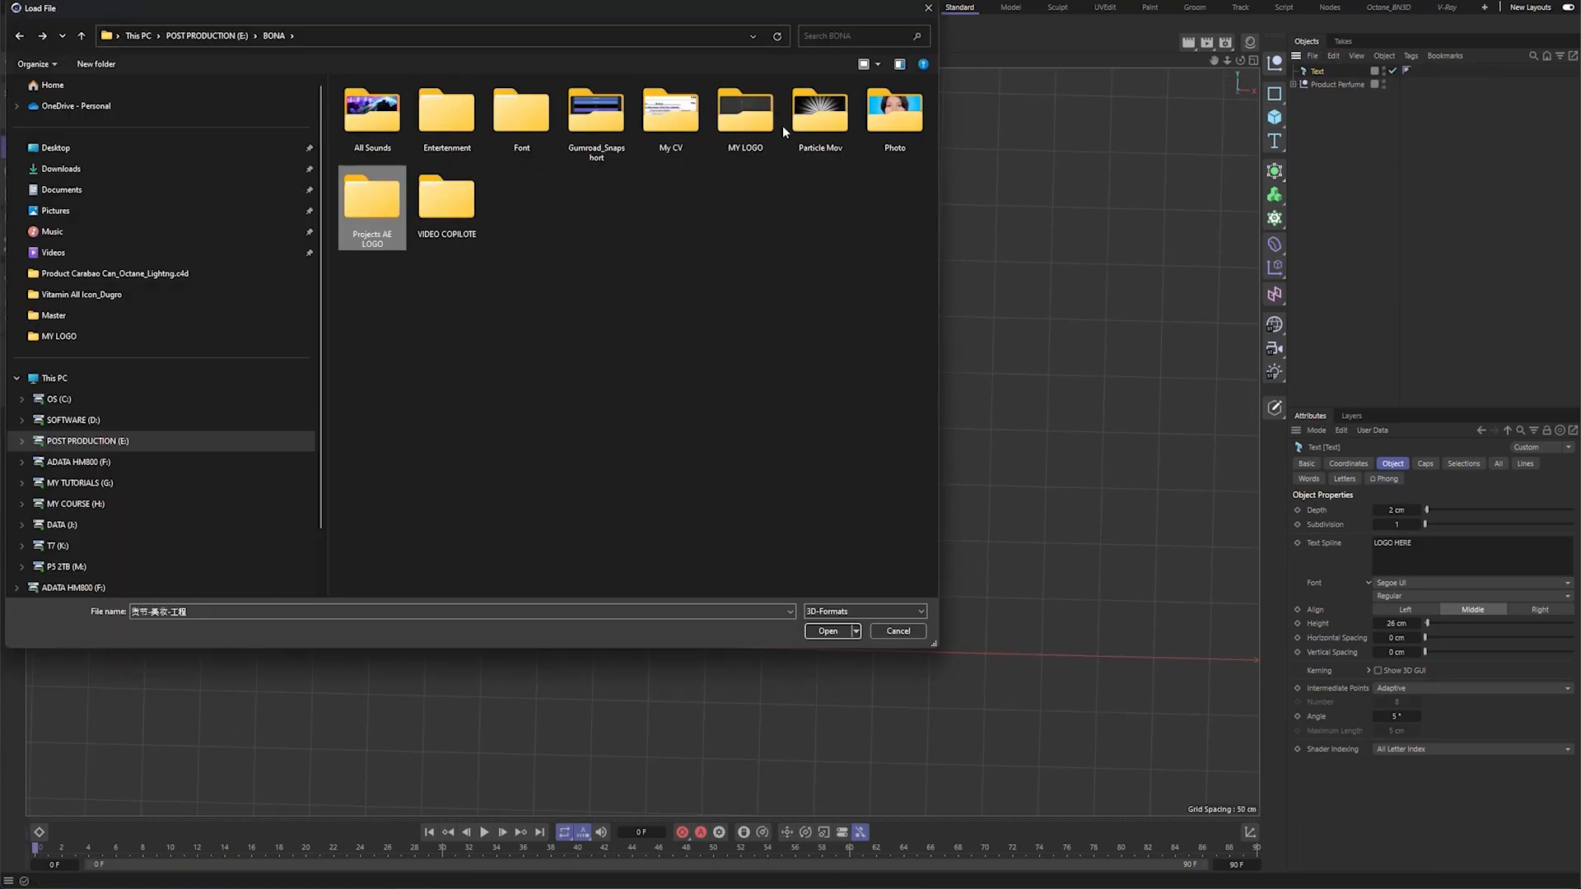
{"action": "double_click", "coordinate": [749, 216]}
Raise the imported logo spline over the bottle's body and scale it down to a small emblem.
{"action": "left_click_drag", "start_coordinate": [587, 490], "coordinate": [624, 295]}
{"action": "left_click", "coordinate": [13, 195]}
{"action": "left_click_drag", "start_coordinate": [494, 428], "coordinate": [101, 660], "text": "shift"}
{"action": "right_click_drag", "start_coordinate": [576, 449], "coordinate": [549, 433], "text": "alt"}
{"action": "left_click", "coordinate": [11, 148]}
Shift the logo spline about 17 cm sideways to the bottle's centre line and raise it on the upper front.
{"action": "right_click_drag", "start_coordinate": [658, 465], "coordinate": [689, 413], "text": "alt"}
{"action": "left_click_drag", "start_coordinate": [704, 411], "coordinate": [736, 412]}
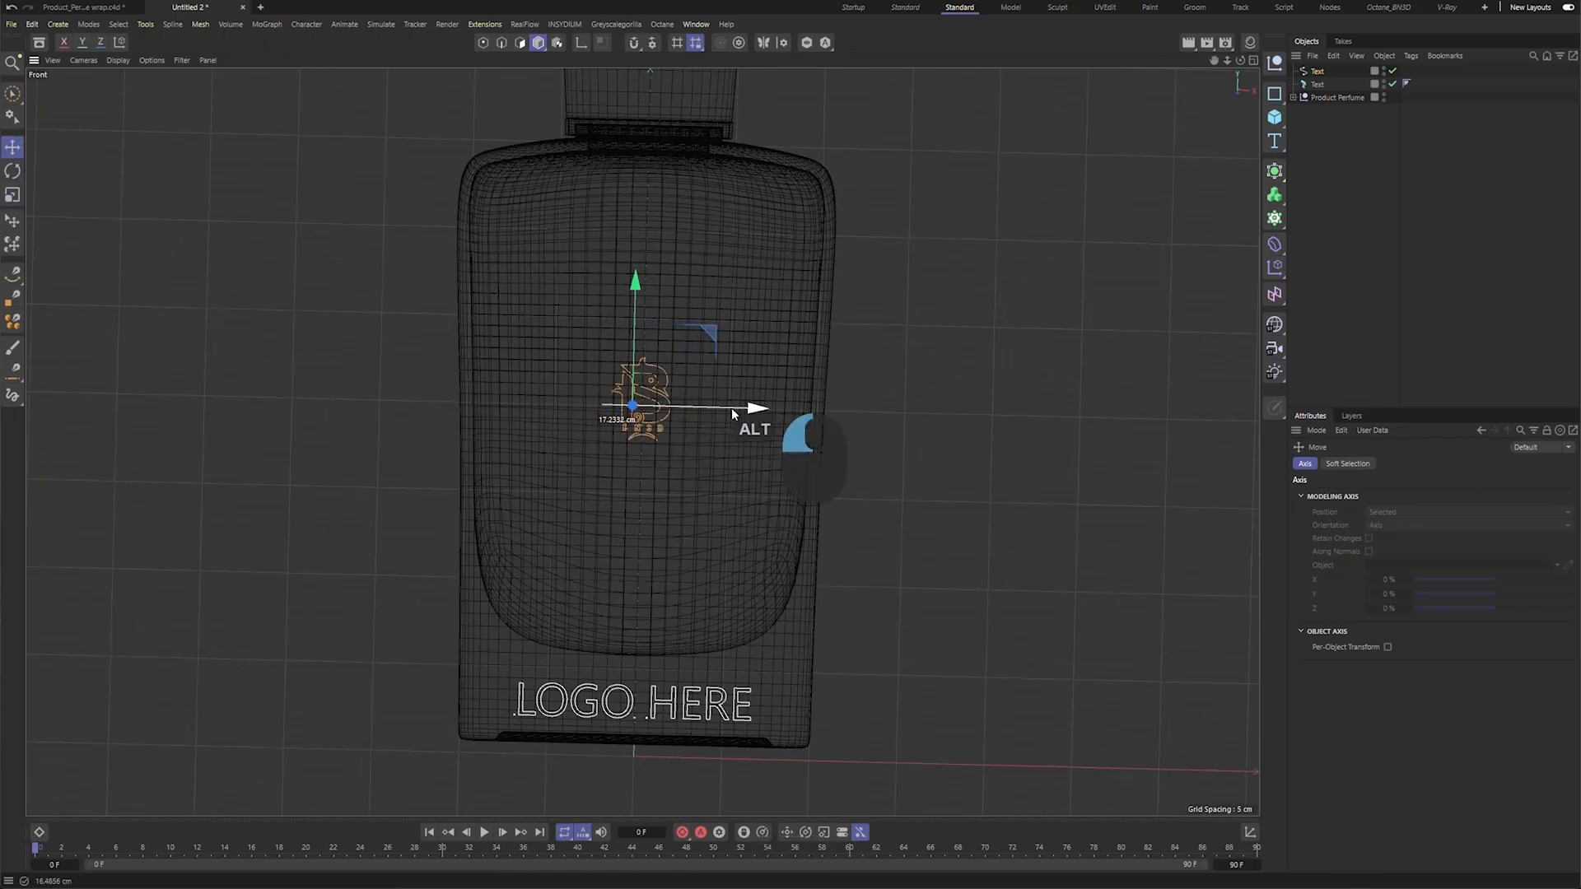
{"action": "left_click_drag", "start_coordinate": [634, 288], "coordinate": [638, 247]}
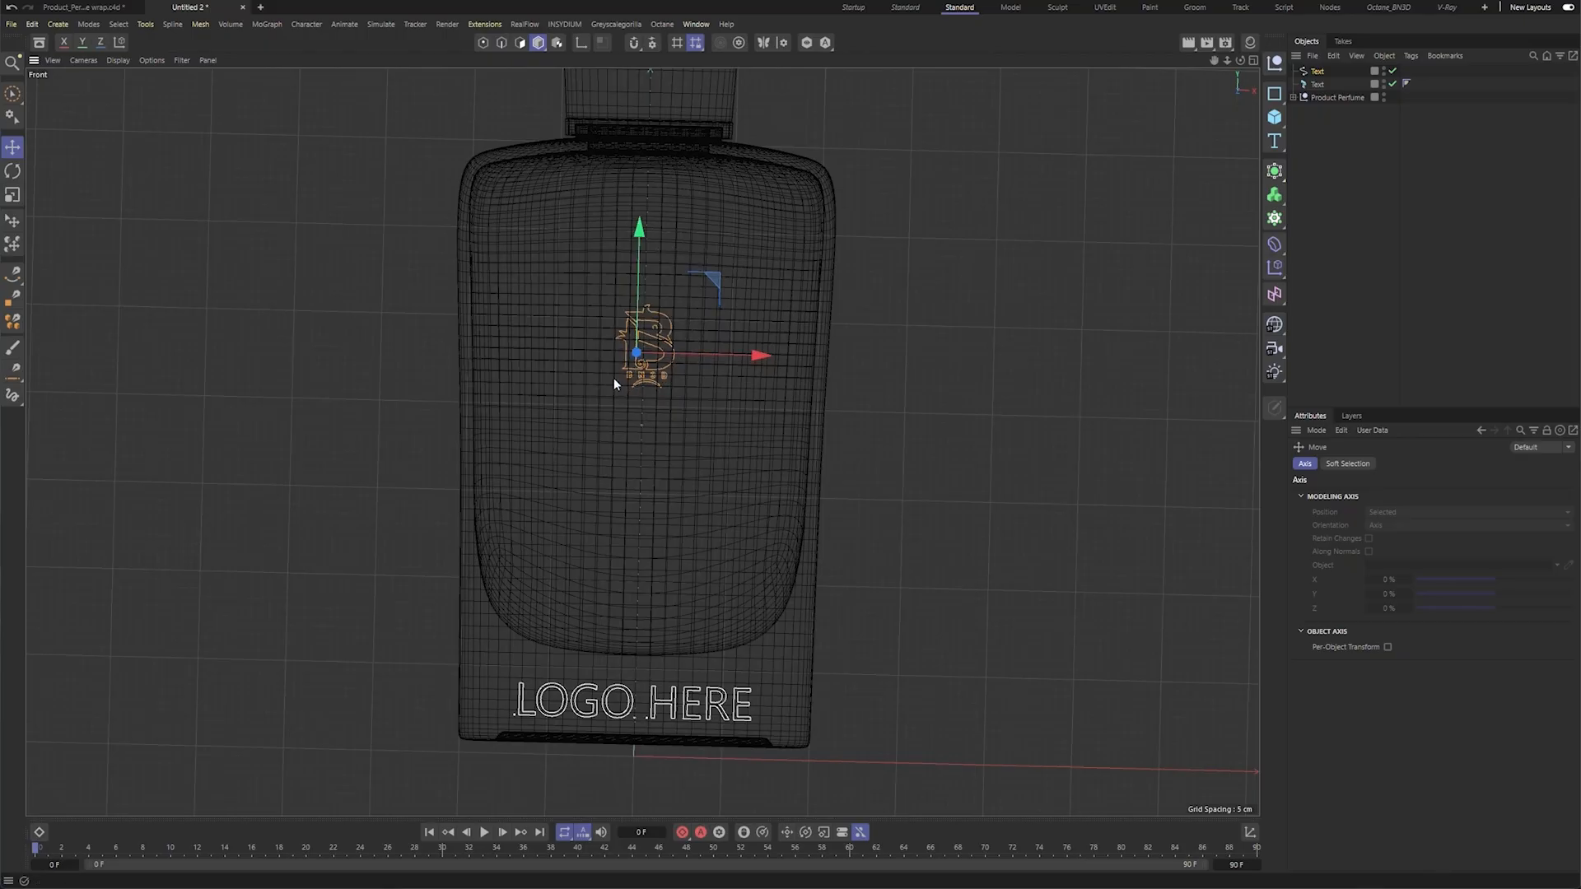
Add an Extrude object as parent of the logo spline and set its offset to 2 cm.
{"action": "middle_click", "coordinate": [614, 378]}
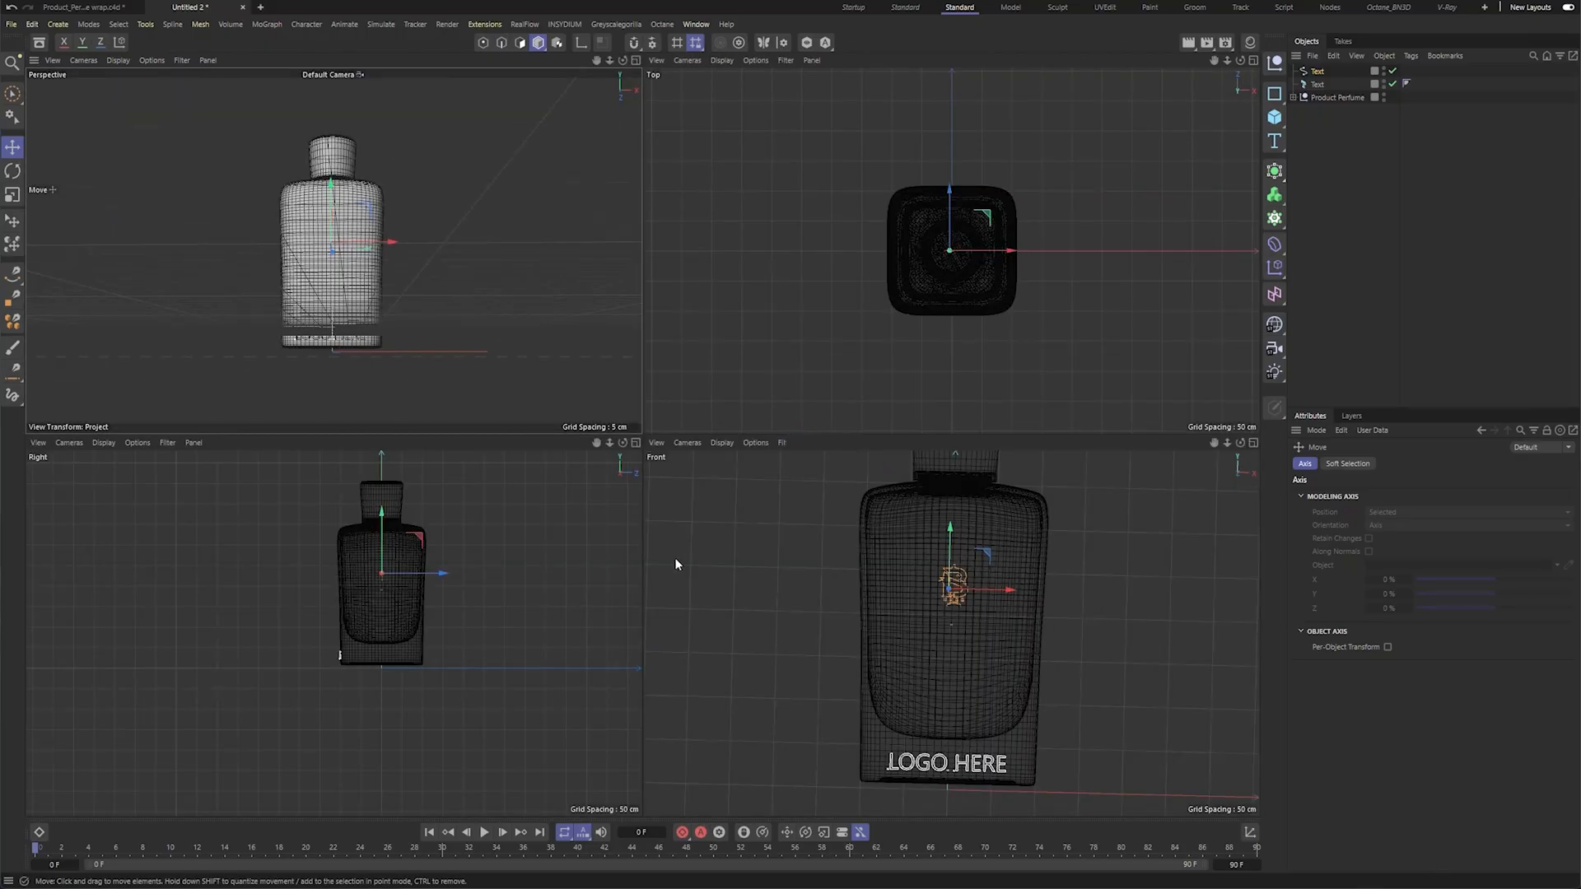
{"action": "middle_click", "coordinate": [392, 307]}
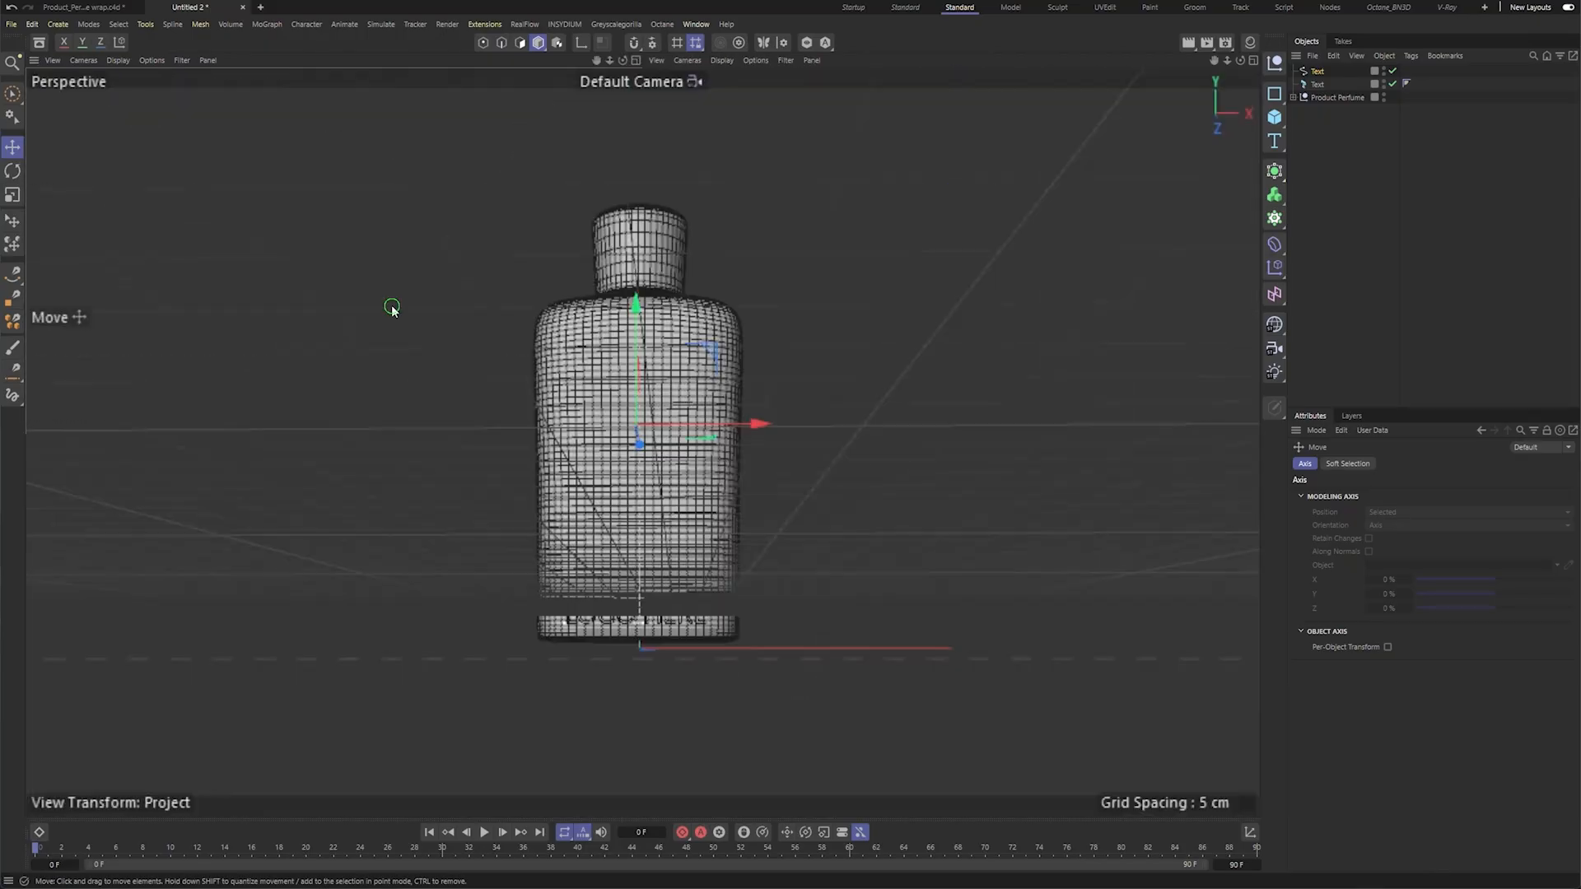
{"action": "left_click", "coordinate": [1275, 171]}
{"action": "left_click", "coordinate": [1340, 225], "text": "alt"}
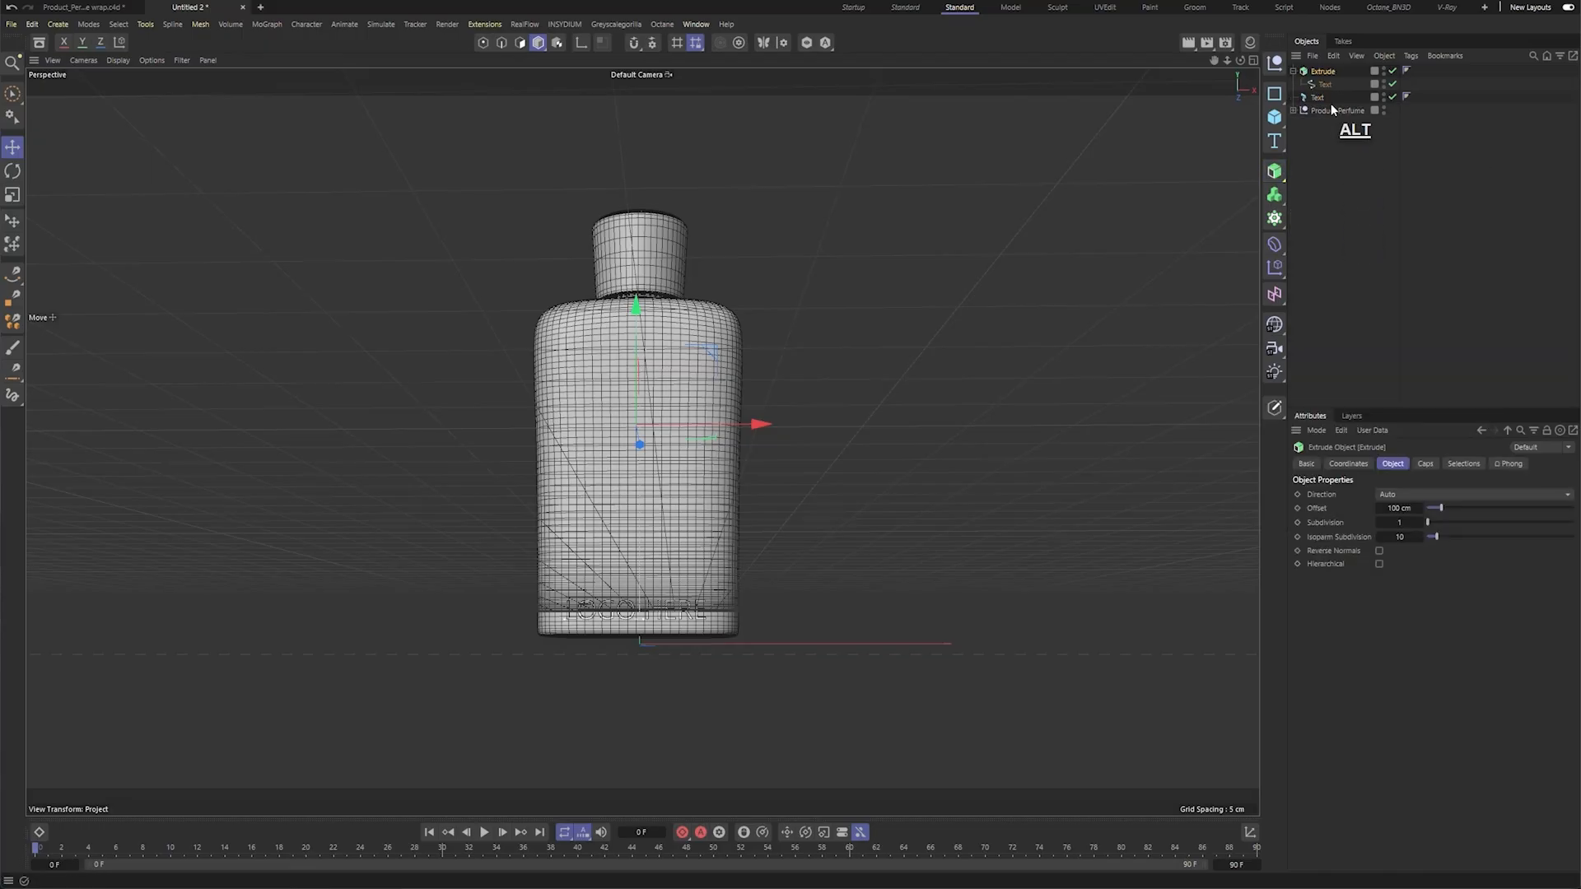
{"action": "left_click_drag", "start_coordinate": [607, 497], "coordinate": [713, 570], "text": "alt"}
{"action": "left_click_drag", "start_coordinate": [480, 349], "coordinate": [546, 374]}
{"action": "key", "text": "ctrl+z"}
{"action": "double_click", "coordinate": [1397, 508]}
{"action": "type", "text": "2"}
{"action": "key", "text": "Return"}
Move the extruded logo forward to the bottle's front face and adjust its scale slightly.
{"action": "left_click_drag", "start_coordinate": [475, 342], "coordinate": [554, 374]}
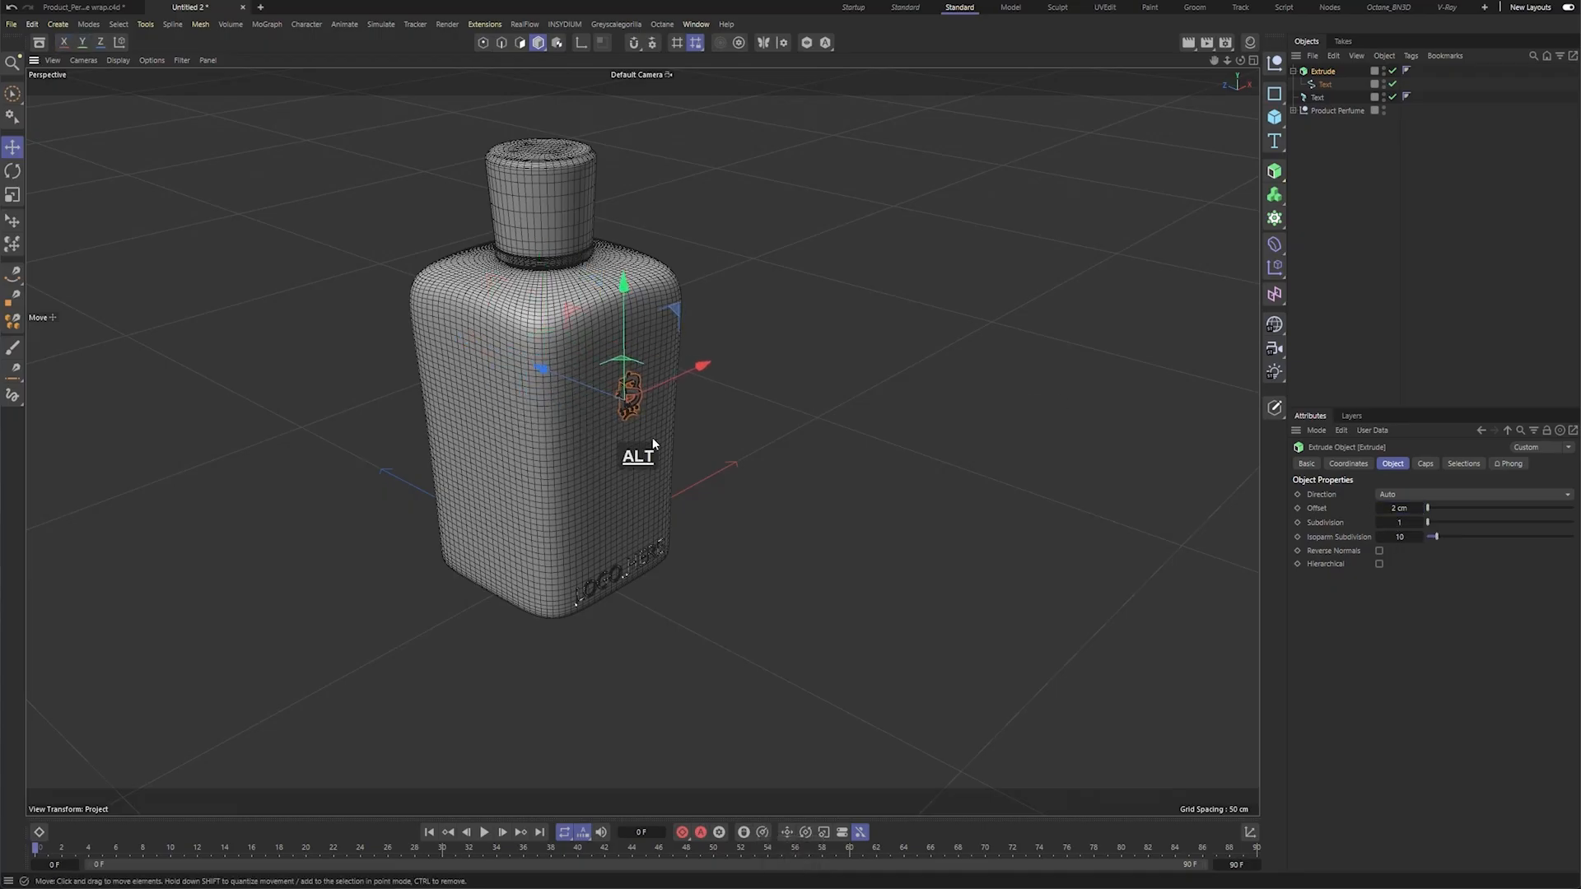
{"action": "right_click_drag", "start_coordinate": [652, 438], "coordinate": [804, 421], "text": "alt"}
{"action": "left_click_drag", "start_coordinate": [469, 332], "coordinate": [484, 343], "text": "alt"}
{"action": "left_click_drag", "start_coordinate": [609, 461], "coordinate": [500, 412], "text": "alt"}
{"action": "left_click_drag", "start_coordinate": [520, 218], "coordinate": [523, 225]}
{"action": "right_click_drag", "start_coordinate": [626, 351], "coordinate": [547, 367], "text": "alt"}
{"action": "left_click_drag", "start_coordinate": [547, 367], "coordinate": [446, 354], "text": "alt"}
{"action": "left_click", "coordinate": [13, 195]}
{"action": "left_click_drag", "start_coordinate": [527, 364], "coordinate": [673, 418], "text": "alt"}
{"action": "right_click_drag", "start_coordinate": [559, 330], "coordinate": [675, 319], "text": "alt"}
{"action": "left_click_drag", "start_coordinate": [484, 321], "coordinate": [120, 201], "text": "alt"}
{"action": "left_click", "coordinate": [13, 147]}
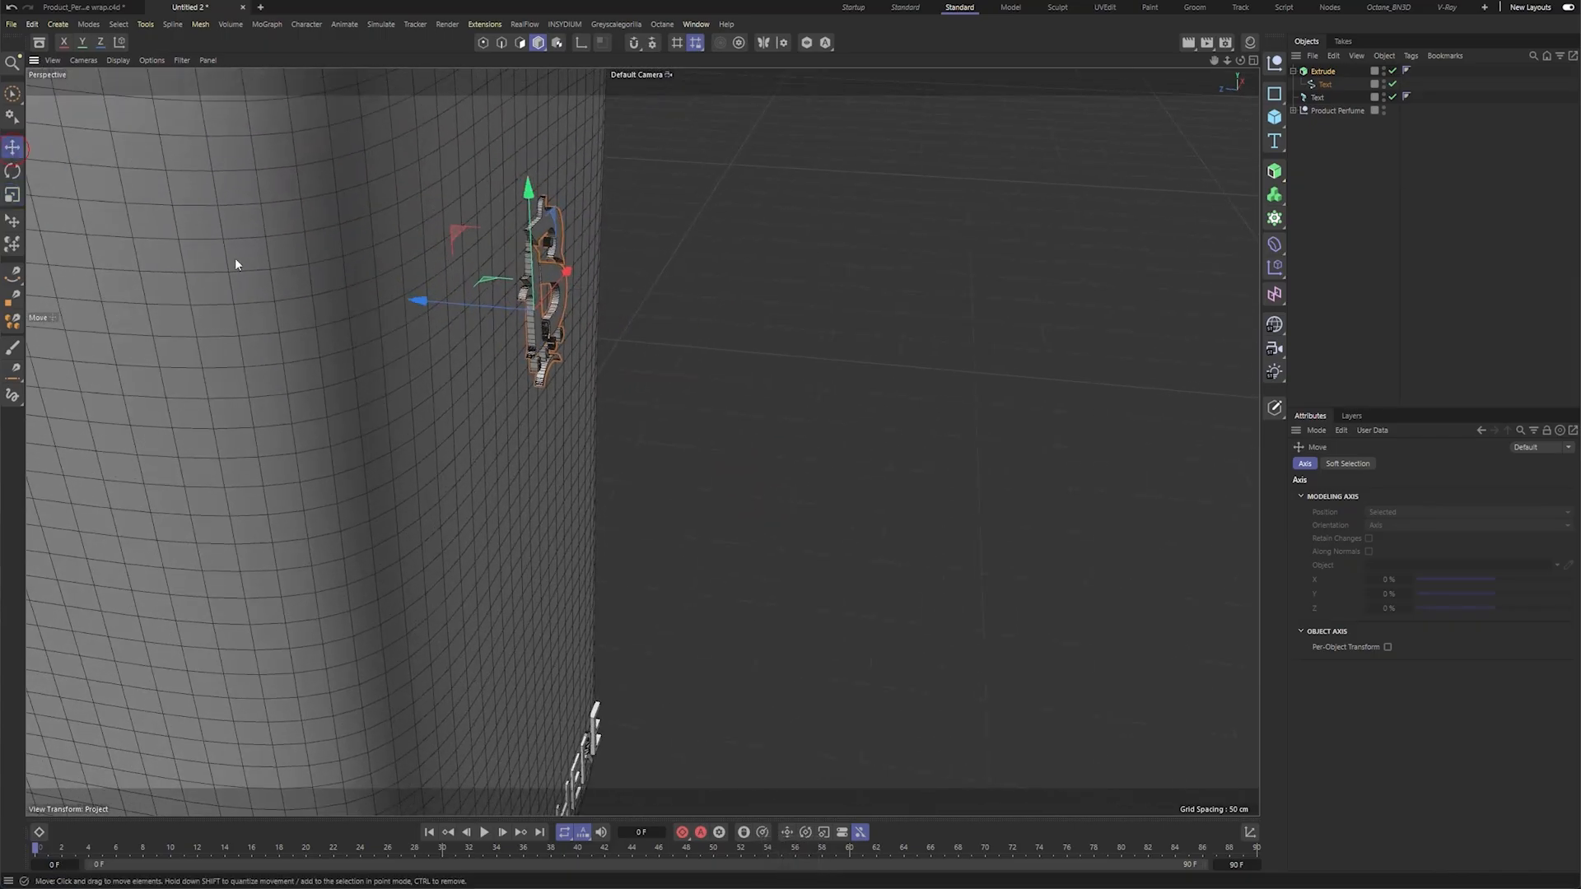
Push the extruded logo back in small moves until it sits against the bottle's front surface.
{"action": "left_click_drag", "start_coordinate": [423, 299], "coordinate": [411, 302]}
{"action": "right_click_drag", "start_coordinate": [552, 330], "coordinate": [568, 329], "text": "alt"}
{"action": "middle_click_drag", "start_coordinate": [538, 329], "coordinate": [553, 362], "text": "alt"}
{"action": "right_click_drag", "start_coordinate": [545, 331], "coordinate": [552, 330]}
{"action": "middle_click_drag", "start_coordinate": [553, 362], "coordinate": [563, 369], "text": "alt"}
{"action": "right_click_drag", "start_coordinate": [517, 359], "coordinate": [568, 357], "text": "alt"}
{"action": "left_click_drag", "start_coordinate": [516, 357], "coordinate": [540, 334], "text": "alt"}
{"action": "right_click_drag", "start_coordinate": [494, 418], "coordinate": [555, 410], "text": "alt"}
{"action": "left_click_drag", "start_coordinate": [446, 404], "coordinate": [442, 403]}
Rotate the extruded logo slightly to follow the slope of the glass surface.
{"action": "key", "text": "r"}
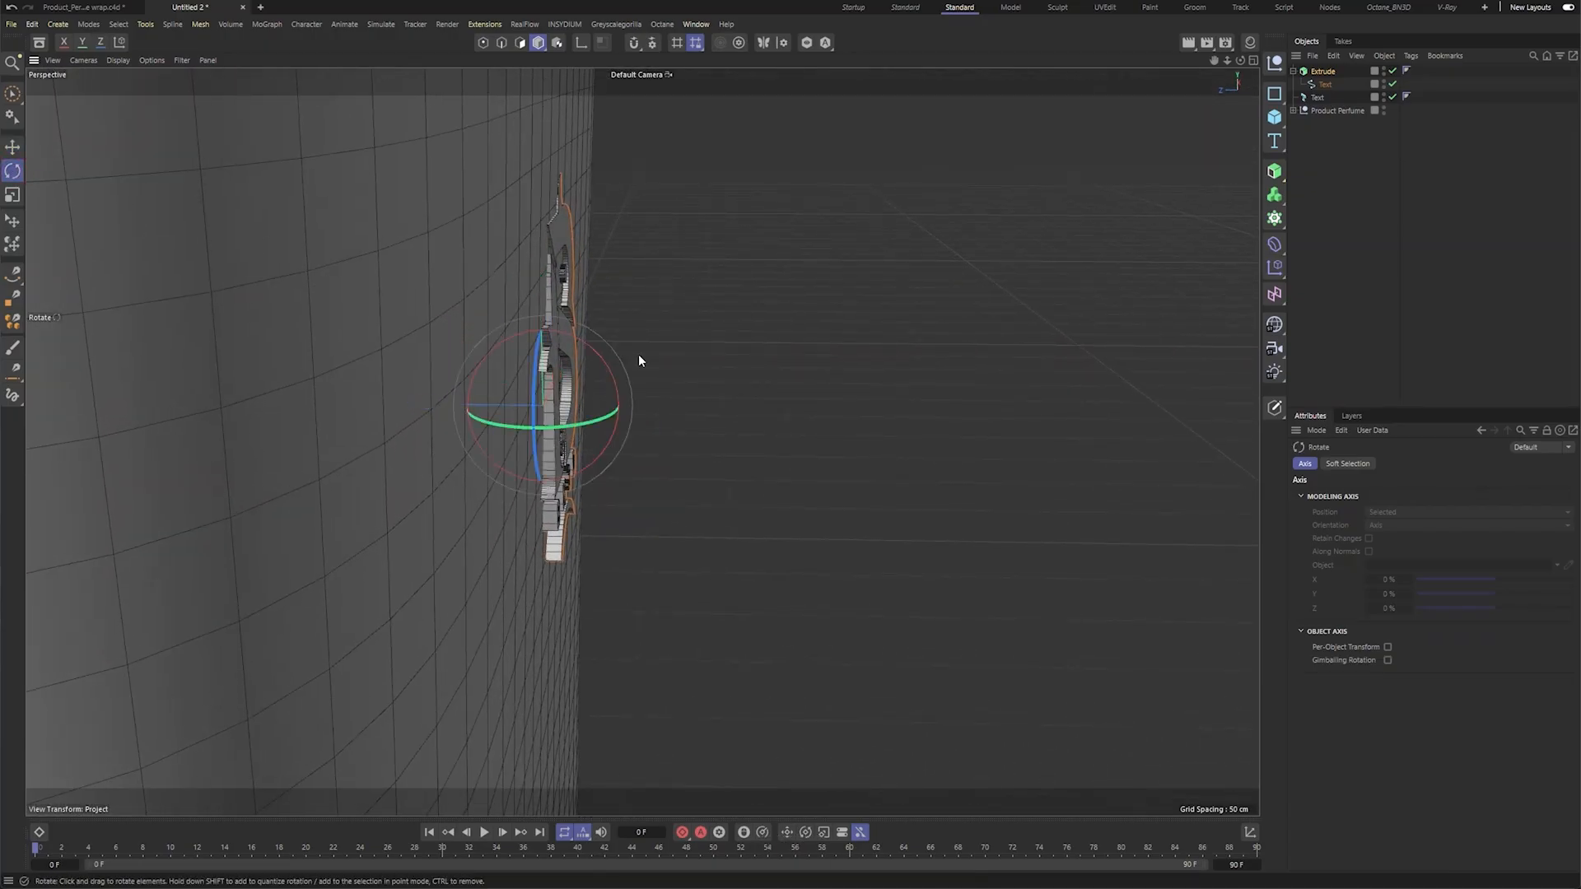
{"action": "left_click_drag", "start_coordinate": [606, 366], "coordinate": [611, 365]}
{"action": "left_click_drag", "start_coordinate": [642, 441], "coordinate": [395, 375], "text": "alt"}
{"action": "right_click_drag", "start_coordinate": [699, 434], "coordinate": [502, 461], "text": "alt"}
{"action": "middle_click_drag", "start_coordinate": [996, 518], "coordinate": [868, 438], "text": "alt"}
{"action": "right_click_drag", "start_coordinate": [867, 439], "coordinate": [703, 446], "text": "alt"}
Set the height of the LOGO HERE text to 22 cm.
{"action": "middle_click", "coordinate": [704, 448]}
{"action": "middle_click", "coordinate": [828, 615]}
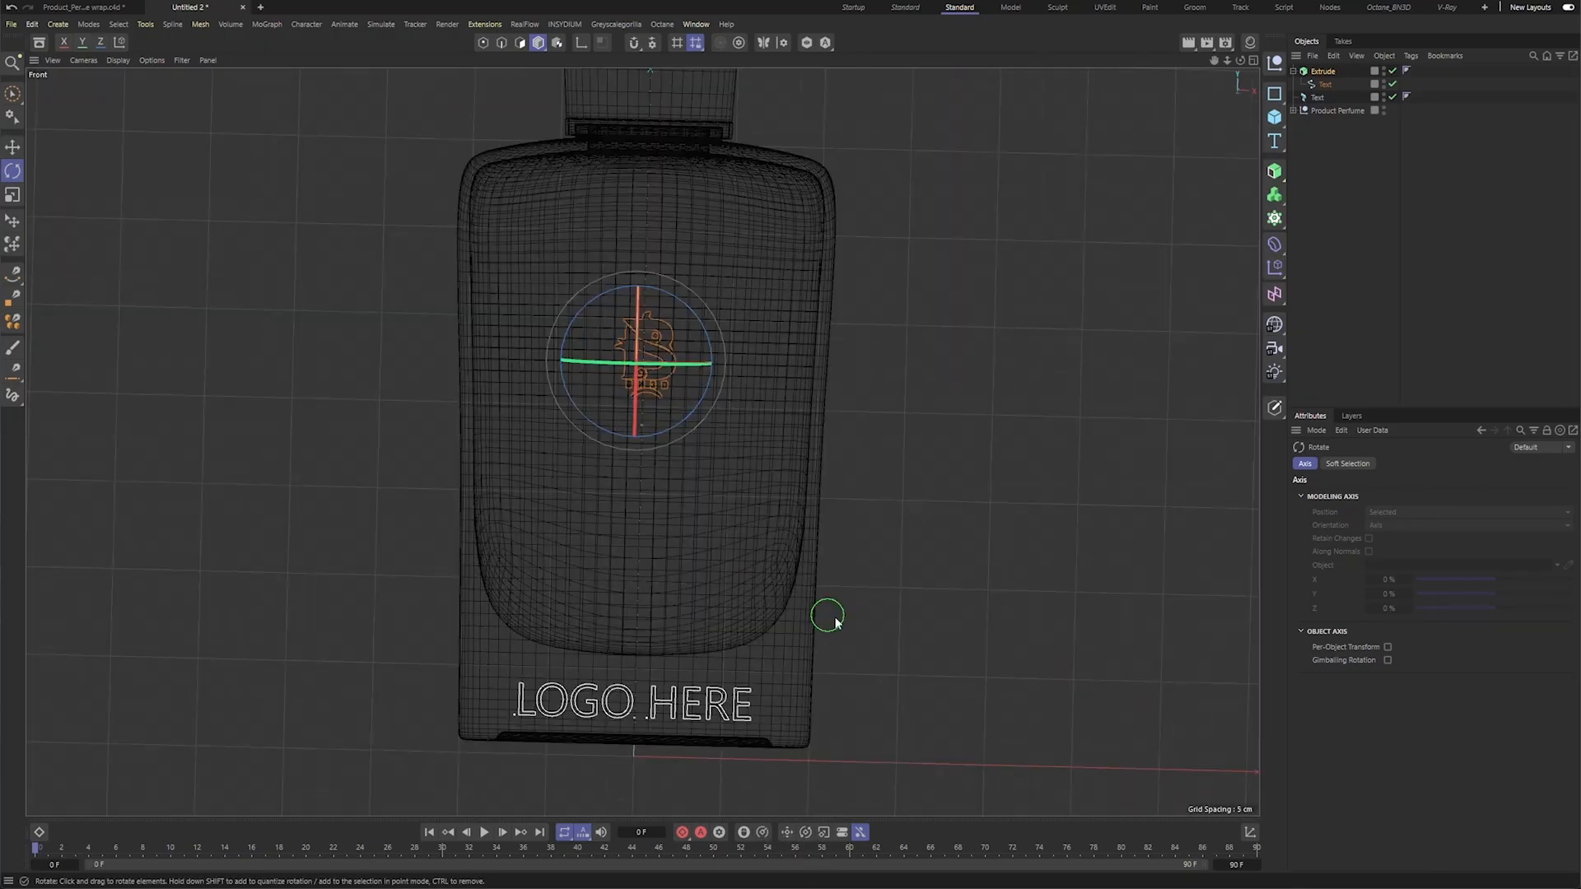
{"action": "left_click", "coordinate": [731, 705]}
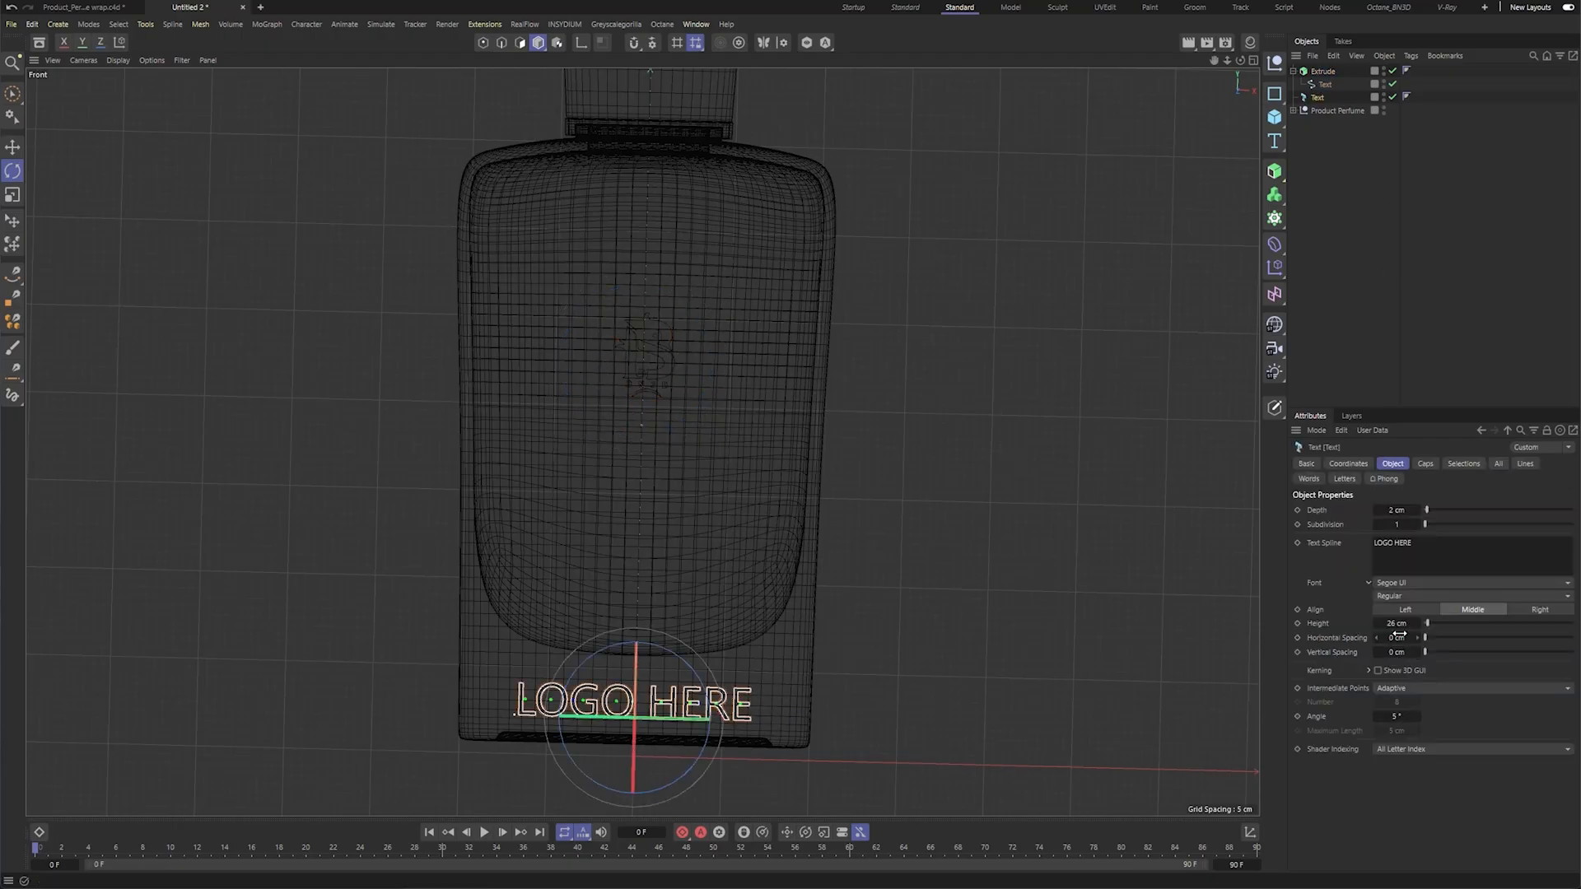
{"action": "key", "text": "shift+Tab"}
{"action": "type", "text": "20"}
{"action": "key", "text": "Return"}
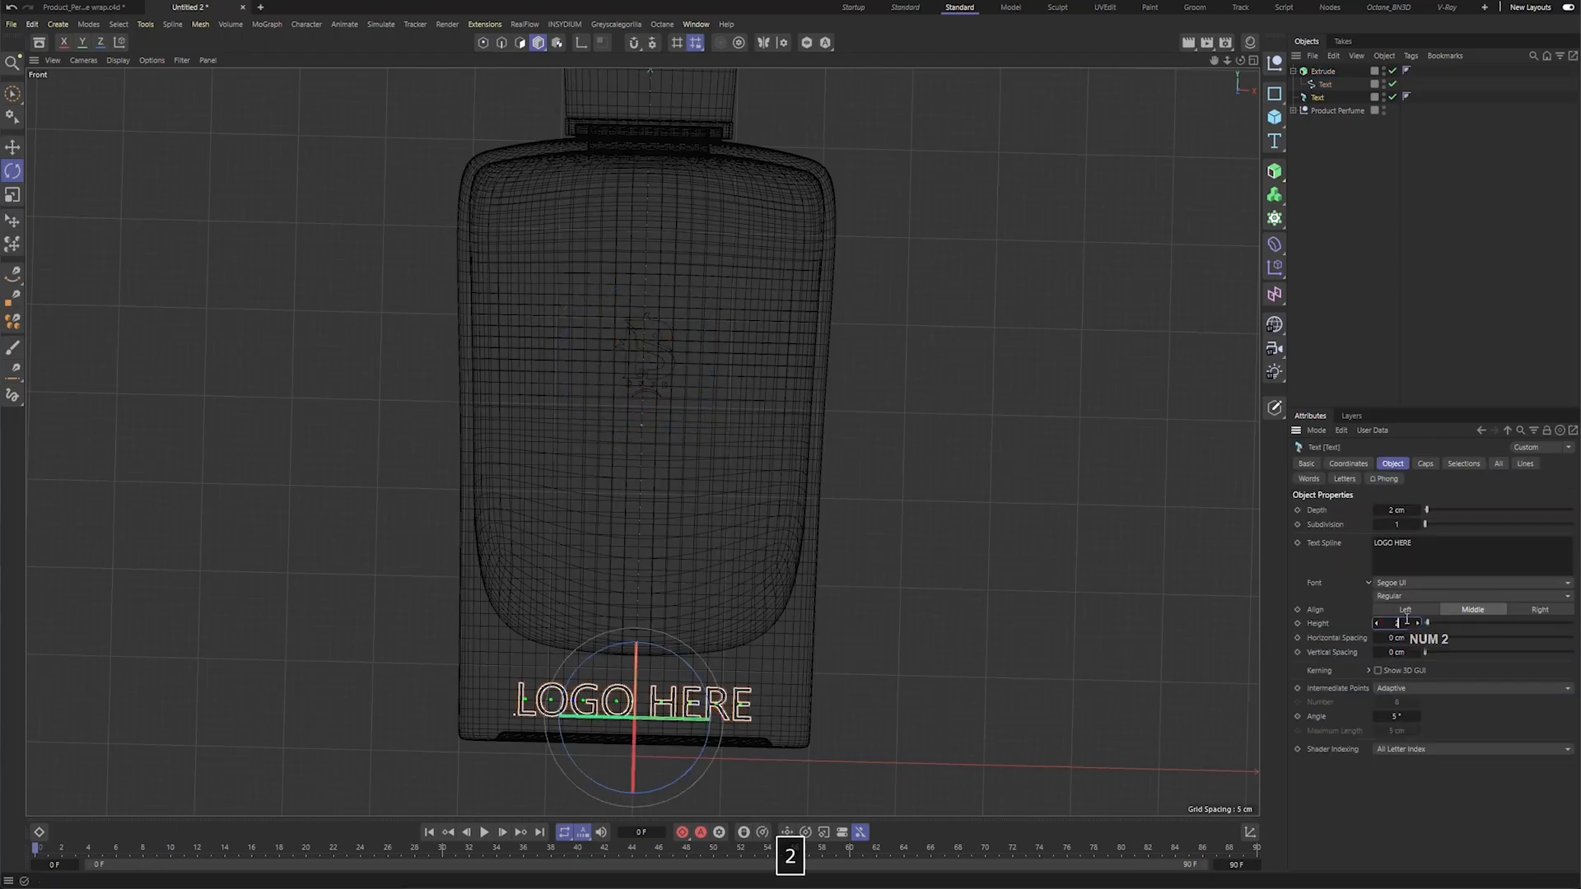
{"action": "type", "text": "22"}
{"action": "key", "text": "Return"}
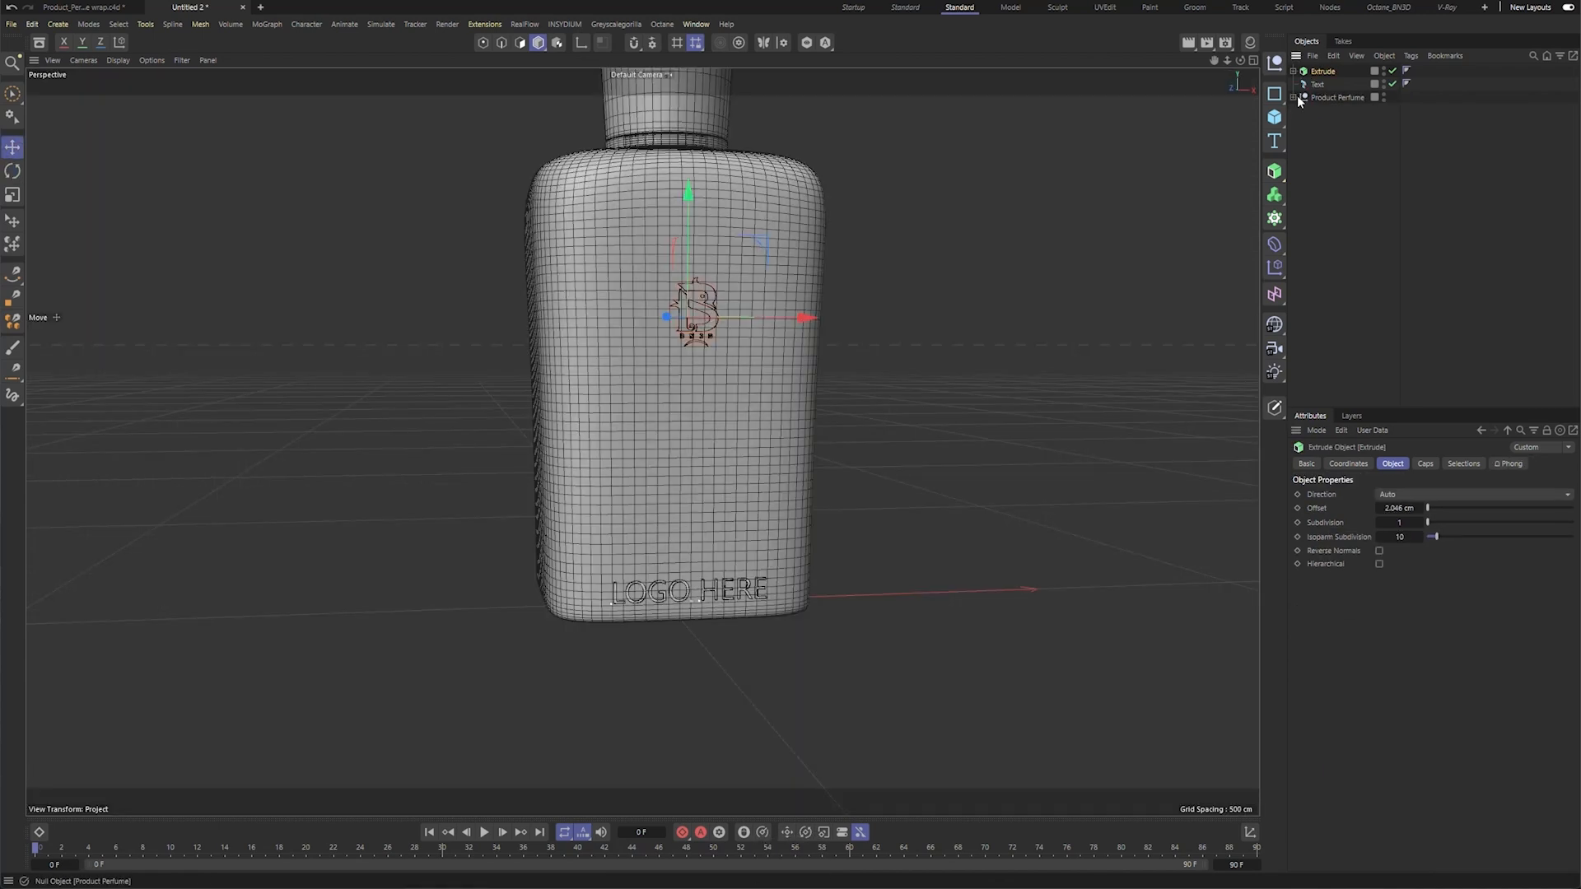
Group the Text object and the Extrude object together and rename the group LOGO.
{"action": "left_click", "coordinate": [1317, 83]}
{"action": "left_click", "coordinate": [1320, 72], "text": "shift"}
{"action": "key", "text": "alt+g"}
{"action": "double_click", "coordinate": [1318, 72]}
{"action": "type", "text": "Log"}
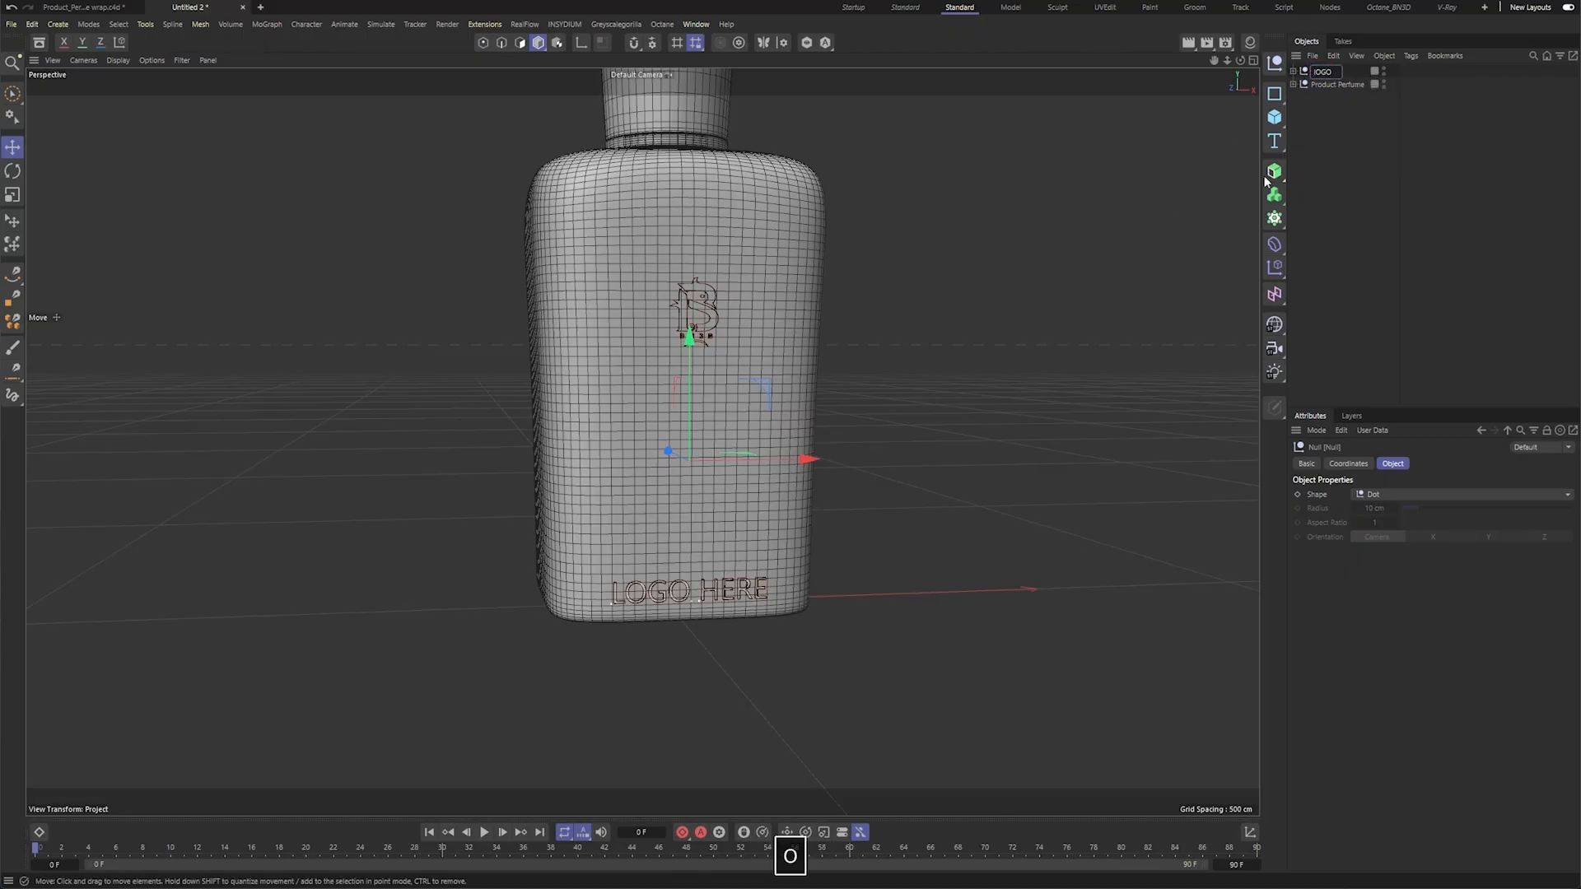
{"action": "left_click", "coordinate": [1371, 173]}
Nest the LOGO group inside the Product Perfume group and copy the whole Product Perfume group.
{"action": "left_click_drag", "start_coordinate": [1320, 73], "coordinate": [1332, 87]}
{"action": "left_click", "coordinate": [1294, 71]}
{"action": "left_click", "coordinate": [1334, 72]}
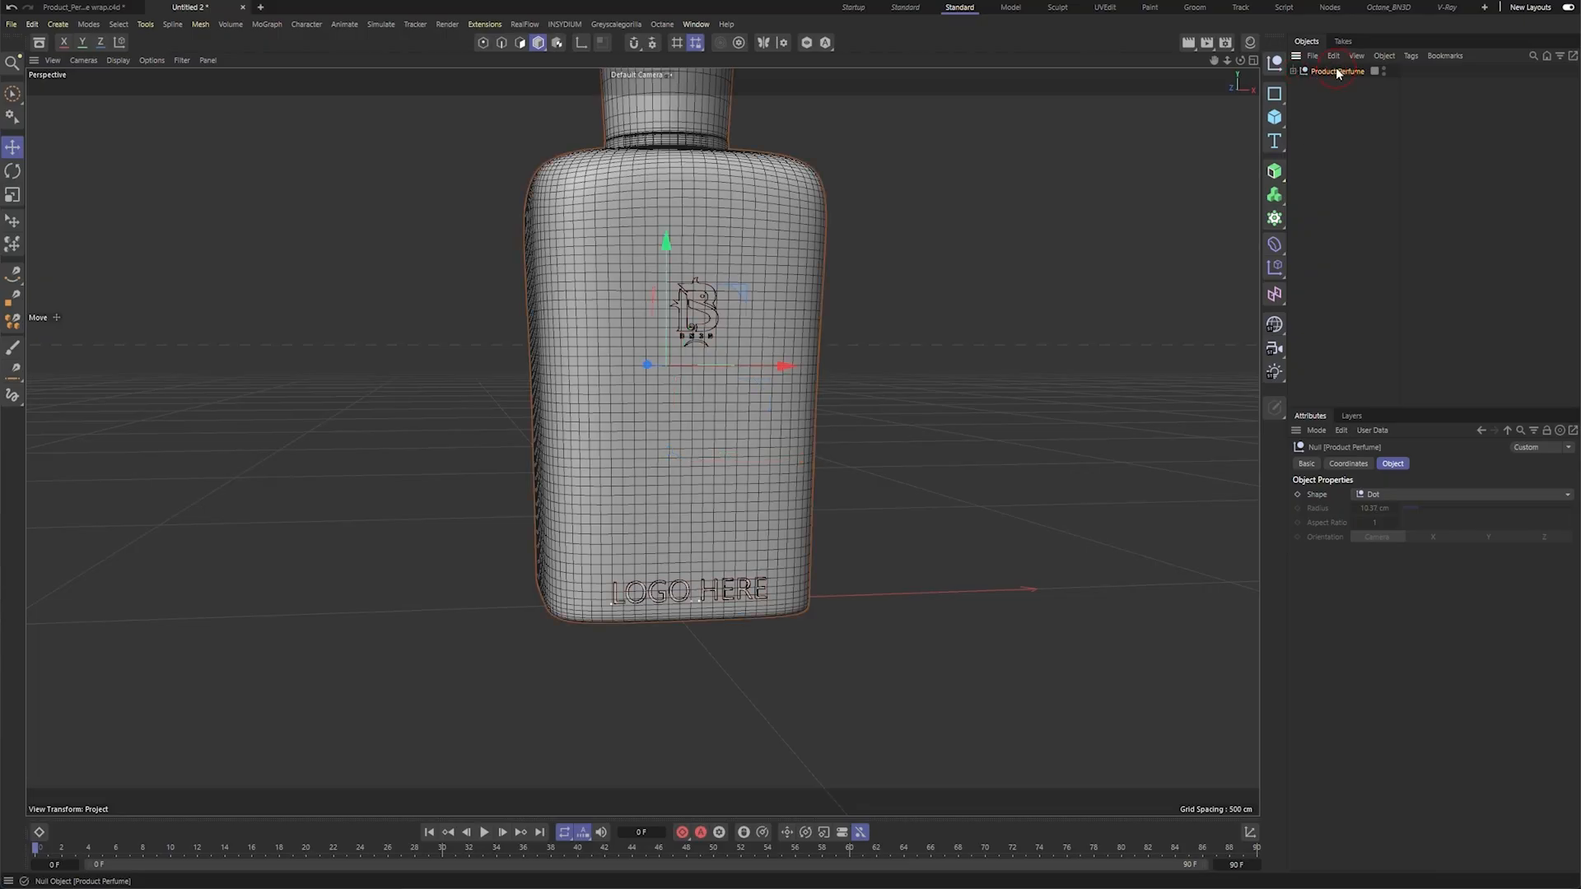
{"action": "left_click_drag", "start_coordinate": [868, 298], "coordinate": [778, 363], "text": "alt"}
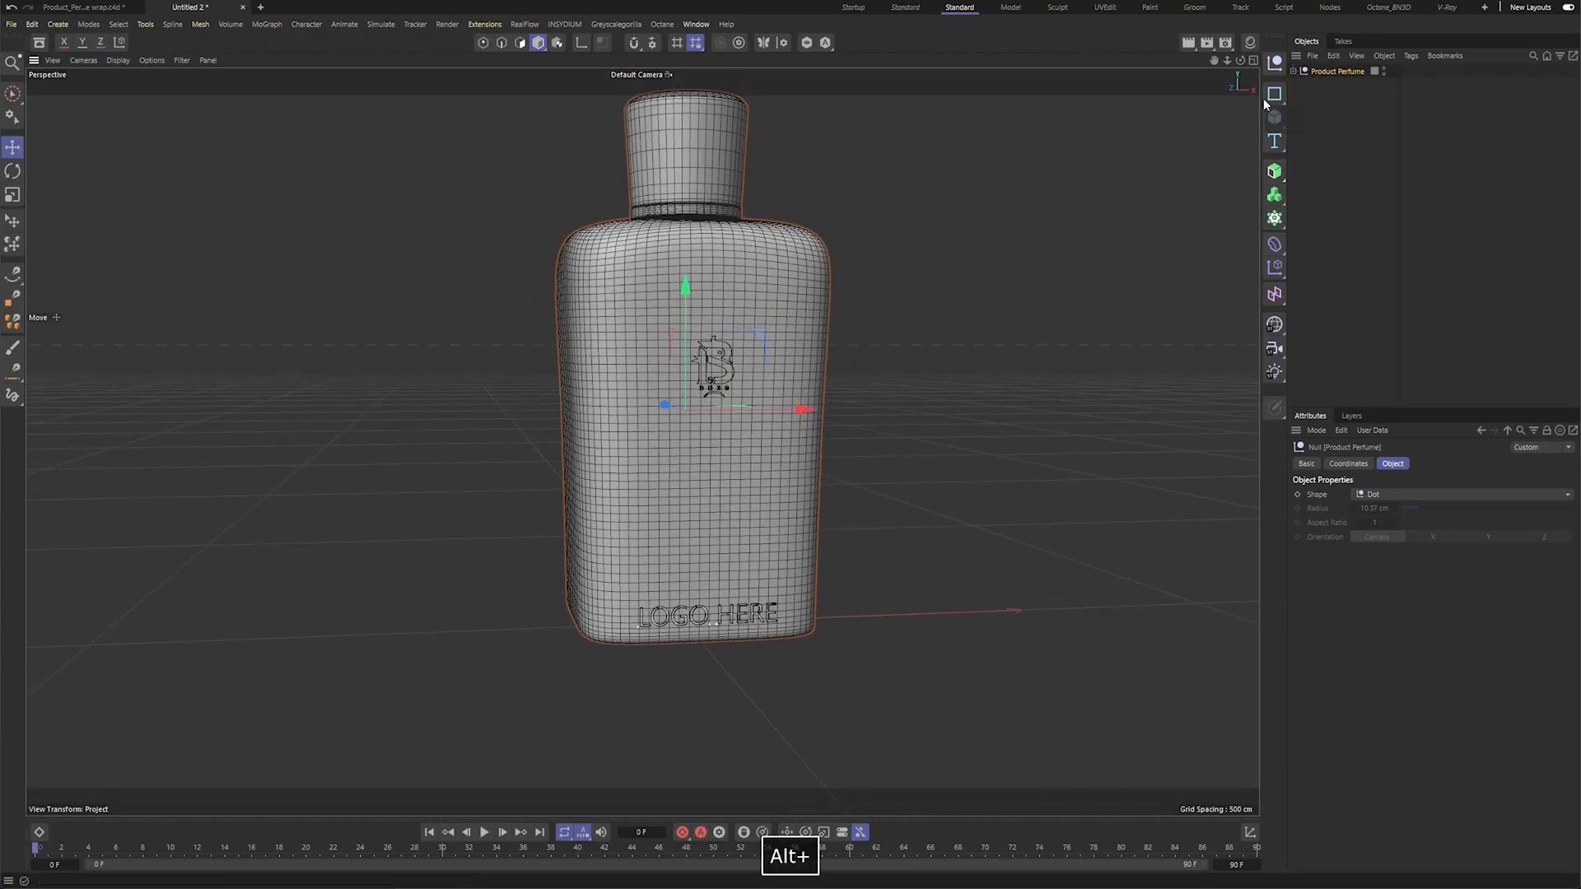
{"action": "left_click", "coordinate": [1335, 56]}
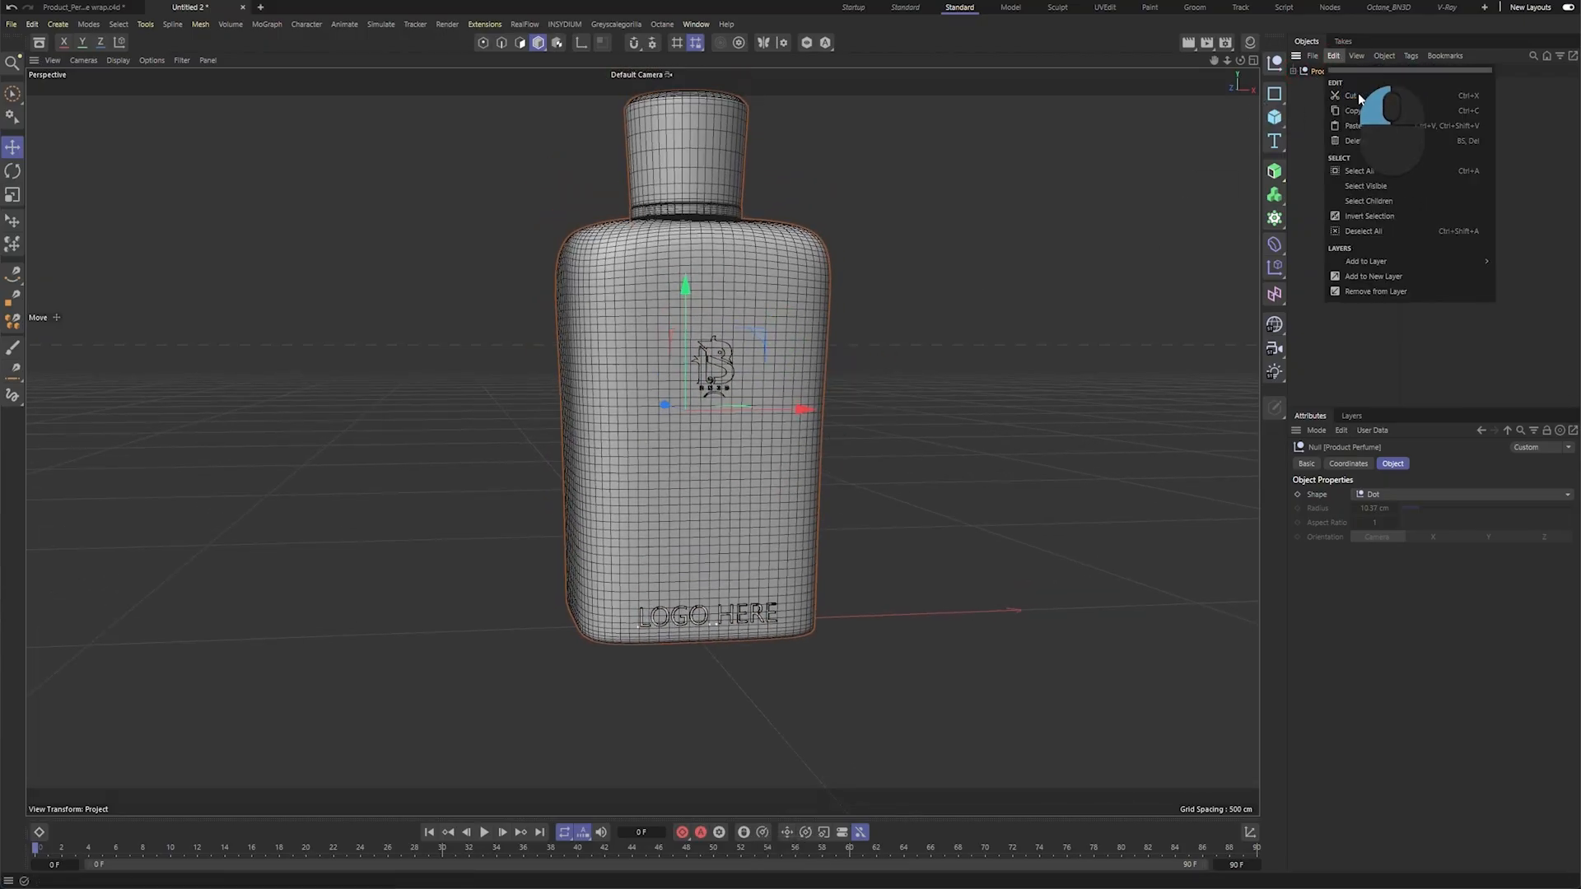
{"action": "left_click", "coordinate": [1366, 109]}
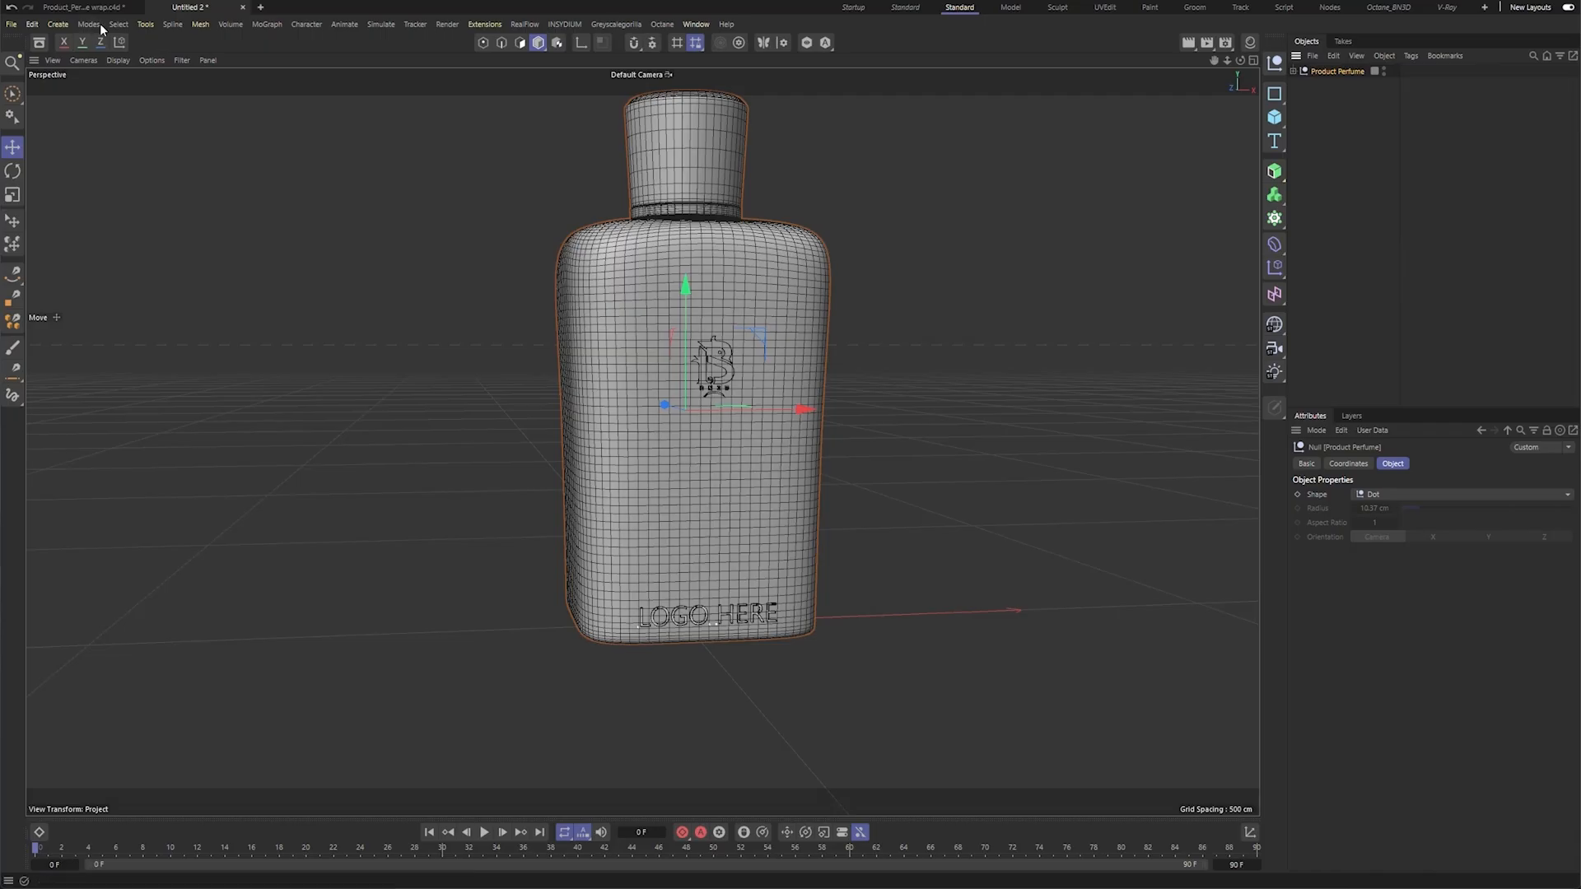
Switch to the main Product_Perfume wrap project and paste the copied Product Perfume group into it.
{"action": "left_click", "coordinate": [82, 6]}
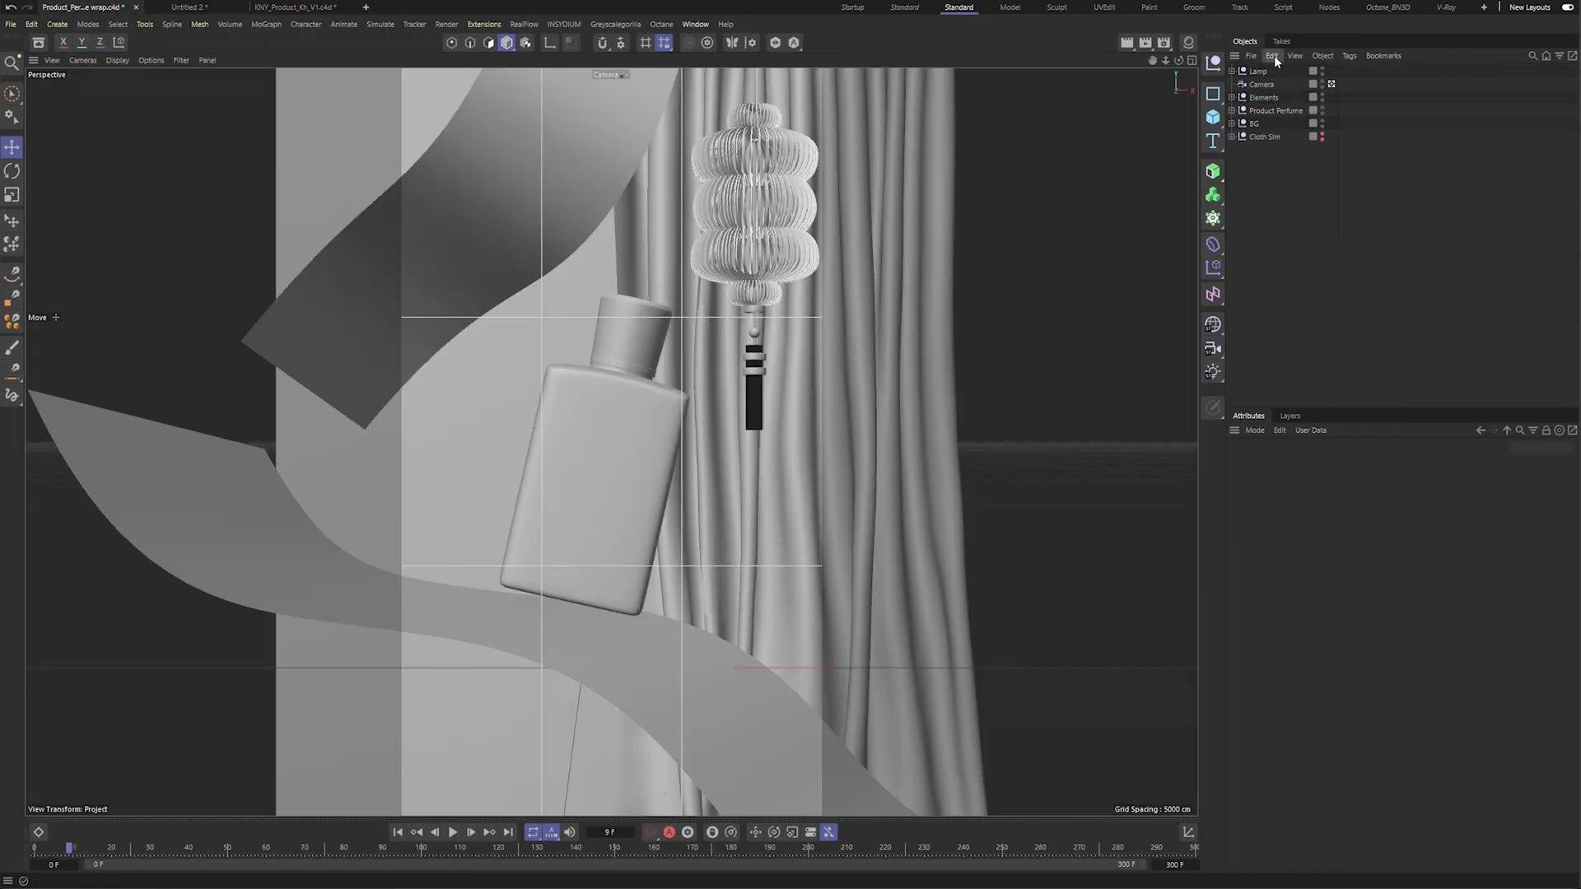
{"action": "left_click", "coordinate": [1272, 56]}
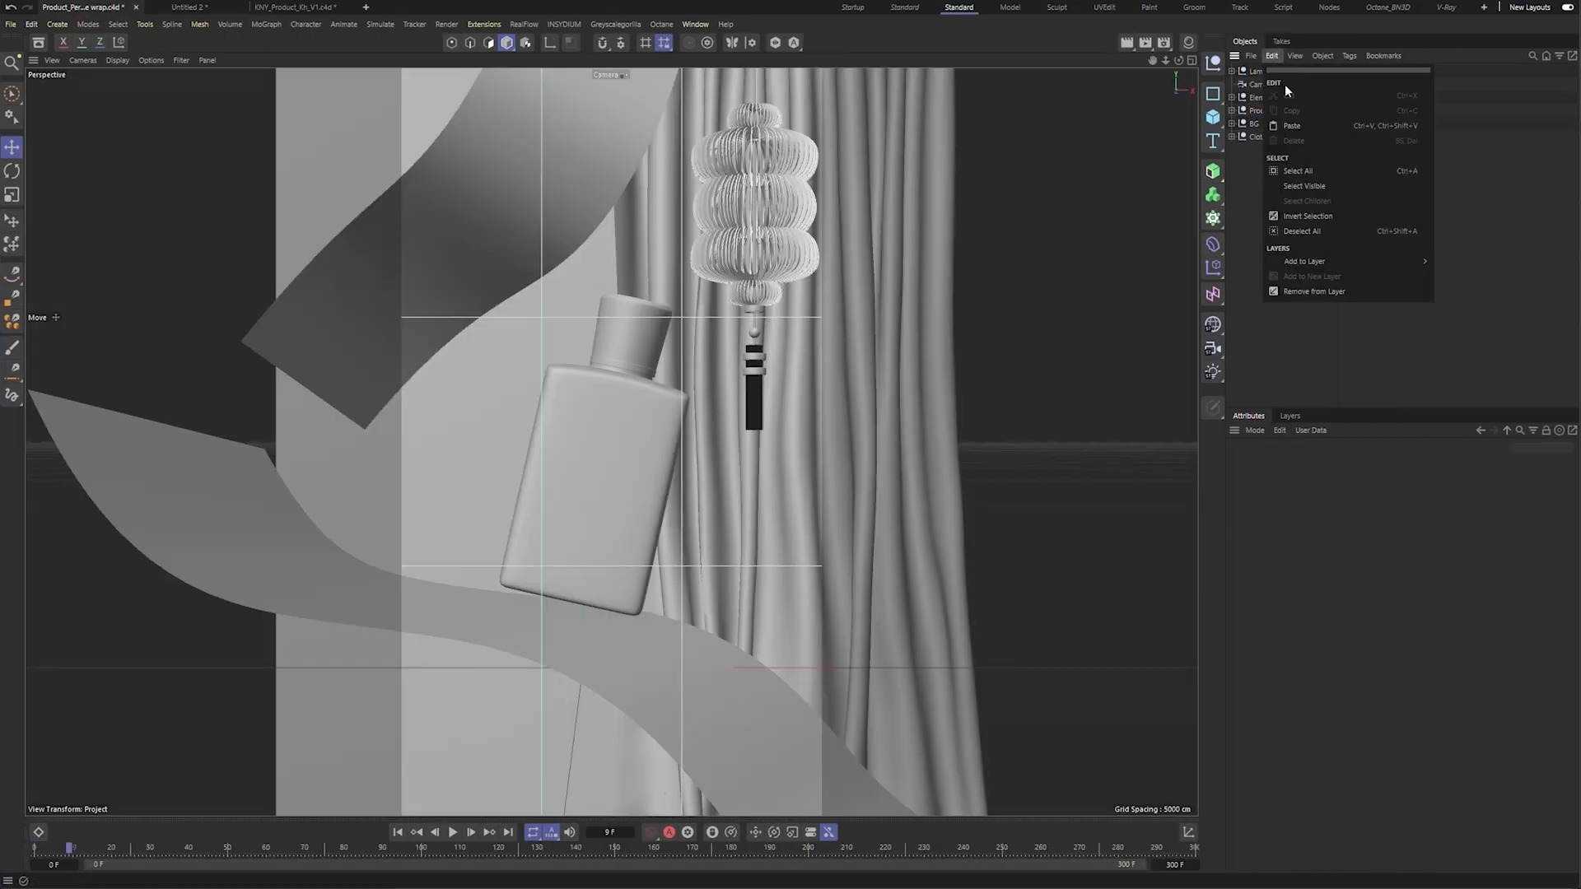
{"action": "left_click", "coordinate": [1297, 126]}
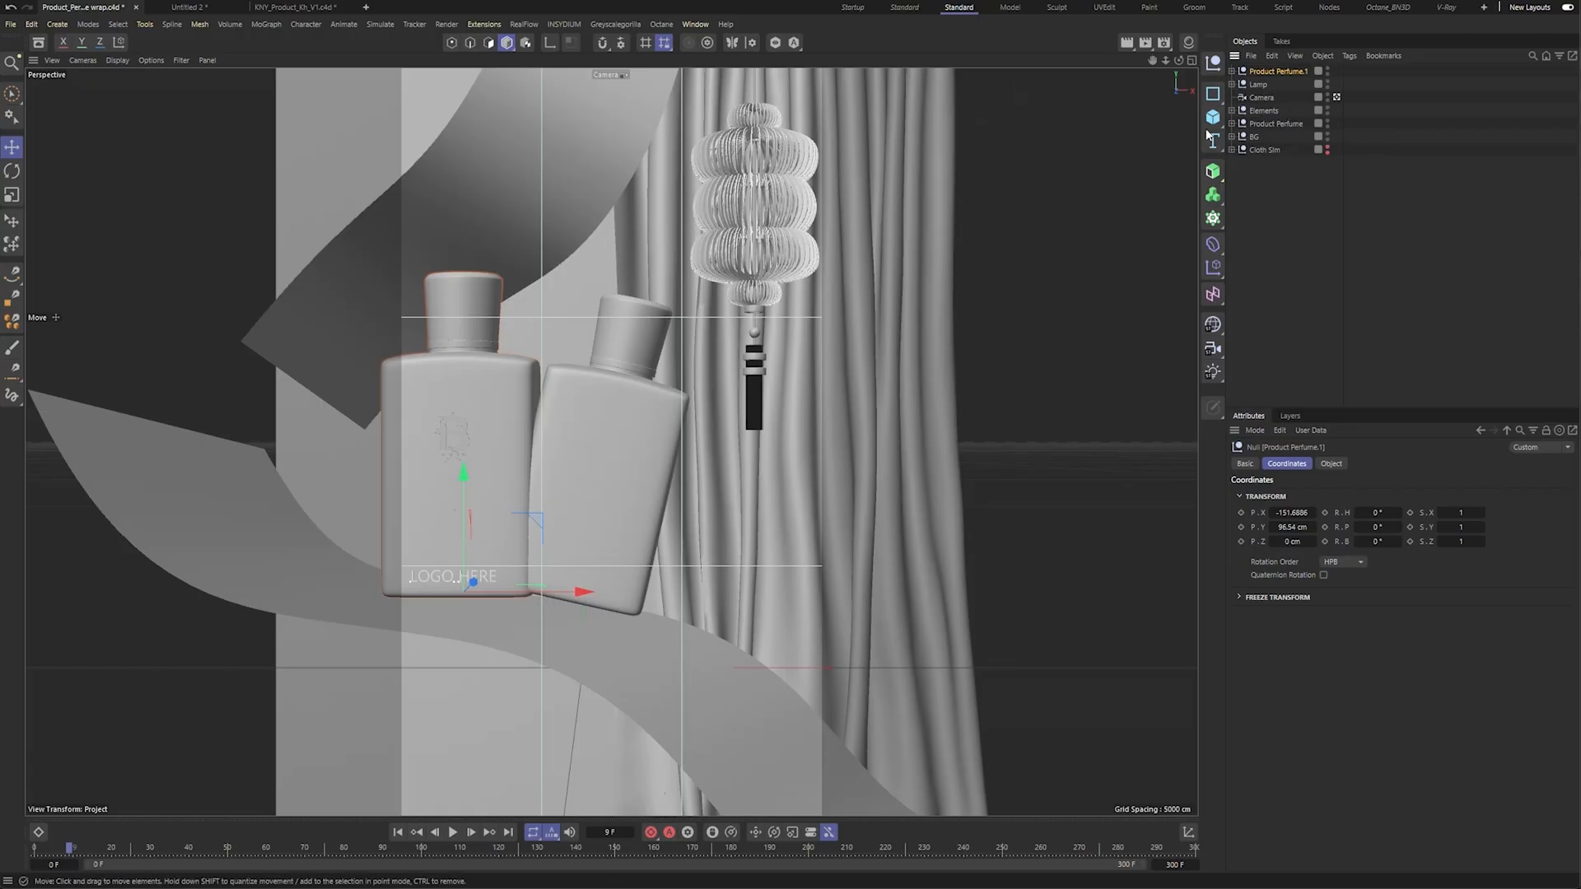
Nest the pasted Product Perfume.1 group inside the old Product Perfume group and set its X and Y position and bank rotation to 0.
{"action": "left_click_drag", "start_coordinate": [1277, 72], "coordinate": [1276, 125]}
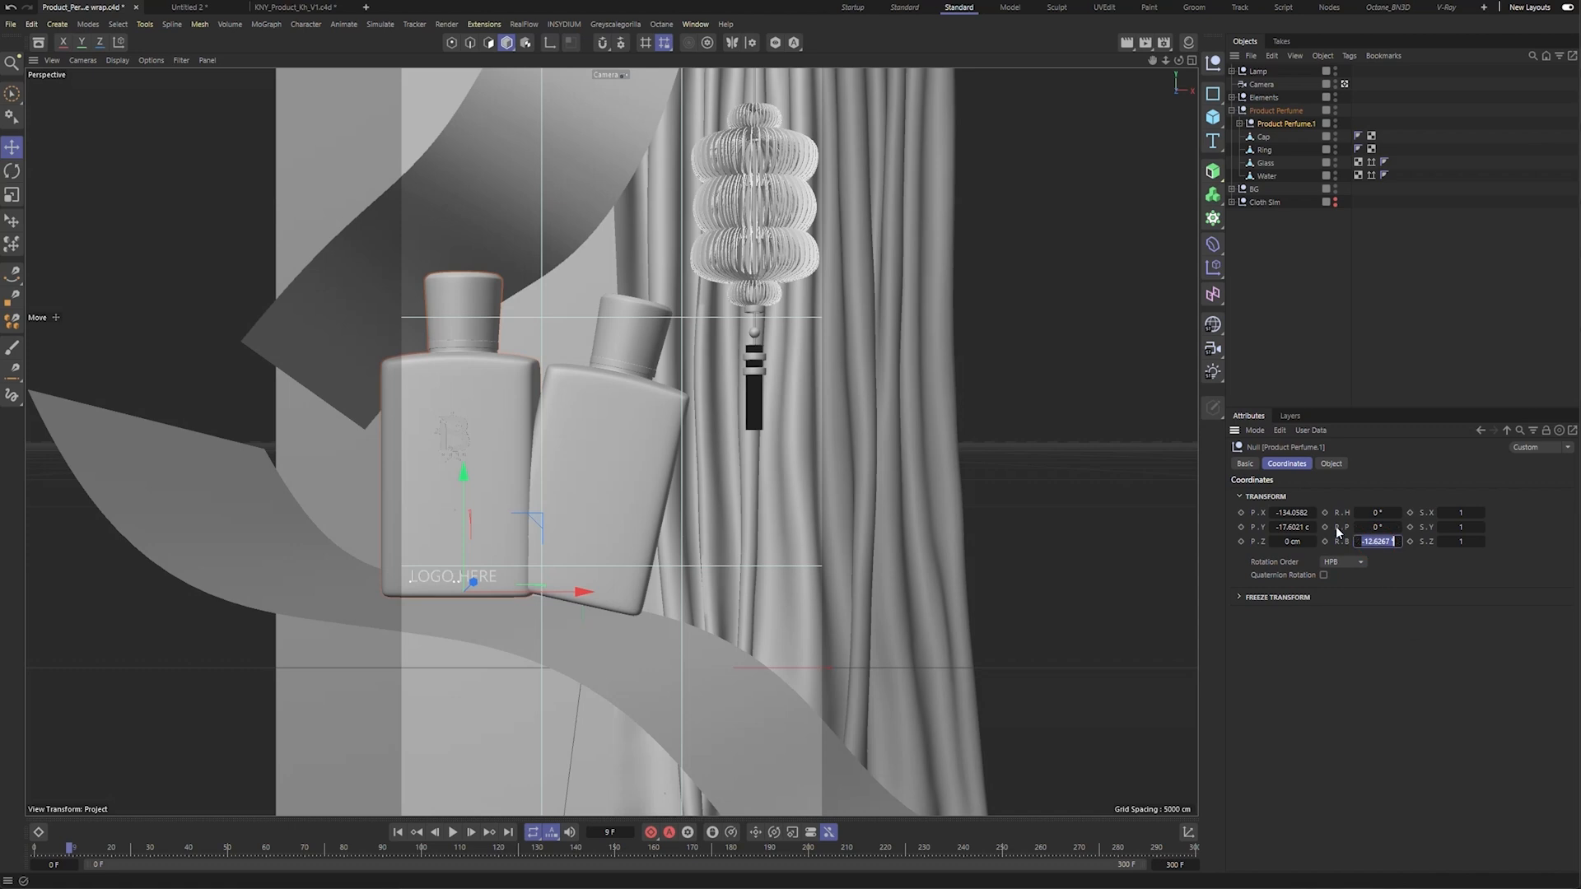
{"action": "type", "text": "0"}
{"action": "double_click", "coordinate": [1290, 514]}
{"action": "type", "text": "0"}
{"action": "double_click", "coordinate": [1291, 528]}
{"action": "type", "text": "0"}
{"action": "left_click", "coordinate": [1403, 661]}
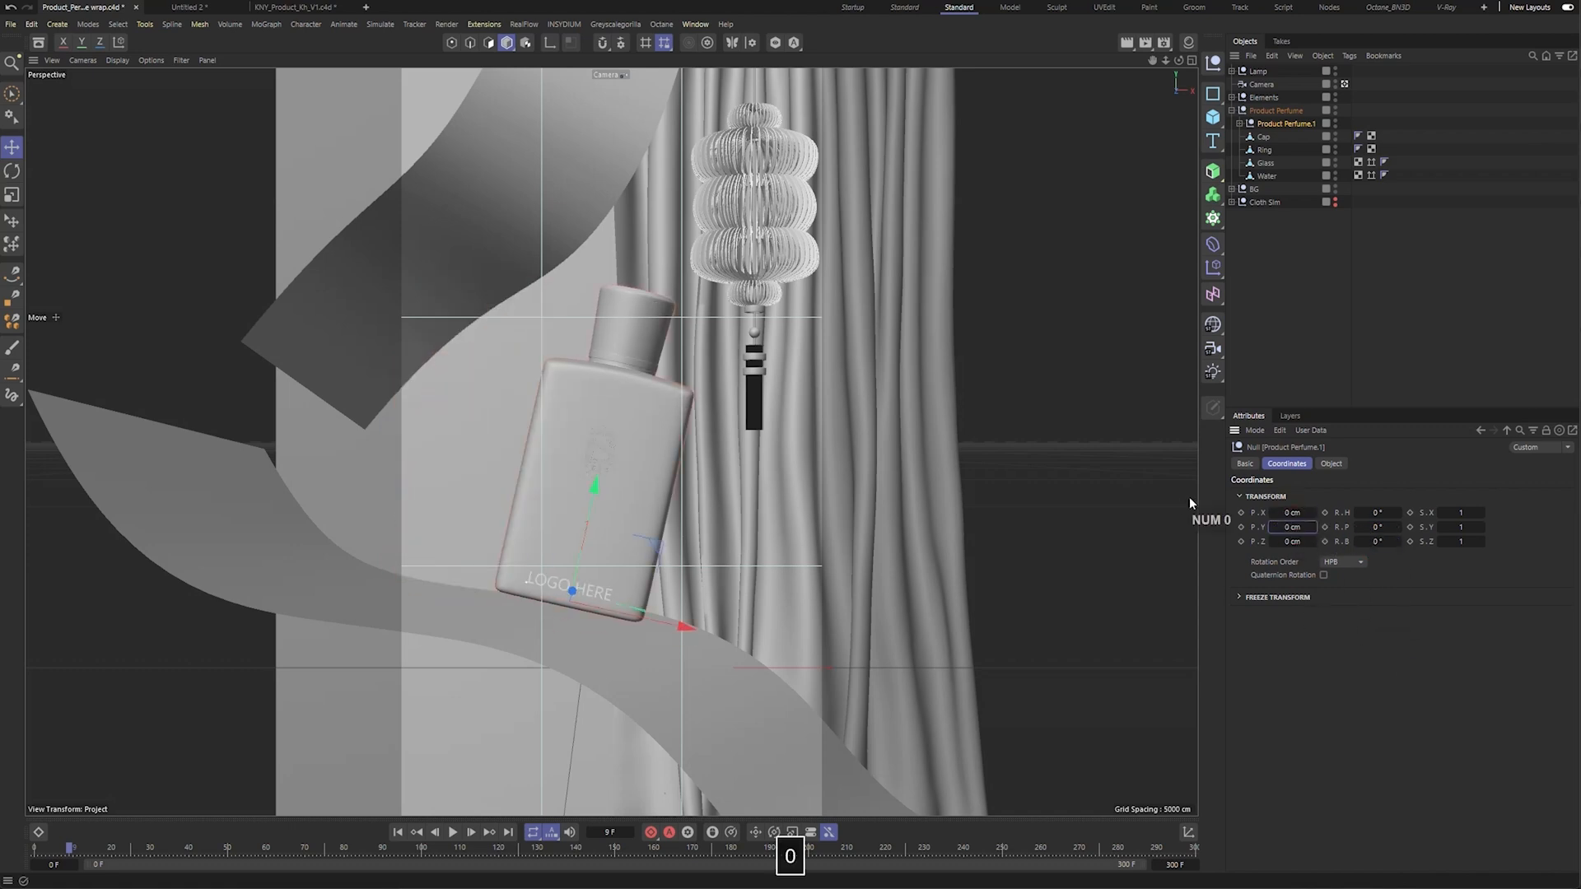
Scale the Product Perfume.1 group down slightly to match the size of the old bottle.
{"action": "left_click", "coordinate": [1327, 229]}
{"action": "left_click", "coordinate": [1287, 124]}
{"action": "left_click", "coordinate": [8, 198]}
{"action": "mouse_move", "coordinate": [449, 543]}
{"action": "left_mouse_down", "text": "shift"}
{"action": "mouse_move", "coordinate": [431, 560]}
{"action": "mouse_move", "coordinate": [448, 567]}
{"action": "left_mouse_up", "text": "shift"}
Move Product Perfume.1 out of the old Product Perfume group and delete the old group with its meshes.
{"action": "left_click", "coordinate": [1273, 113], "text": "shift"}
{"action": "left_click_drag", "start_coordinate": [1275, 116], "coordinate": [1270, 107], "text": "shift"}
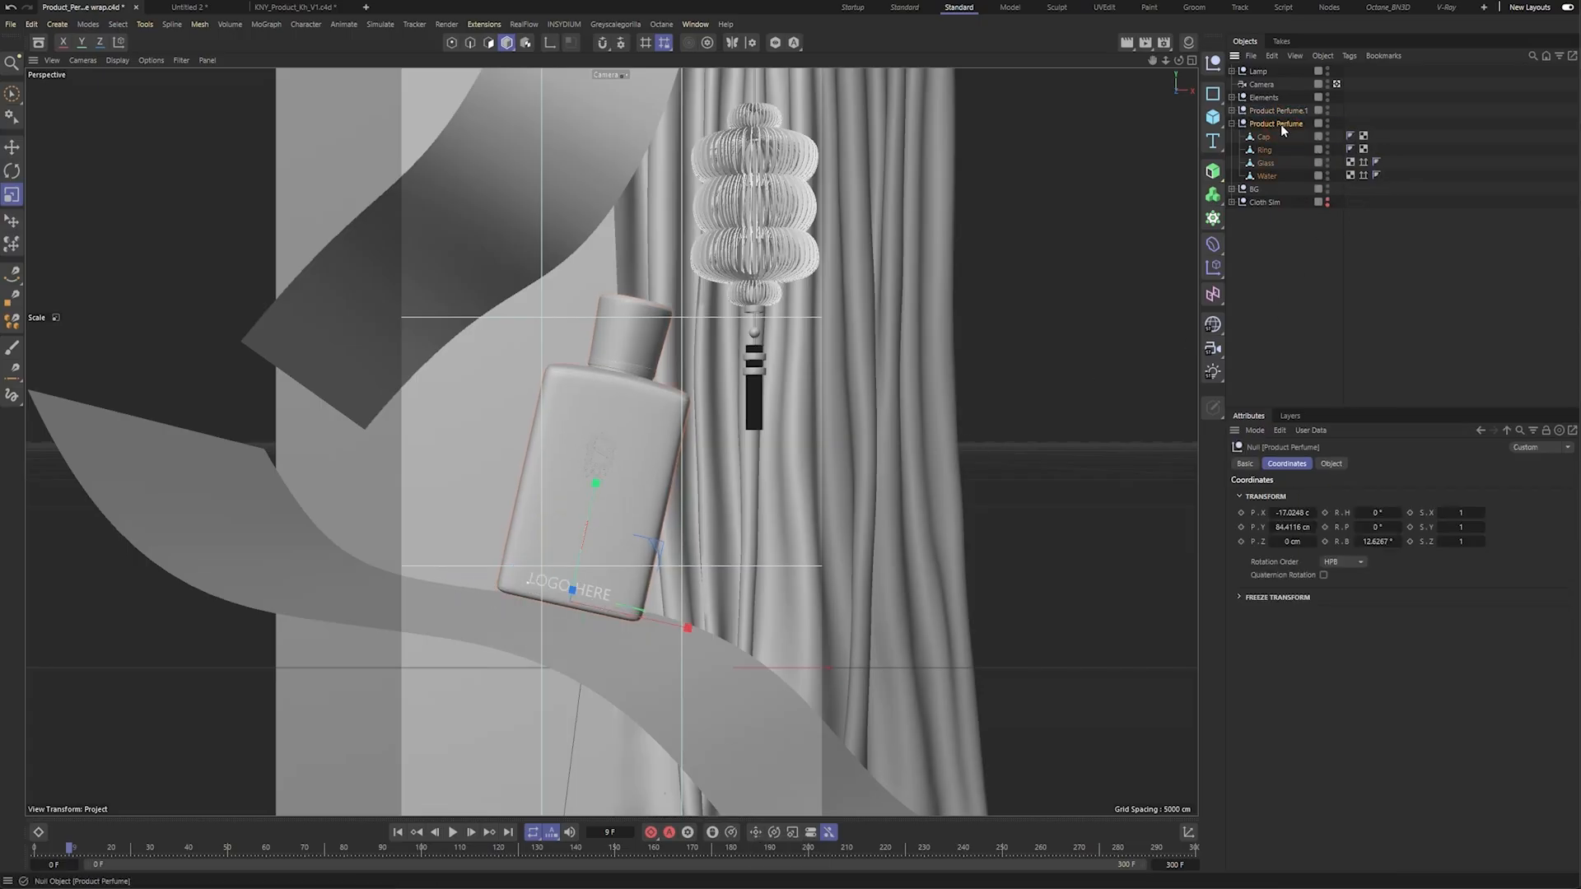
{"action": "key", "text": "Delete"}
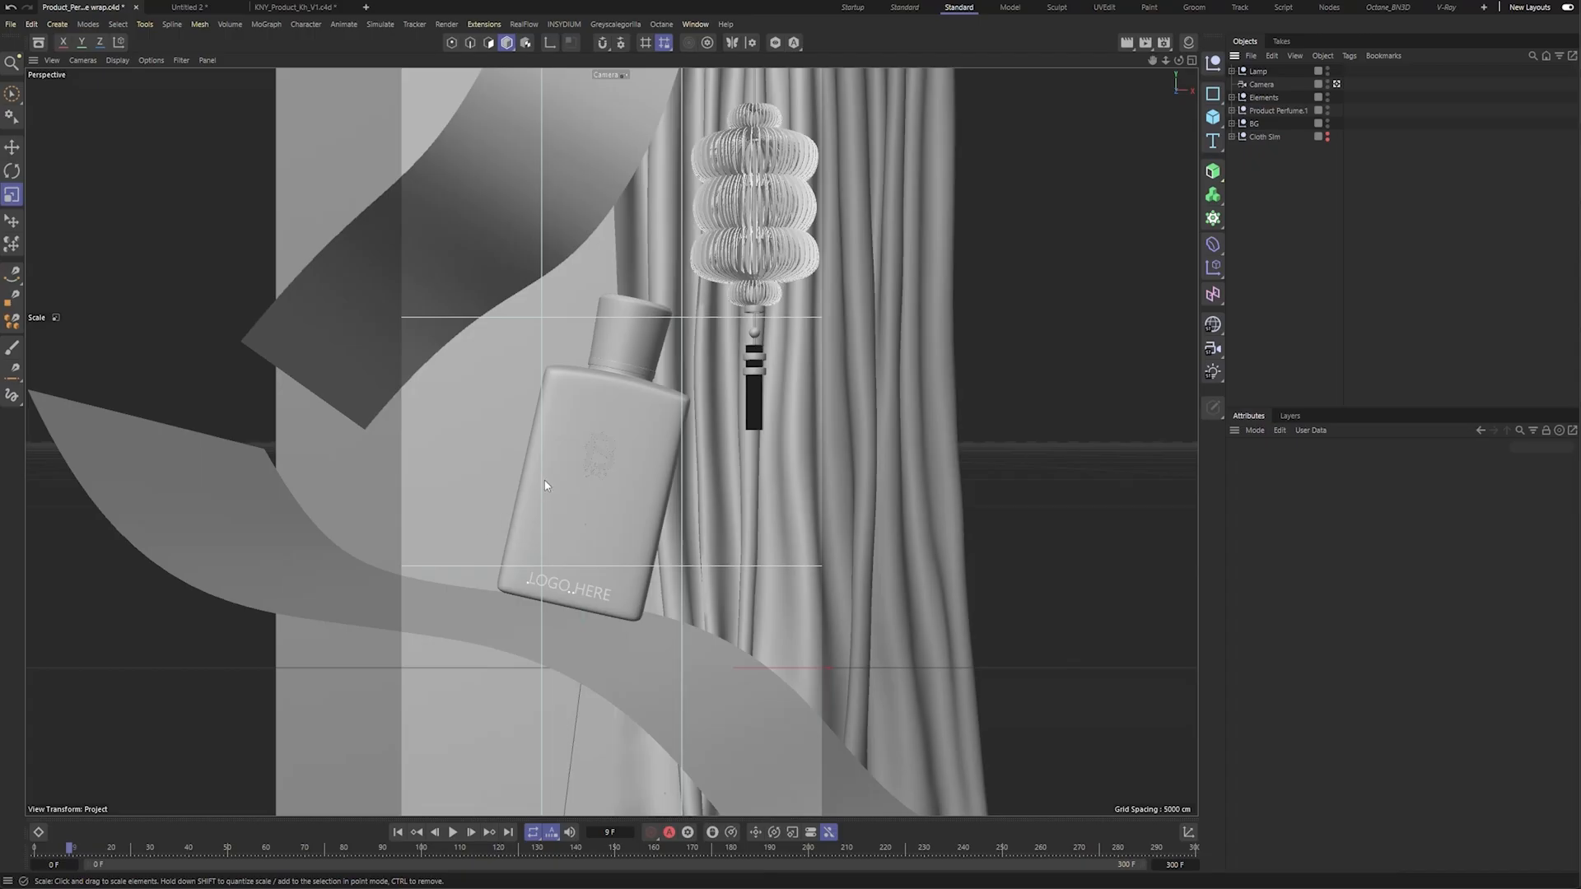
Rename the Product Perfume.1 group to Product Perfume.
{"action": "left_click", "coordinate": [1289, 111]}
{"action": "double_click", "coordinate": [1289, 111]}
{"action": "key", "text": "BackSpace"}
{"action": "key", "text": "BackSpace"}
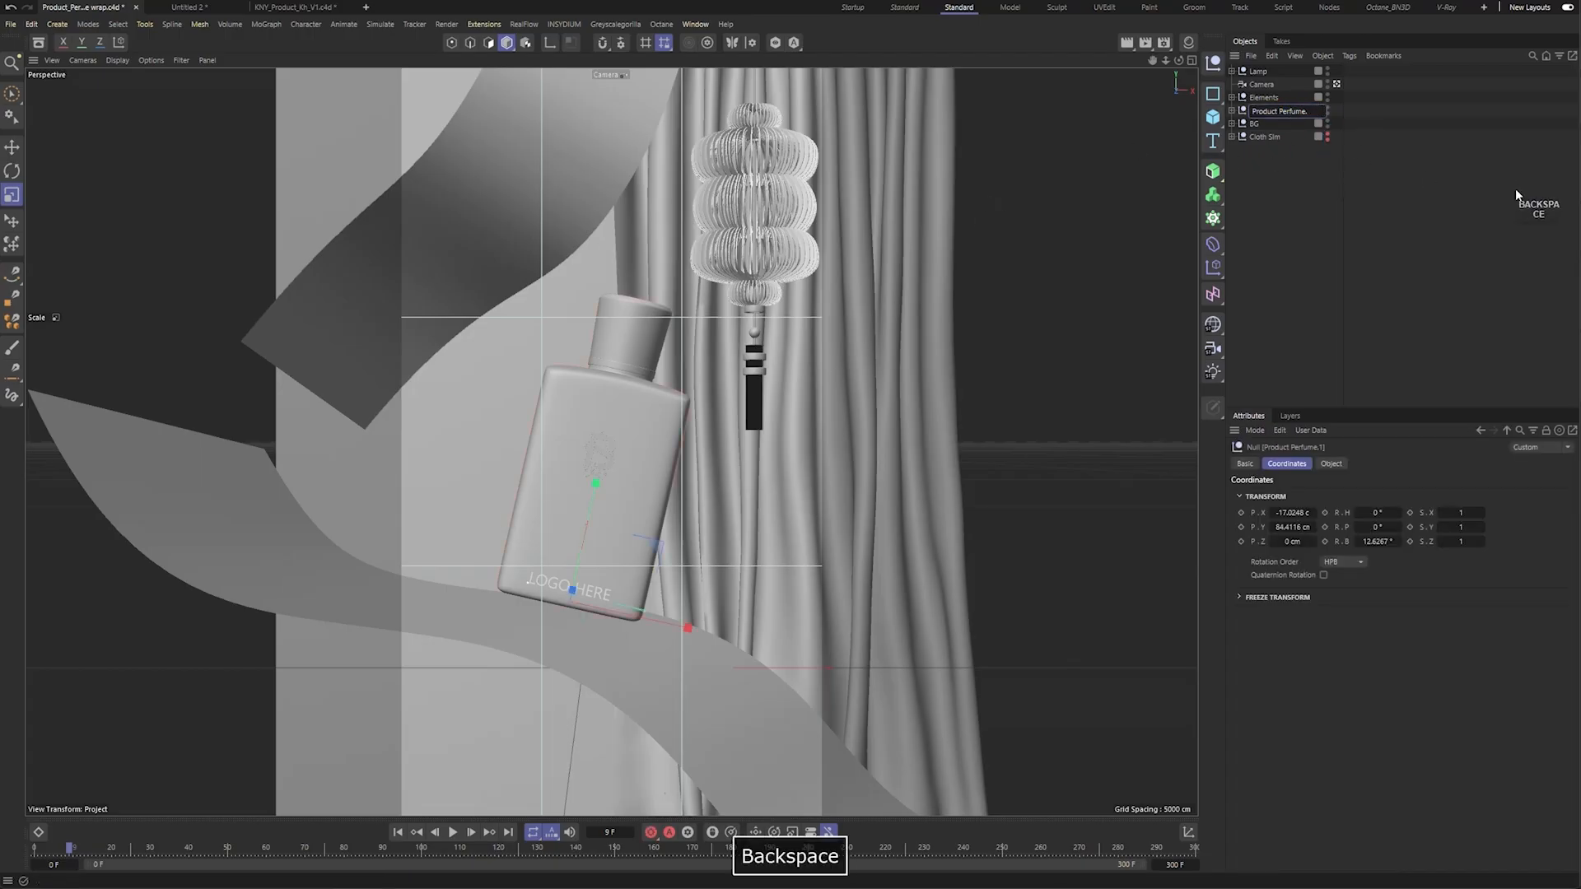
{"action": "left_click", "coordinate": [1325, 240]}
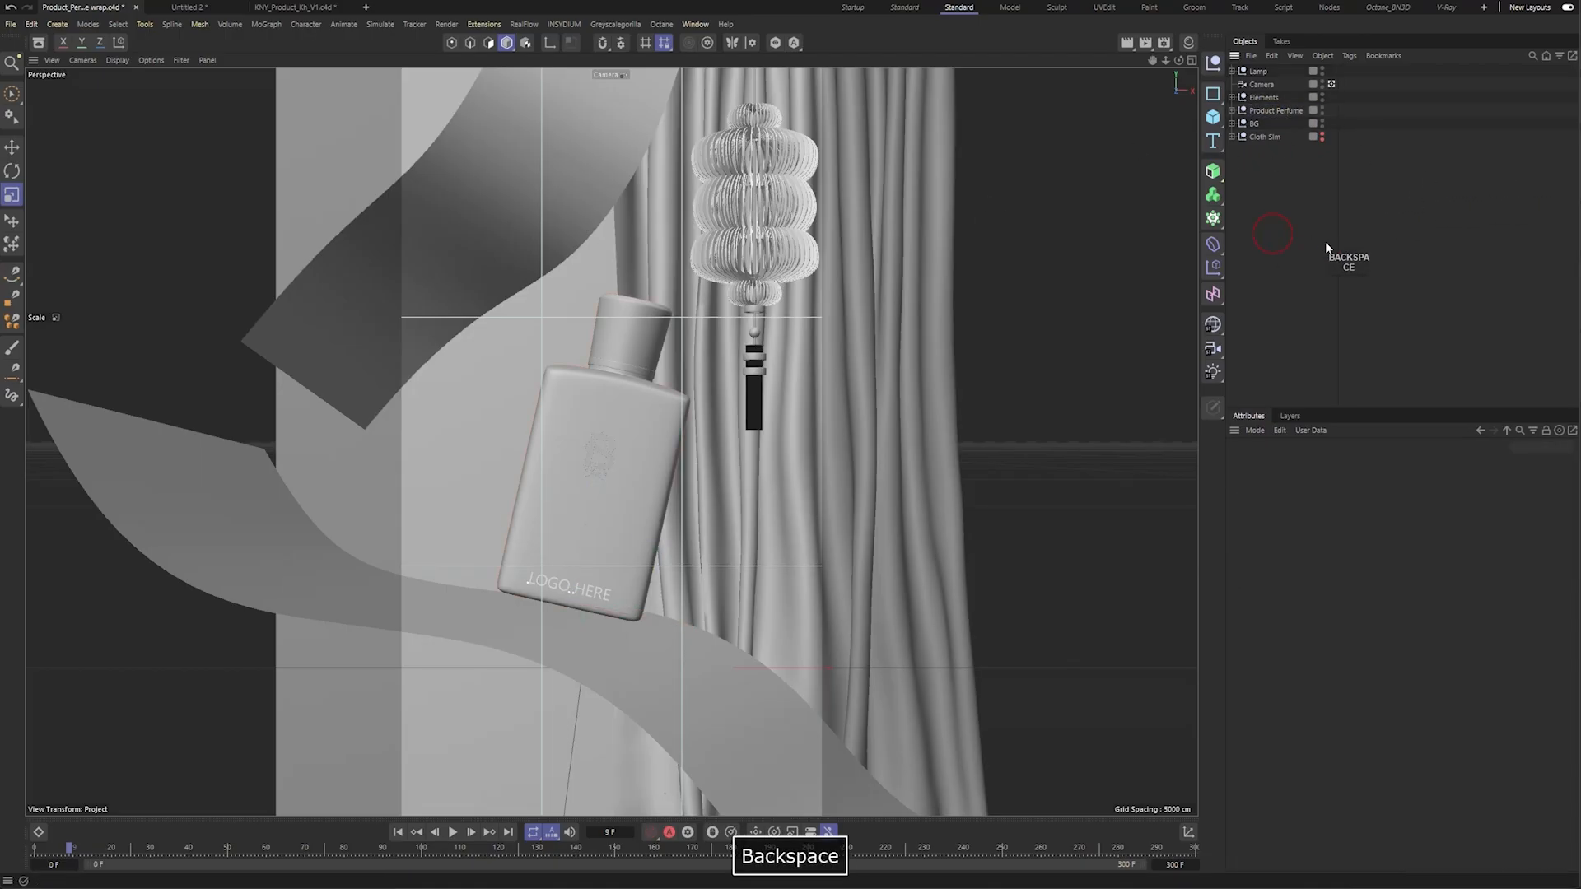
Place Lamp below Camera and give the Lamp, Elements, Product Perfume and BG groups the open folder icon preset.
{"action": "left_click", "coordinate": [1257, 125]}
{"action": "left_click_drag", "start_coordinate": [1258, 71], "coordinate": [1265, 84]}
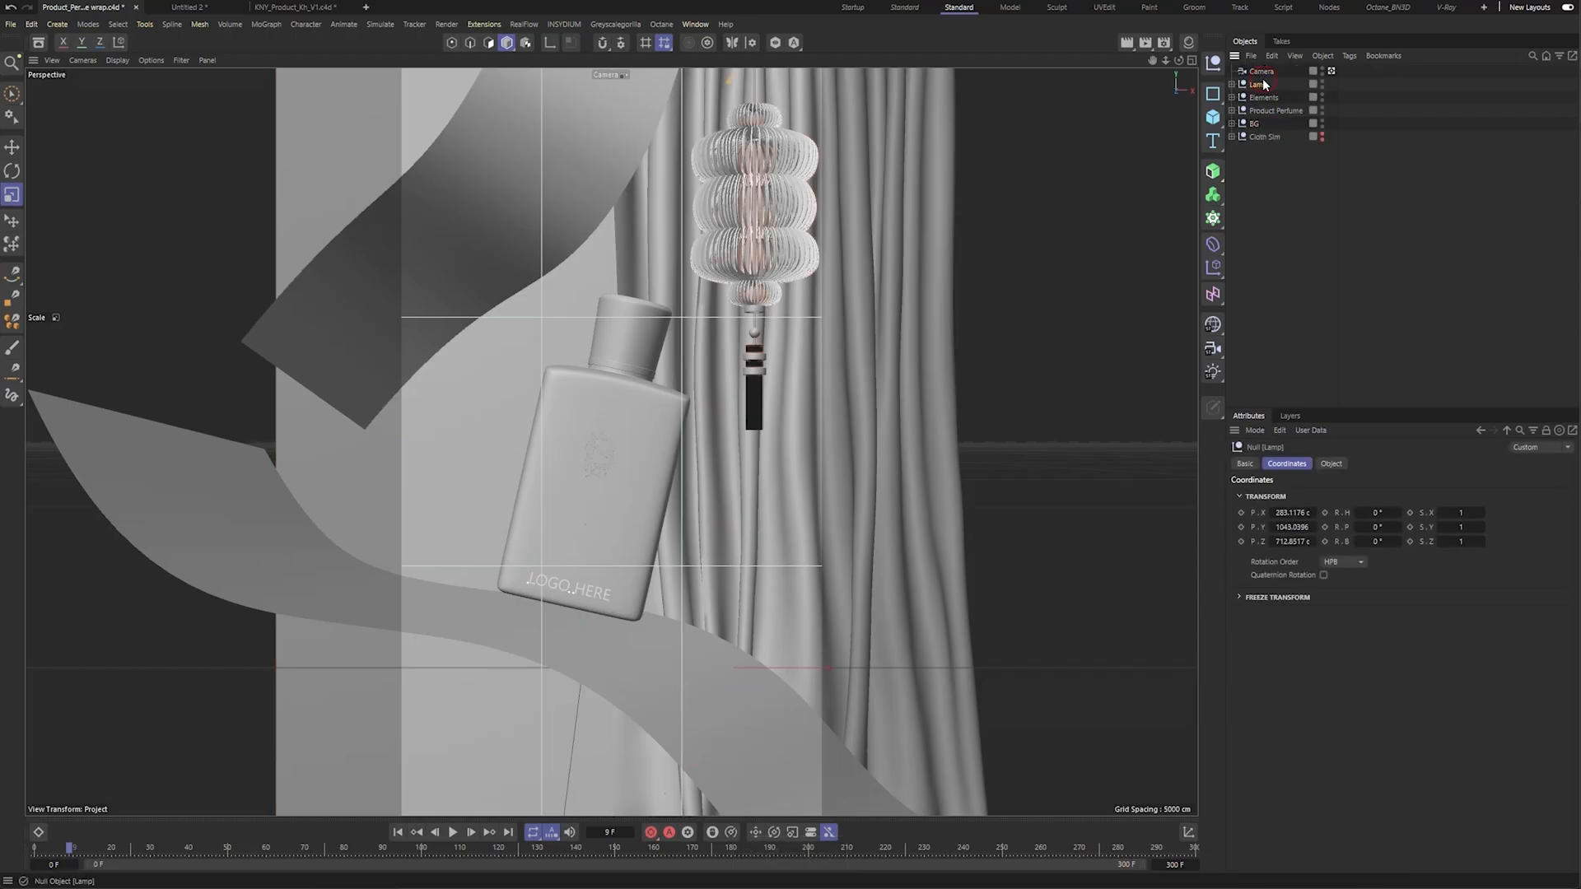
{"action": "left_click", "coordinate": [1252, 123], "text": "shift"}
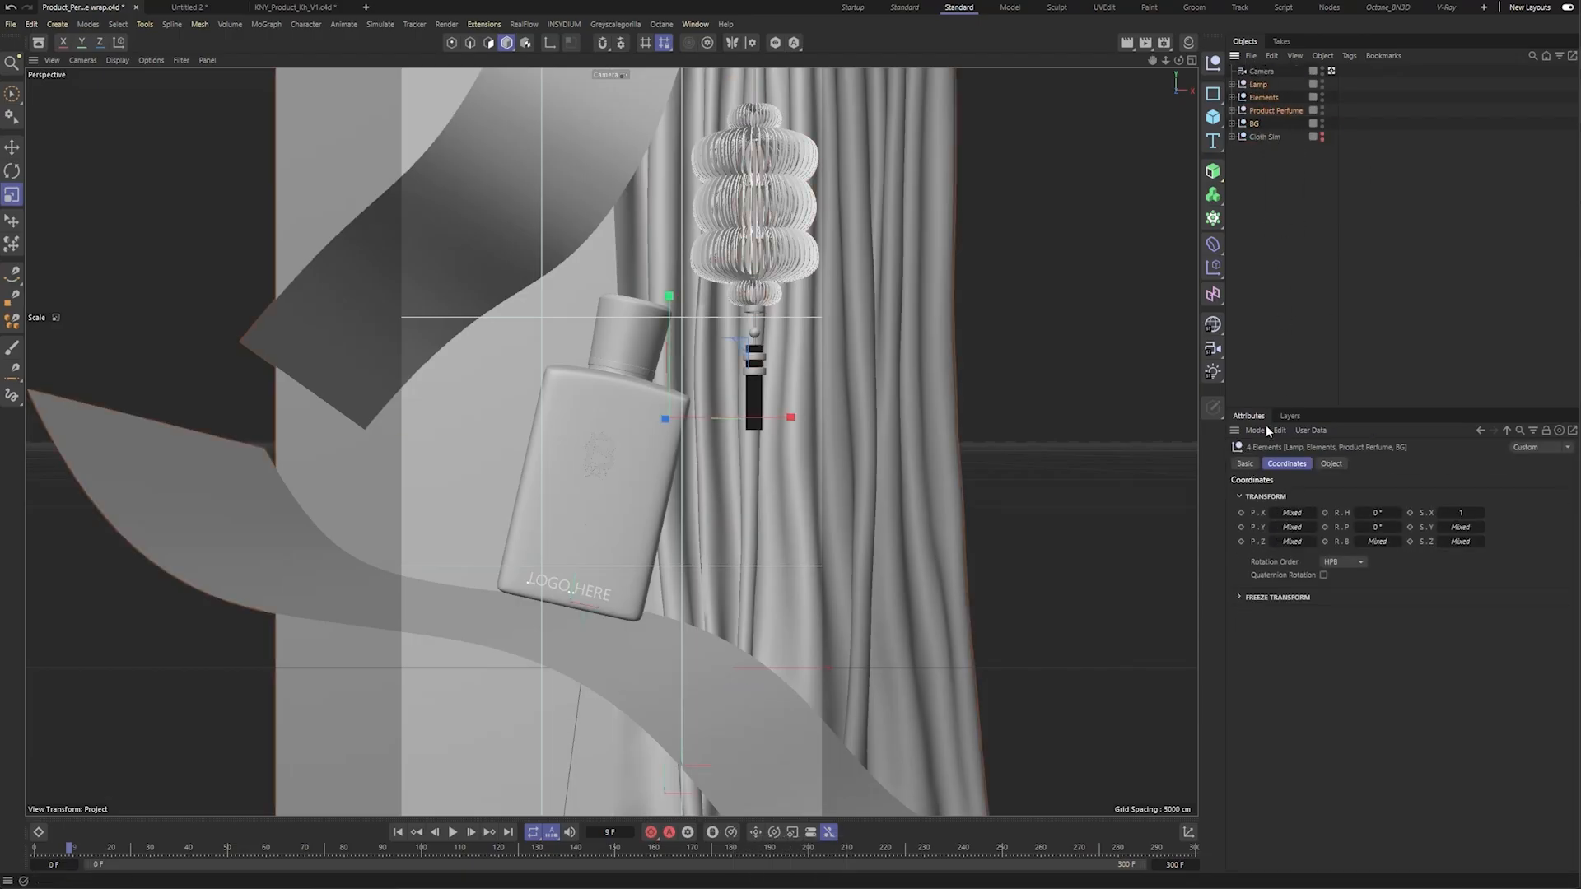
{"action": "left_click", "coordinate": [1248, 465]}
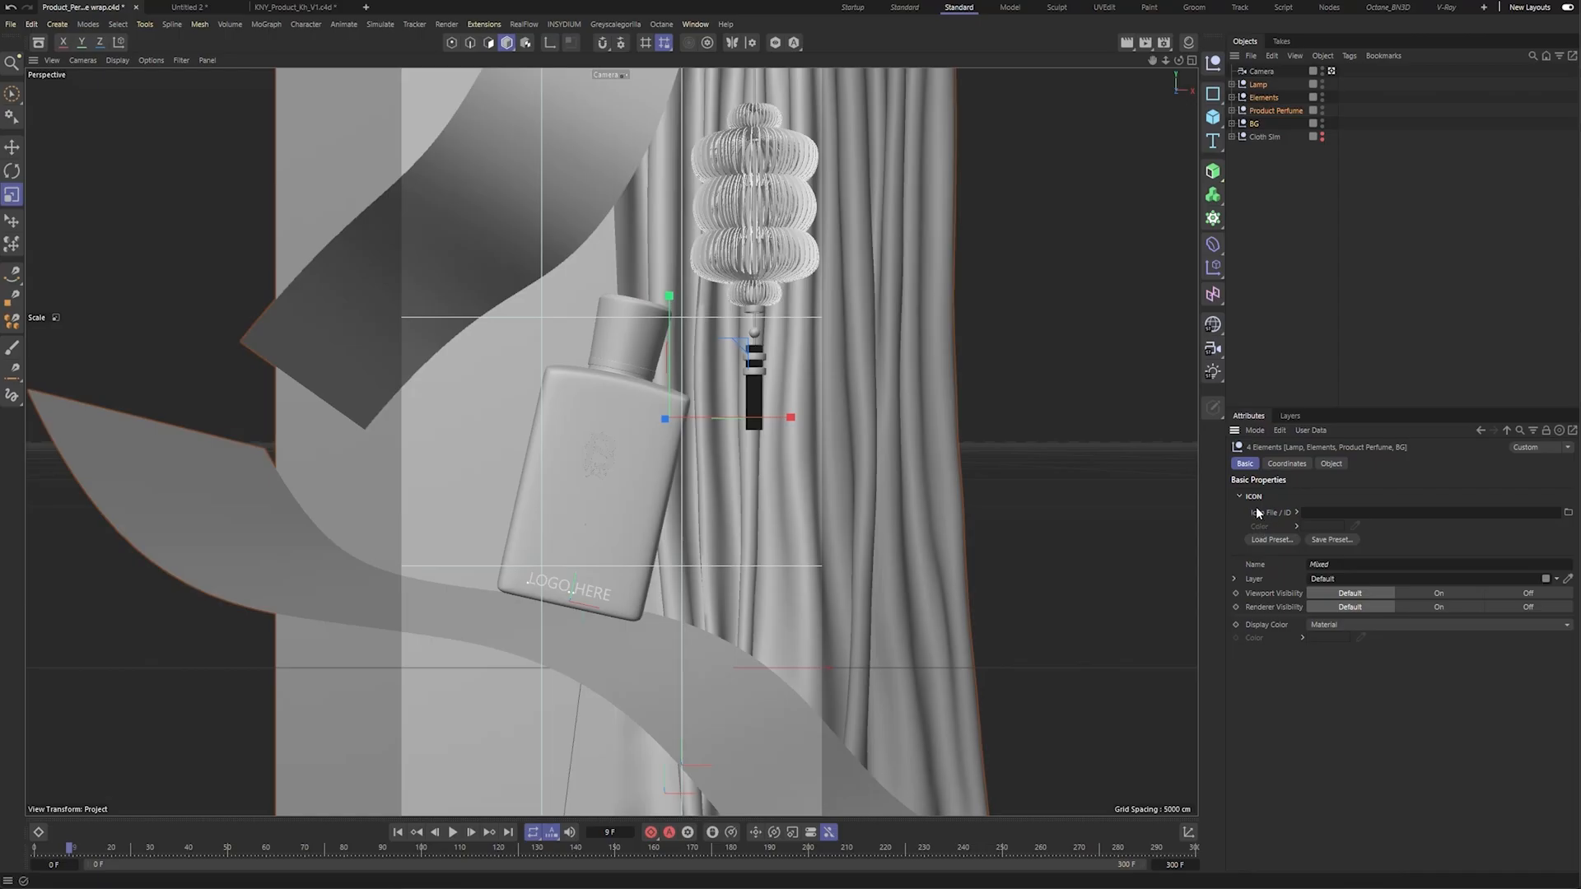
{"action": "left_click", "coordinate": [1272, 540]}
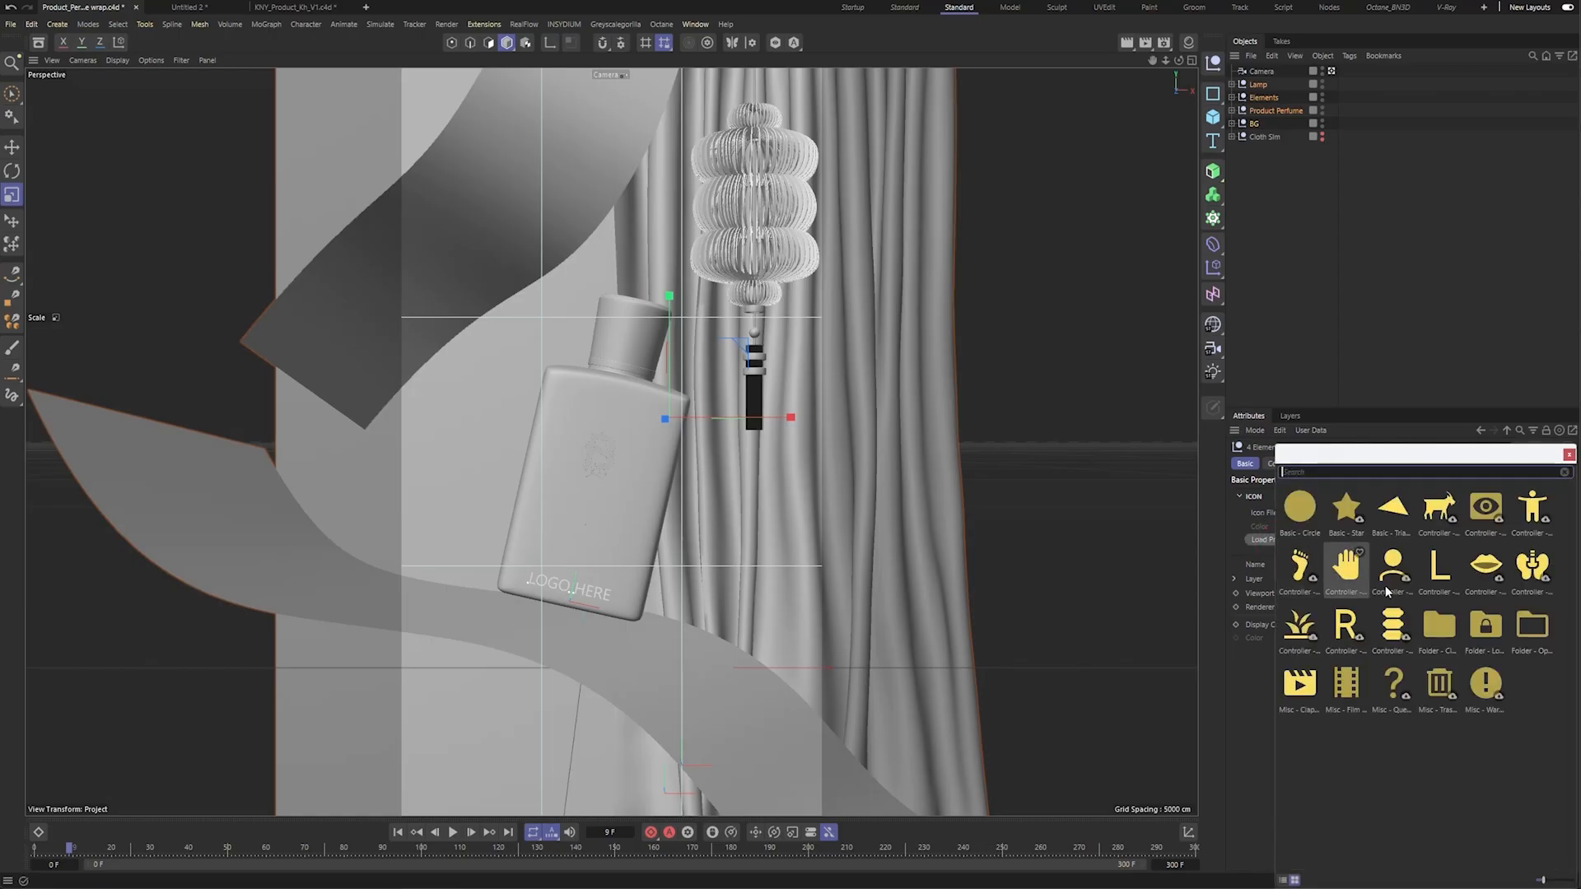
{"action": "left_click", "coordinate": [1533, 629]}
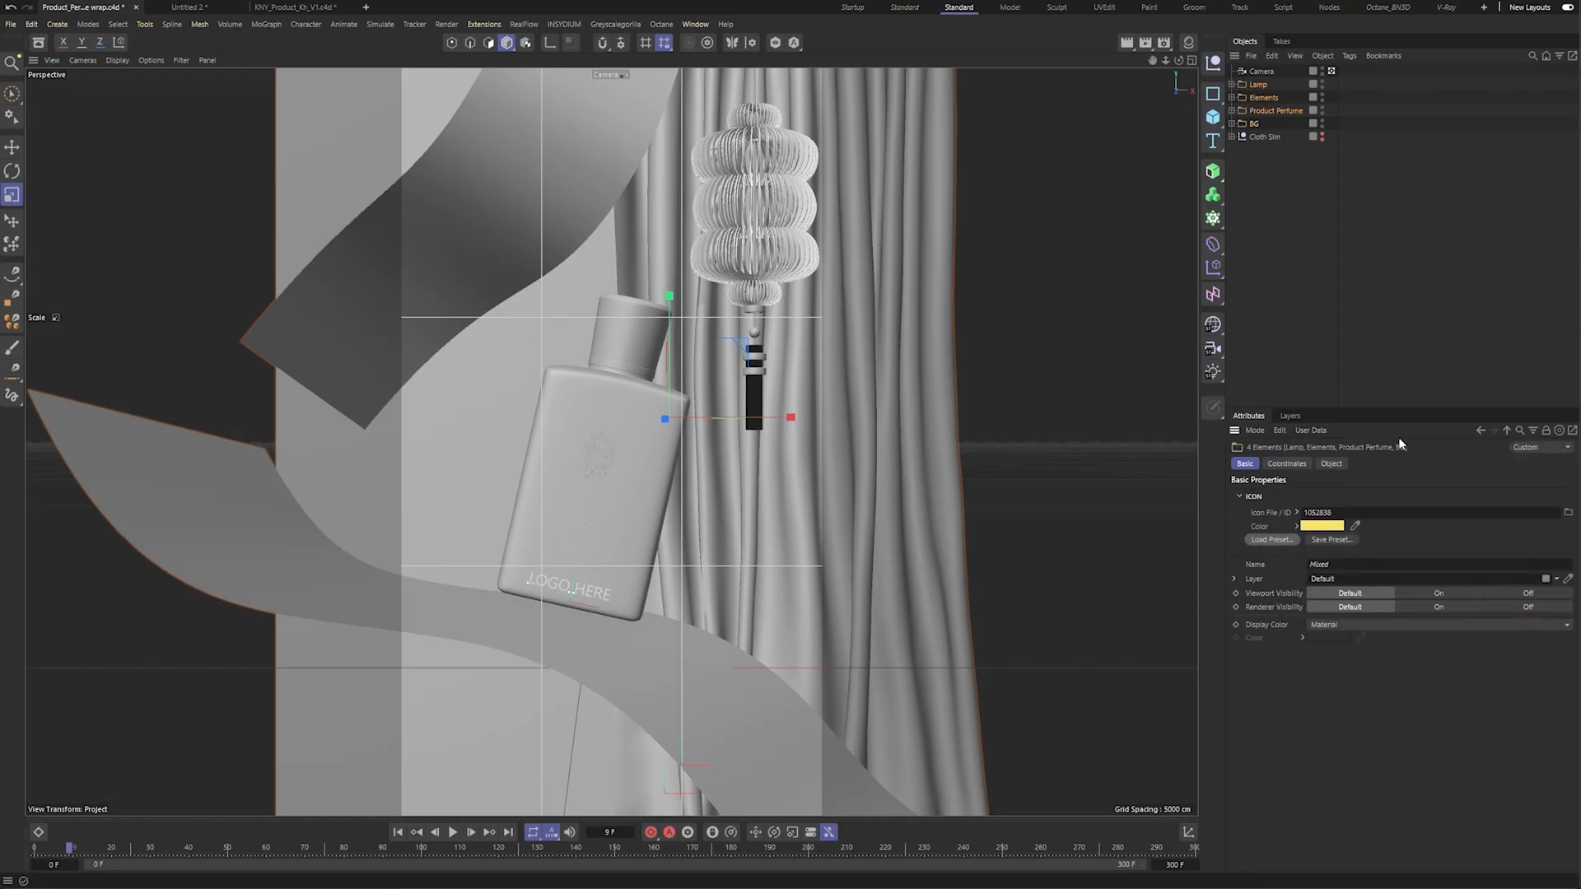
{"action": "left_click", "coordinate": [1302, 205]}
Change the icon color of the Product Perfume group to dark red.
{"action": "left_click", "coordinate": [1261, 111]}
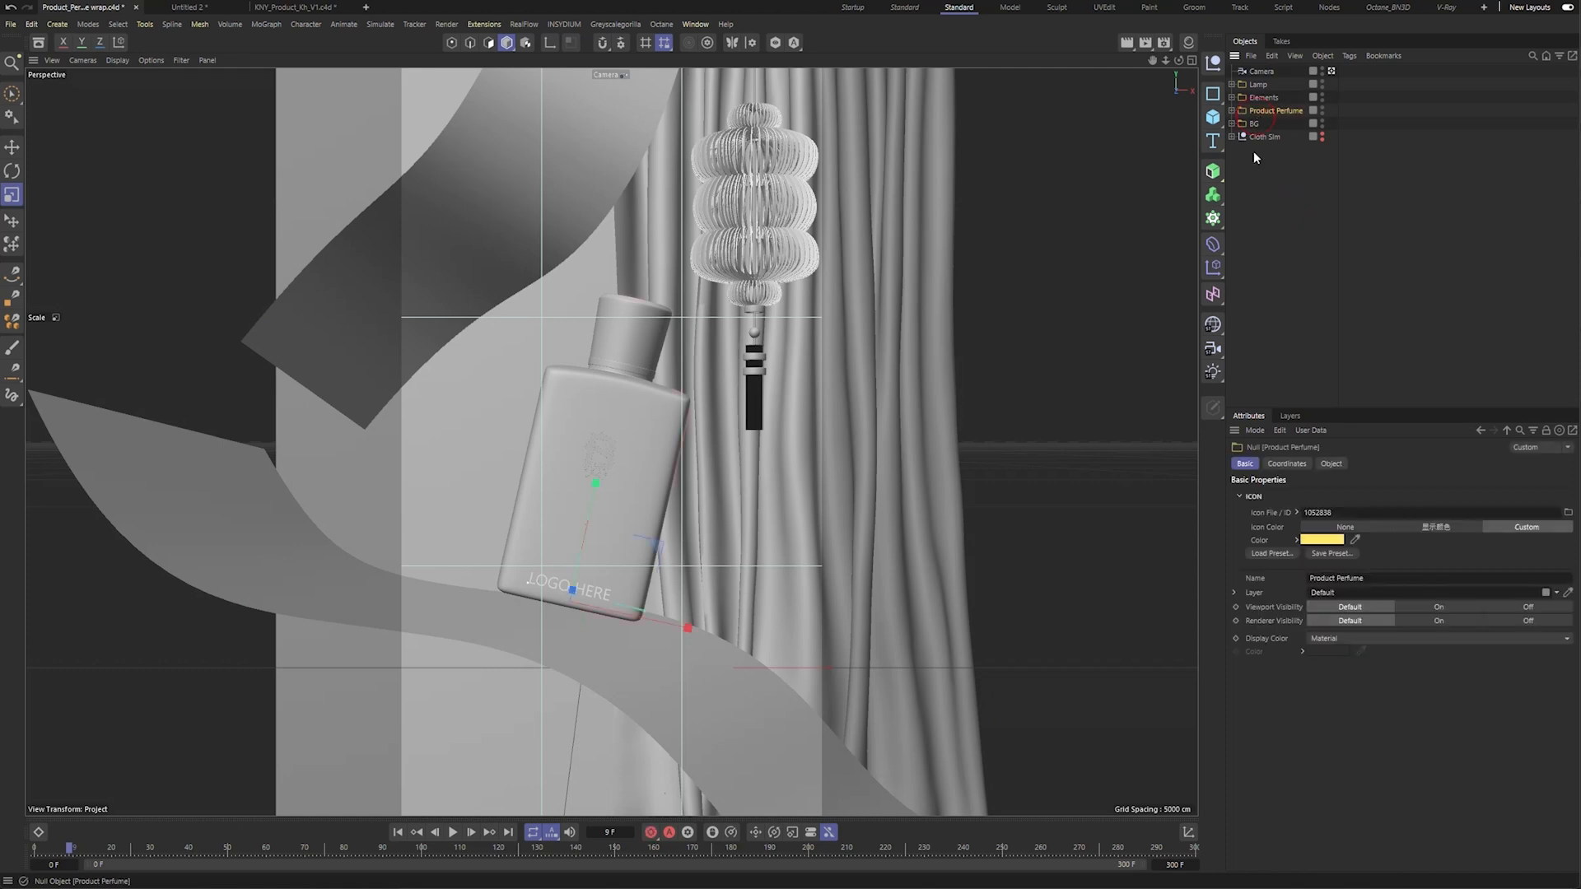
{"action": "left_click", "coordinate": [1324, 540]}
{"action": "left_click_drag", "start_coordinate": [1385, 628], "coordinate": [1348, 651]}
{"action": "left_click", "coordinate": [1452, 557]}
Change the icon color of the Lamp group to orange with a hue of 19°.
{"action": "left_click", "coordinate": [1258, 86]}
{"action": "left_click", "coordinate": [1324, 541]}
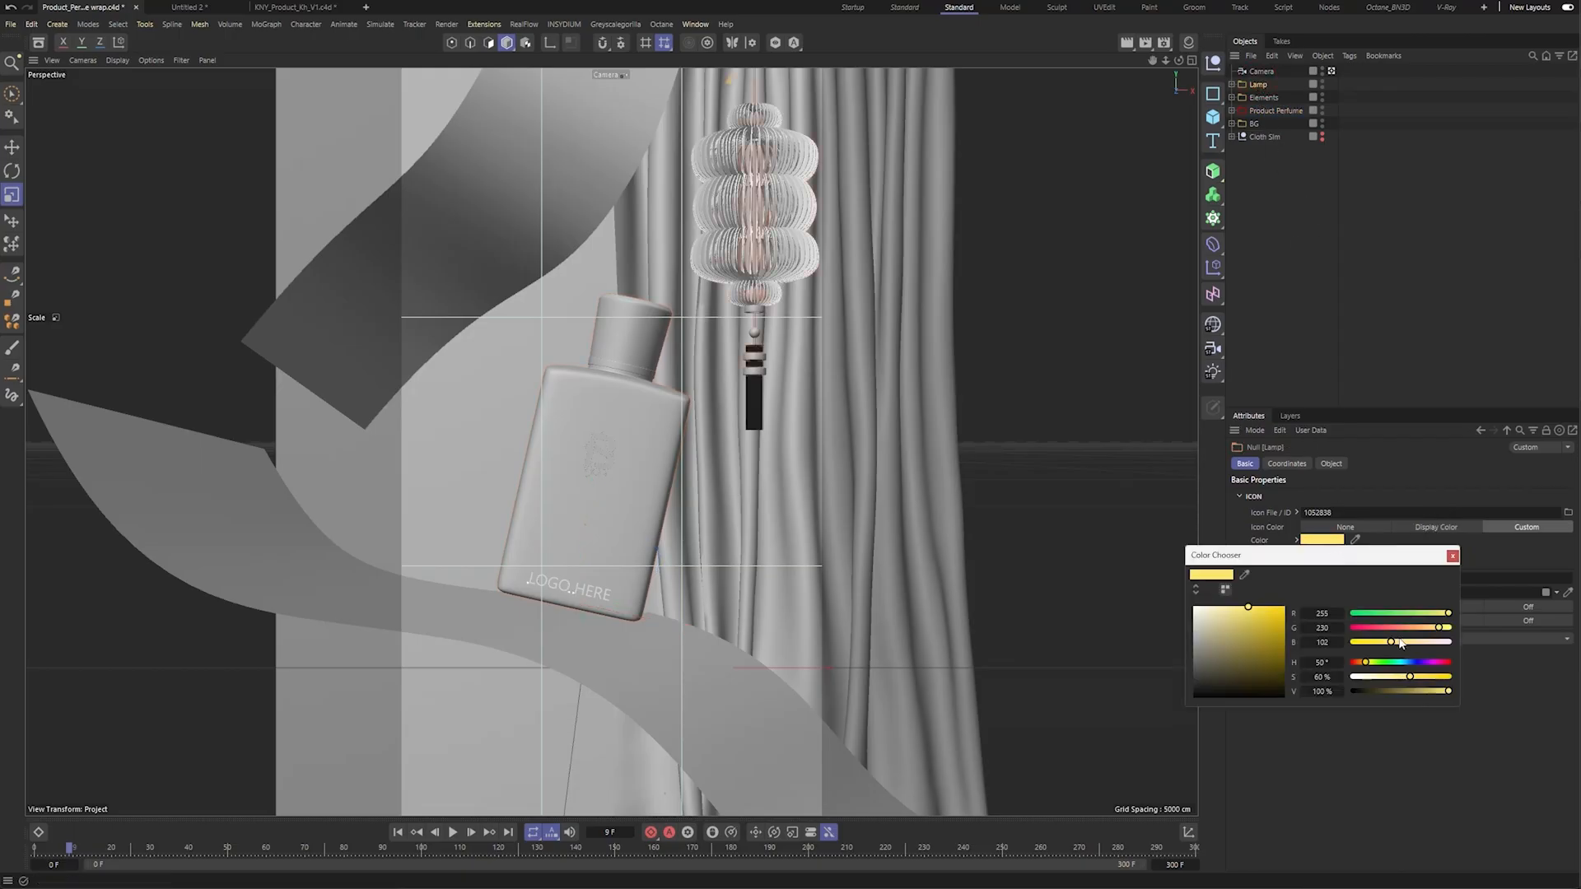
{"action": "left_click_drag", "start_coordinate": [1365, 663], "coordinate": [1357, 663]}
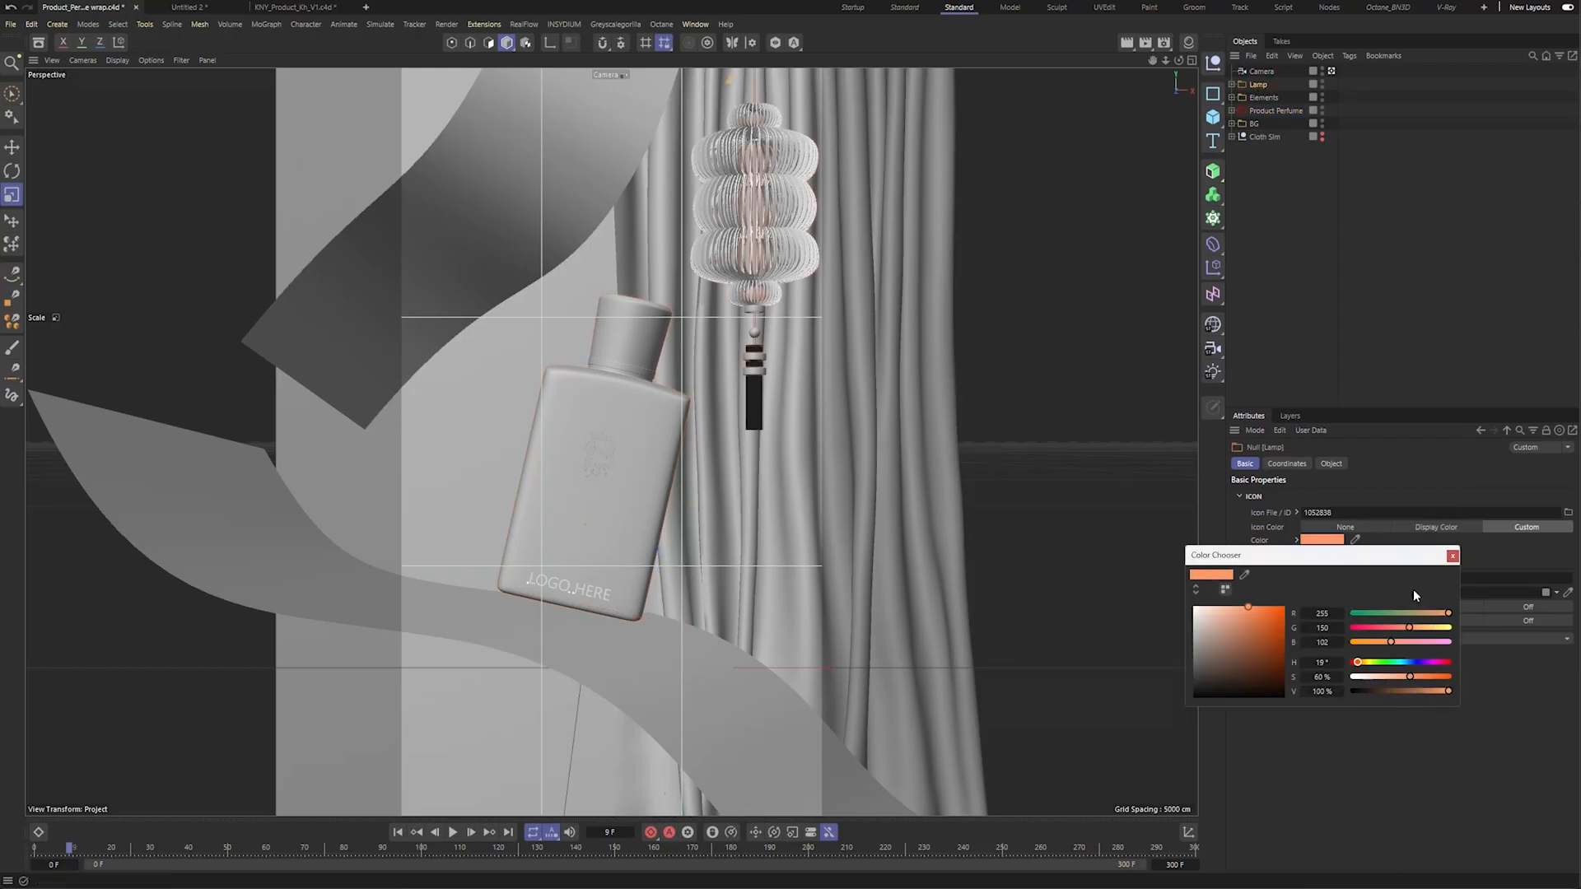
{"action": "left_click", "coordinate": [1451, 556]}
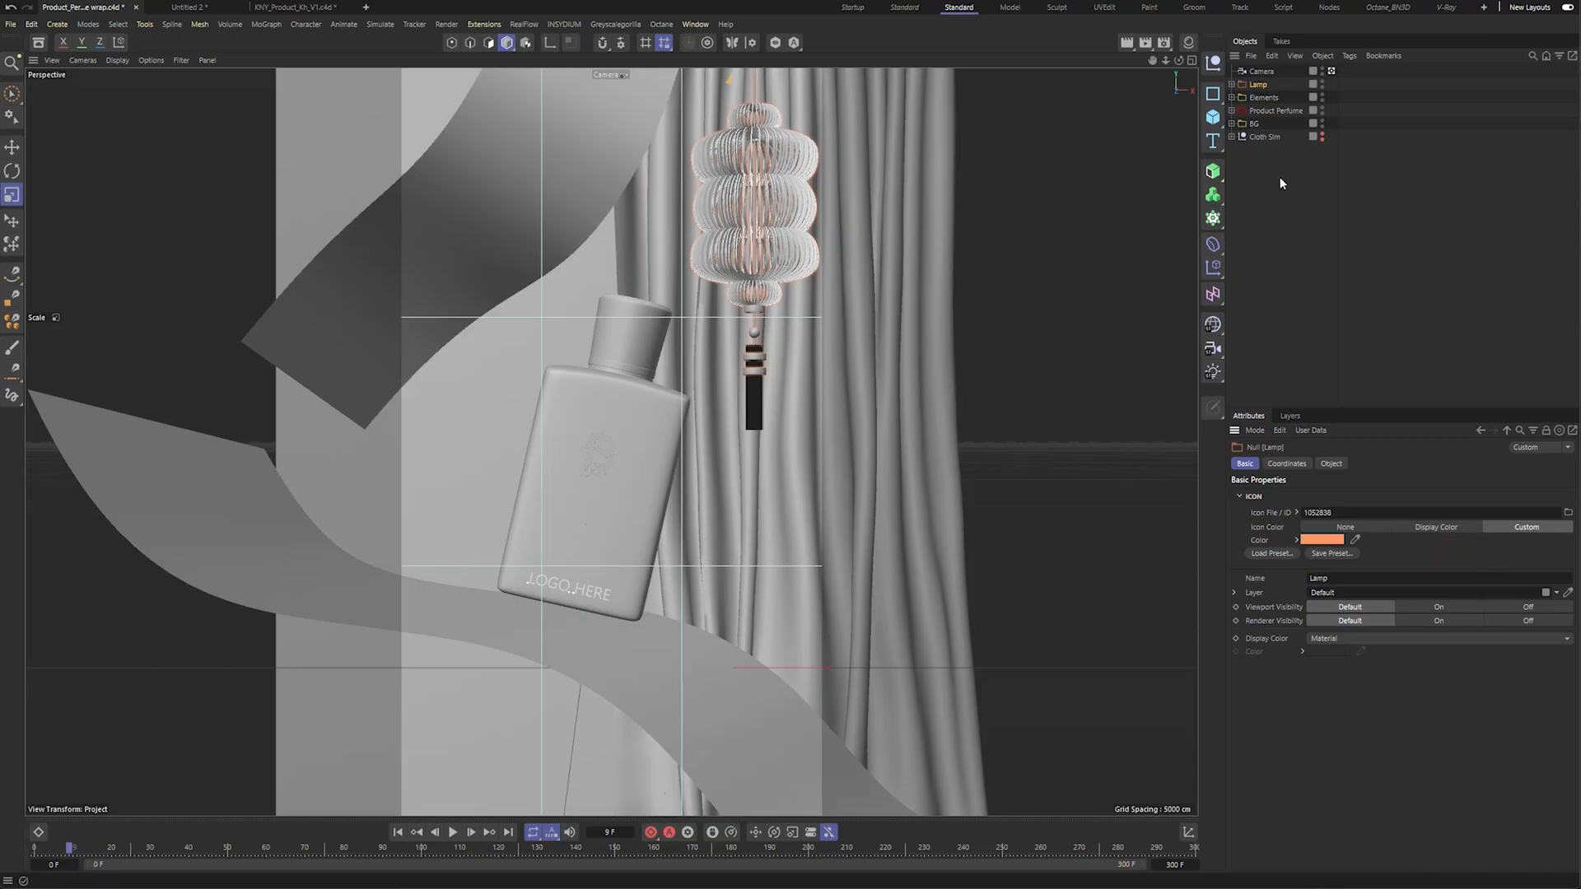
Reorder the object hierarchy so the Product Perfume group sits directly below Lamp, above Elements.
{"action": "left_click_drag", "start_coordinate": [1266, 121], "coordinate": [1266, 117]}
{"action": "left_click", "coordinate": [1260, 72]}
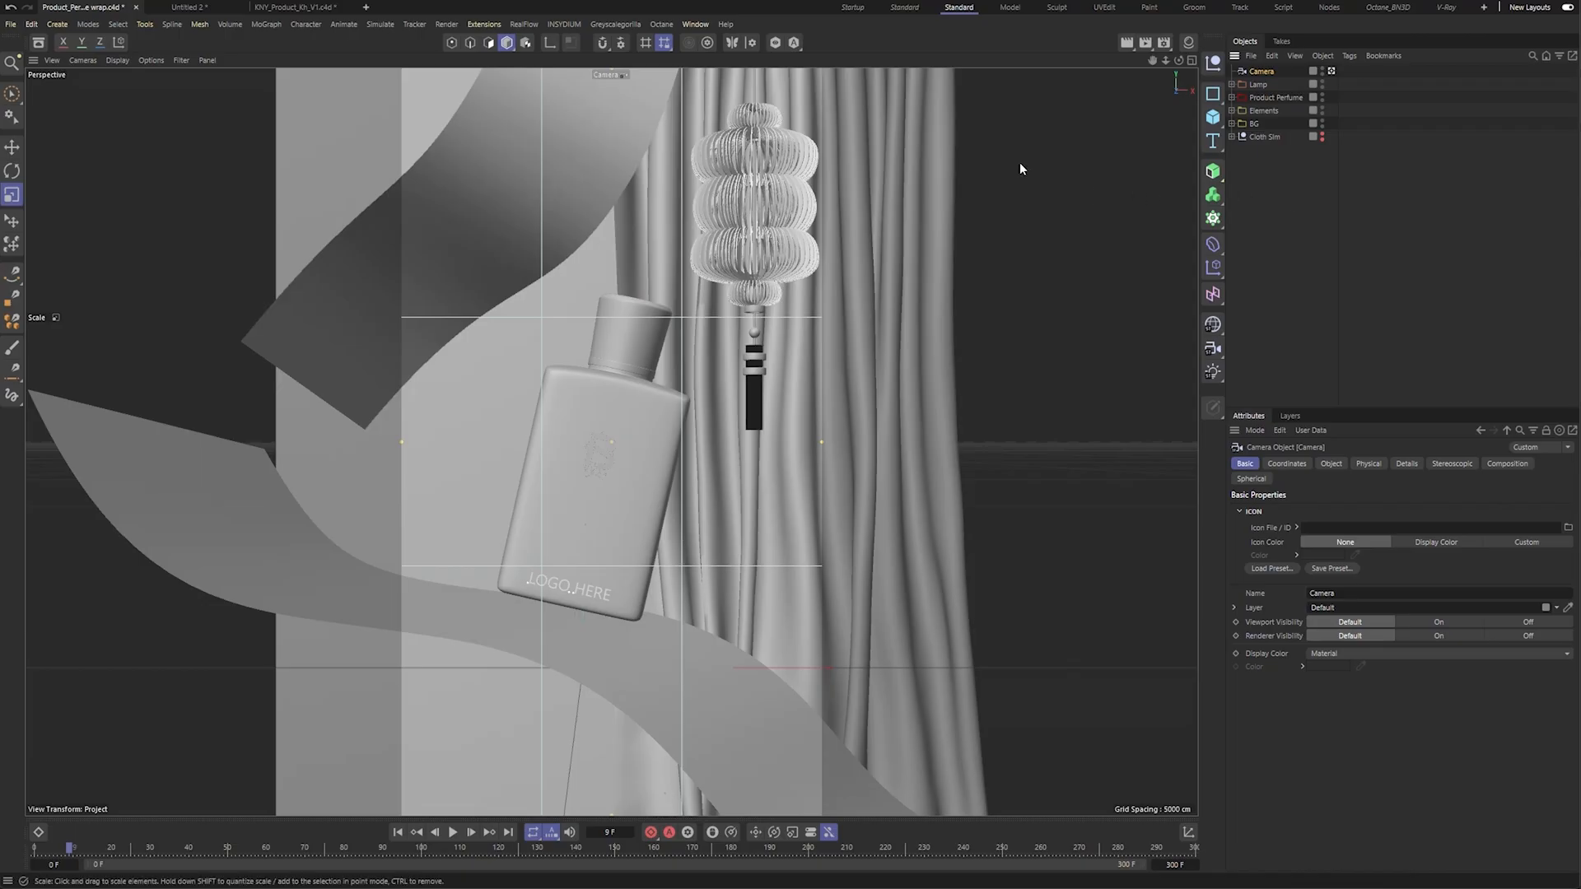
{"action": "left_click", "coordinate": [1289, 195]}
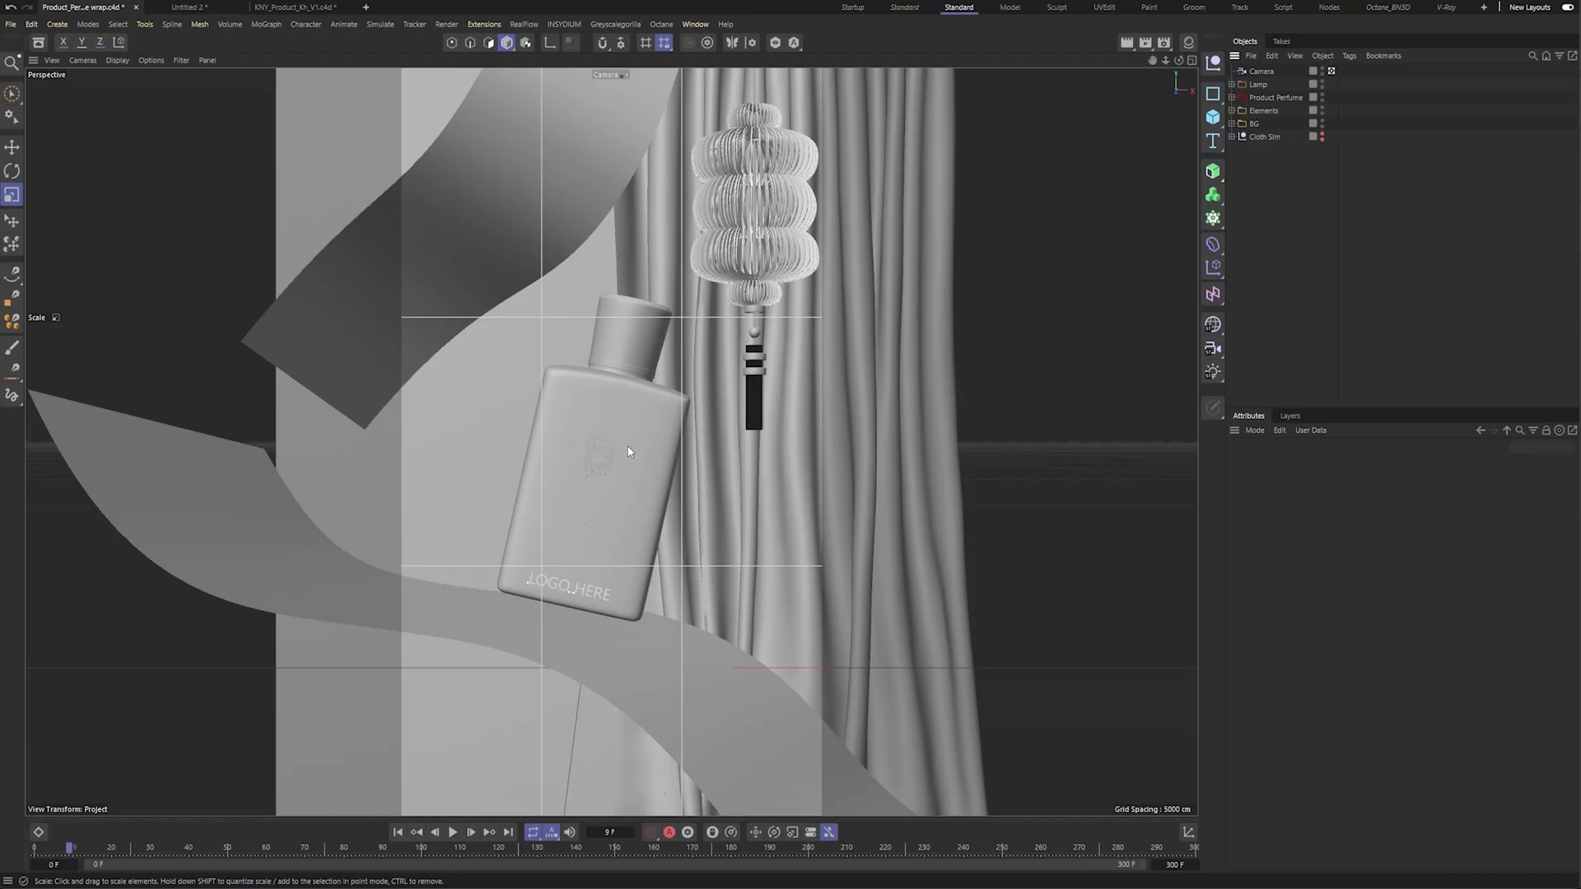
Draw a six-point Bezier spline with the Spline Pen in the top view, looping around the bottle with both ends extending far out.
{"action": "key", "text": "F5"}
{"action": "middle_click_drag", "start_coordinate": [999, 266], "coordinate": [922, 283], "text": "alt"}
{"action": "right_click_drag", "start_coordinate": [922, 283], "coordinate": [938, 293], "text": "alt"}
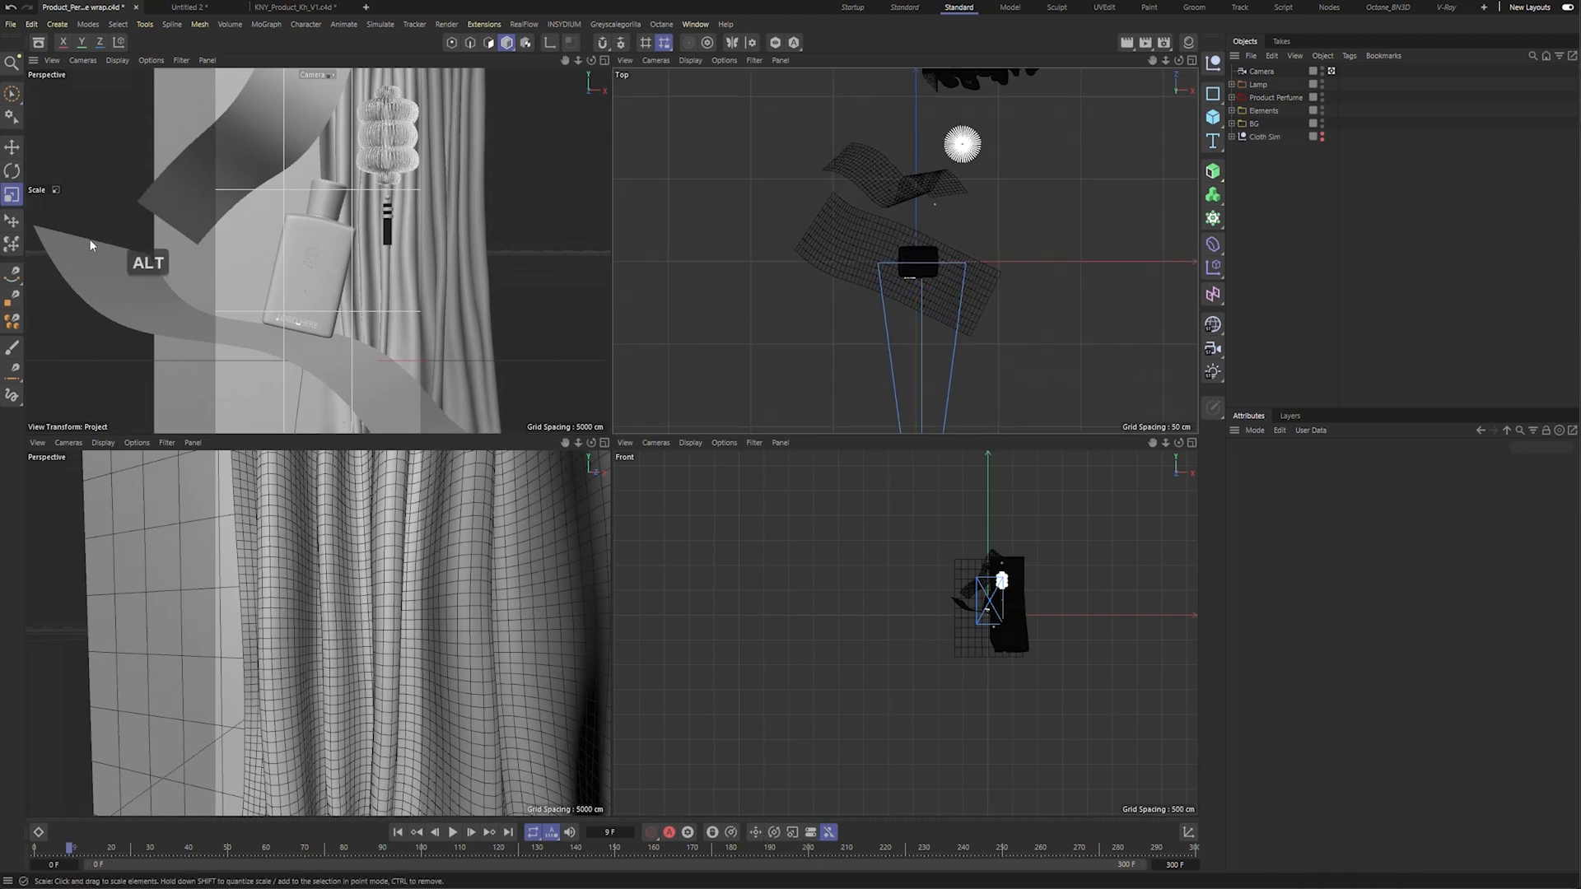
{"action": "left_click", "coordinate": [12, 275]}
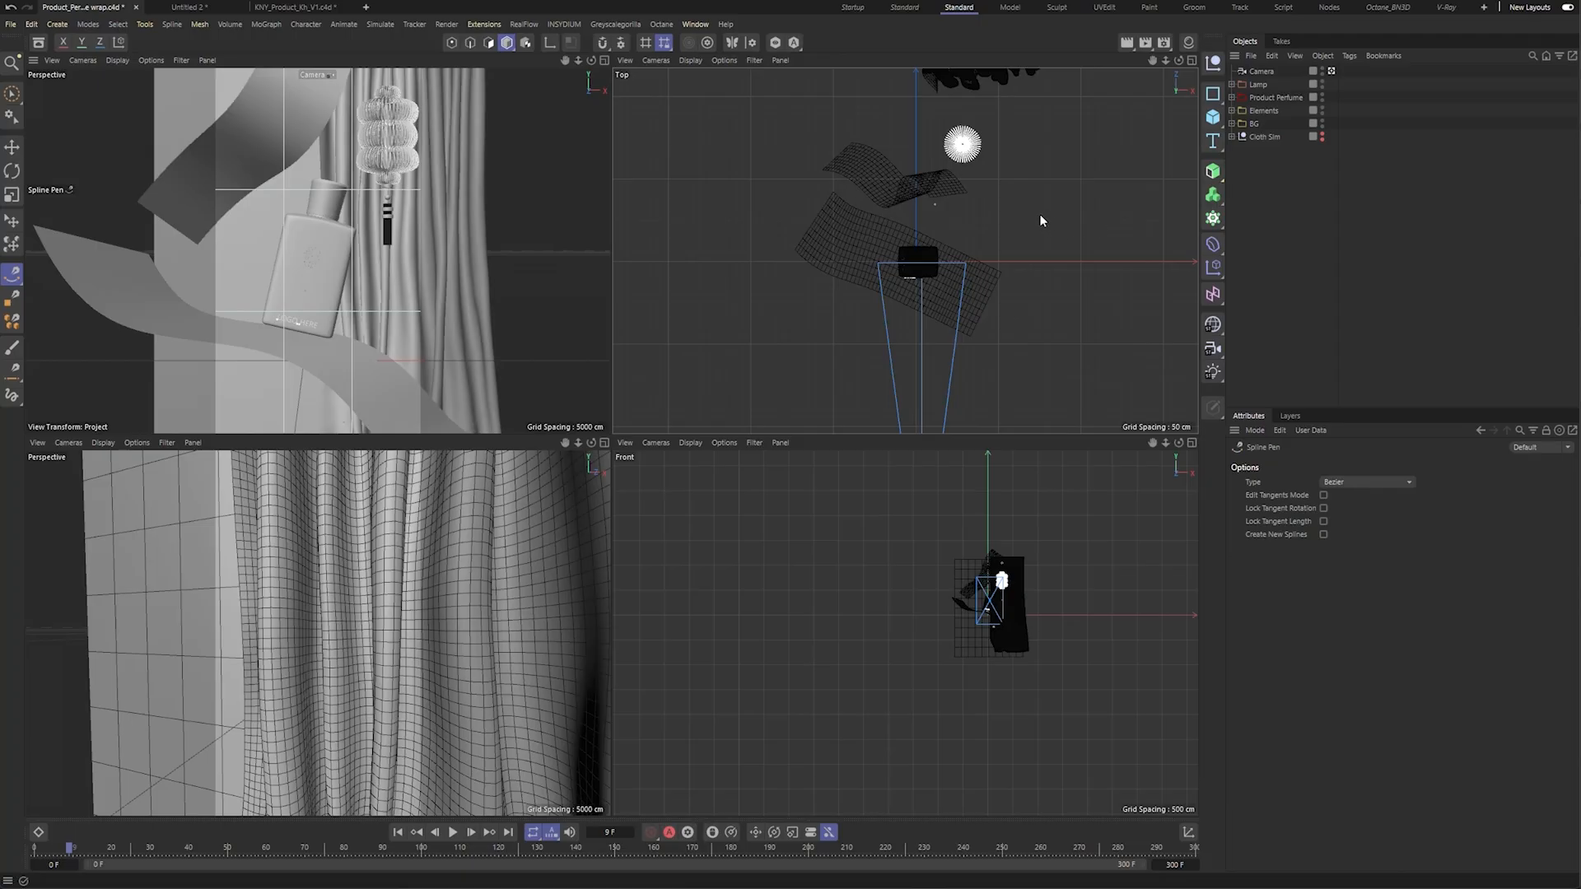
{"action": "left_click", "coordinate": [900, 247]}
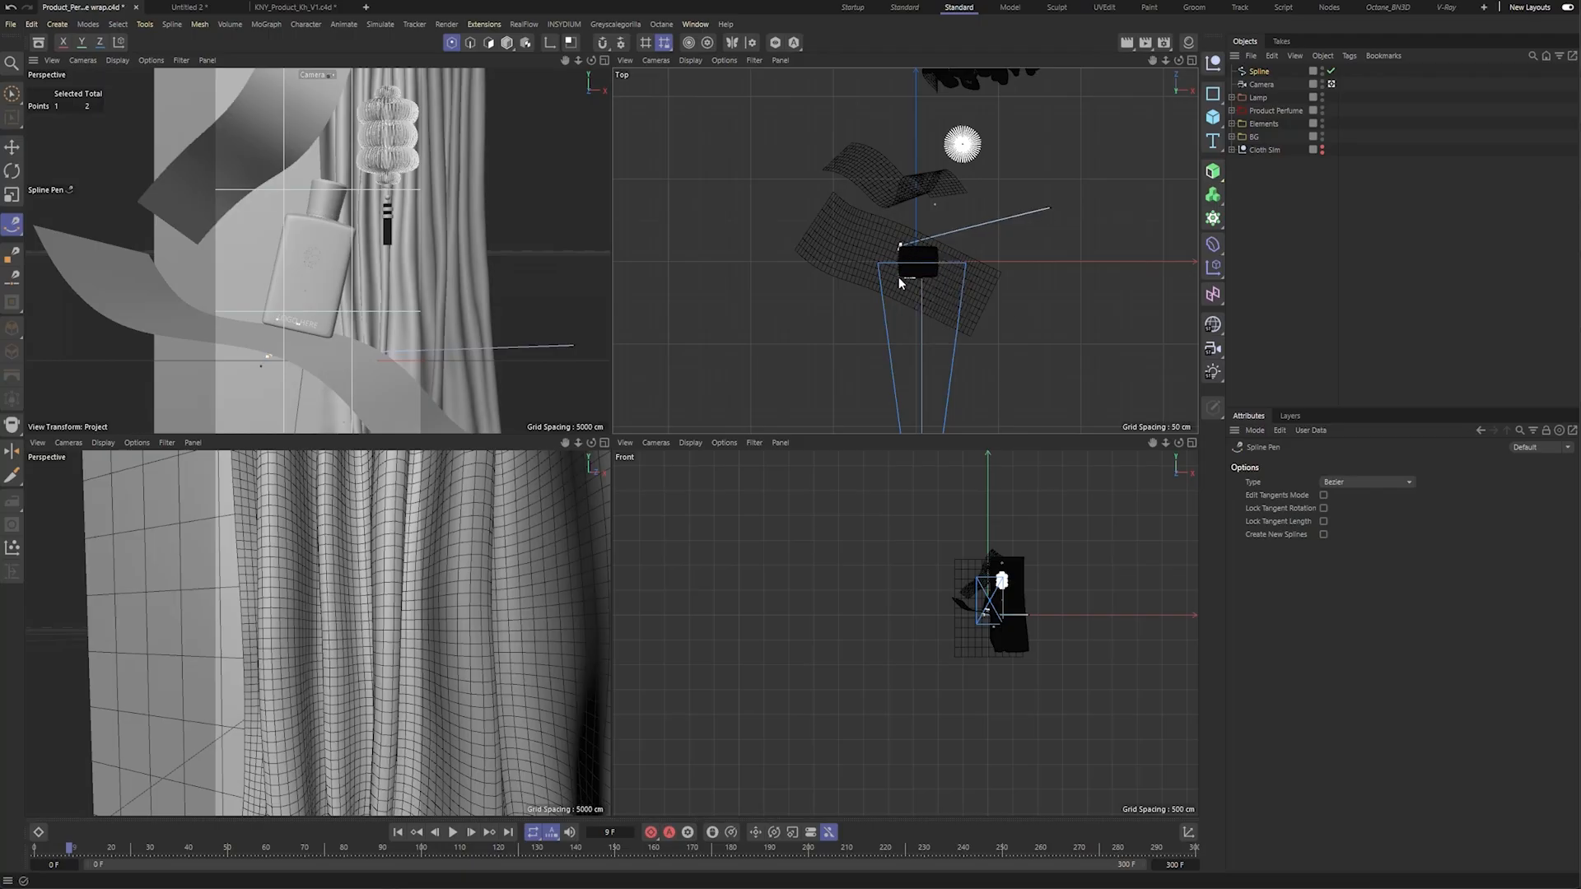
{"action": "left_click", "coordinate": [899, 278]}
{"action": "left_click", "coordinate": [940, 280]}
{"action": "left_click", "coordinate": [943, 248]}
{"action": "left_click", "coordinate": [12, 147]}
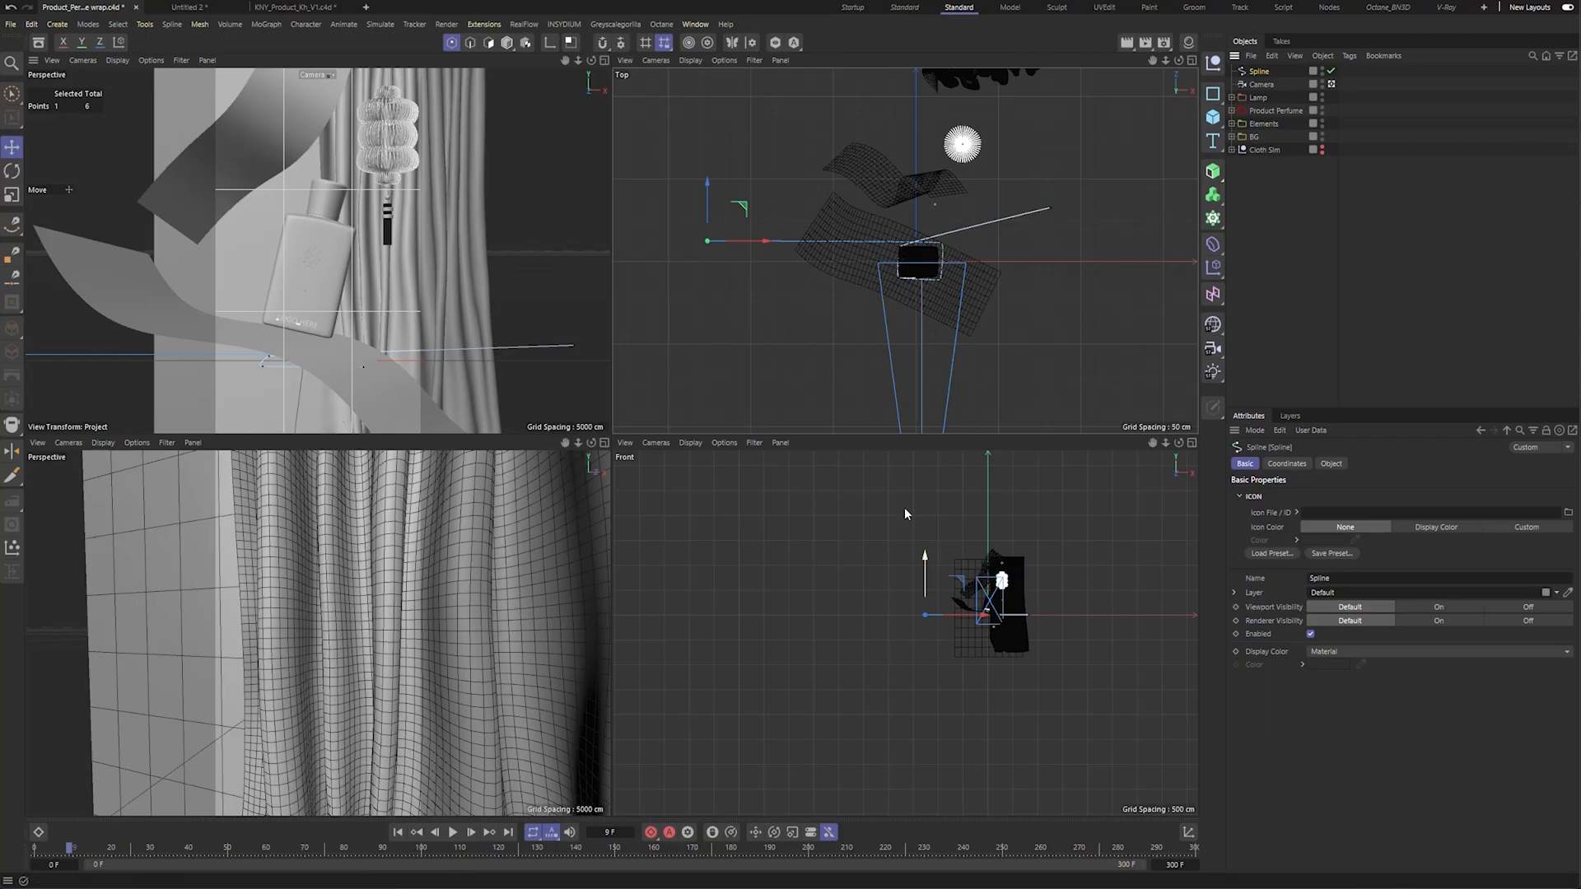
Select all the spline points in the front view and raise the whole spline to the lower half of the bottle.
{"action": "middle_click", "coordinate": [588, 523]}
{"action": "left_click_drag", "start_coordinate": [587, 524], "coordinate": [784, 492], "text": "alt"}
{"action": "middle_click", "coordinate": [785, 492]}
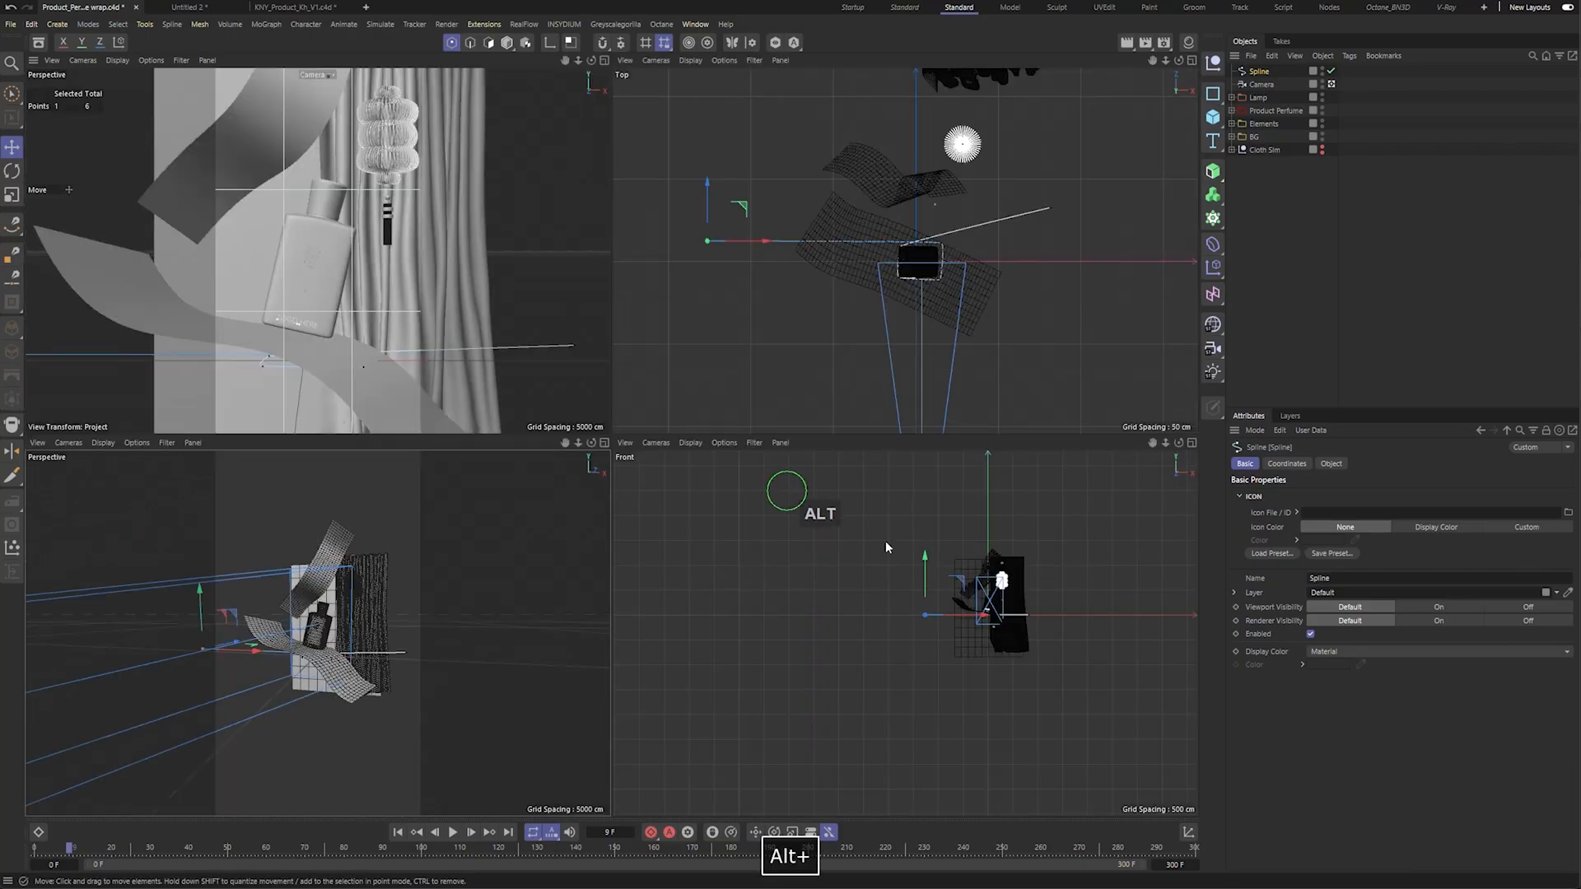
{"action": "middle_click", "coordinate": [886, 541]}
{"action": "right_click_drag", "start_coordinate": [928, 607], "coordinate": [612, 384], "text": "alt"}
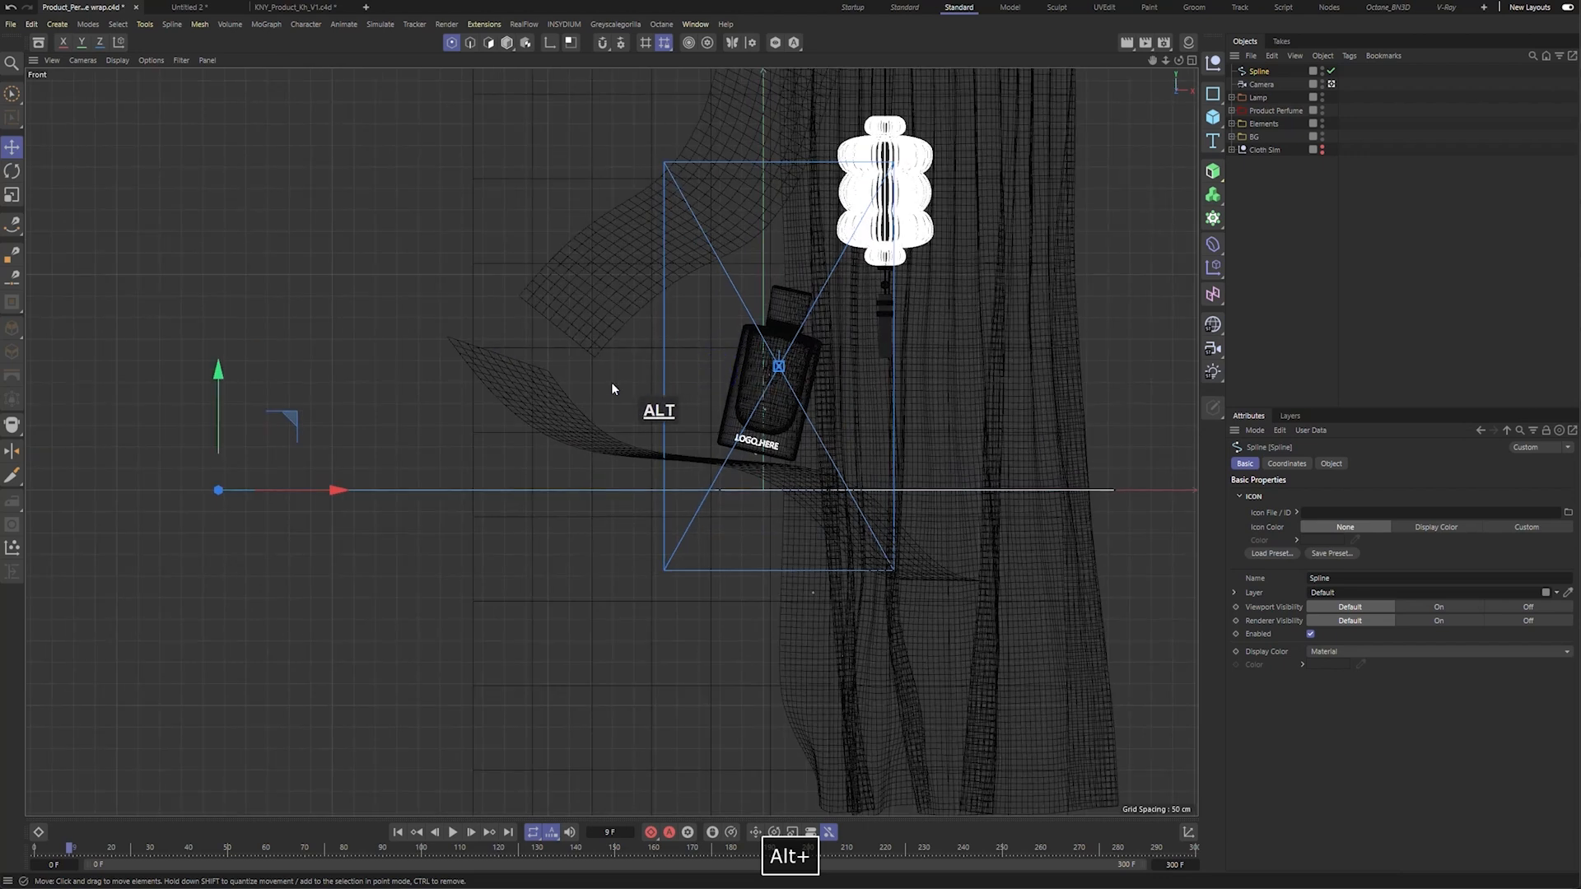
{"action": "left_click_drag", "start_coordinate": [18, 95], "coordinate": [48, 143]}
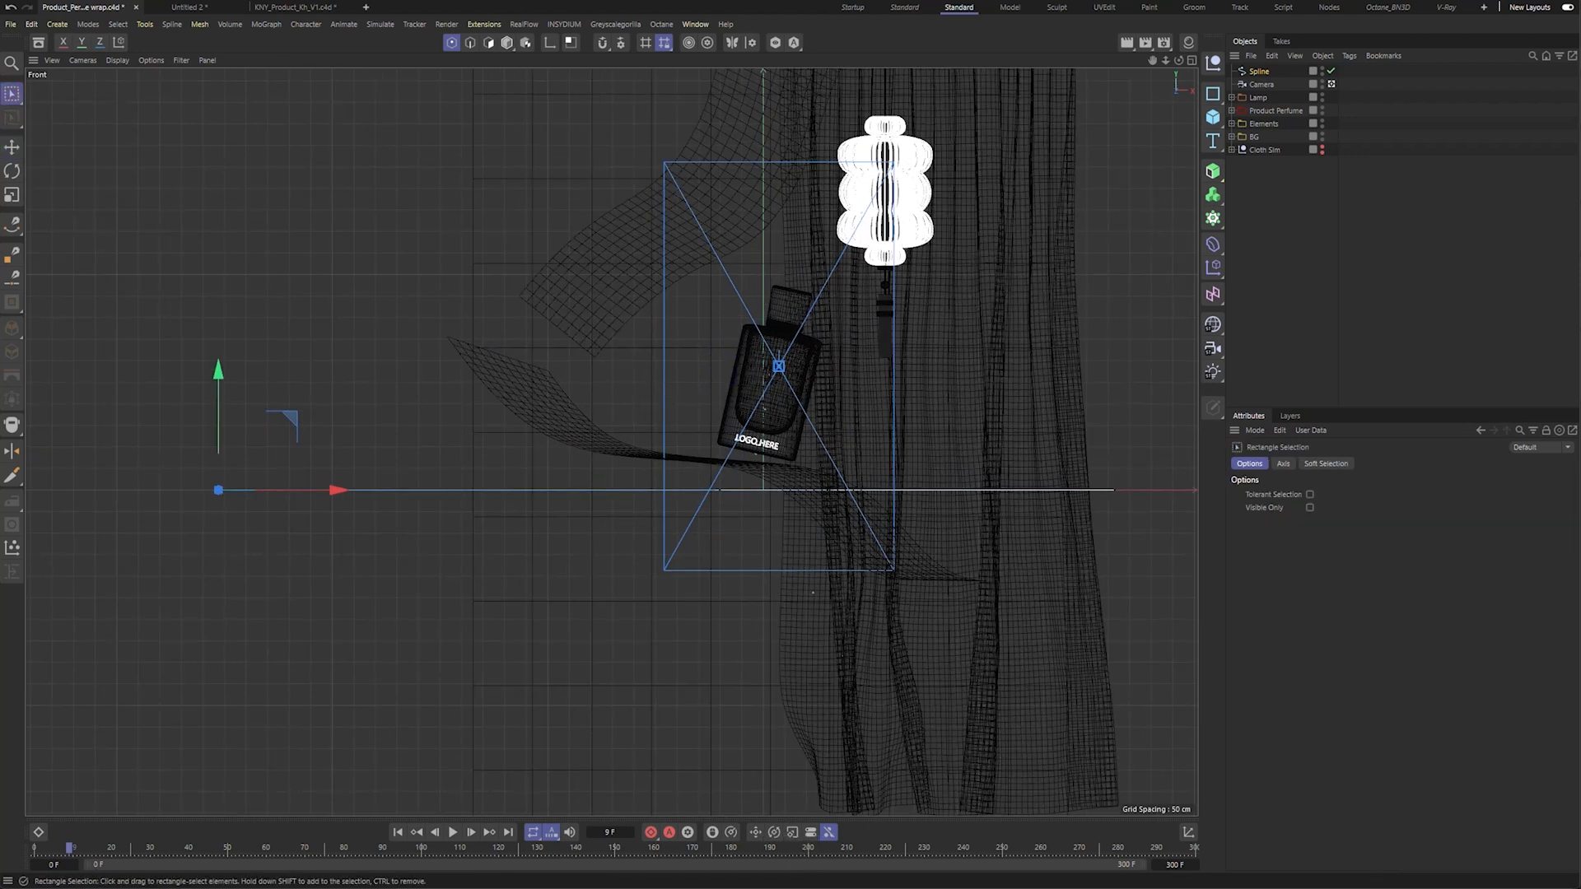
{"action": "right_click_drag", "start_coordinate": [553, 489], "coordinate": [523, 494], "text": "alt"}
{"action": "left_click_drag", "start_coordinate": [160, 322], "coordinate": [1140, 642]}
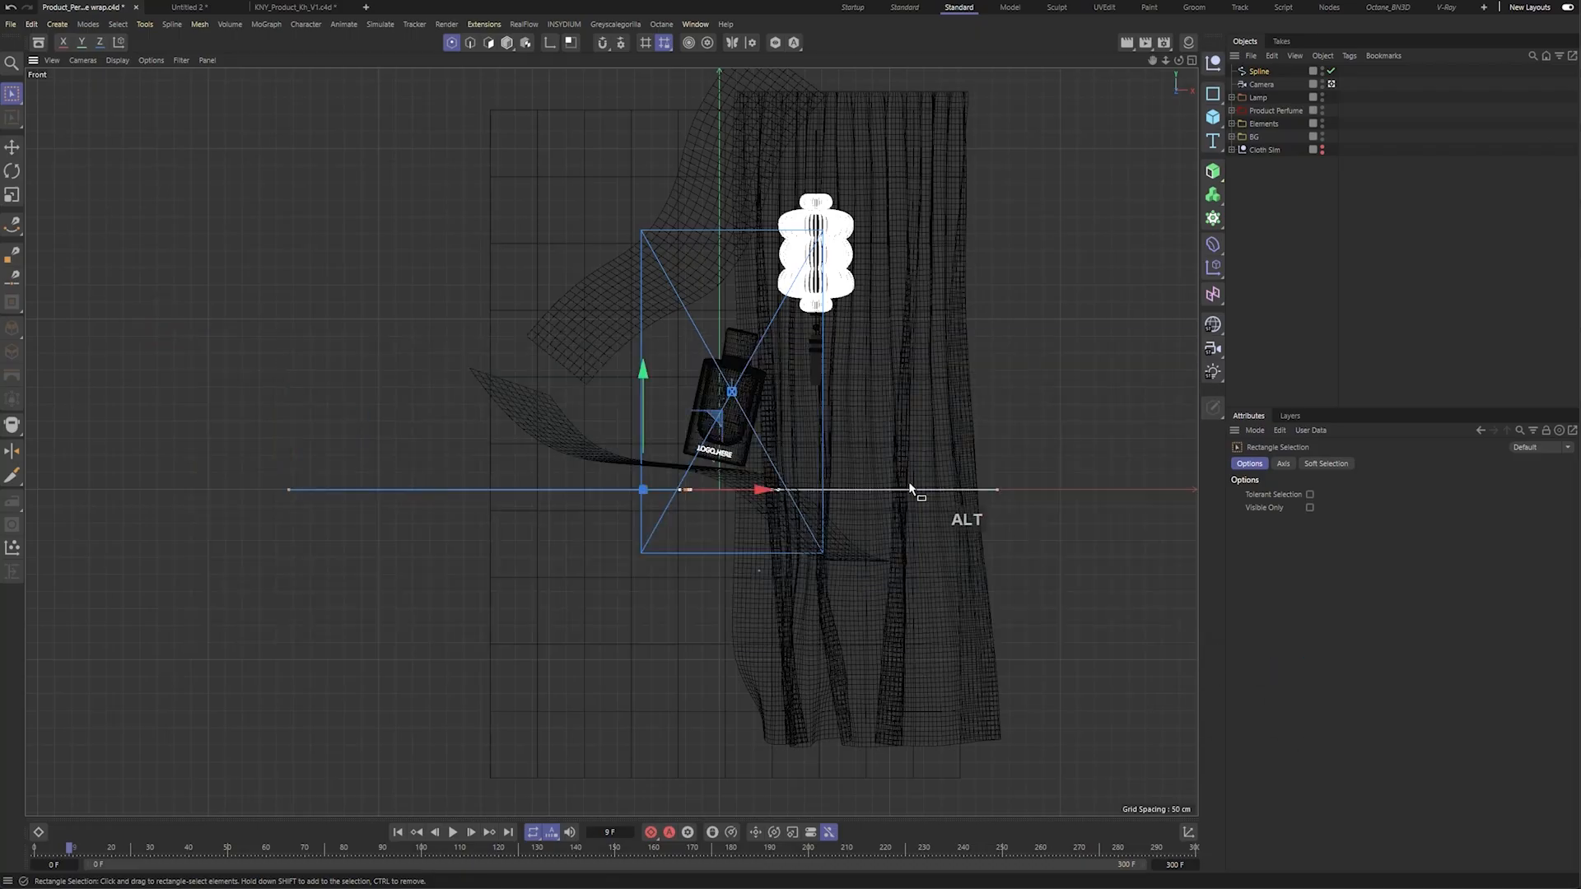
{"action": "left_click_drag", "start_coordinate": [640, 387], "coordinate": [660, 317]}
Raise the spline's far left end point and far right end point so both ends slope upward from the bottle.
{"action": "left_click_drag", "start_coordinate": [329, 382], "coordinate": [260, 453]}
{"action": "left_click_drag", "start_coordinate": [360, 349], "coordinate": [456, 226]}
{"action": "right_click_drag", "start_coordinate": [858, 385], "coordinate": [878, 382], "text": "alt"}
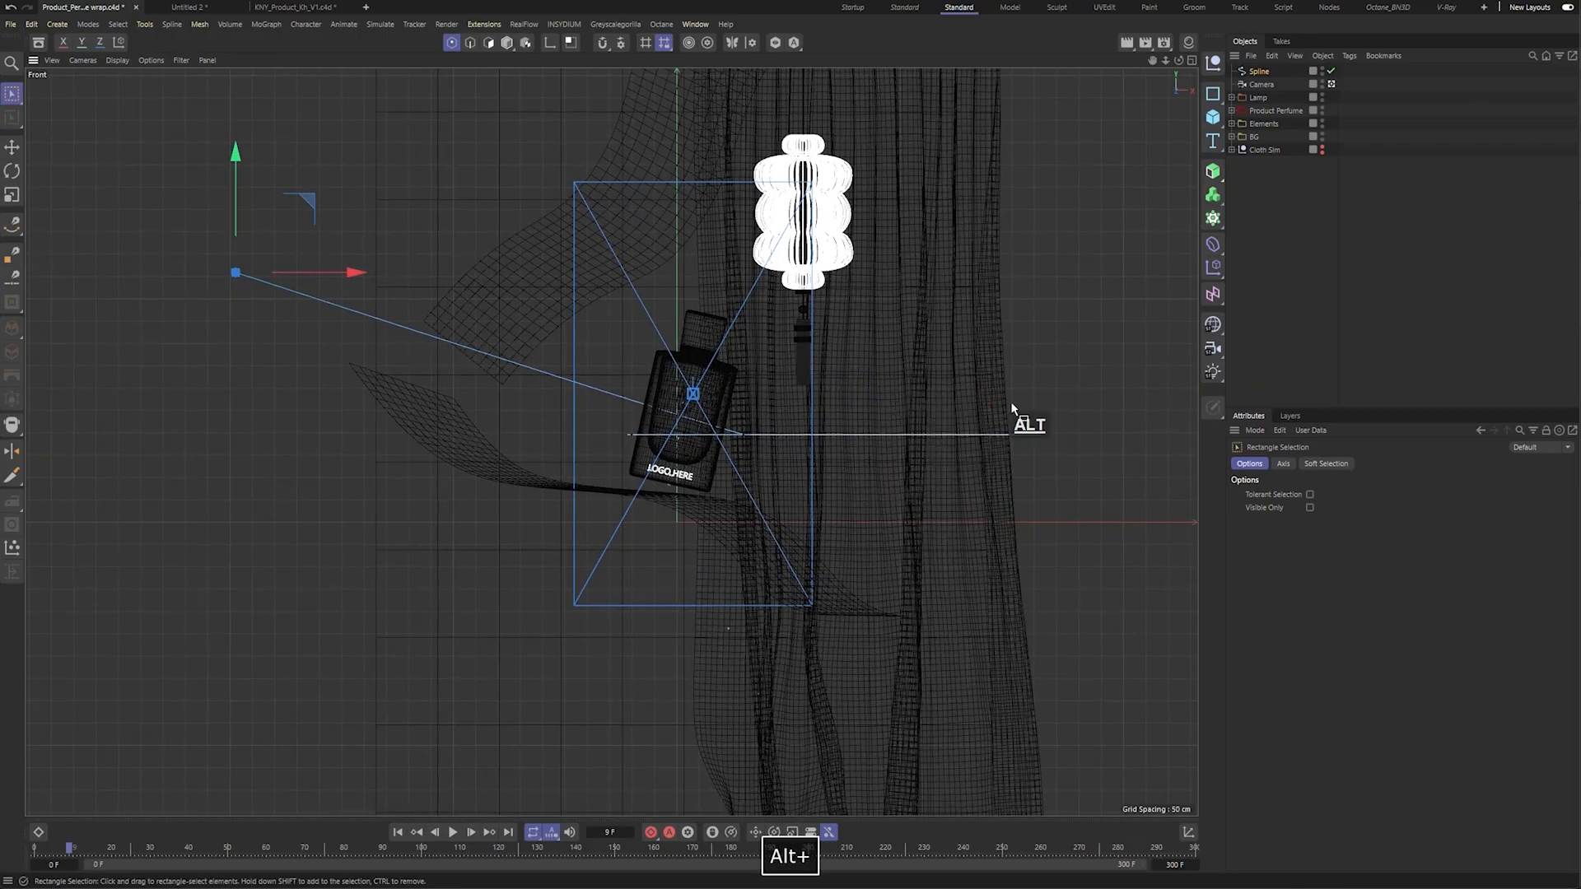
{"action": "left_click_drag", "start_coordinate": [1099, 386], "coordinate": [997, 501], "text": "alt"}
{"action": "left_click_drag", "start_coordinate": [1122, 361], "coordinate": [1121, 299]}
{"action": "left_click_drag", "start_coordinate": [1069, 397], "coordinate": [1031, 441]}
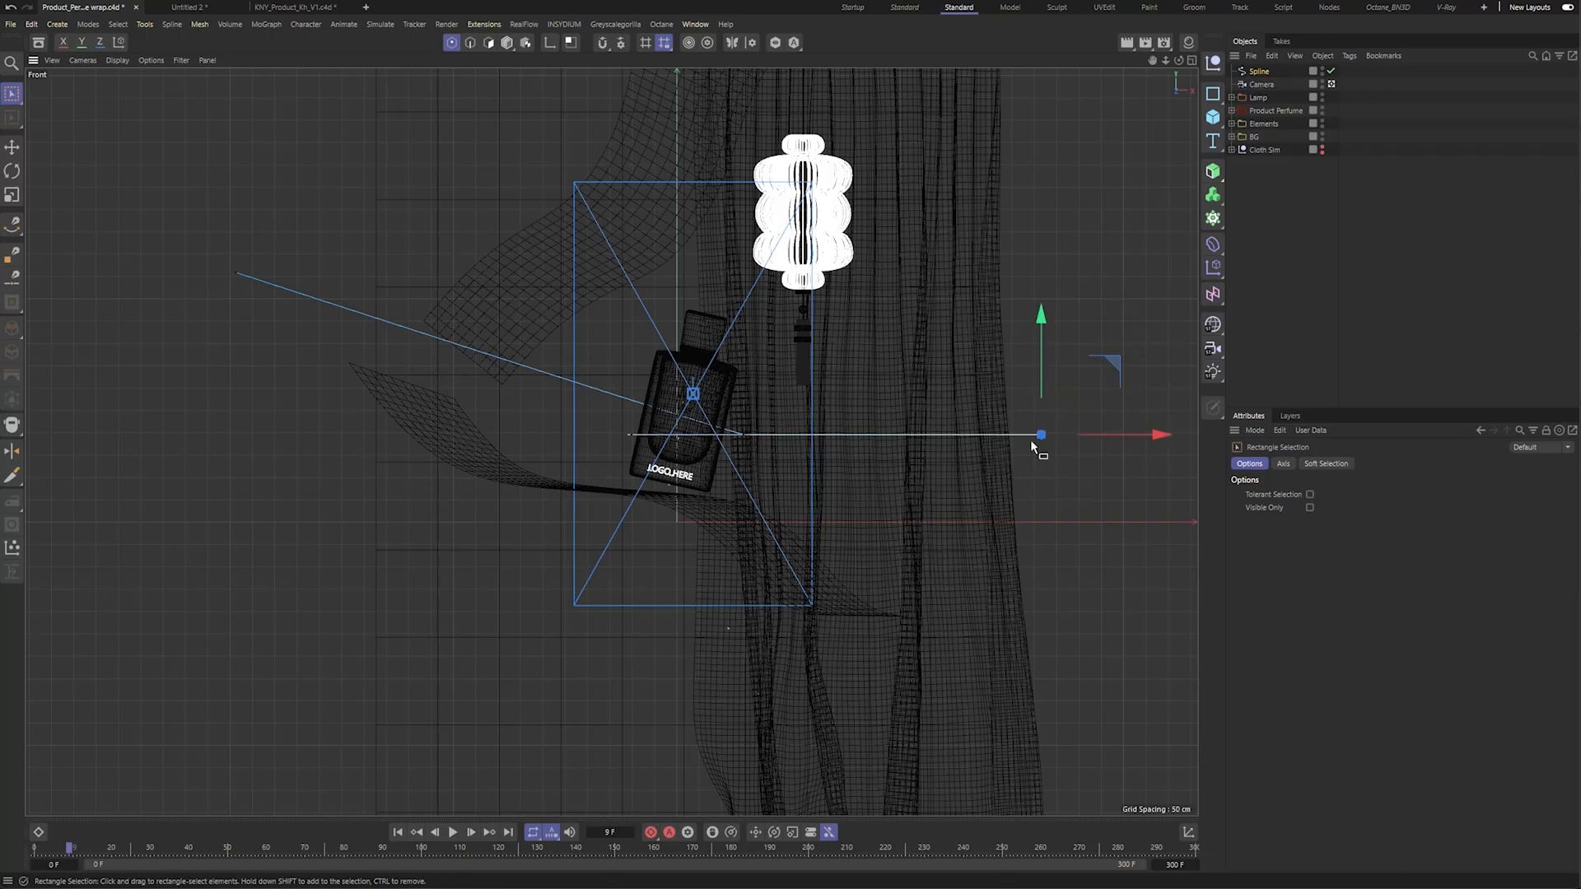
{"action": "left_click_drag", "start_coordinate": [1122, 370], "coordinate": [1096, 261]}
Select the spline points on the bottle's left side and raise them toward the shoulder.
{"action": "left_click_drag", "start_coordinate": [662, 417], "coordinate": [561, 448]}
{"action": "right_click_drag", "start_coordinate": [662, 386], "coordinate": [690, 373], "text": "alt"}
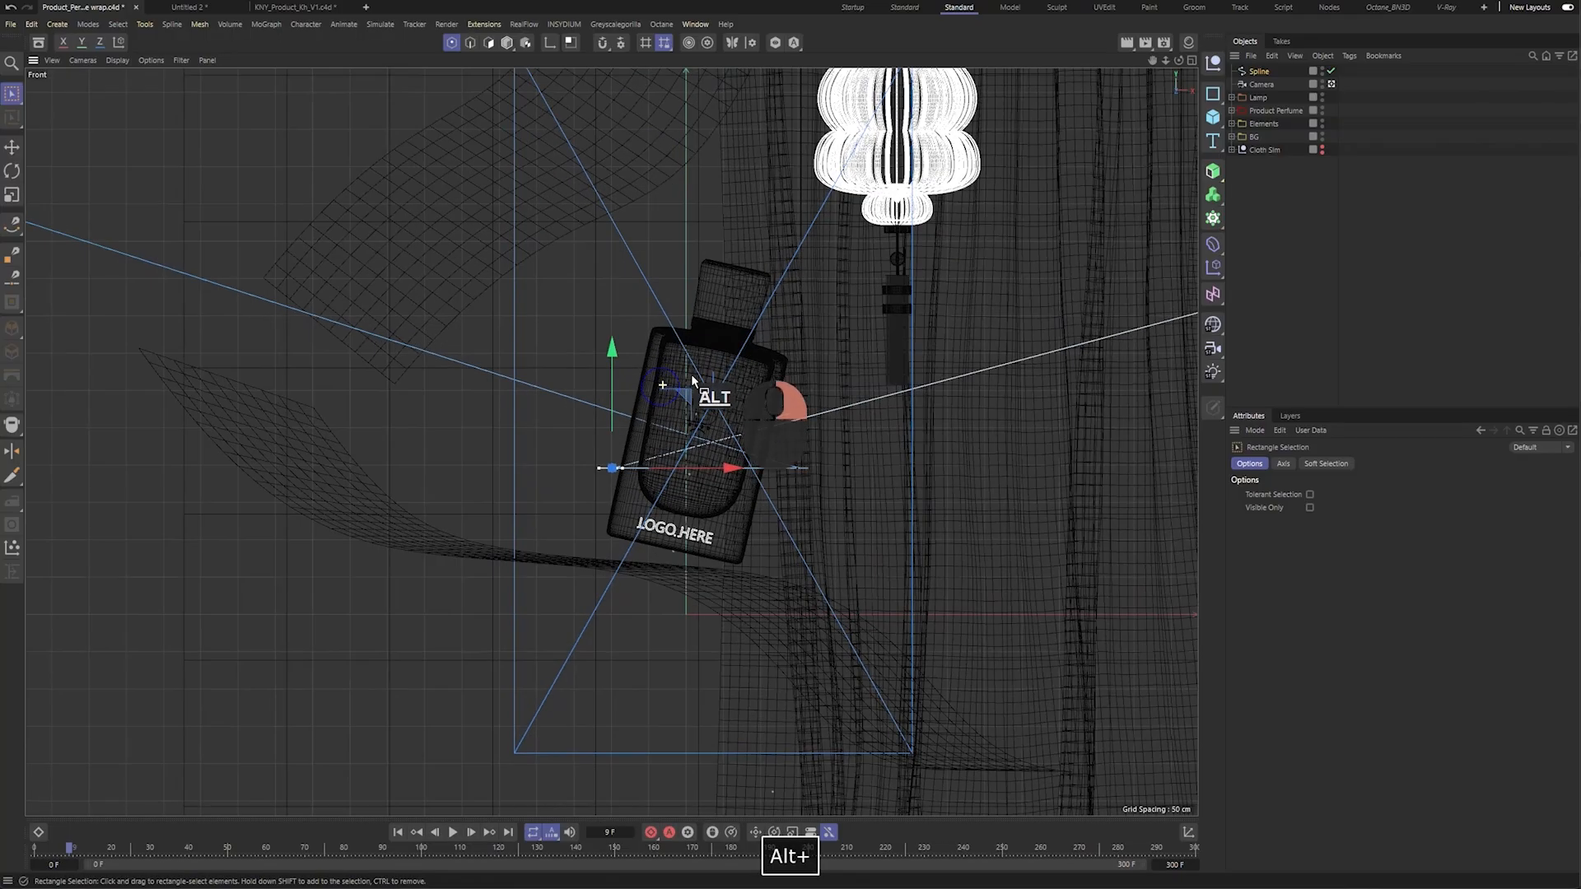
{"action": "left_click_drag", "start_coordinate": [678, 390], "coordinate": [707, 346], "text": "alt"}
{"action": "left_click_drag", "start_coordinate": [570, 439], "coordinate": [627, 484]}
{"action": "left_click_drag", "start_coordinate": [684, 399], "coordinate": [711, 301]}
Select the spline points on the bottle's right side and lower them toward the base.
{"action": "left_click", "coordinate": [818, 467]}
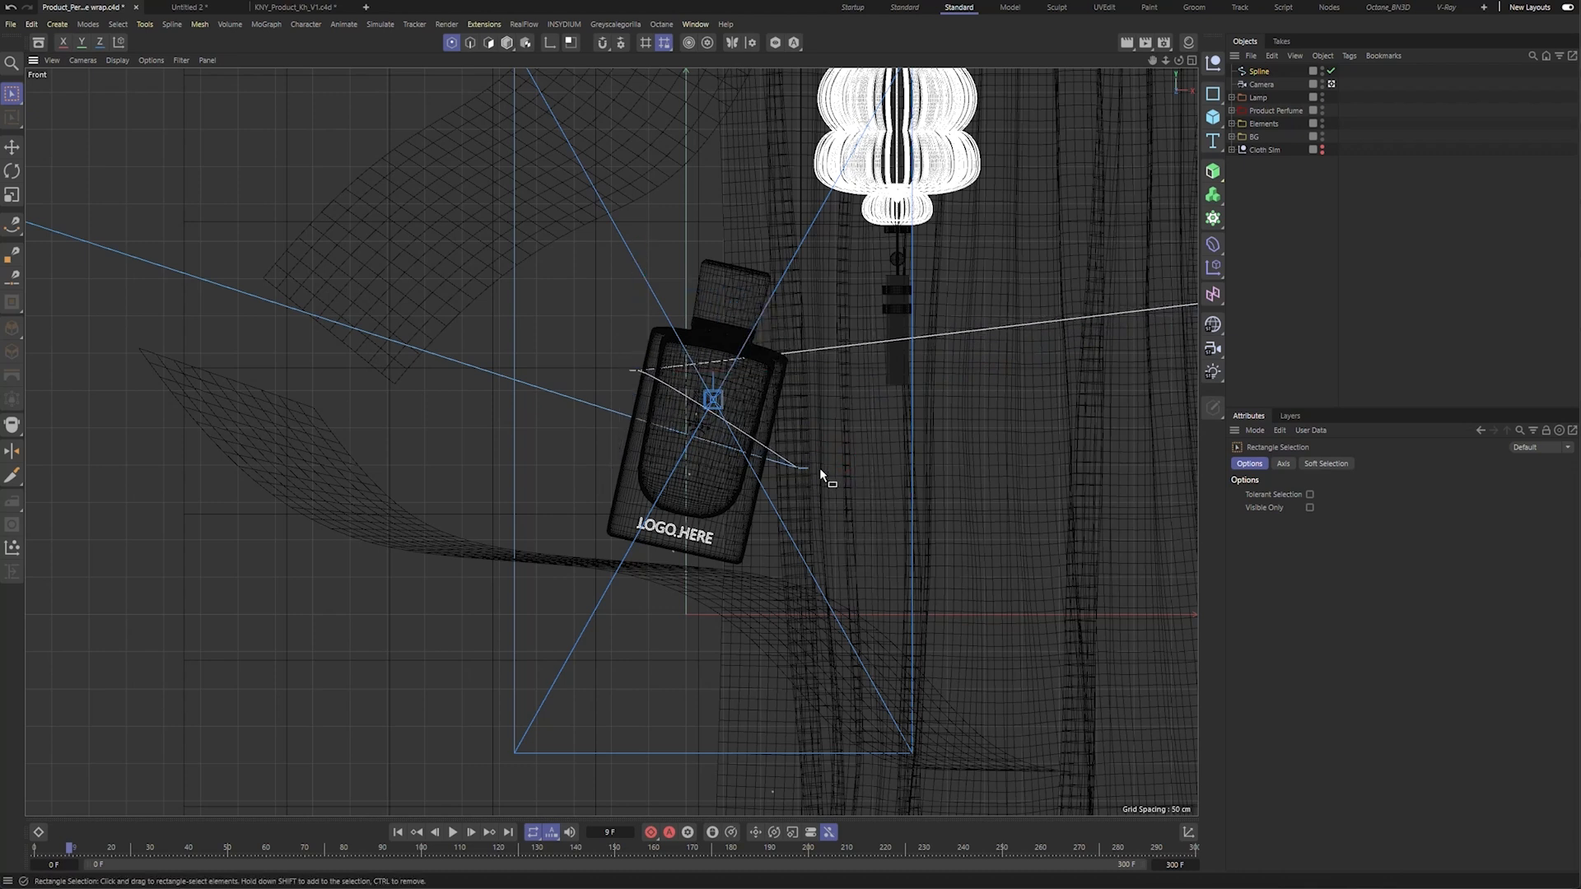
{"action": "left_click_drag", "start_coordinate": [834, 436], "coordinate": [738, 503]}
{"action": "left_click_drag", "start_coordinate": [856, 405], "coordinate": [834, 458]}
Lower the spline points on the bottle's left side slightly to refine the loop around the glass.
{"action": "left_click_drag", "start_coordinate": [650, 359], "coordinate": [635, 382]}
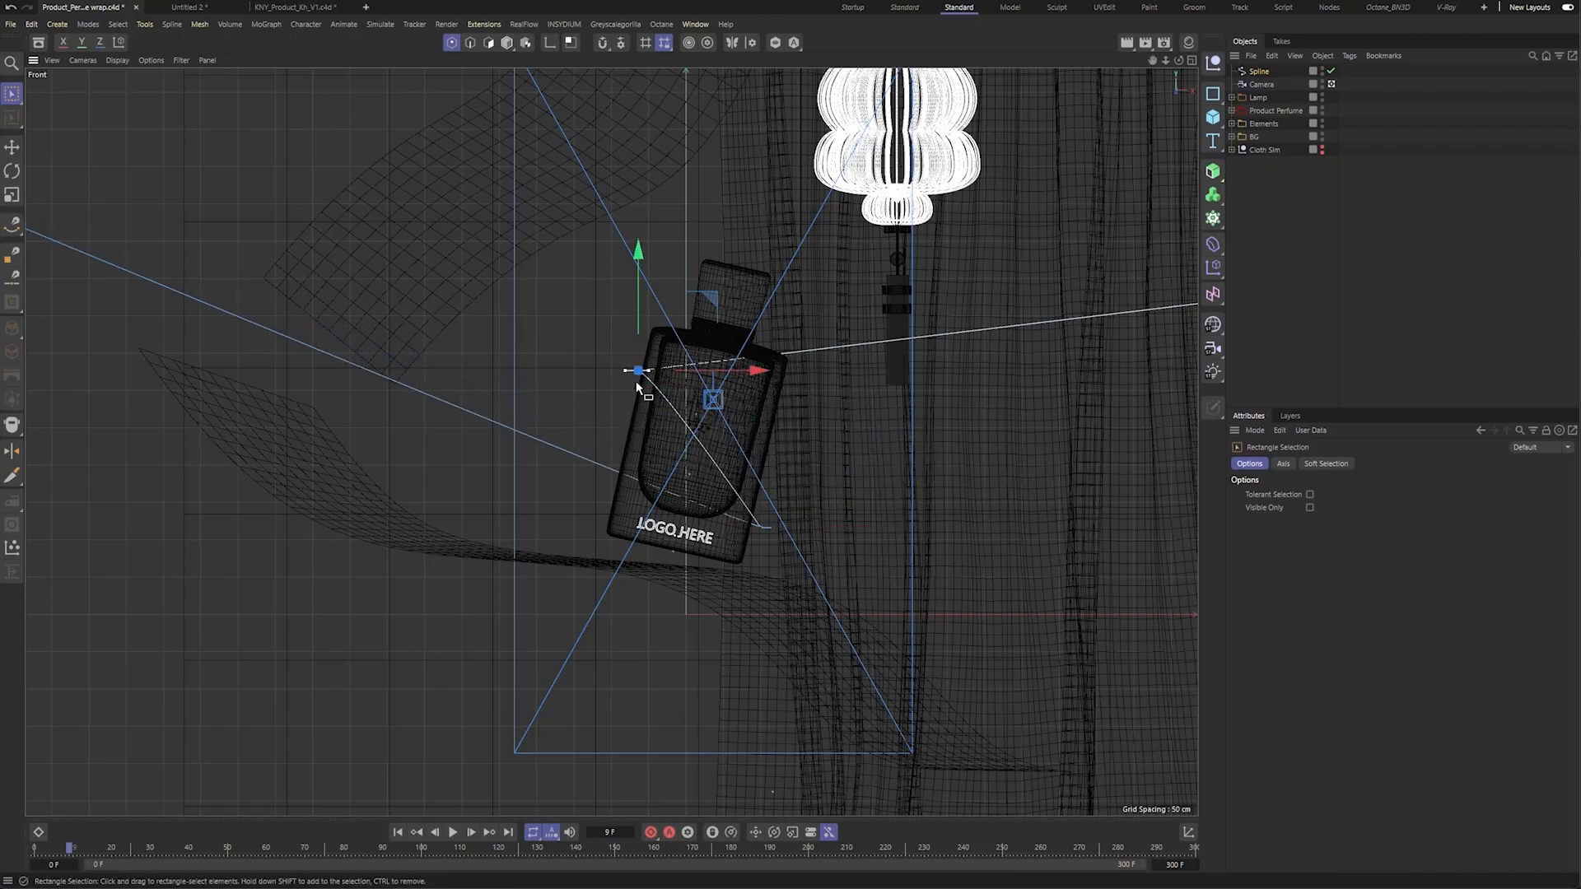
{"action": "middle_click", "coordinate": [627, 386]}
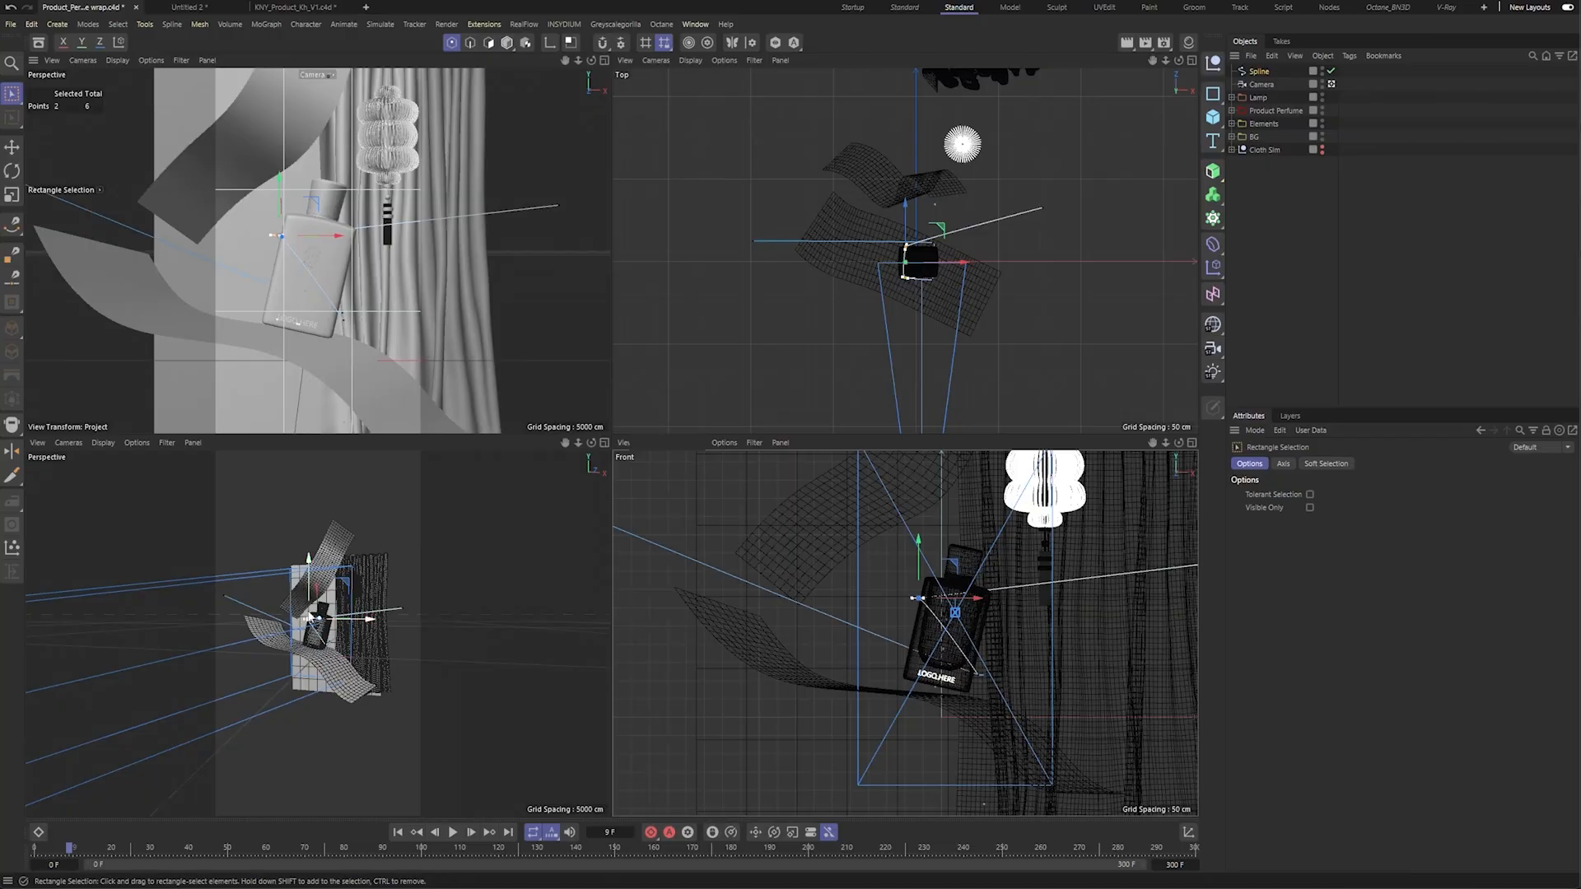
{"action": "middle_click", "coordinate": [311, 616]}
{"action": "right_click_drag", "start_coordinate": [544, 407], "coordinate": [681, 393], "text": "alt"}
{"action": "mouse_move", "coordinate": [576, 510]}
{"action": "left_mouse_down", "text": "alt"}
{"action": "mouse_move", "coordinate": [626, 548]}
{"action": "mouse_move", "coordinate": [704, 552]}
{"action": "mouse_move", "coordinate": [582, 564]}
{"action": "mouse_move", "coordinate": [554, 517]}
{"action": "left_mouse_up", "text": "alt"}
{"action": "middle_click", "coordinate": [619, 469]}
{"action": "right_click_drag", "start_coordinate": [896, 617], "coordinate": [955, 586], "text": "alt"}
{"action": "left_click_drag", "start_coordinate": [979, 537], "coordinate": [978, 581]}
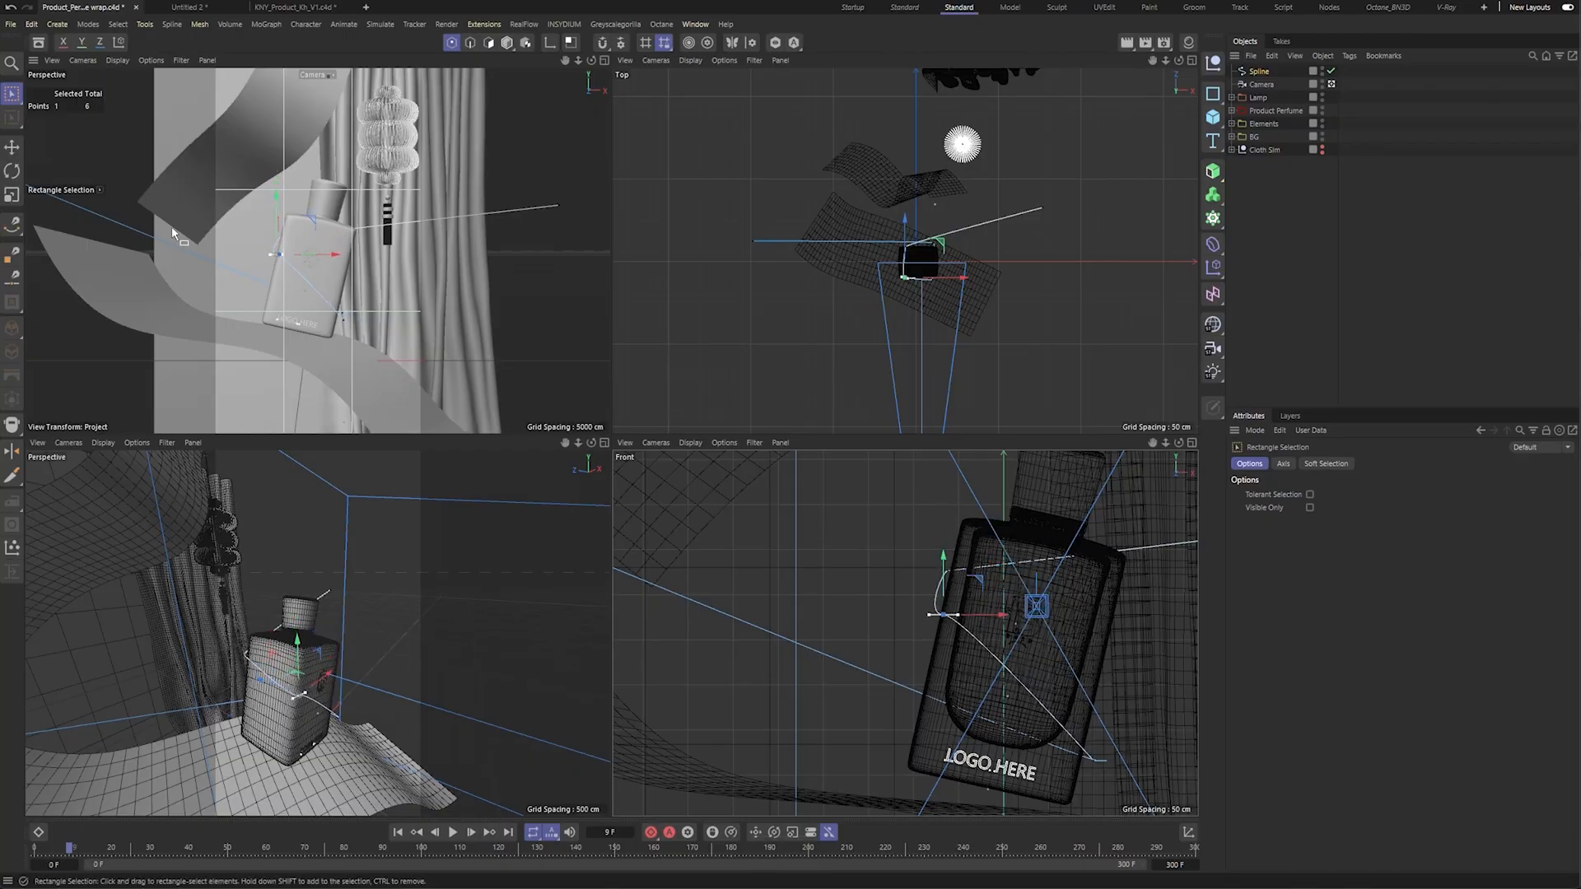
Tilt the tangent of the selected spline point on the bottle's left side to follow the slanted glass edge.
{"action": "left_click", "coordinate": [11, 146]}
{"action": "left_click", "coordinate": [928, 616]}
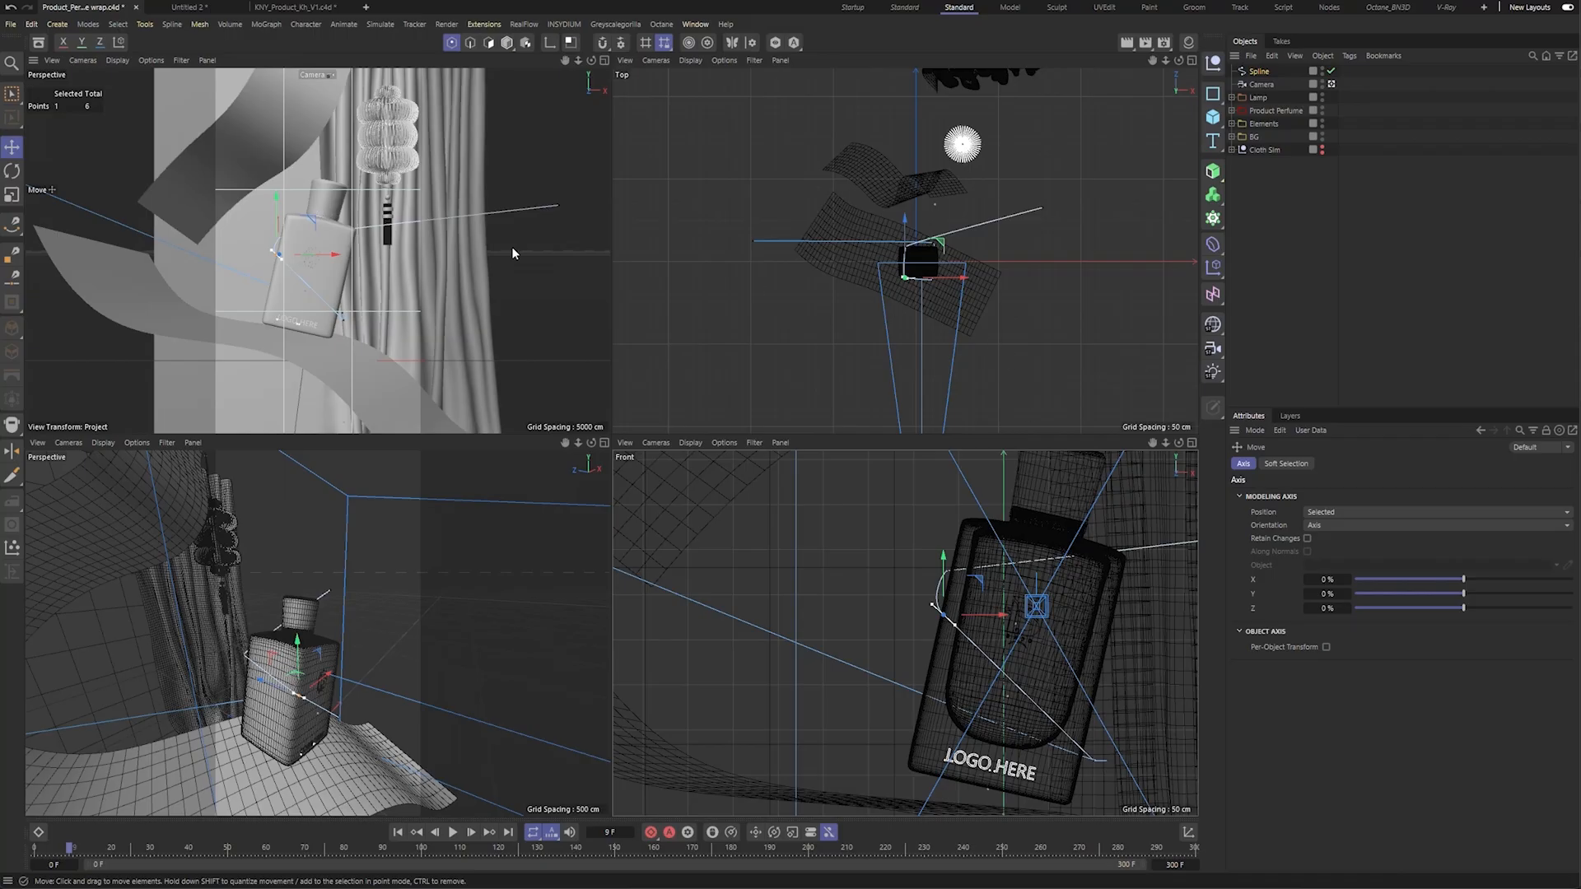
{"action": "left_click_drag", "start_coordinate": [343, 711], "coordinate": [396, 669], "text": "alt"}
Adjust the tangent of the spline's rear right point in the top view so the curve rounds the bottle's corner, and select the rear left point.
{"action": "left_click", "coordinate": [392, 662]}
{"action": "right_click_drag", "start_coordinate": [393, 666], "coordinate": [432, 665], "text": "alt"}
{"action": "mouse_move", "coordinate": [394, 666]}
{"action": "left_mouse_down", "text": "alt"}
{"action": "mouse_move", "coordinate": [309, 672]}
{"action": "mouse_move", "coordinate": [361, 685]}
{"action": "mouse_move", "coordinate": [381, 640]}
{"action": "left_mouse_up", "text": "alt"}
{"action": "right_click_drag", "start_coordinate": [352, 647], "coordinate": [386, 645], "text": "alt"}
{"action": "scroll", "coordinate": [382, 626], "scroll_direction": "down", "scroll_amount": 6, "text": "alt"}
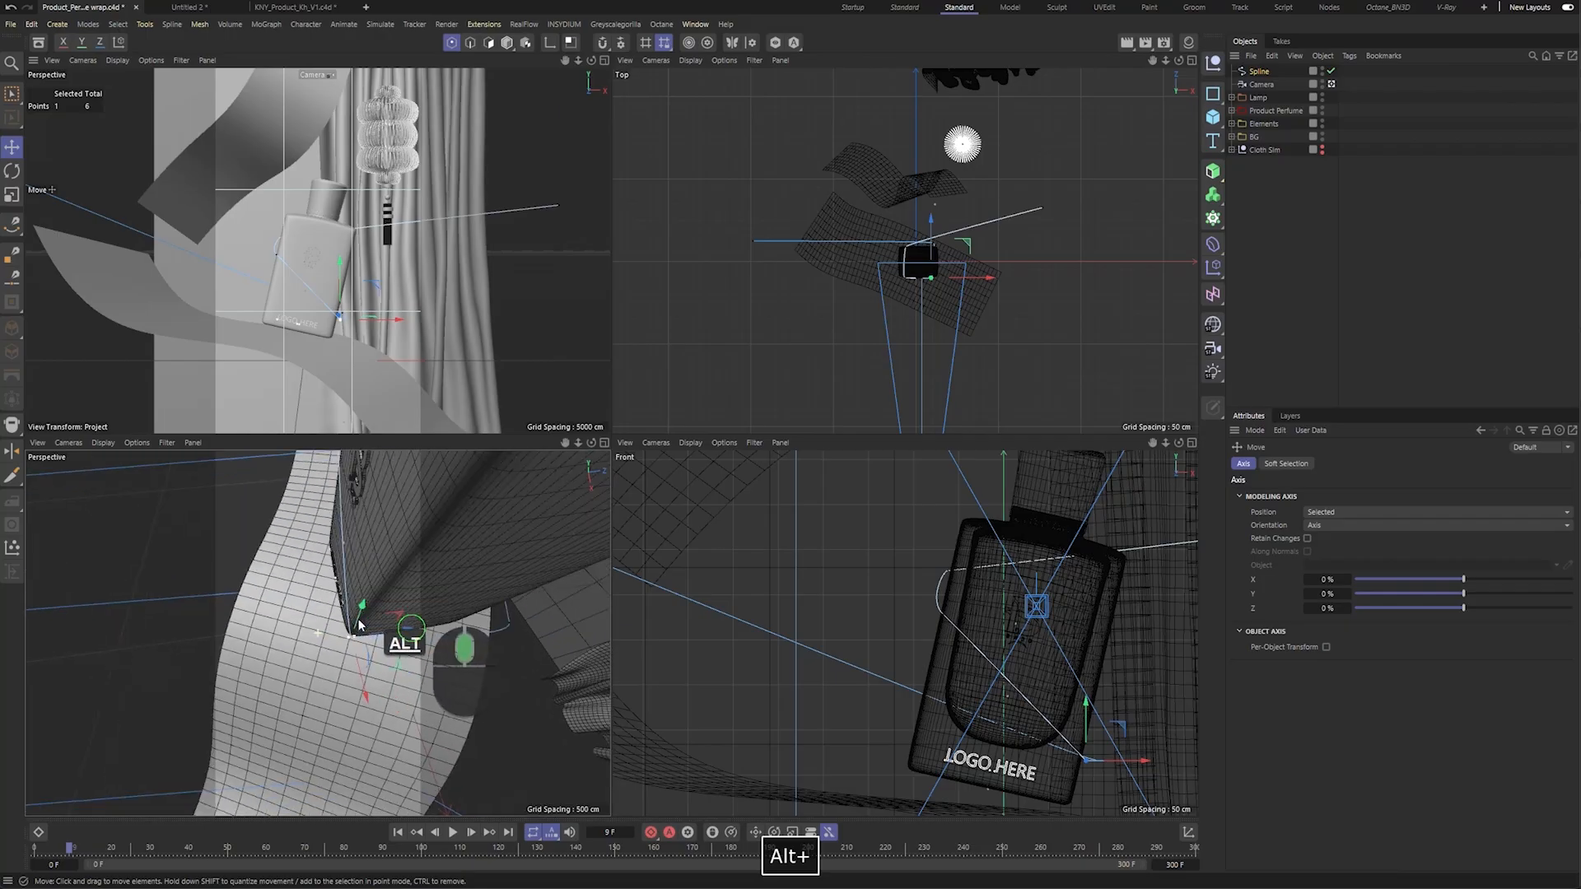
{"action": "scroll", "coordinate": [384, 626], "scroll_direction": "up", "scroll_amount": 3, "text": "alt"}
{"action": "left_click", "coordinate": [484, 623]}
{"action": "right_click_drag", "start_coordinate": [914, 241], "coordinate": [1029, 244], "text": "alt"}
{"action": "left_click_drag", "start_coordinate": [1015, 228], "coordinate": [1018, 246]}
{"action": "left_click", "coordinate": [830, 270]}
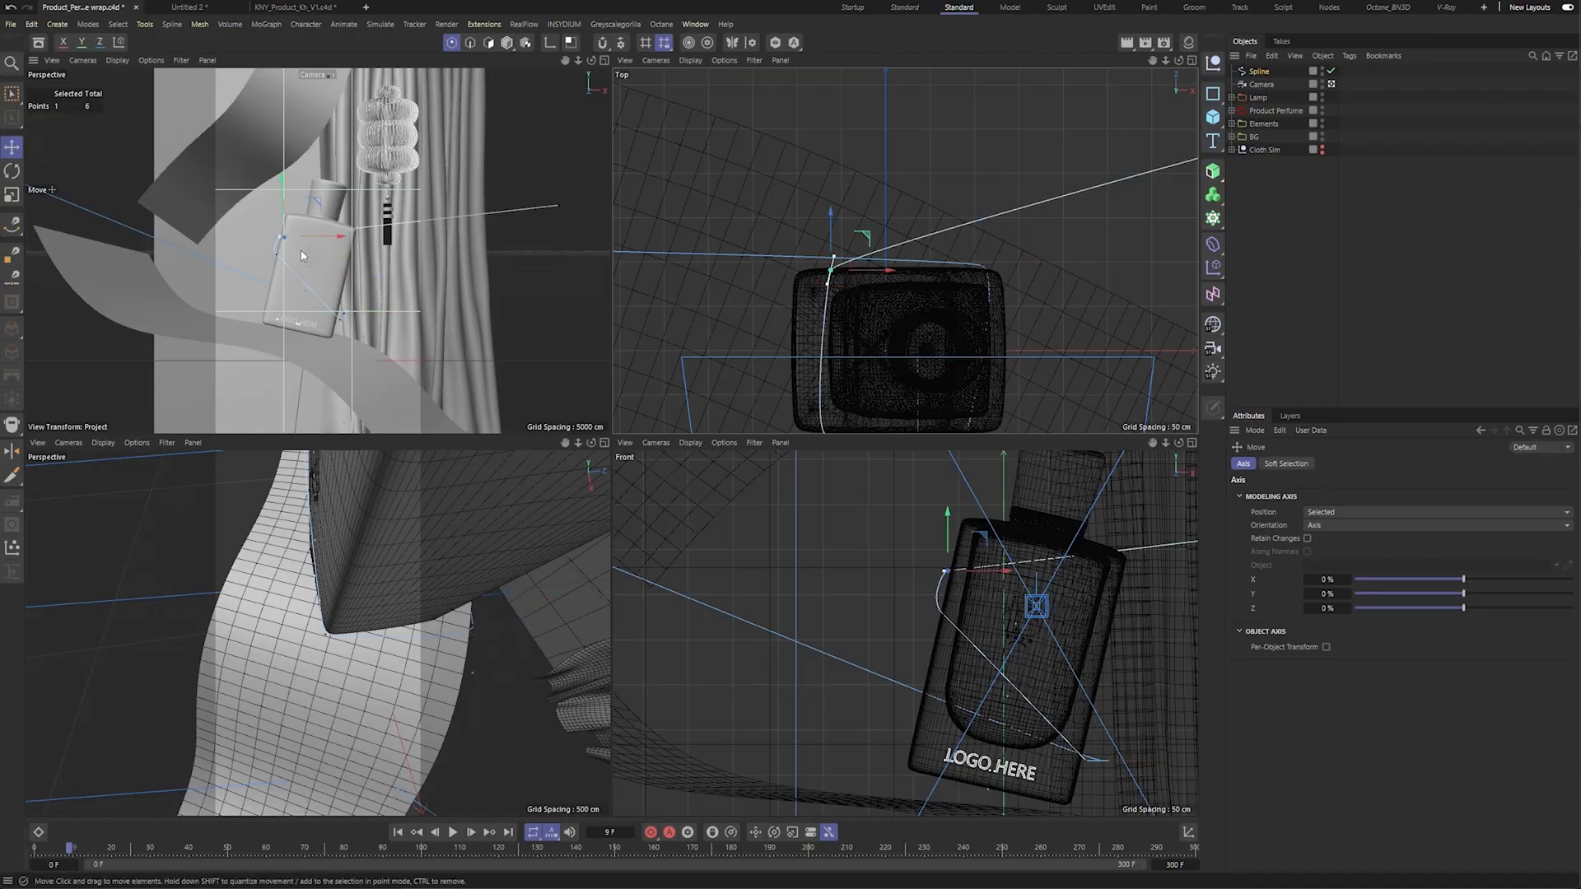
In the front view, raise the spline's front point at the bottle's lower right and shift the rear point inward toward the glass.
{"action": "middle_click", "coordinate": [398, 628]}
{"action": "left_click_drag", "start_coordinate": [710, 354], "coordinate": [705, 612], "text": "alt"}
{"action": "middle_click", "coordinate": [715, 617]}
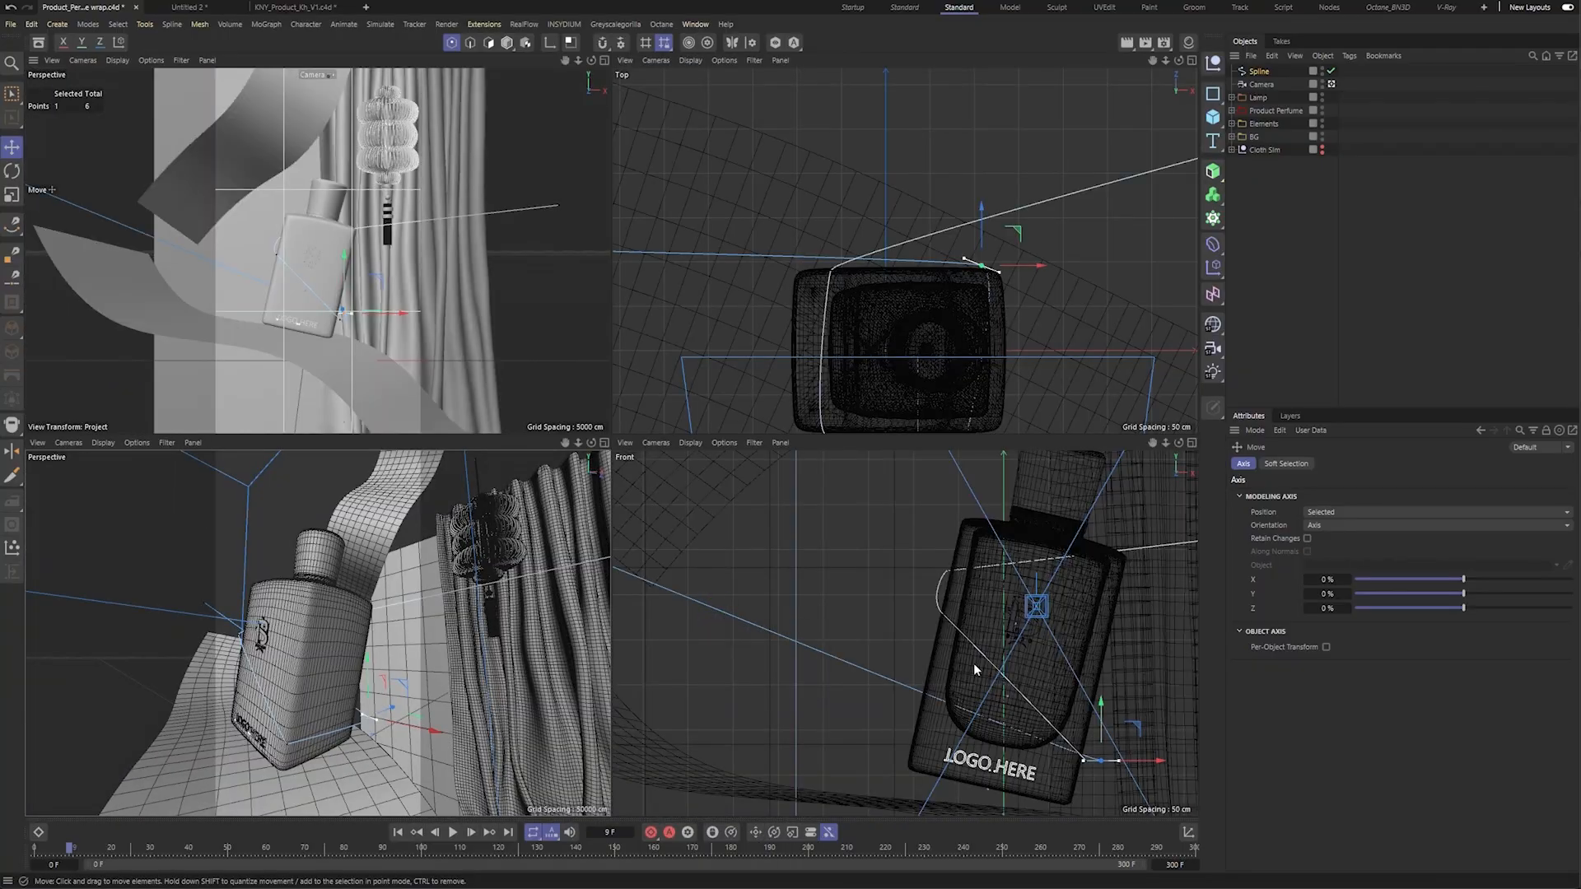
{"action": "middle_click", "coordinate": [973, 663]}
{"action": "middle_click_drag", "start_coordinate": [797, 646], "coordinate": [814, 569], "text": "alt"}
{"action": "right_click_drag", "start_coordinate": [961, 580], "coordinate": [994, 583], "text": "alt"}
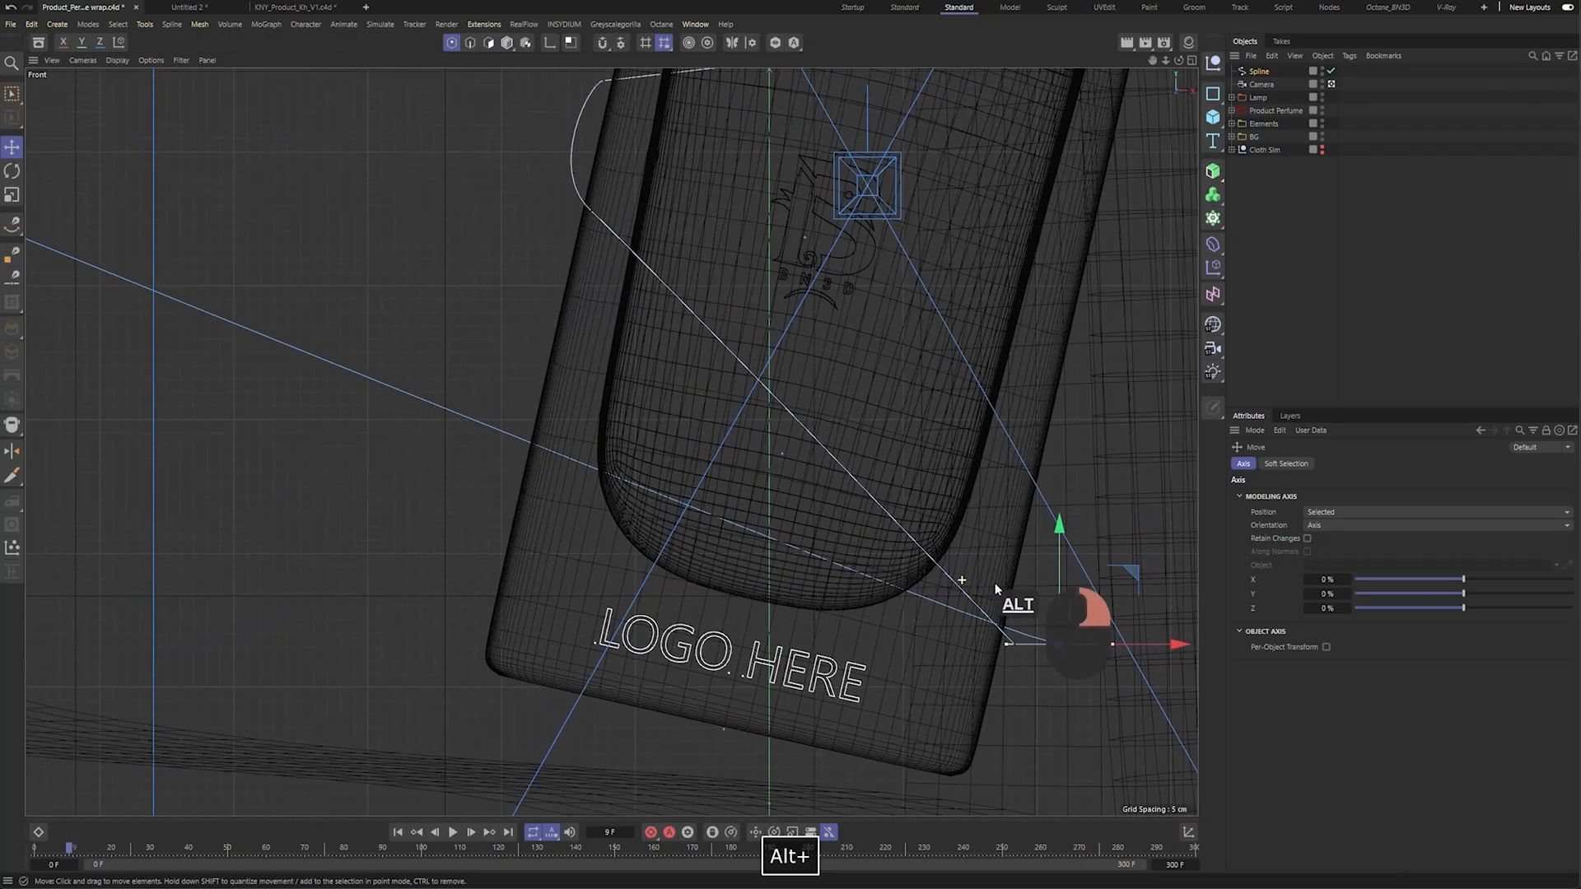
{"action": "left_click_drag", "start_coordinate": [1061, 645], "coordinate": [1113, 489]}
{"action": "left_click", "coordinate": [1059, 647]}
{"action": "left_click_drag", "start_coordinate": [1115, 571], "coordinate": [1085, 567]}
Nudge the rear lower-right spline point closer to the bottle and tilt its tangent along the glass edge.
{"action": "middle_click", "coordinate": [1055, 524]}
{"action": "middle_click", "coordinate": [396, 566]}
{"action": "left_click_drag", "start_coordinate": [504, 578], "coordinate": [885, 515], "text": "alt"}
{"action": "middle_click", "coordinate": [884, 510]}
{"action": "middle_click", "coordinate": [949, 593]}
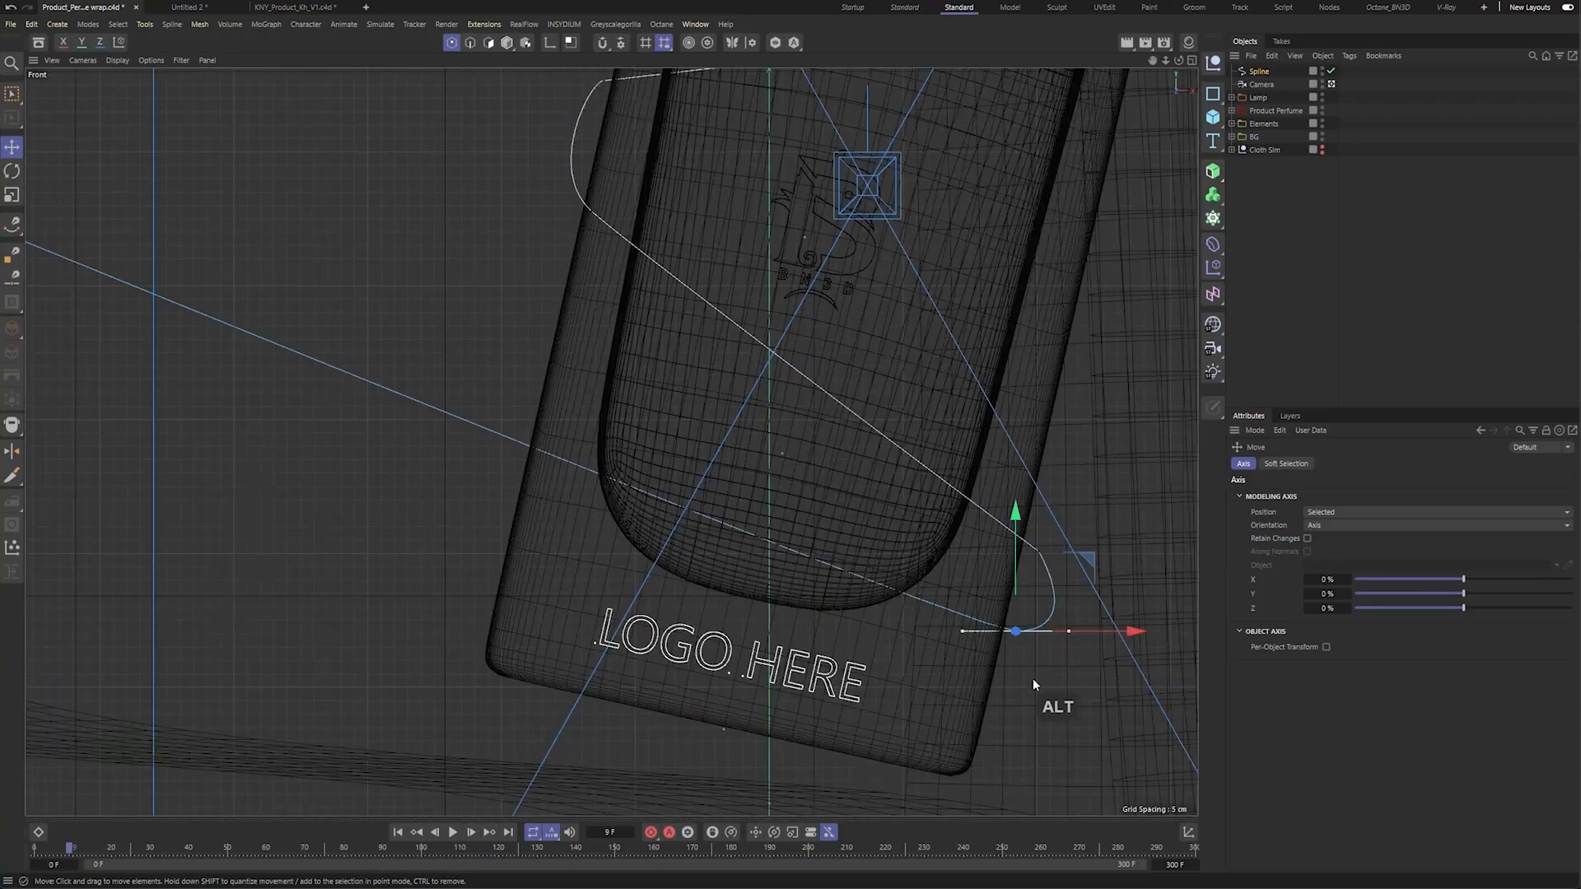
{"action": "left_click_drag", "start_coordinate": [1089, 563], "coordinate": [1078, 562]}
{"action": "left_click_drag", "start_coordinate": [1057, 631], "coordinate": [1026, 611]}
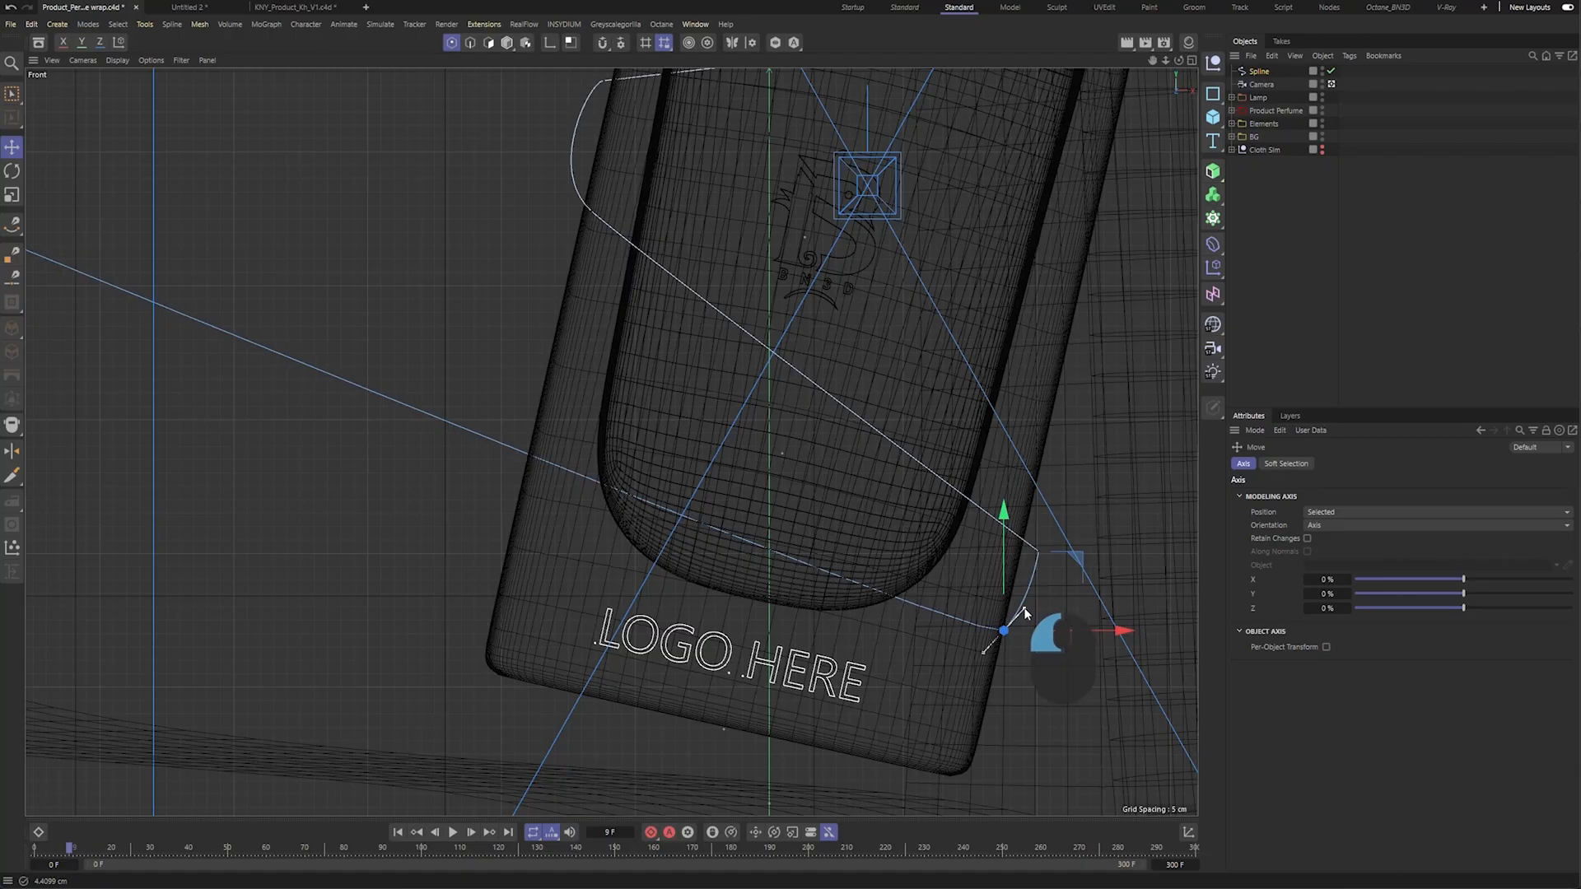
{"action": "left_click_drag", "start_coordinate": [1077, 558], "coordinate": [1080, 561]}
Move the spline's front left point closer to the bottle and tilt its tangent to tighten the curve around the edge.
{"action": "right_click_drag", "start_coordinate": [782, 412], "coordinate": [638, 303], "text": "alt"}
{"action": "middle_click_drag", "start_coordinate": [637, 301], "coordinate": [629, 337], "text": "alt"}
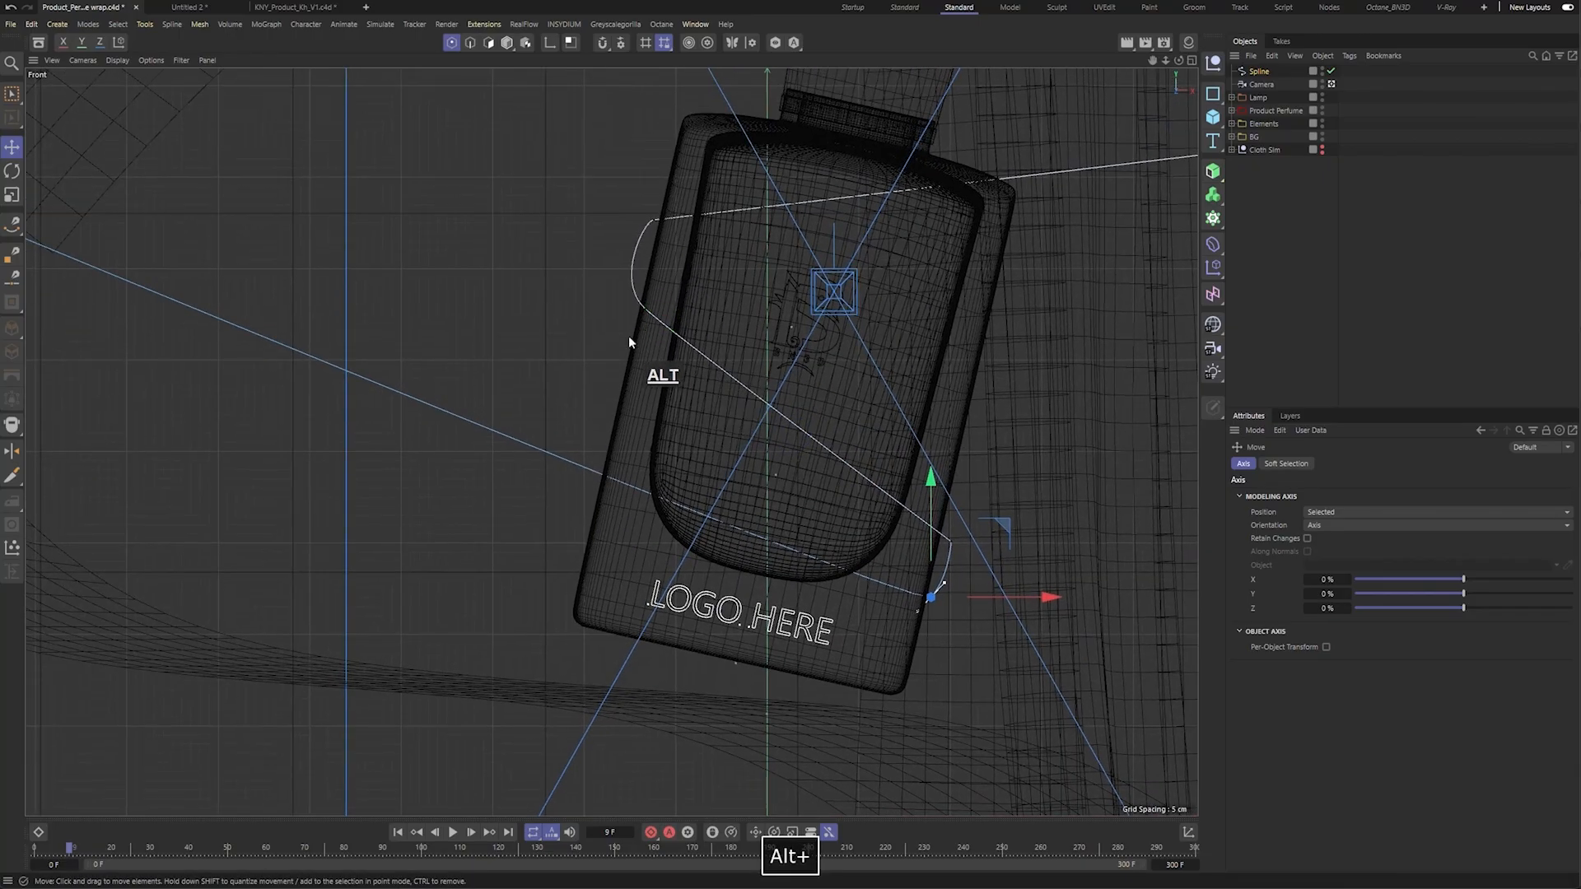
{"action": "right_click_drag", "start_coordinate": [629, 342], "coordinate": [658, 307], "text": "alt"}
{"action": "left_click_drag", "start_coordinate": [708, 245], "coordinate": [698, 239]}
{"action": "left_click_drag", "start_coordinate": [594, 267], "coordinate": [613, 278]}
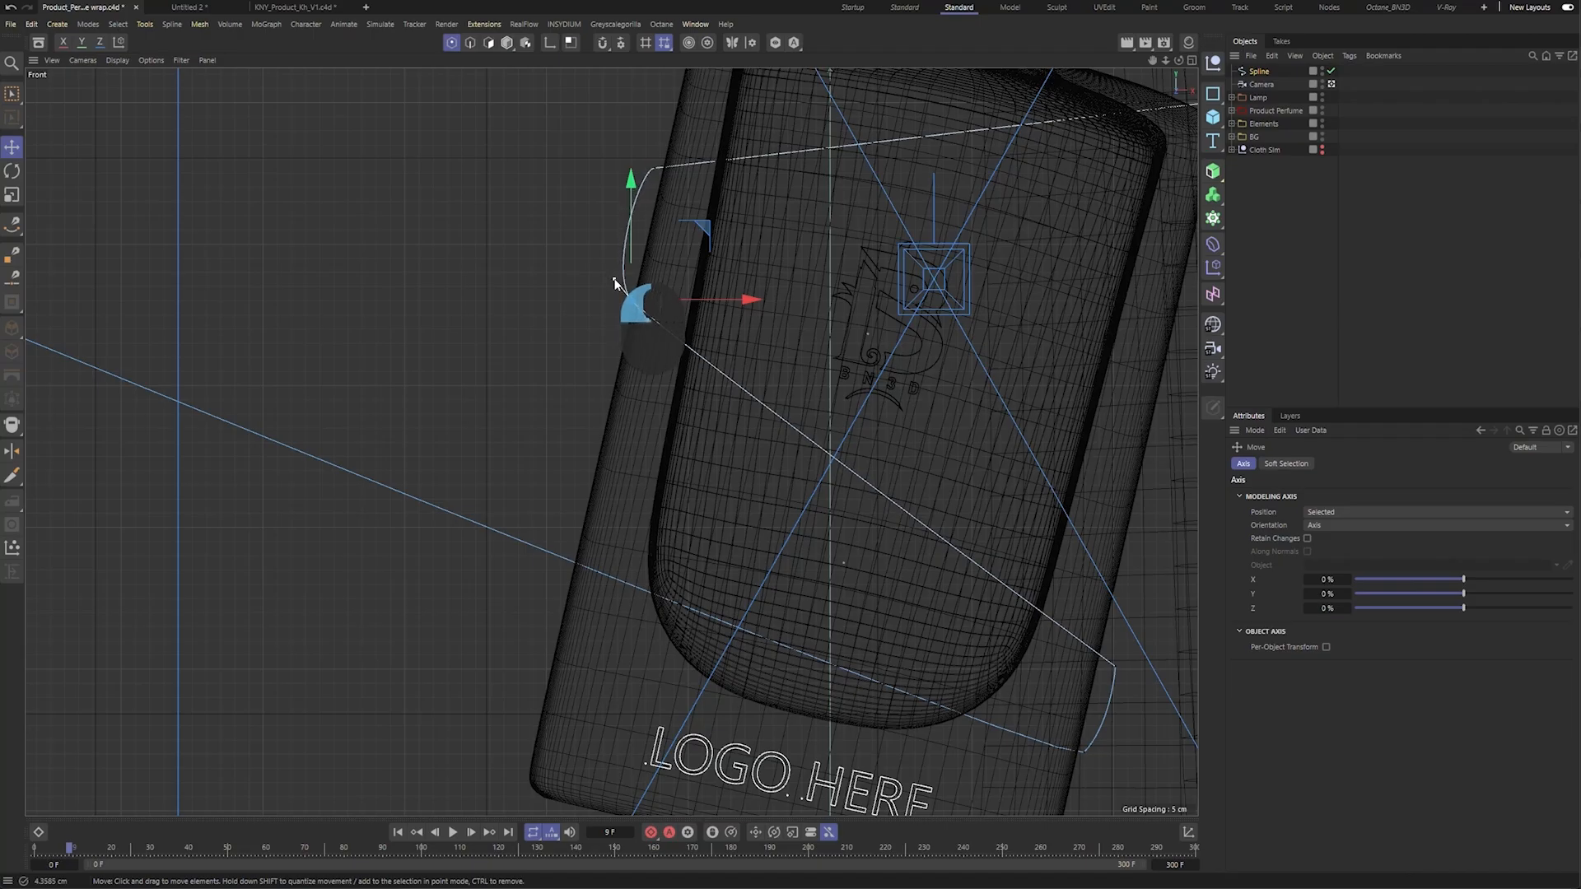
Pull the spline's far right and far left end points inward to shorten both tails beside the bottle.
{"action": "right_click_drag", "start_coordinate": [721, 308], "coordinate": [648, 323], "text": "alt"}
{"action": "middle_click", "coordinate": [649, 323]}
{"action": "middle_click", "coordinate": [545, 305]}
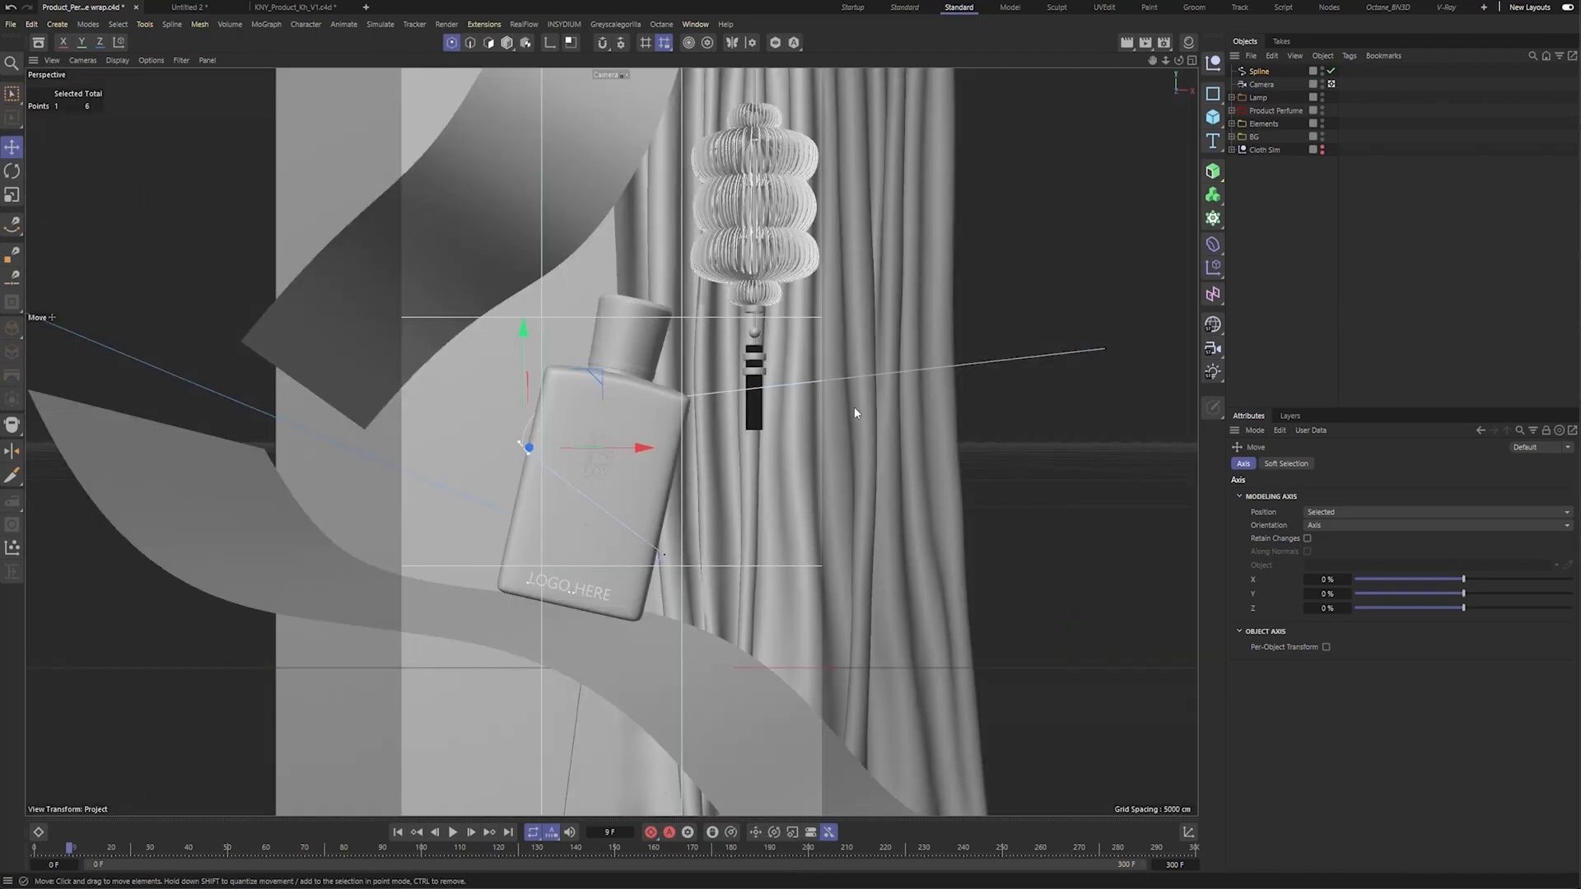
{"action": "left_click_drag", "start_coordinate": [1161, 311], "coordinate": [843, 371]}
{"action": "middle_click", "coordinate": [217, 402]}
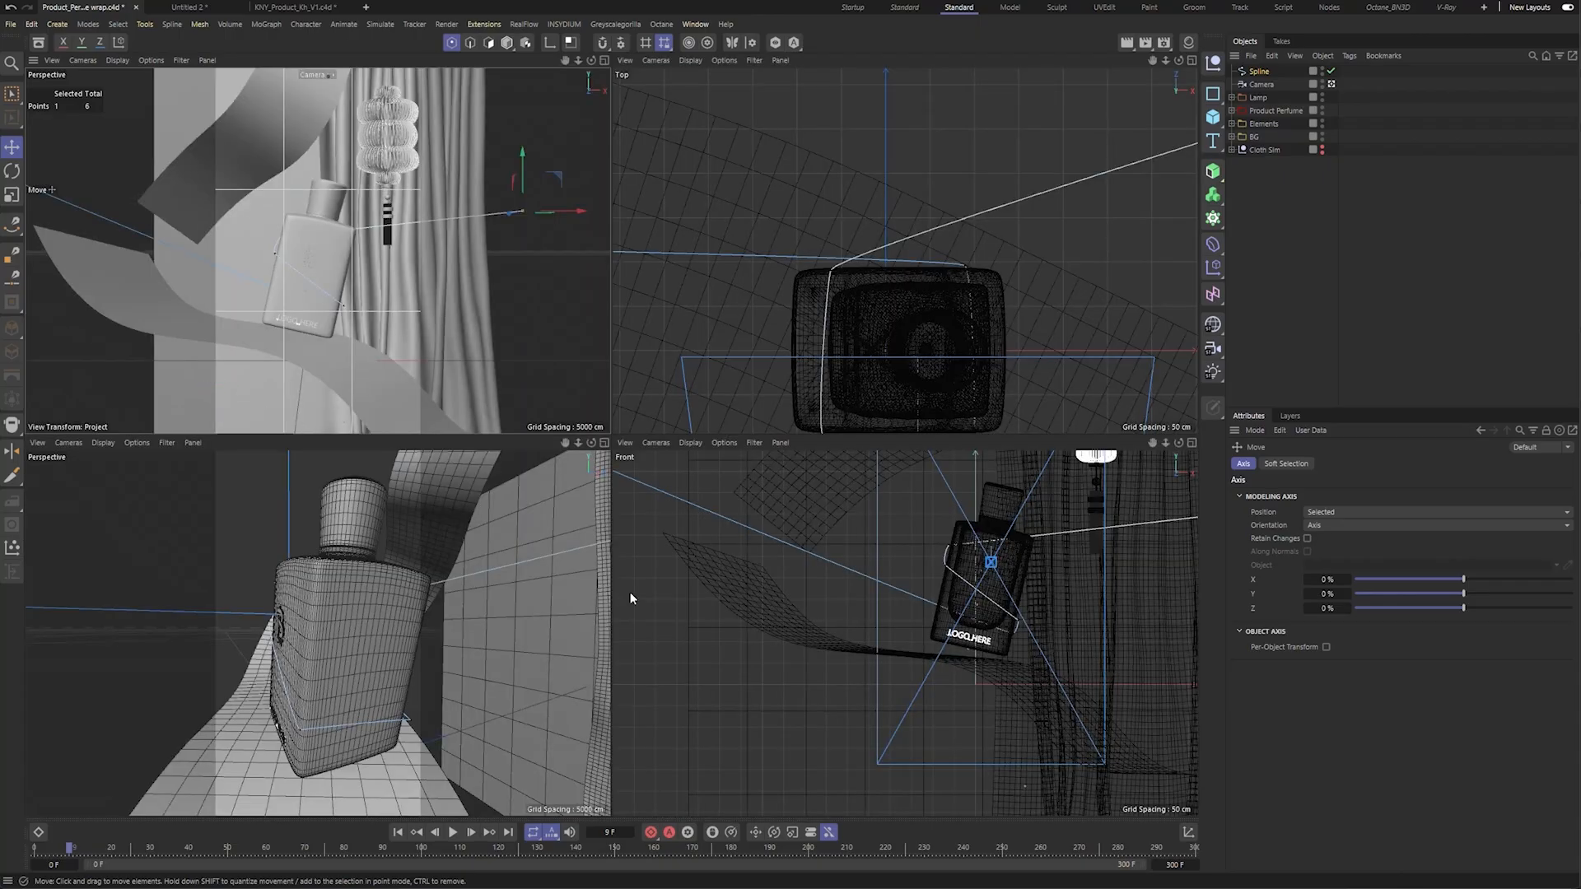
{"action": "right_click_drag", "start_coordinate": [860, 582], "coordinate": [833, 582], "text": "alt"}
{"action": "middle_click_drag", "start_coordinate": [644, 486], "coordinate": [680, 525], "text": "alt"}
{"action": "left_click", "coordinate": [802, 572]}
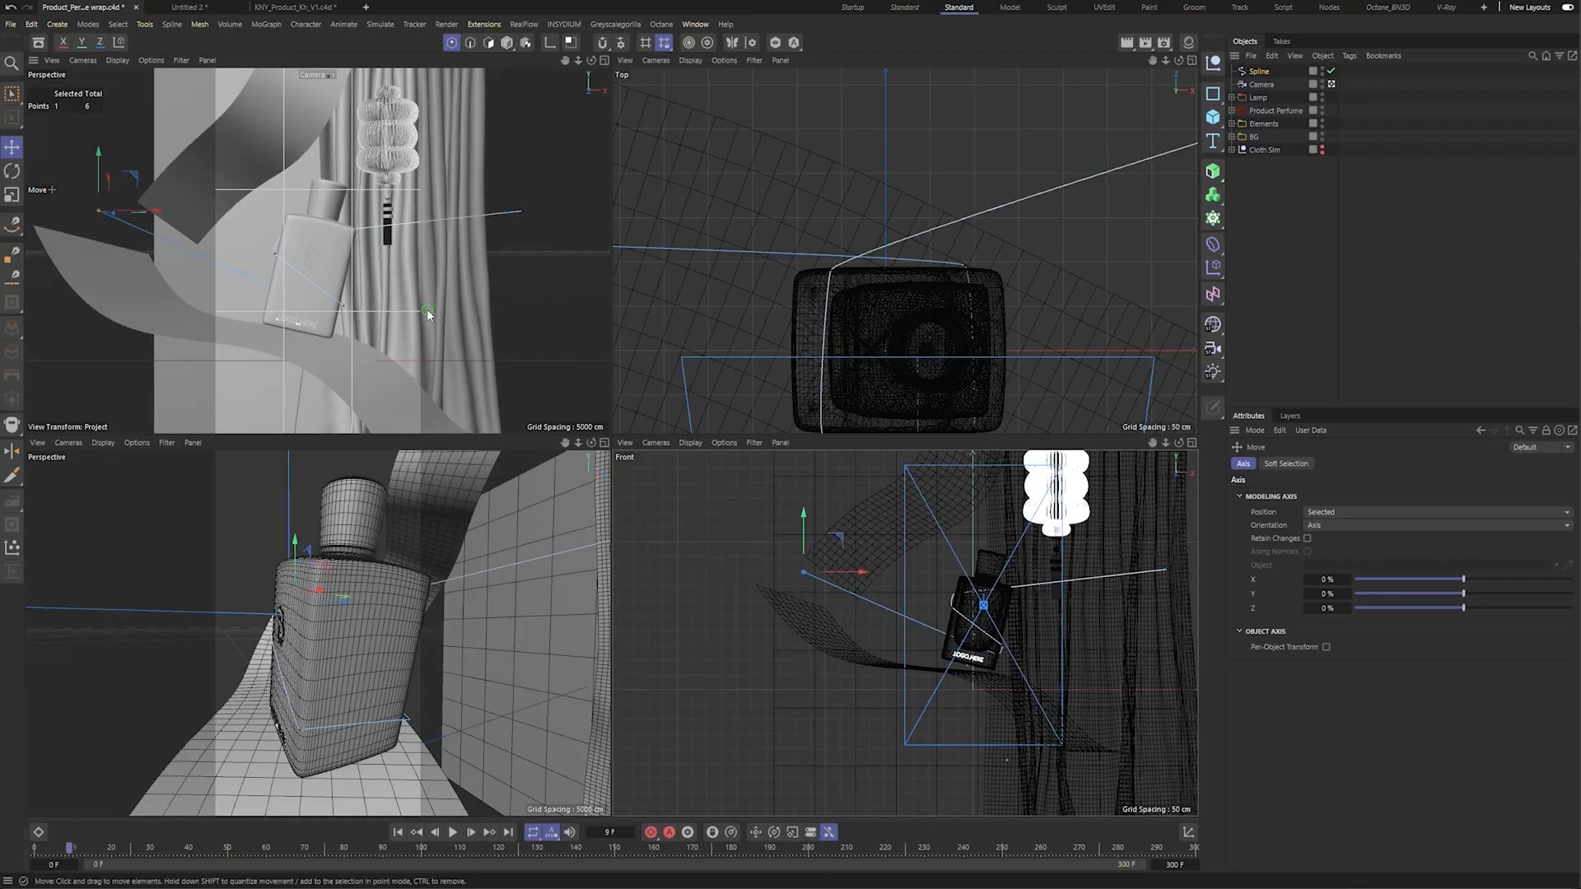
{"action": "middle_click", "coordinate": [426, 308]}
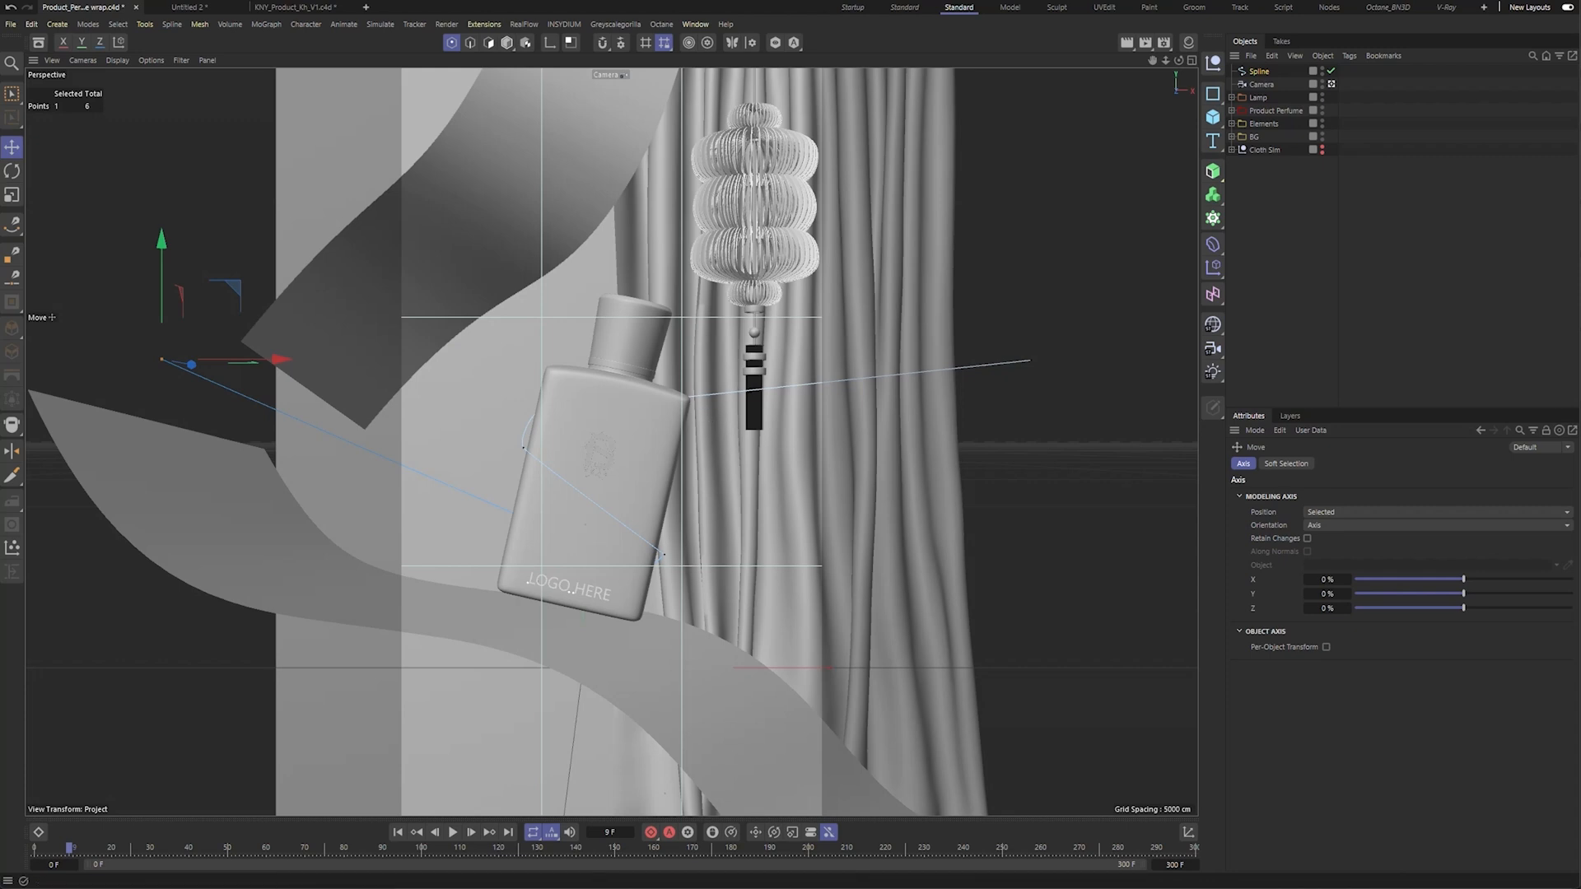
Switch to the Chrome browser, search Google for "reeper cinema 4d" and open the codeworkers.de Reeper plugin page.
{"action": "left_click", "coordinate": [595, 513]}
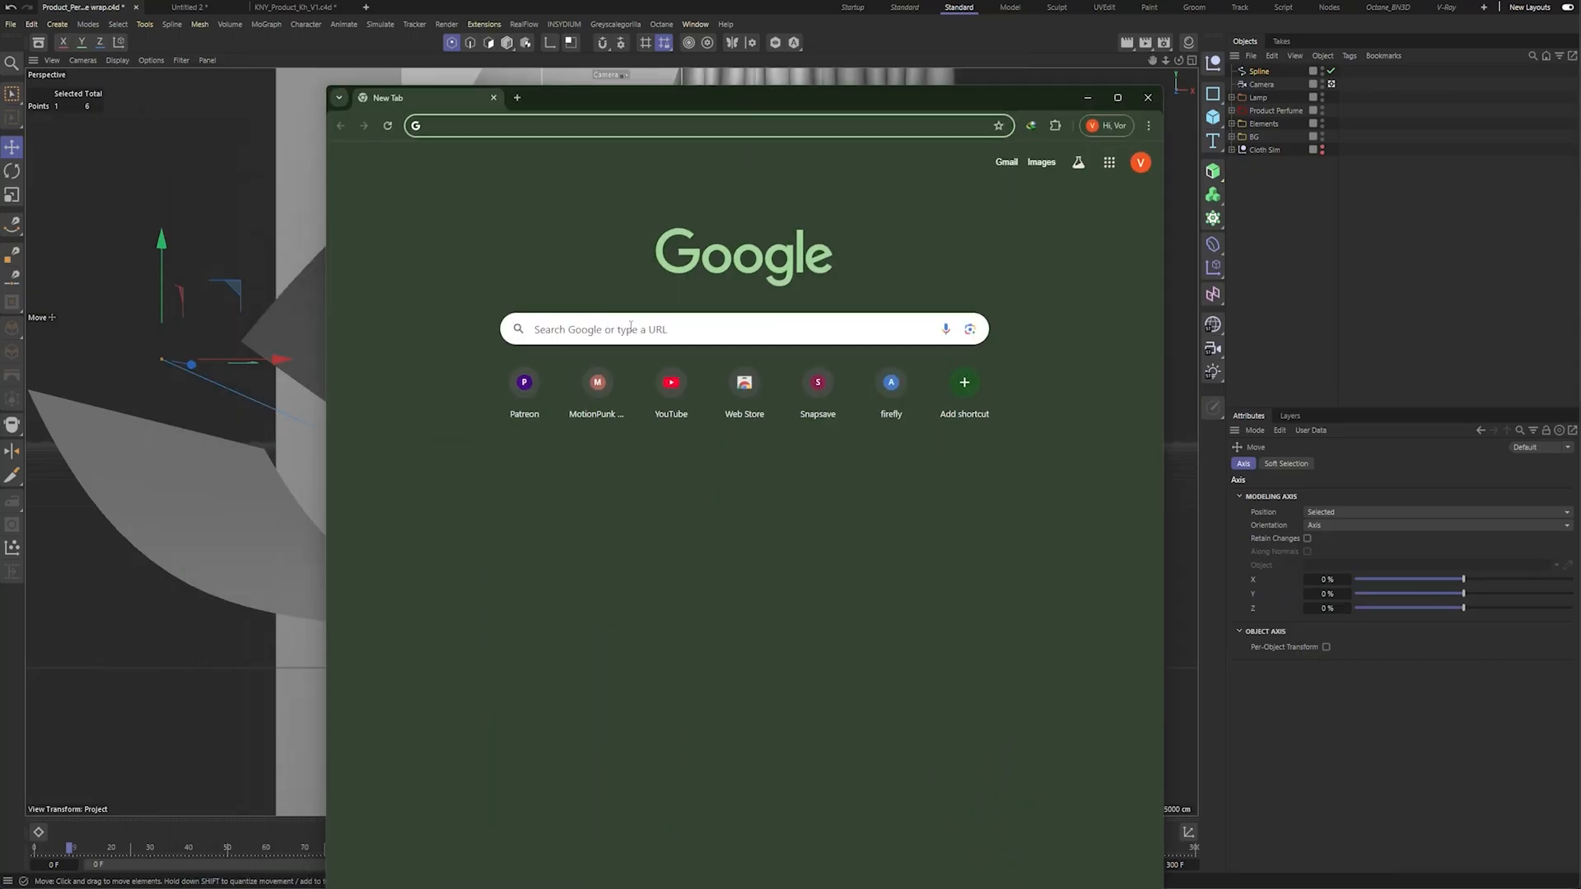
{"action": "left_click", "coordinate": [633, 329]}
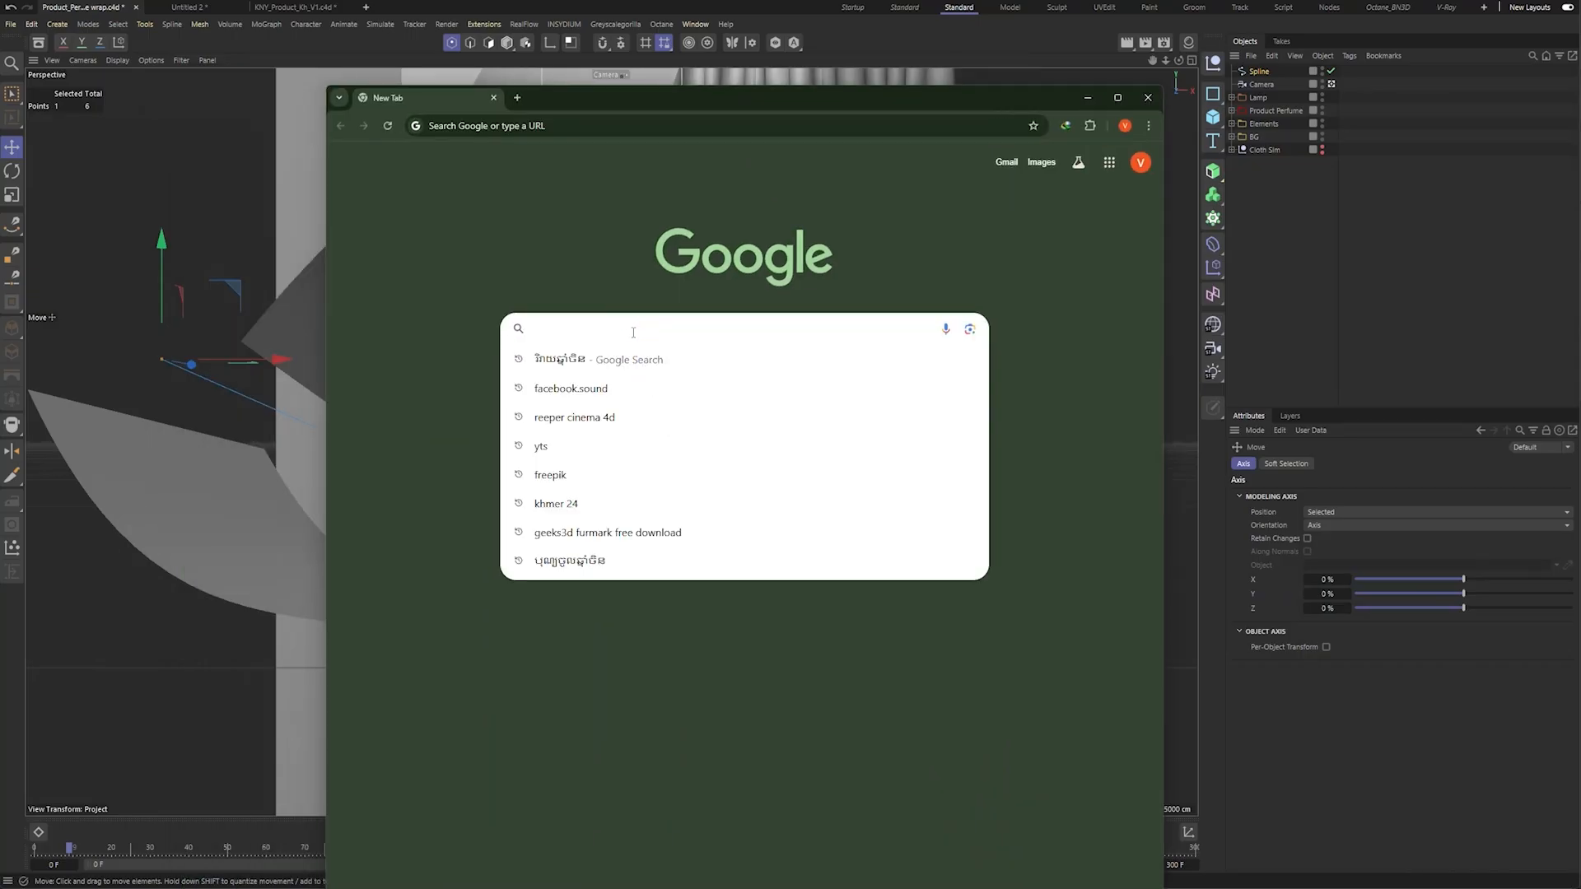
{"action": "type", "text": "Repper"}
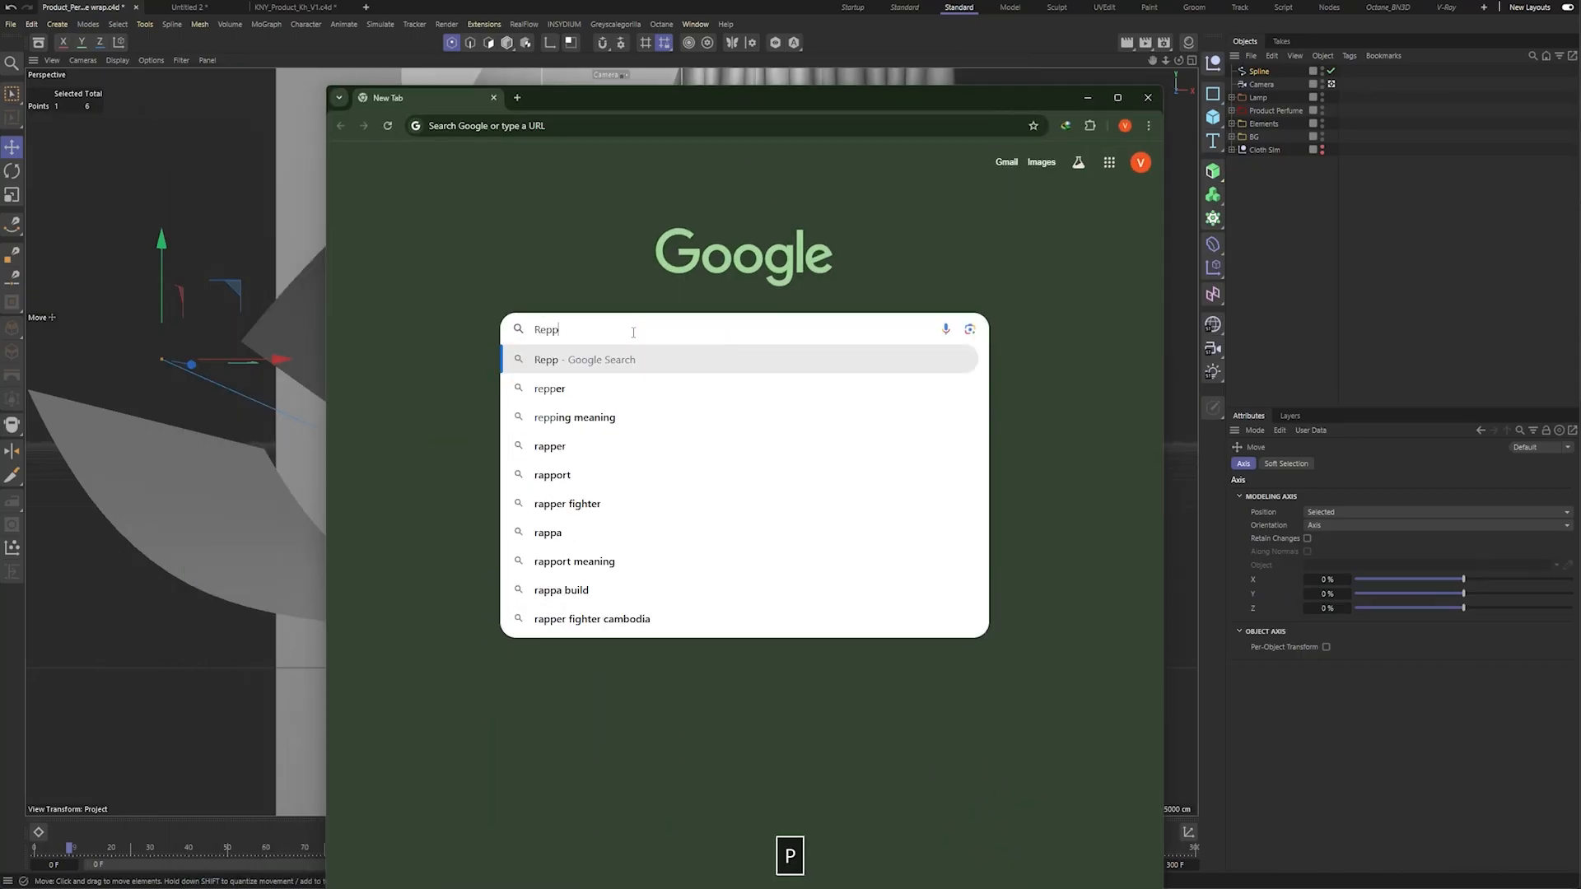
{"action": "type", "text": "c"}
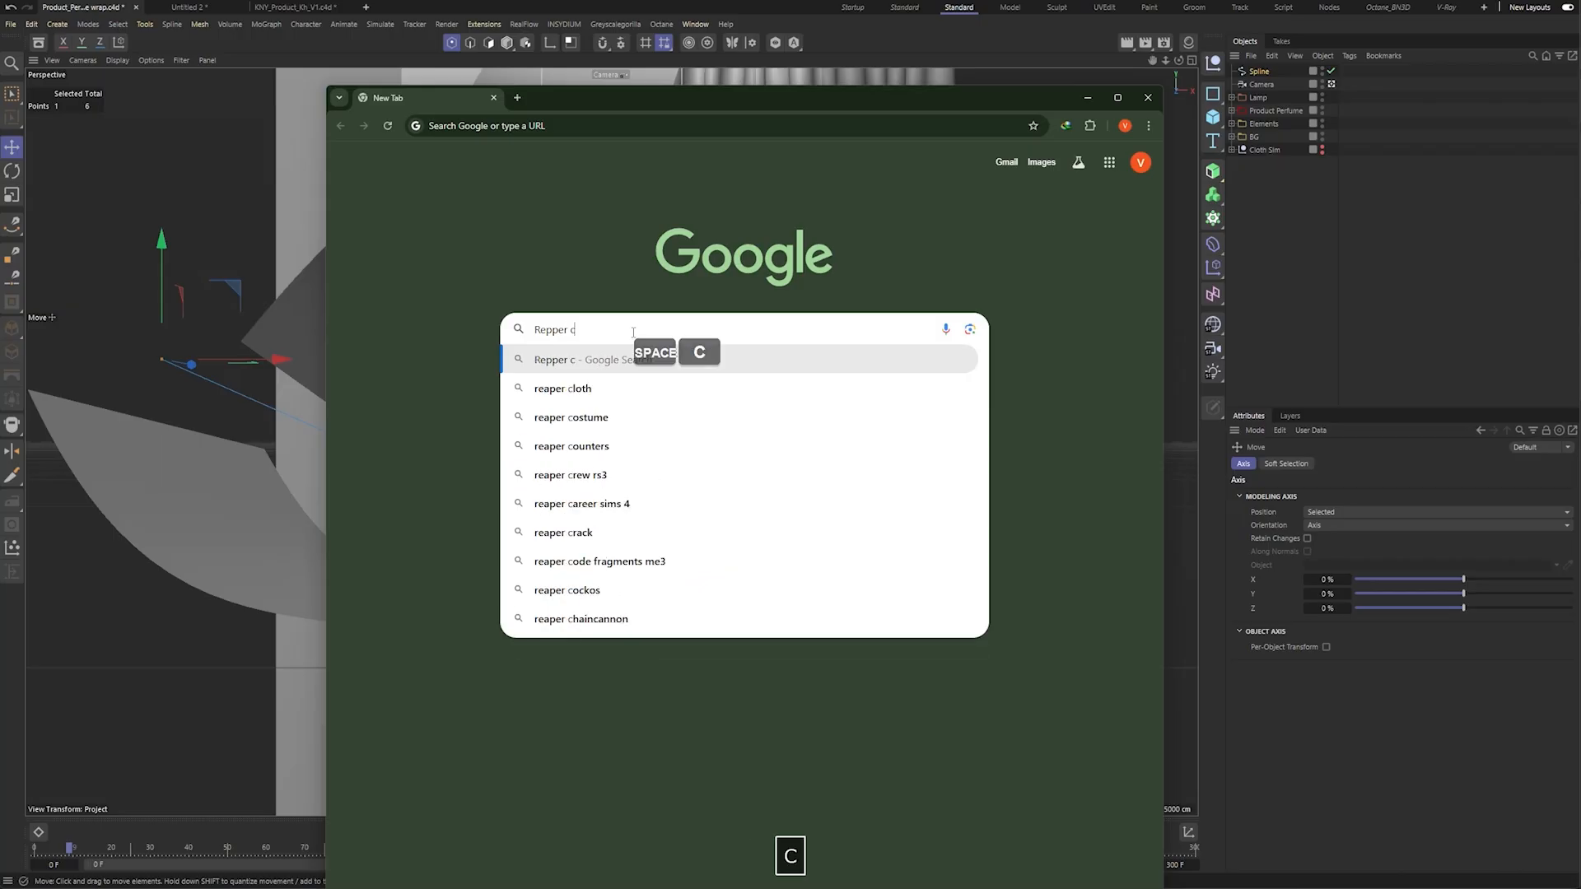
{"action": "key", "text": "BackSpace"}
{"action": "key", "text": "BackSpace"}
{"action": "key", "text": "BackSpace"}
{"action": "key", "text": "BackSpace"}
{"action": "key", "text": "BackSpace"}
{"action": "key", "text": "BackSpace"}
{"action": "type", "text": "eper"}
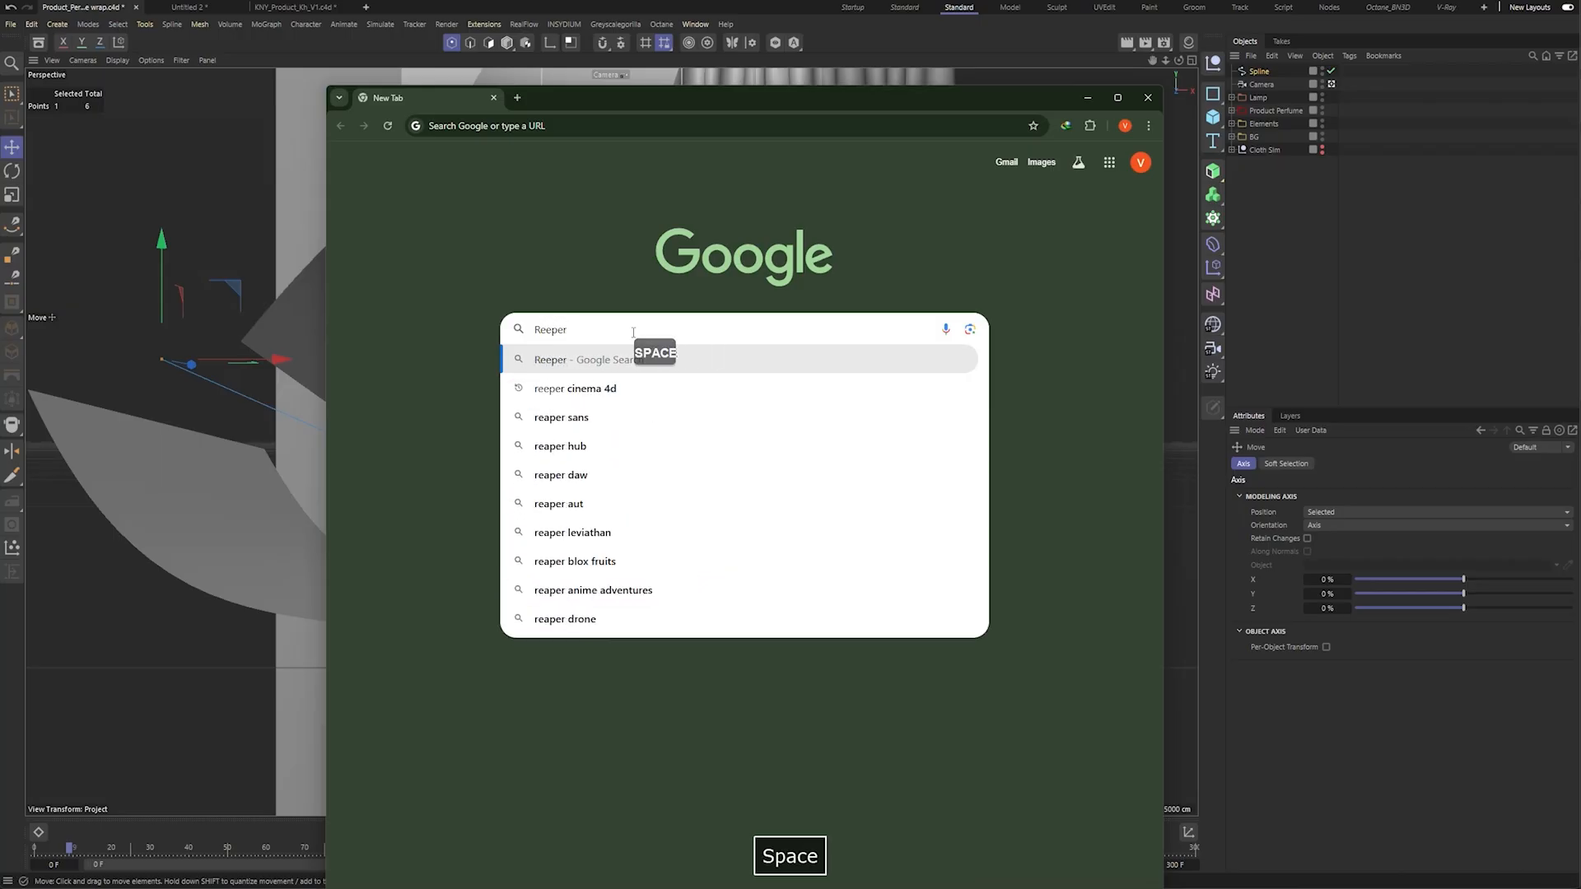
{"action": "left_click", "coordinate": [634, 388]}
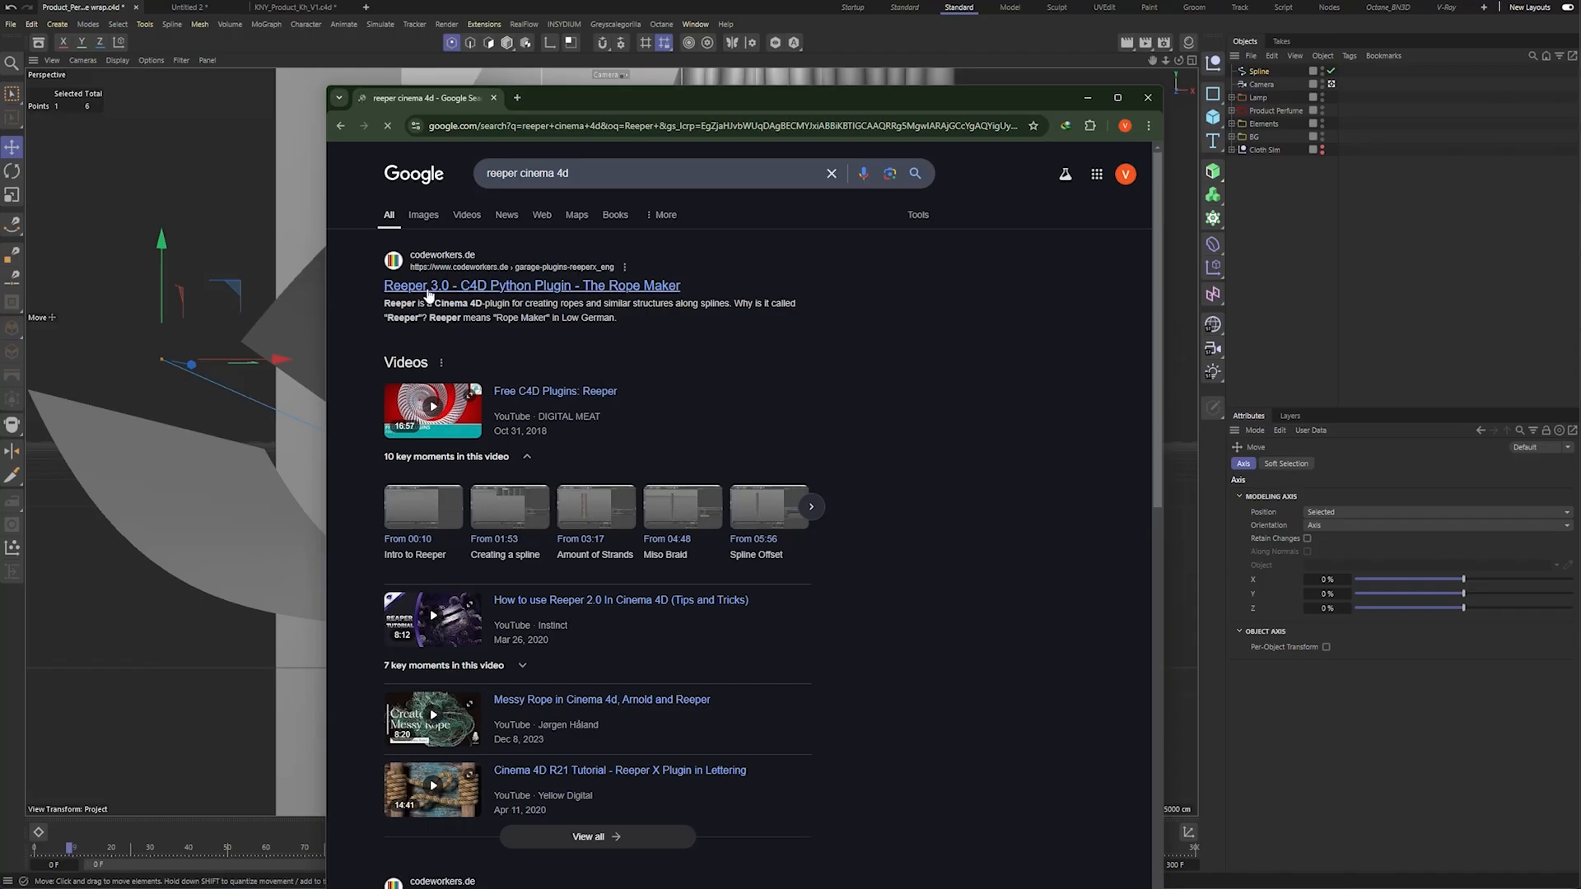
{"action": "left_click", "coordinate": [436, 286]}
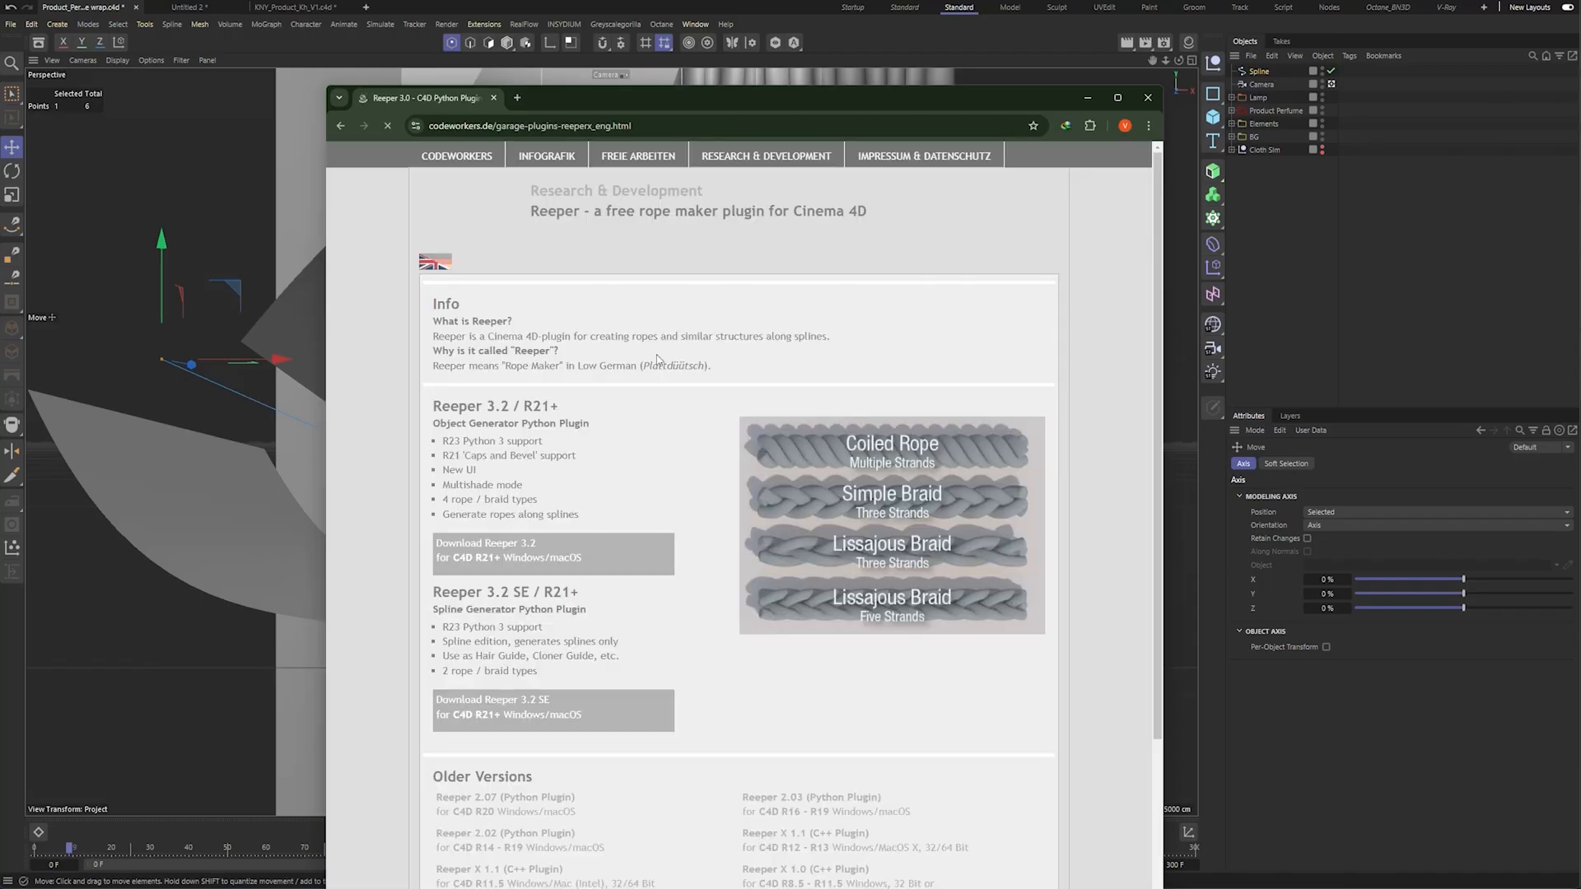
Download Reeper 3.2 for C4D R21+ and open the folder holding the downloaded archive.
{"action": "scroll", "coordinate": [522, 443], "scroll_direction": "down", "scroll_amount": 2}
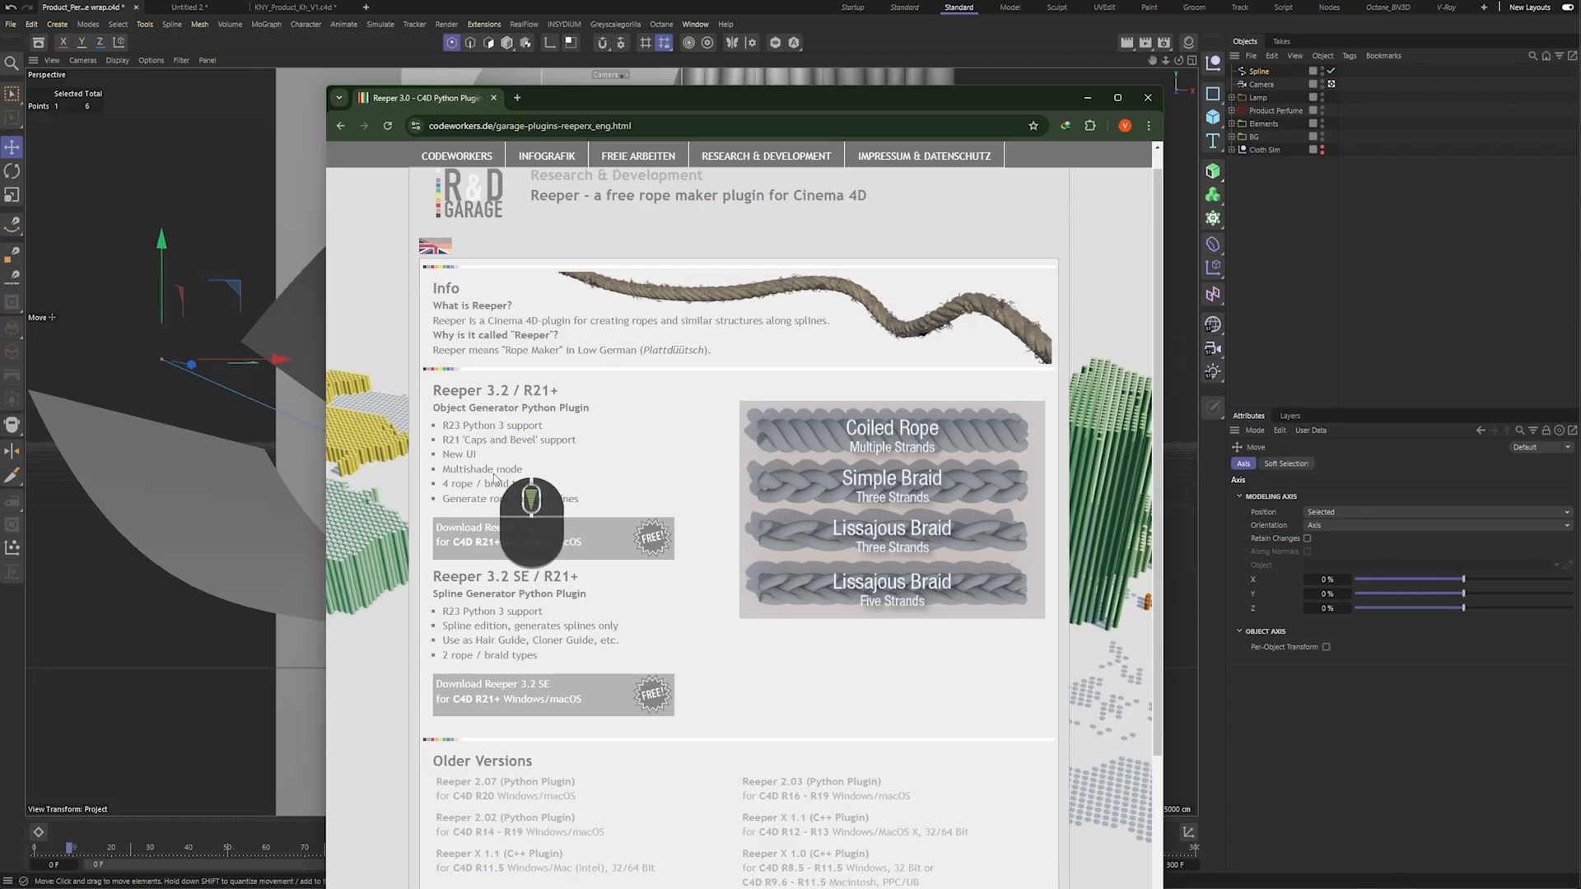
{"action": "scroll", "coordinate": [507, 395], "scroll_direction": "up", "scroll_amount": 2}
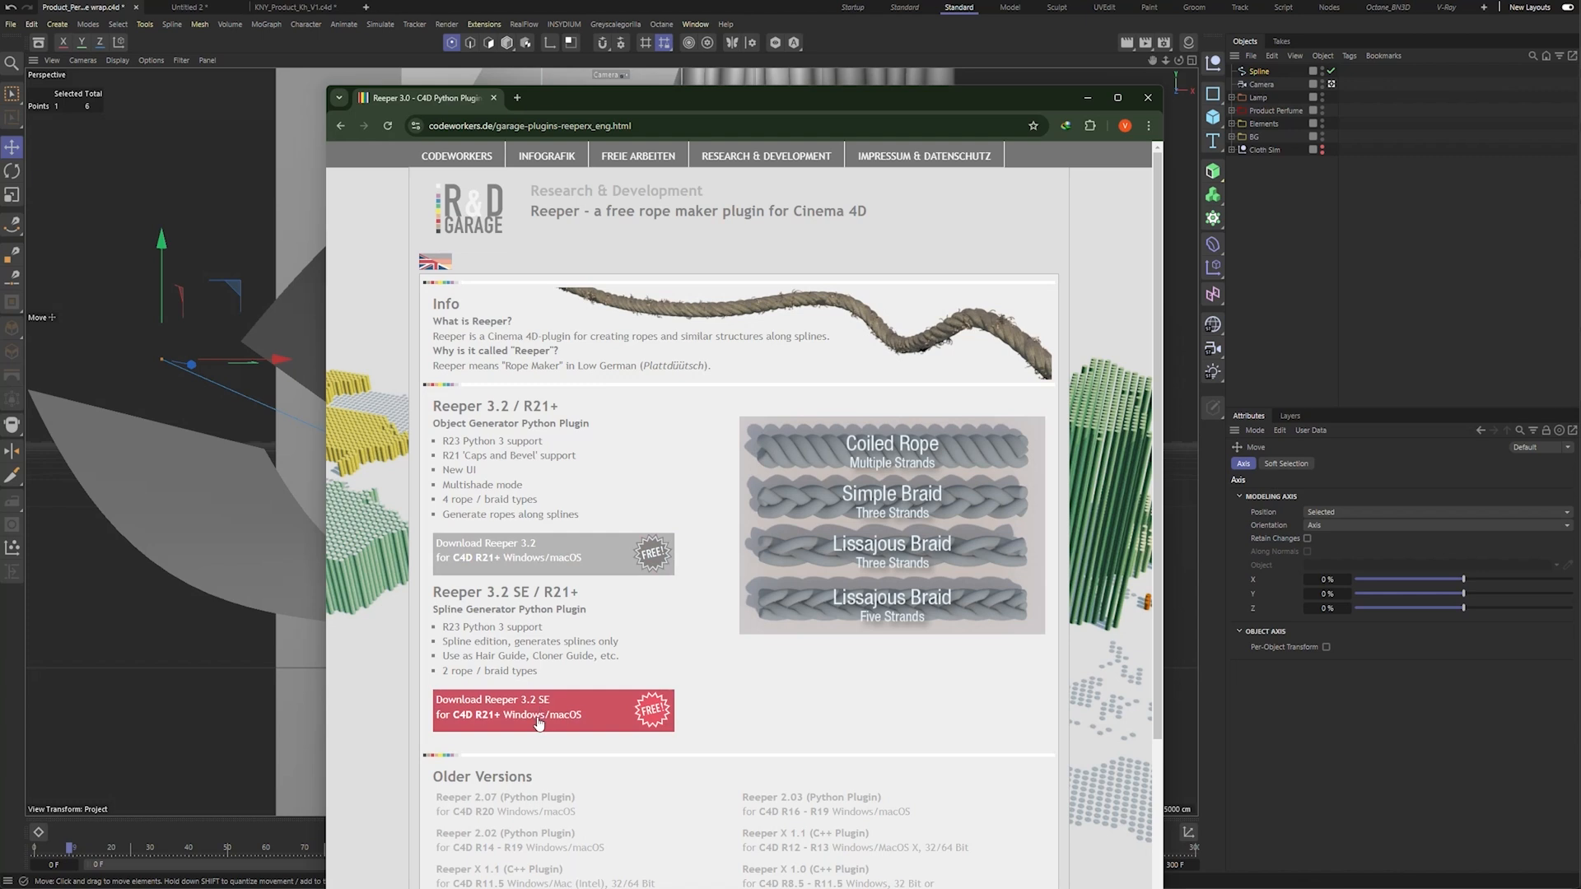
{"action": "left_click", "coordinate": [545, 560]}
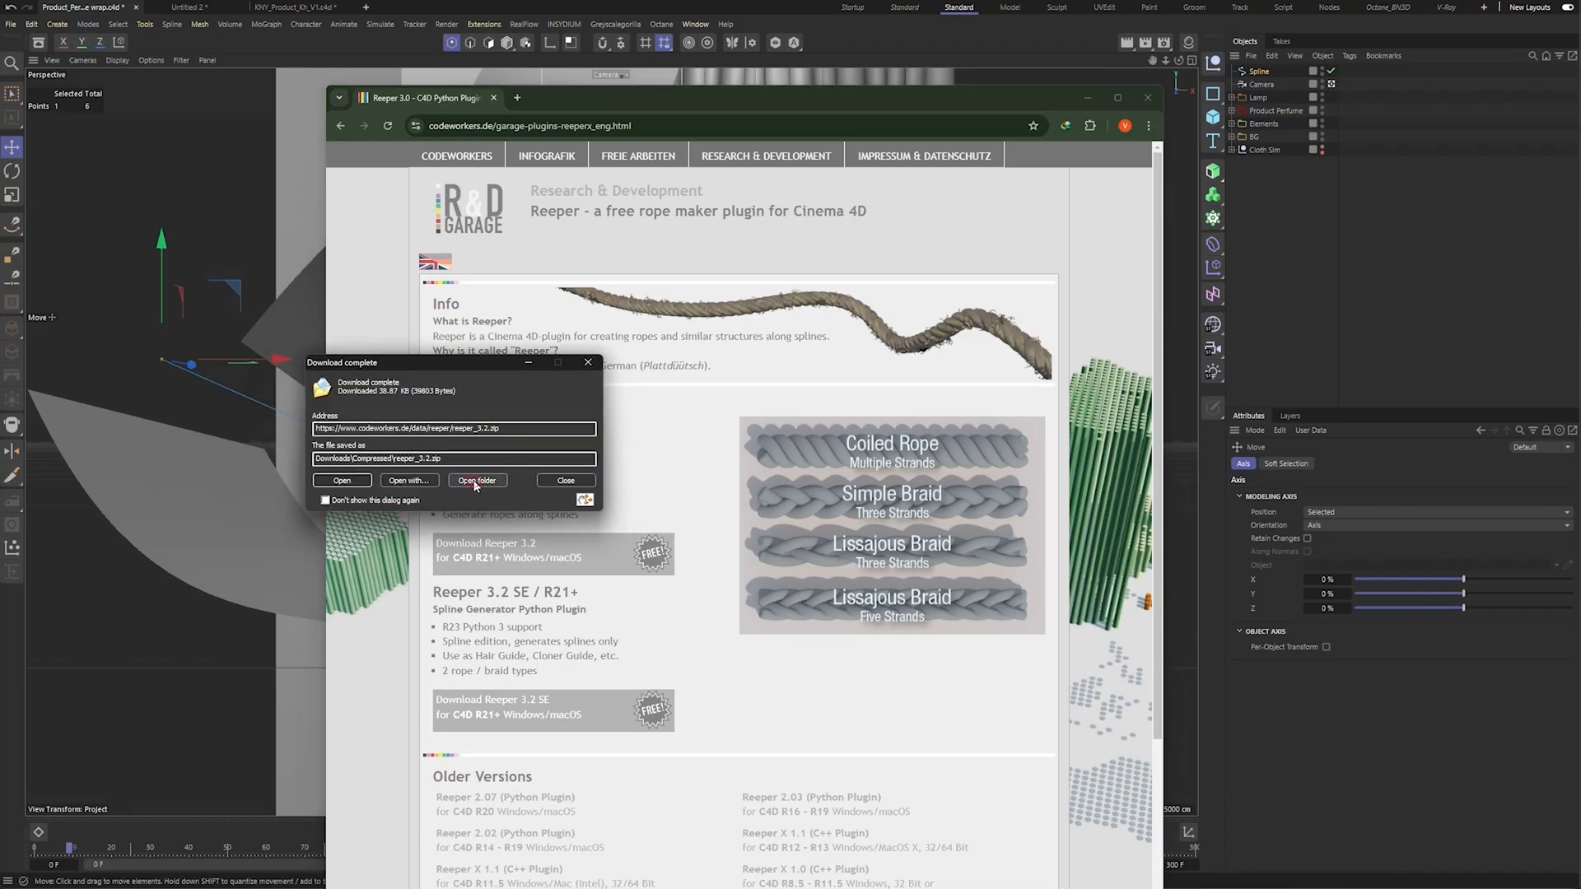
{"action": "left_click", "coordinate": [476, 481]}
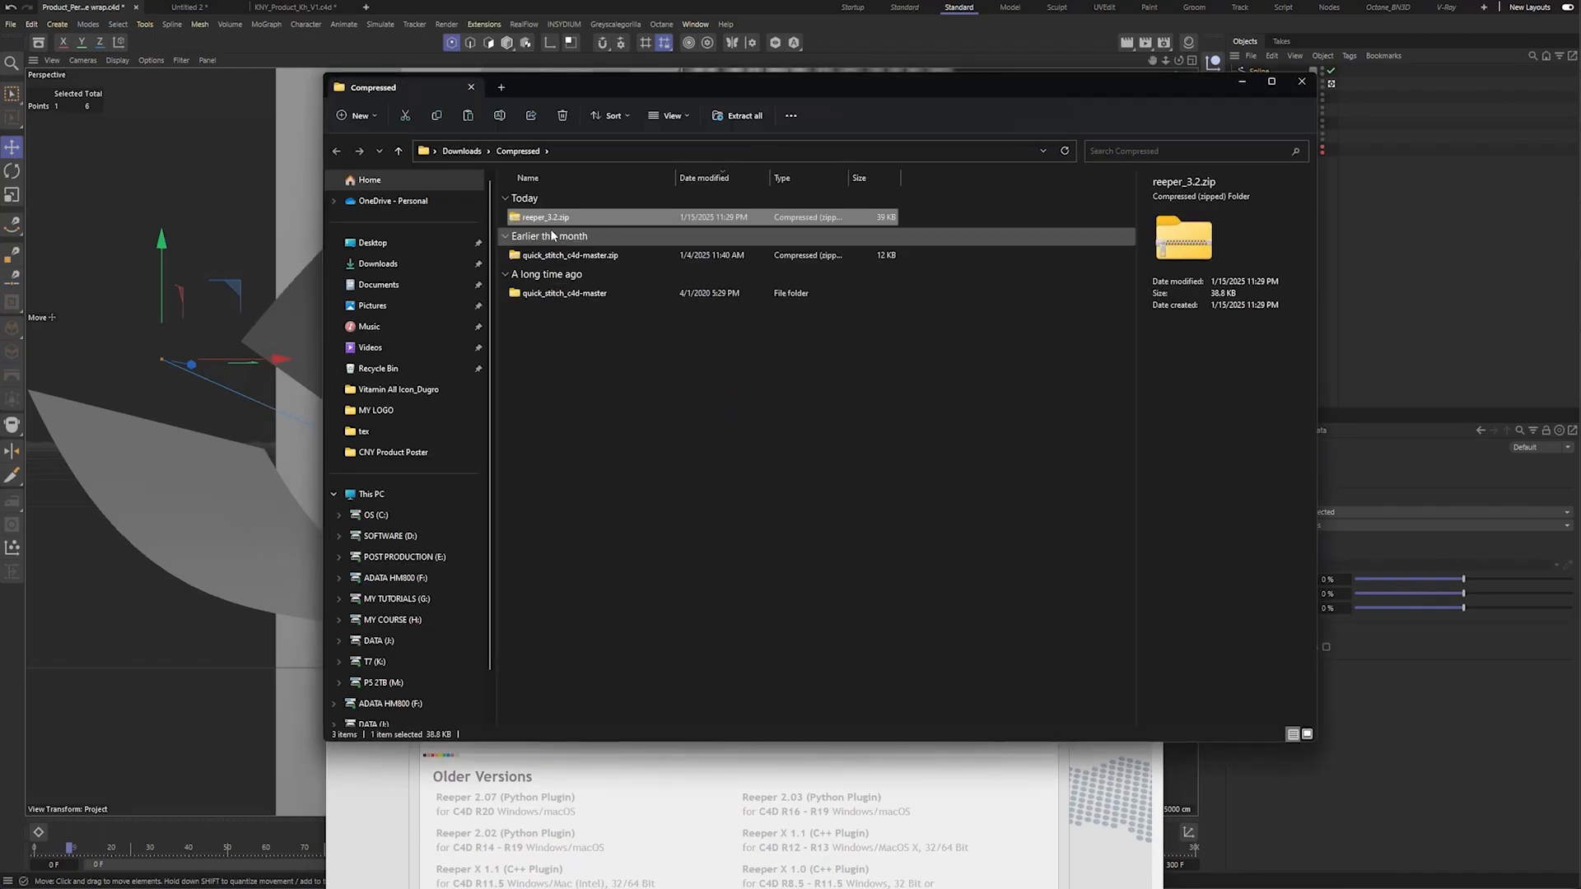
Extract reeper_3.2.zip with WinRAR into its current folder.
{"action": "right_click", "coordinate": [522, 221]}
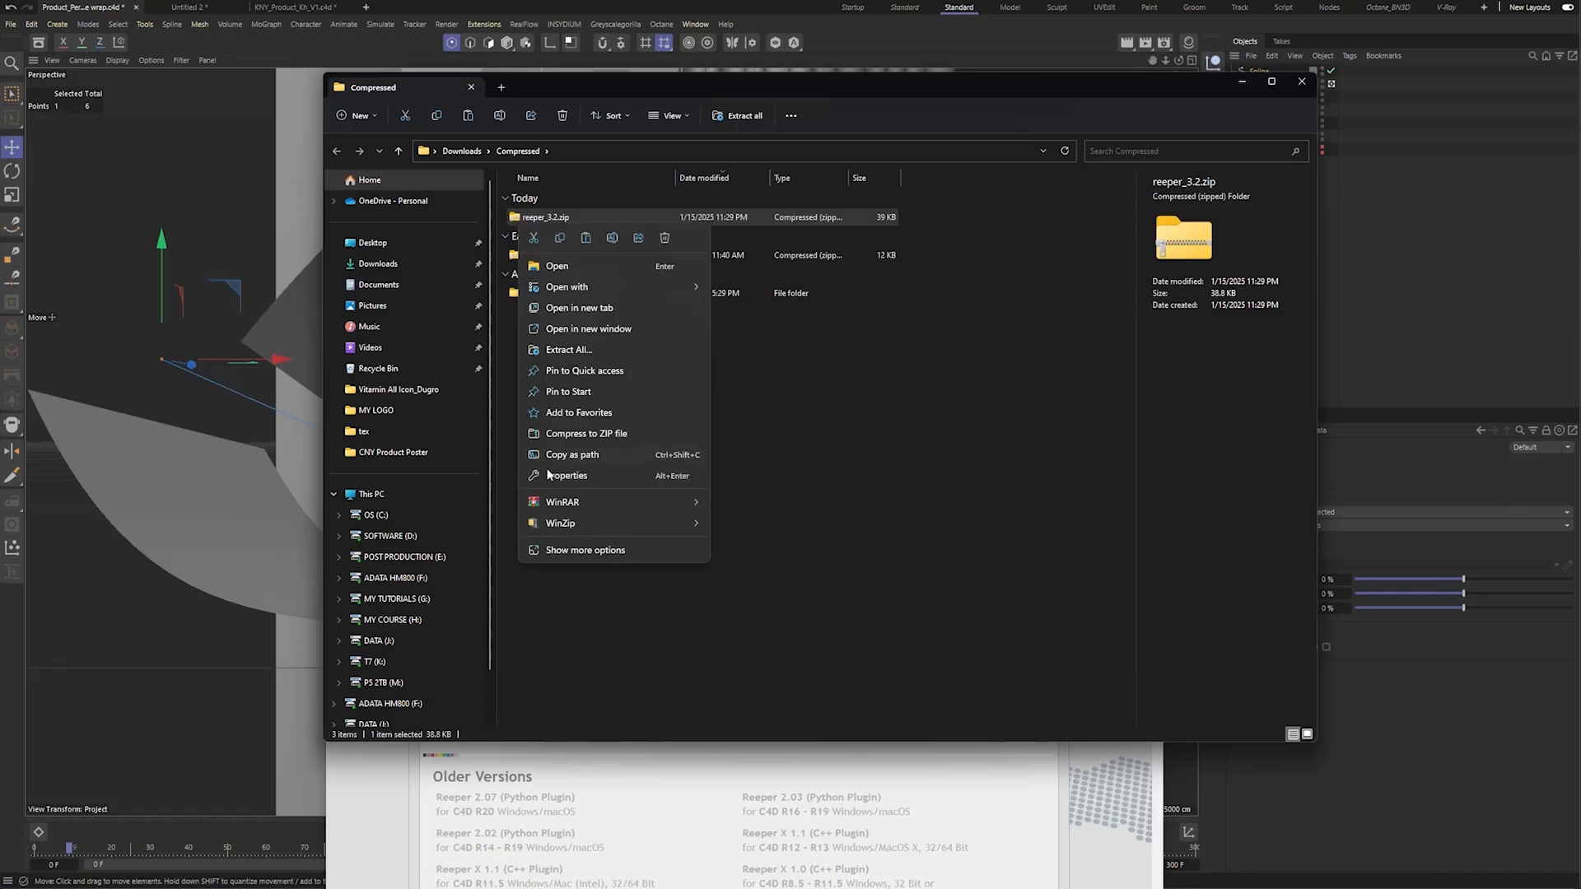
{"action": "mouse_move", "coordinate": [617, 502]}
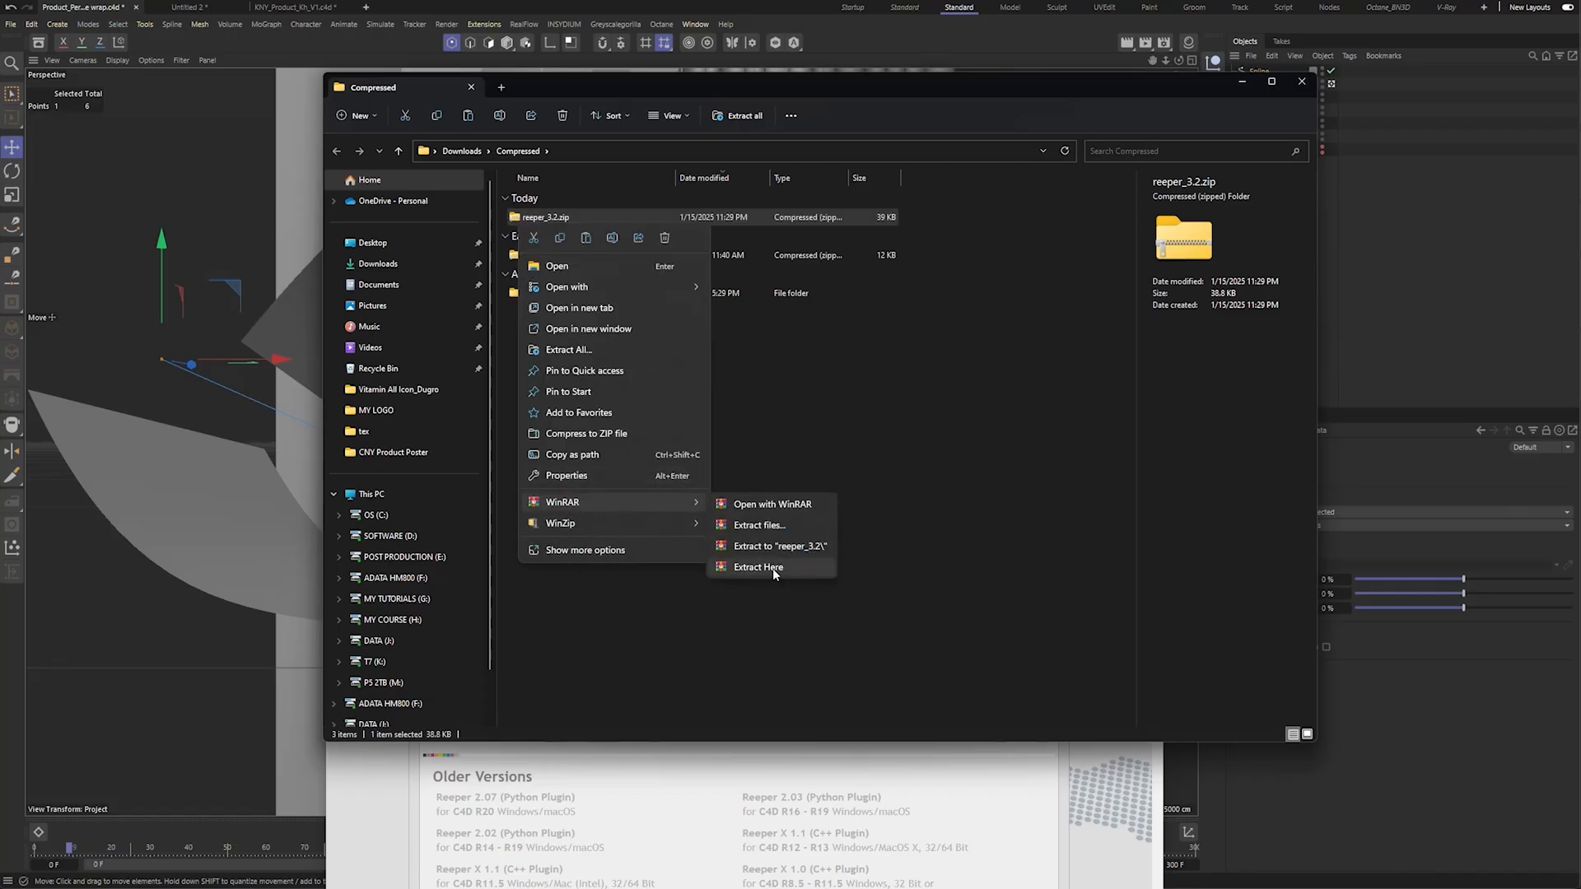
{"action": "left_click", "coordinate": [773, 568]}
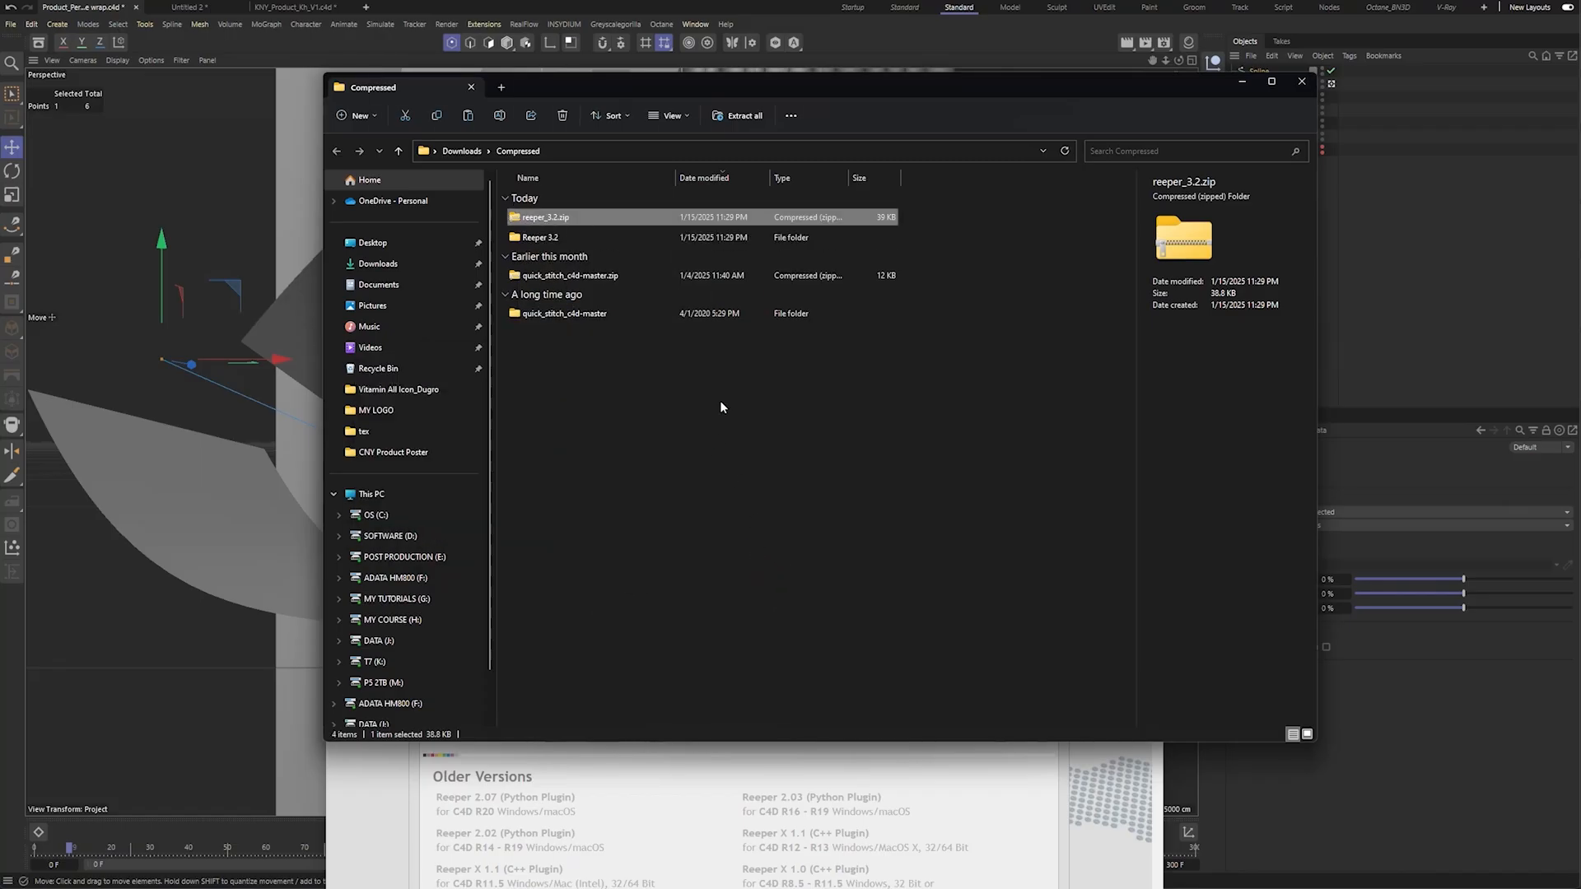
Copy the extracted Reeper 3.2 folder and locate the Reeper 3.2 folder in C:\Program Files\Maxon Cinema 4D 2023\plugins.
{"action": "left_click", "coordinate": [531, 239]}
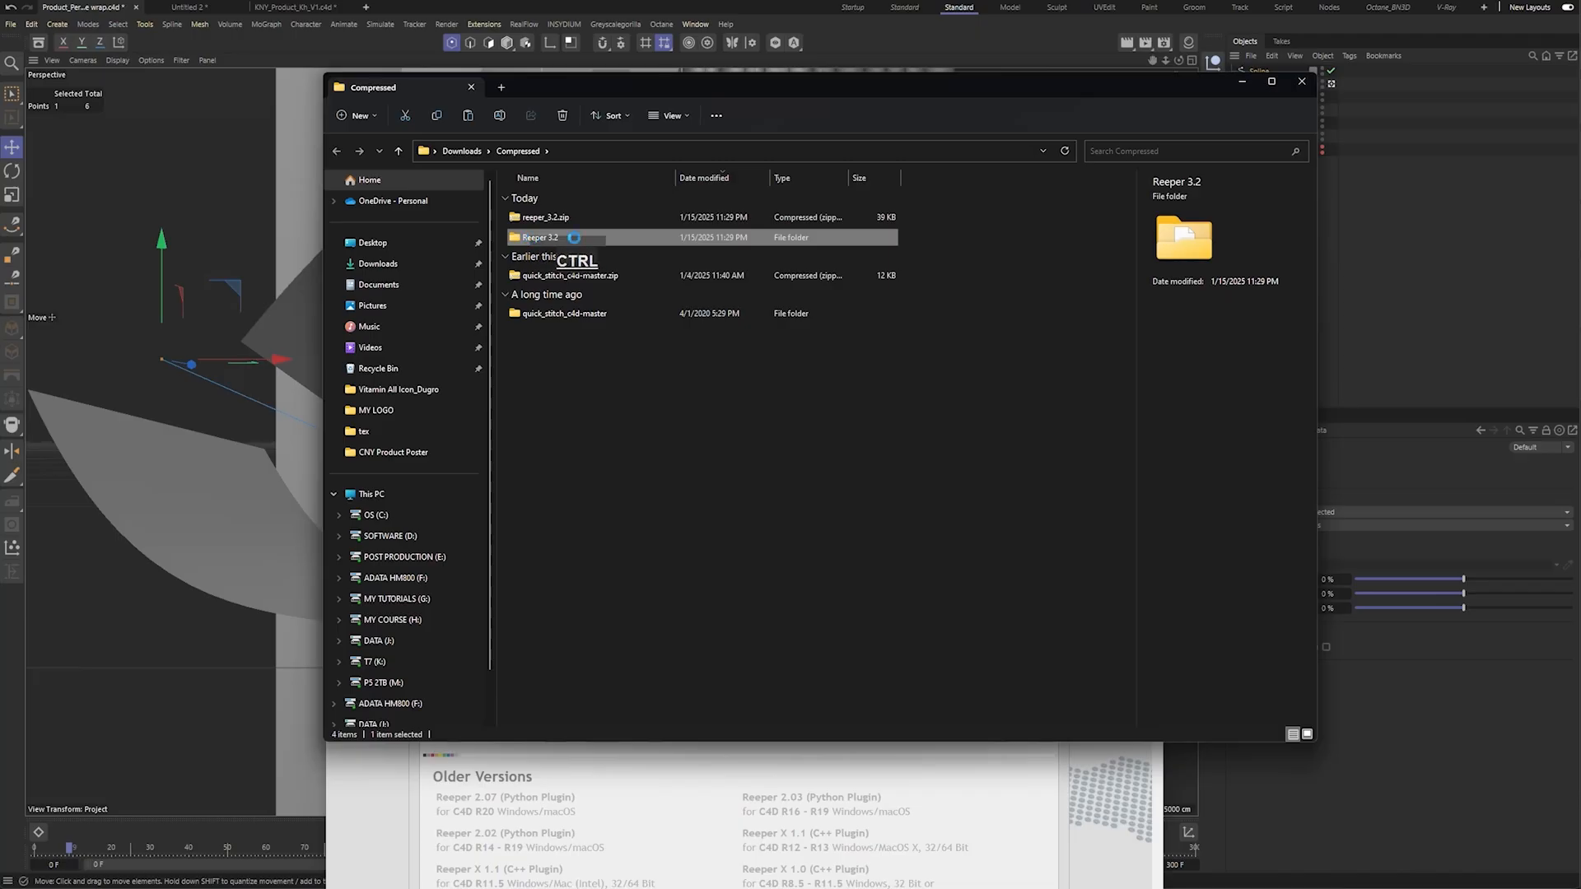
{"action": "key", "text": "ctrl+c"}
{"action": "left_click", "coordinate": [376, 515]}
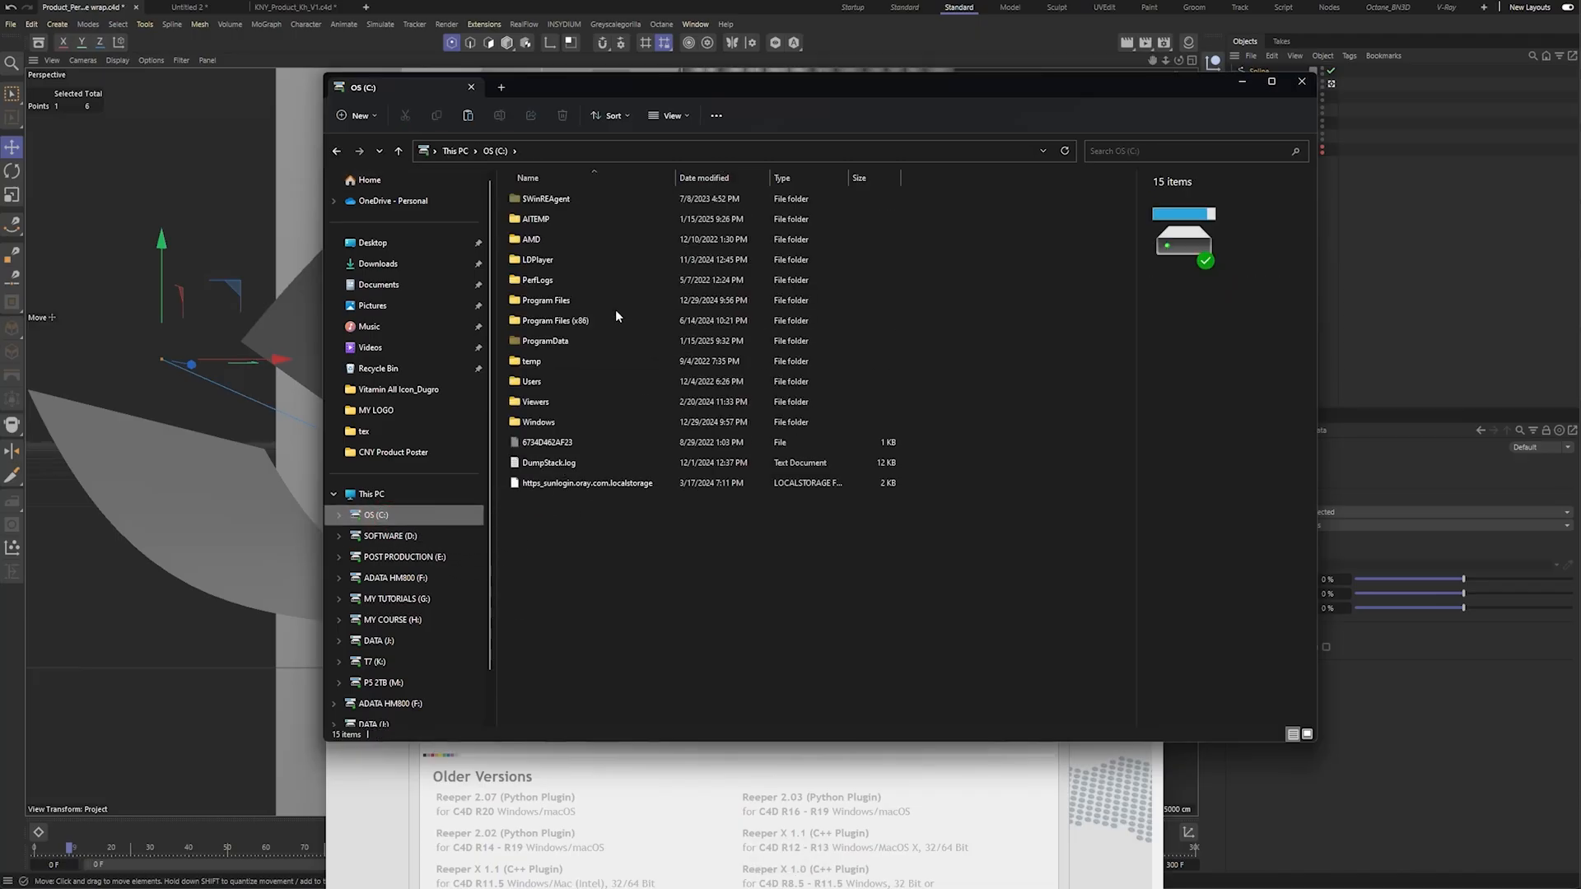
{"action": "double_click", "coordinate": [586, 303]}
{"action": "scroll", "coordinate": [626, 461], "scroll_direction": "down", "scroll_amount": 3}
{"action": "scroll", "coordinate": [611, 545], "scroll_direction": "down", "scroll_amount": 4}
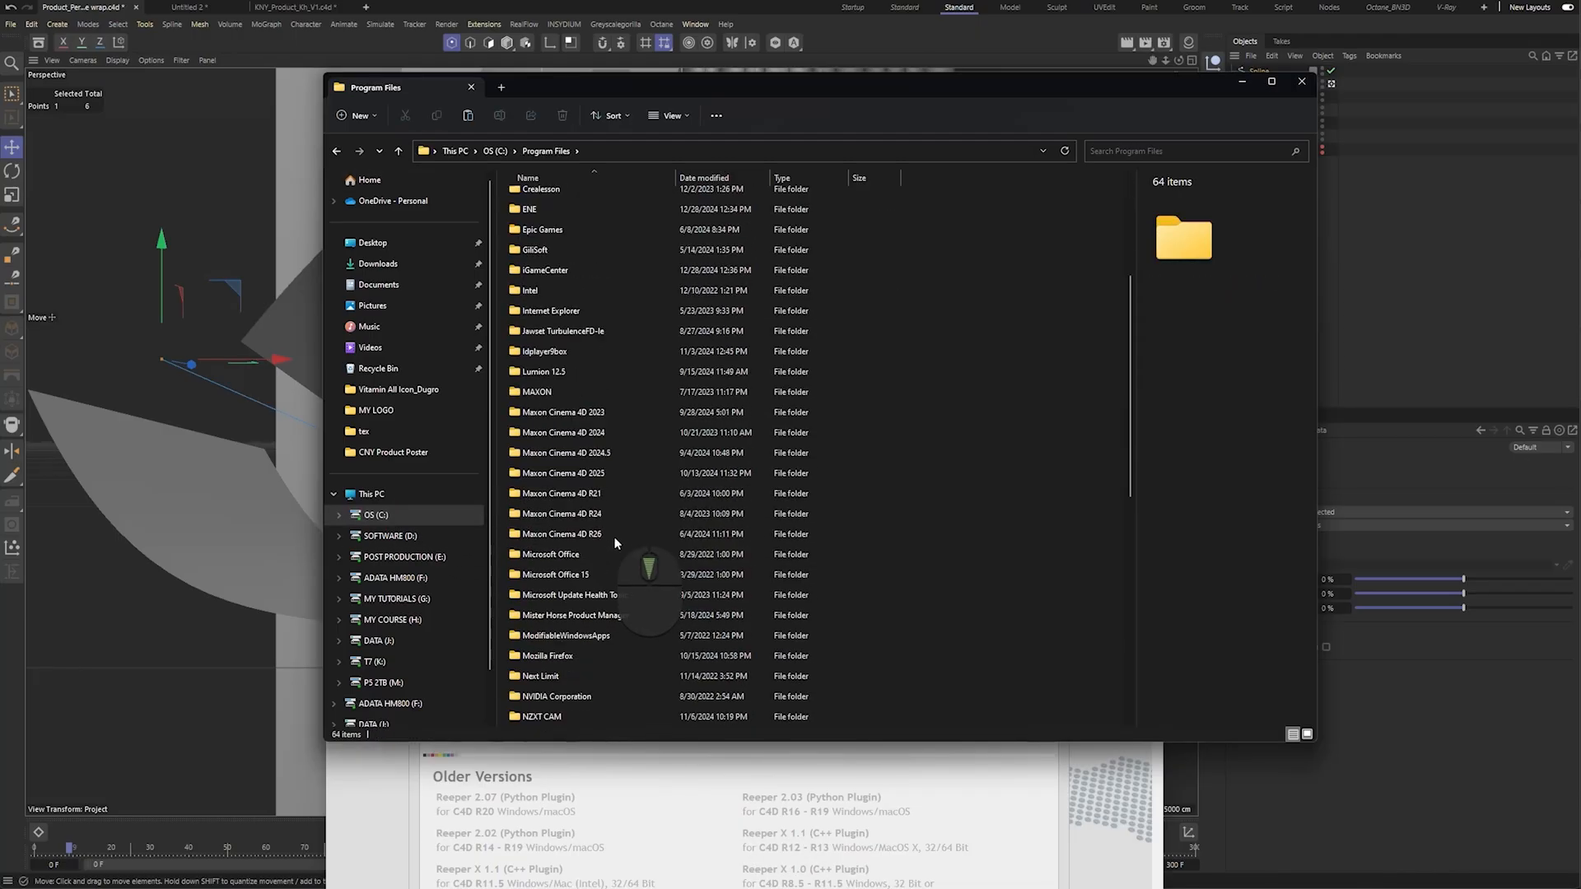
{"action": "double_click", "coordinate": [614, 418]}
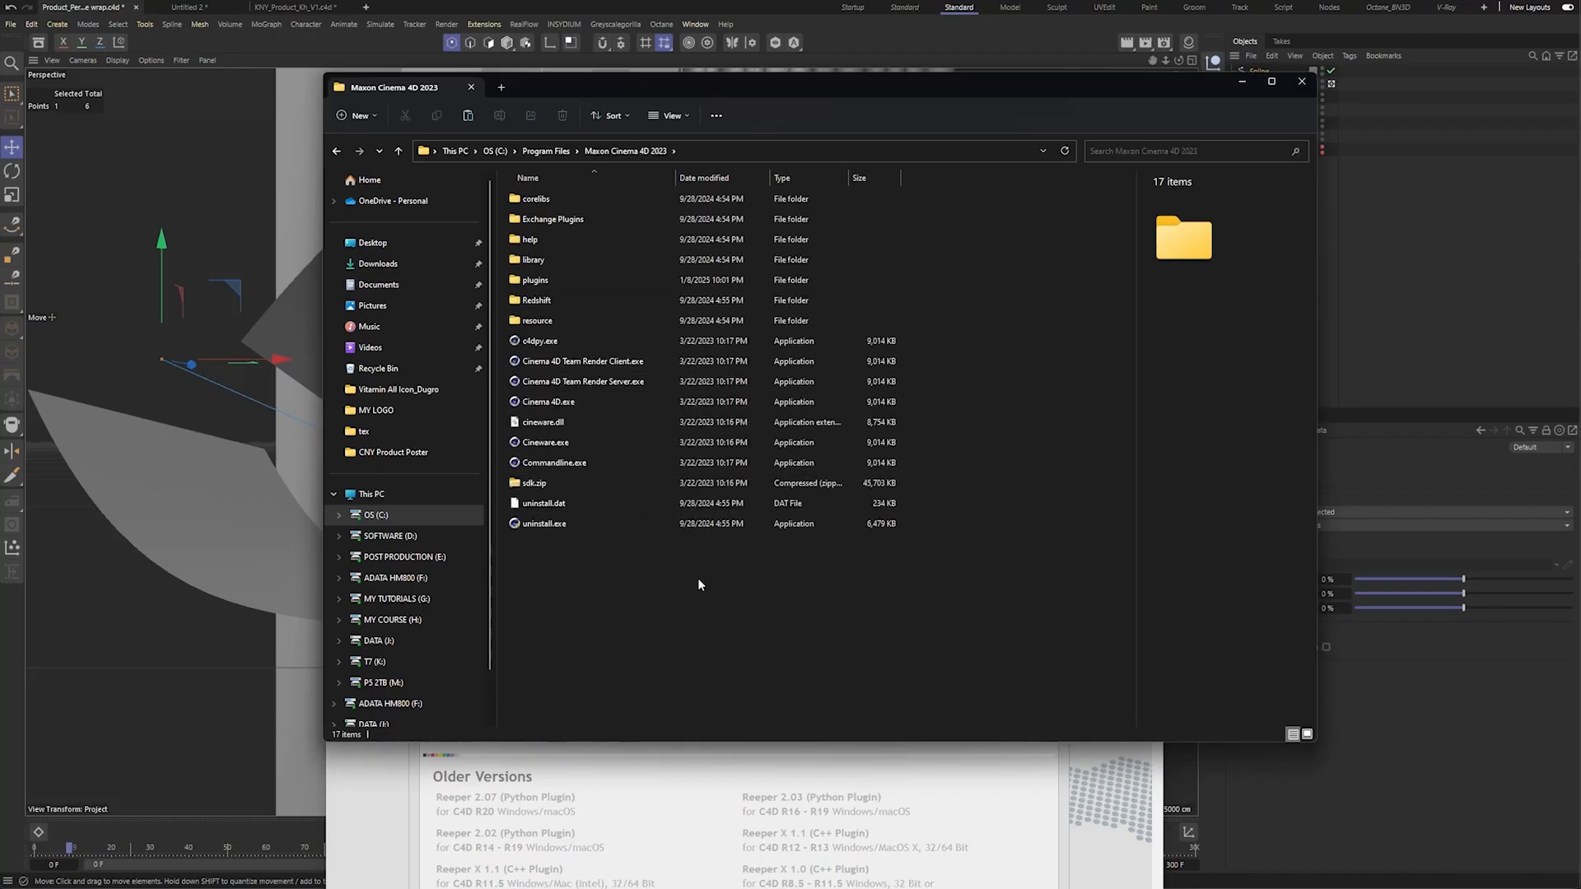
{"action": "left_click", "coordinate": [536, 281]}
{"action": "double_click", "coordinate": [540, 283]}
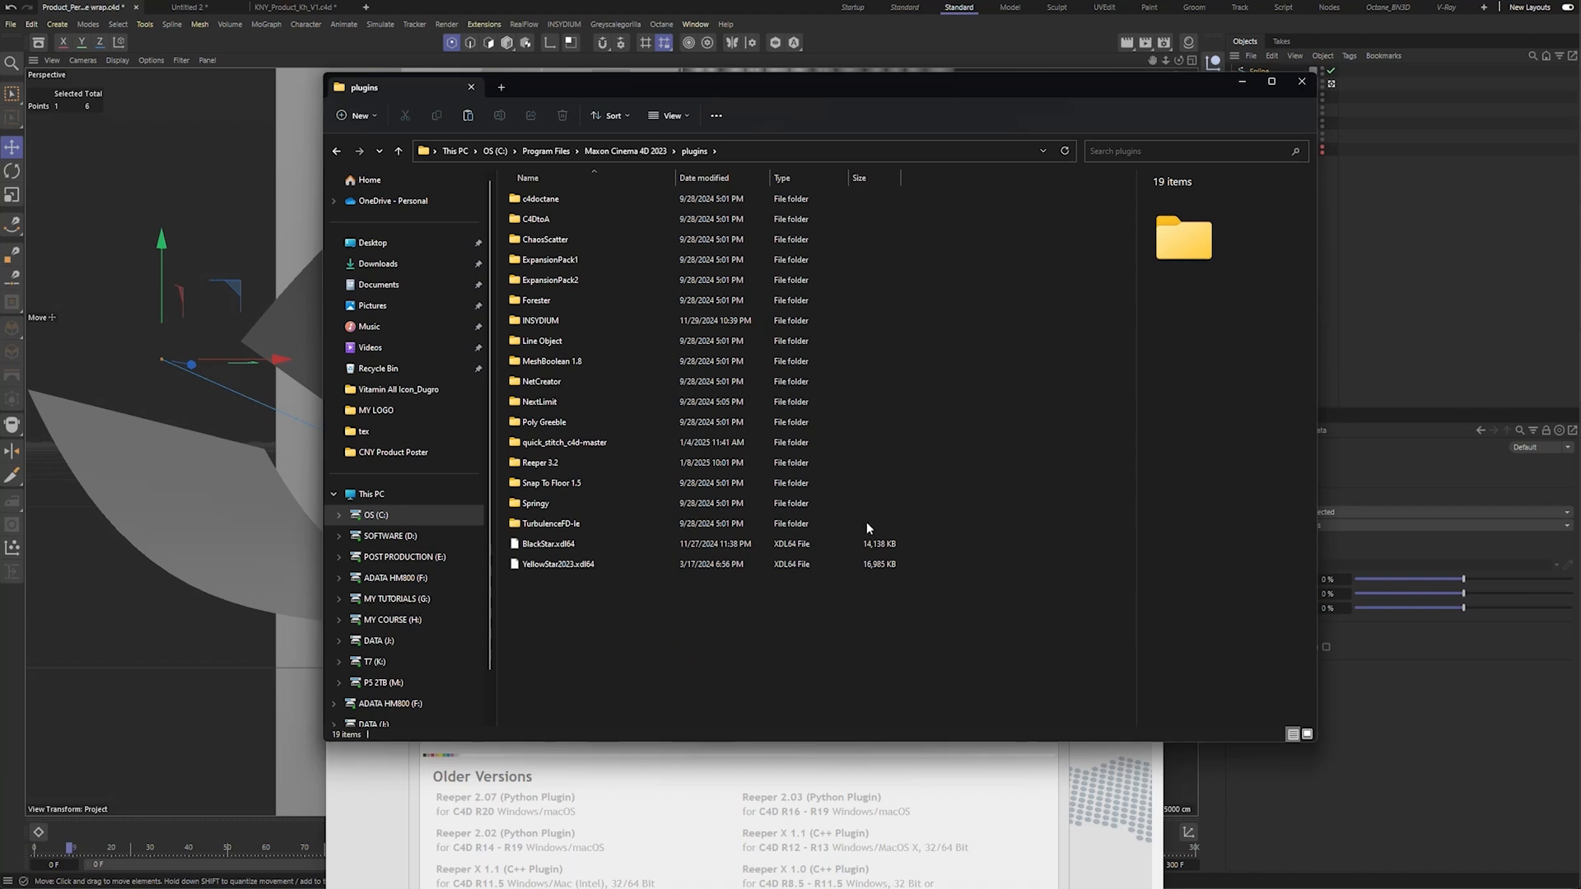
{"action": "left_click", "coordinate": [537, 464]}
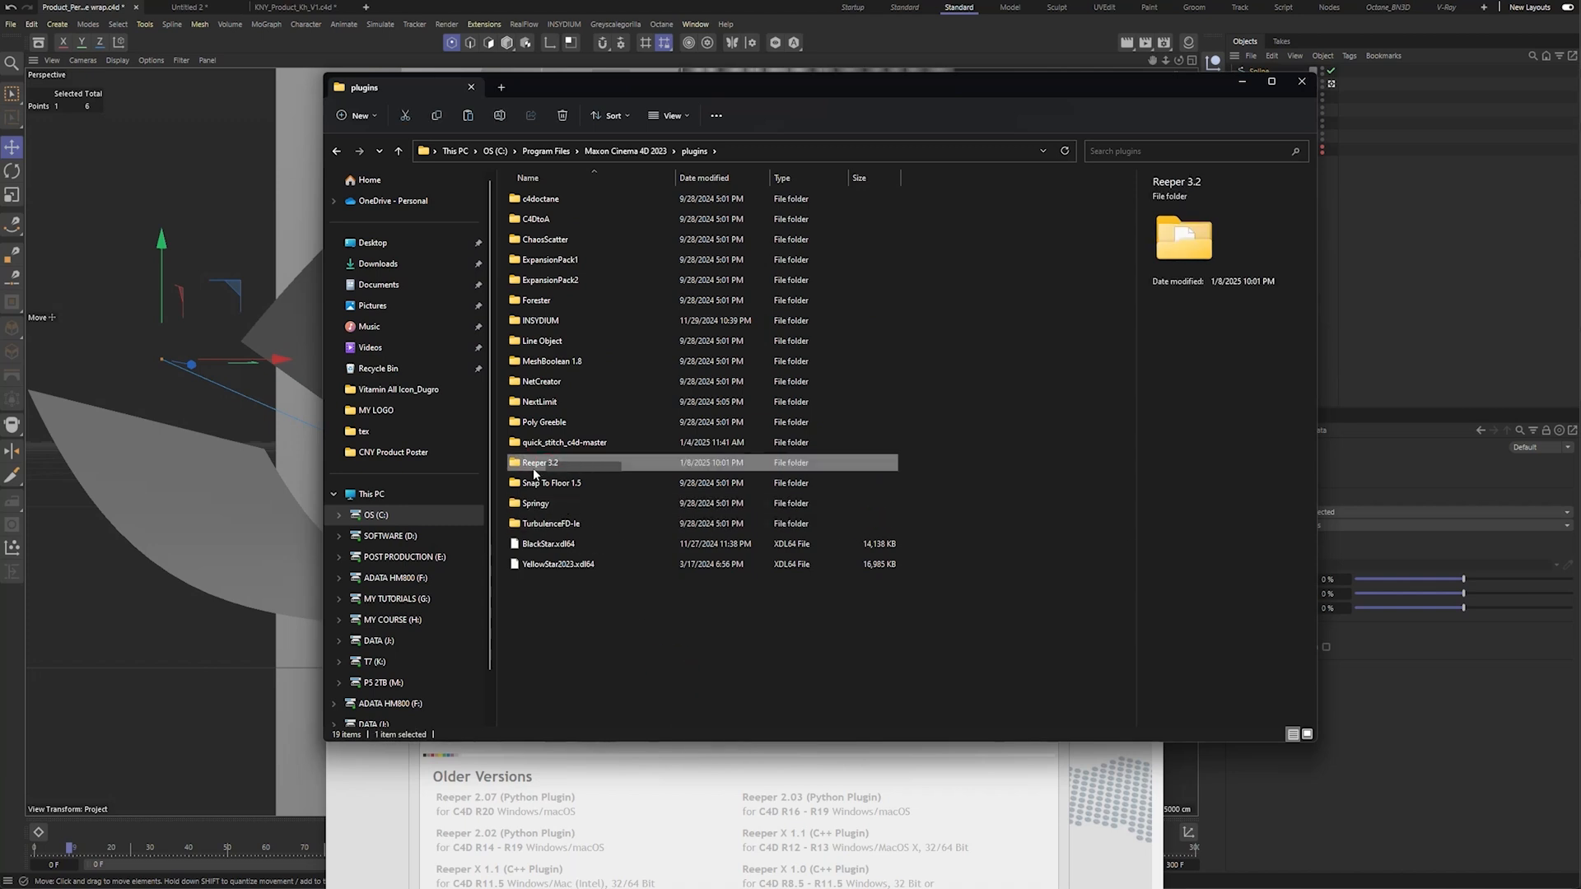
Minimize the file window, switch back to Cinema 4D and select the Spline object.
{"action": "left_click", "coordinate": [1240, 82]}
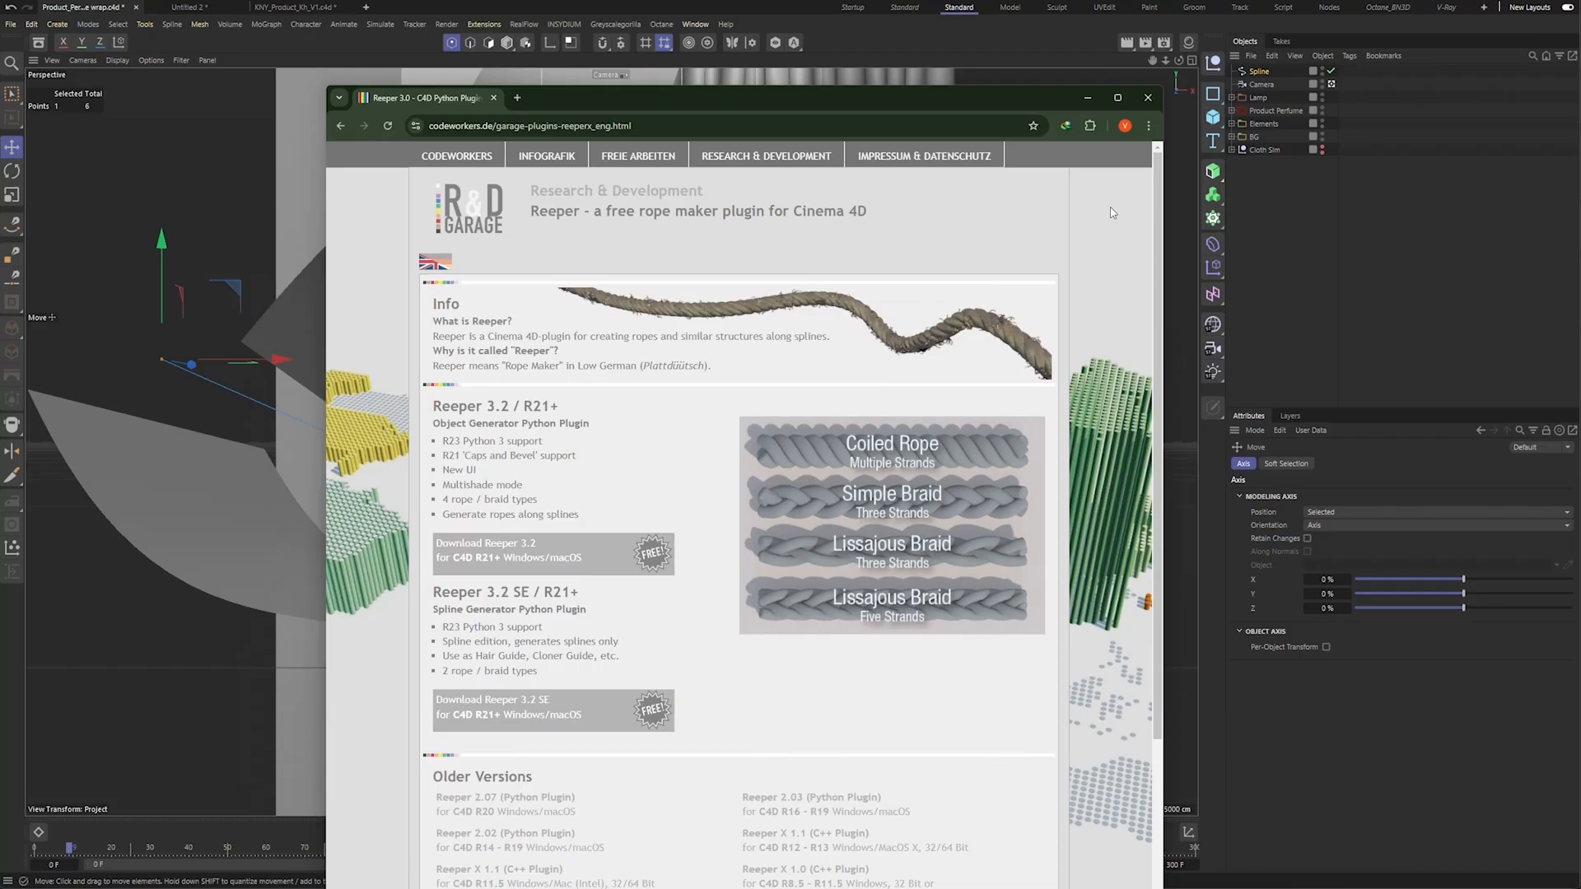
{"action": "left_click", "coordinate": [1310, 234]}
{"action": "left_click", "coordinate": [1257, 73]}
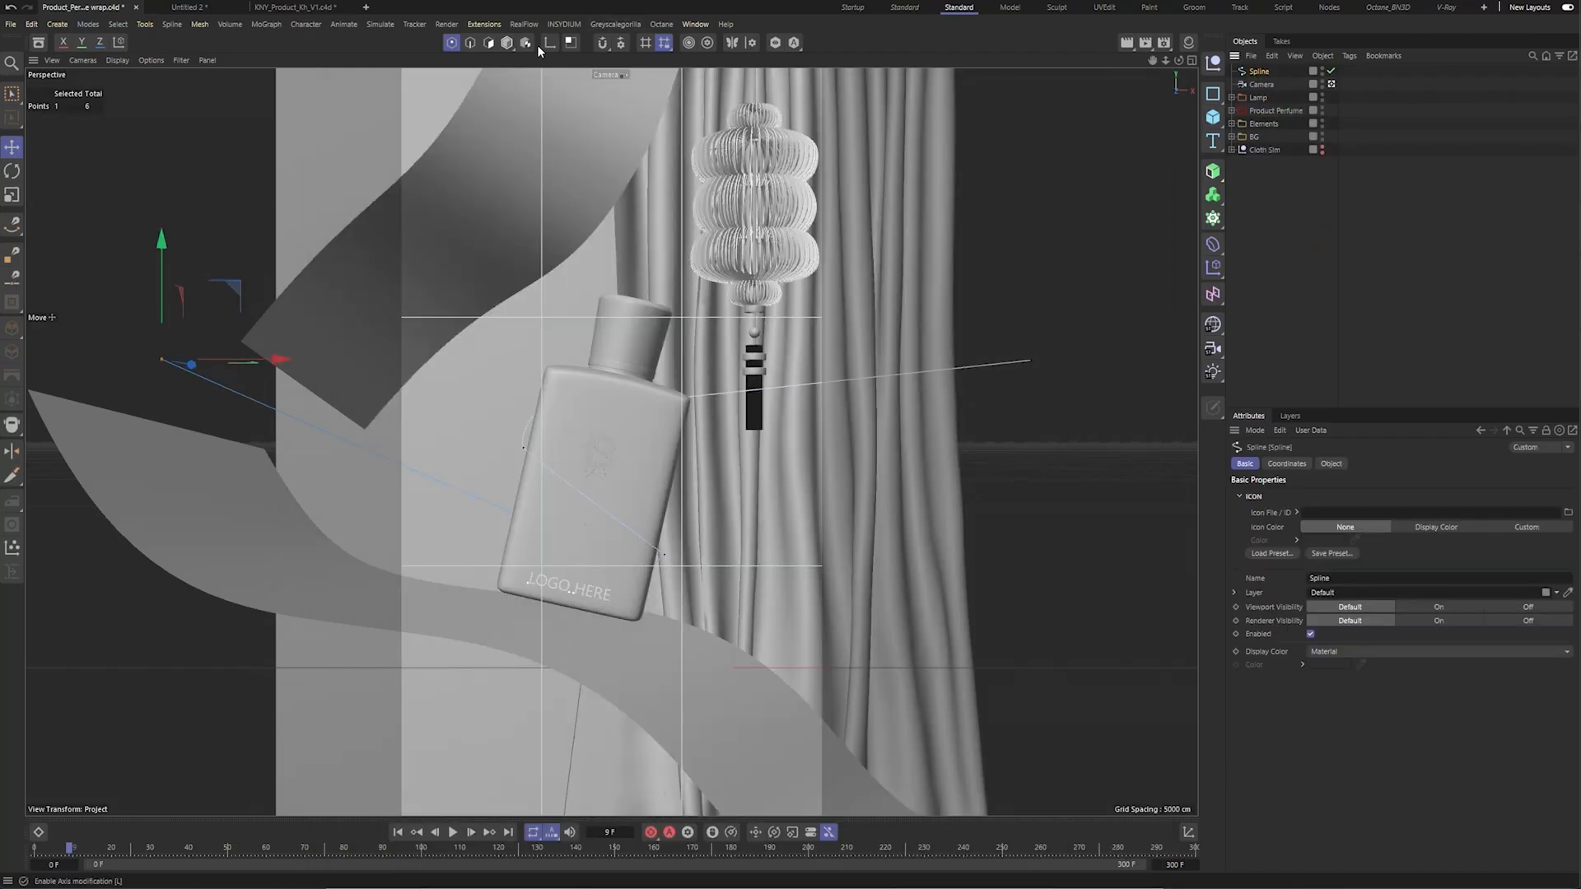
Add a Reeper 3.2 object as the parent of the spline to turn it into a rope, and select it.
{"action": "left_click", "coordinate": [487, 25]}
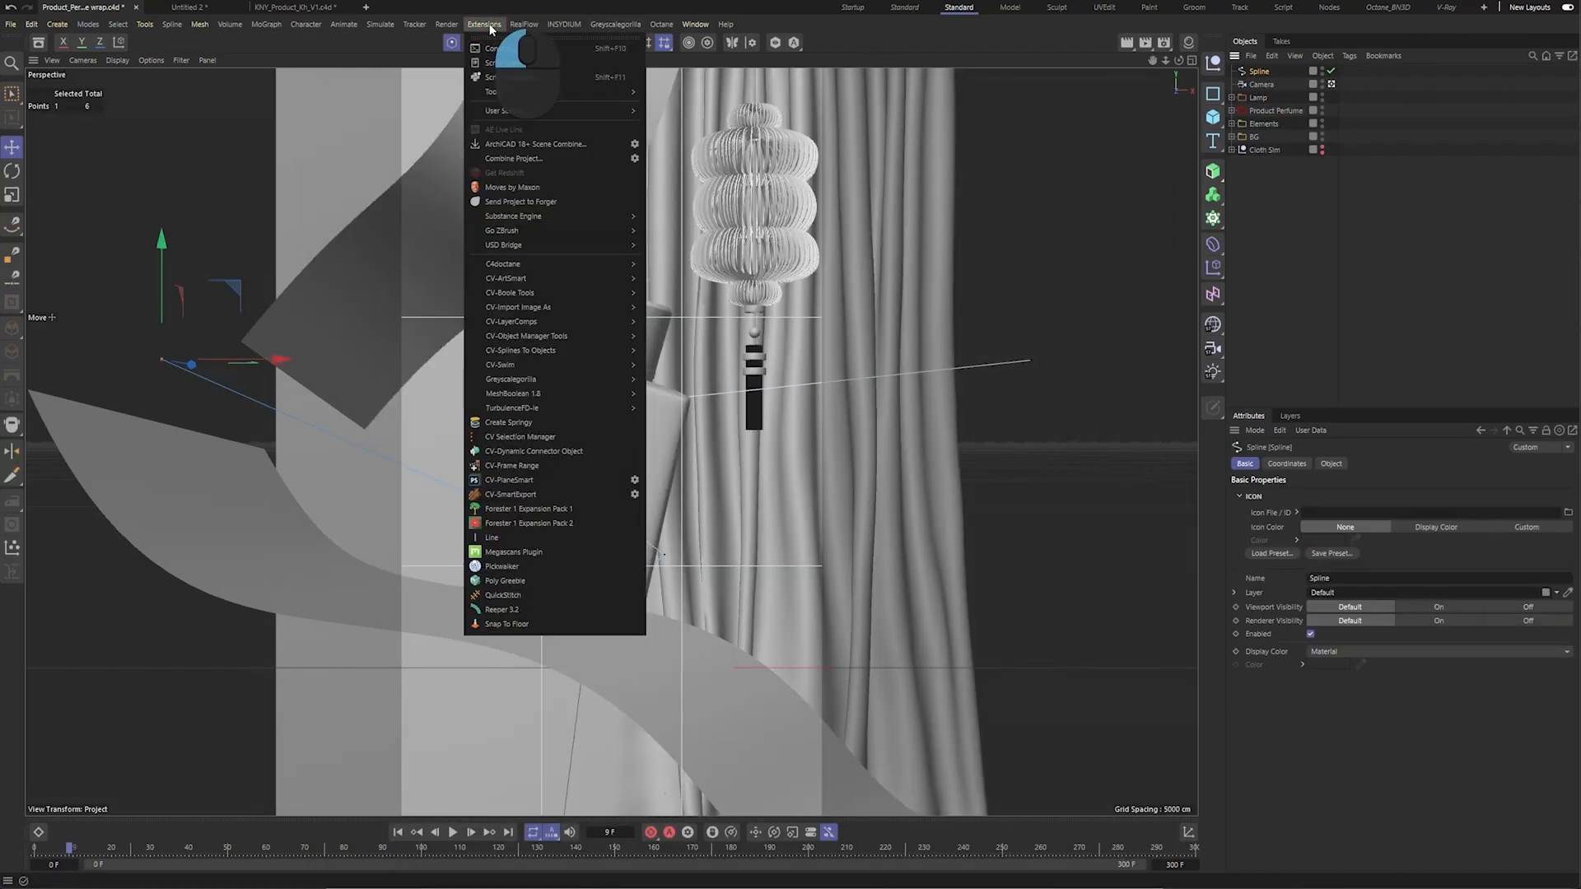
{"action": "left_click", "coordinate": [500, 610]}
{"action": "left_click", "coordinate": [1265, 73]}
{"action": "left_click_drag", "start_coordinate": [1265, 72], "coordinate": [1265, 74]}
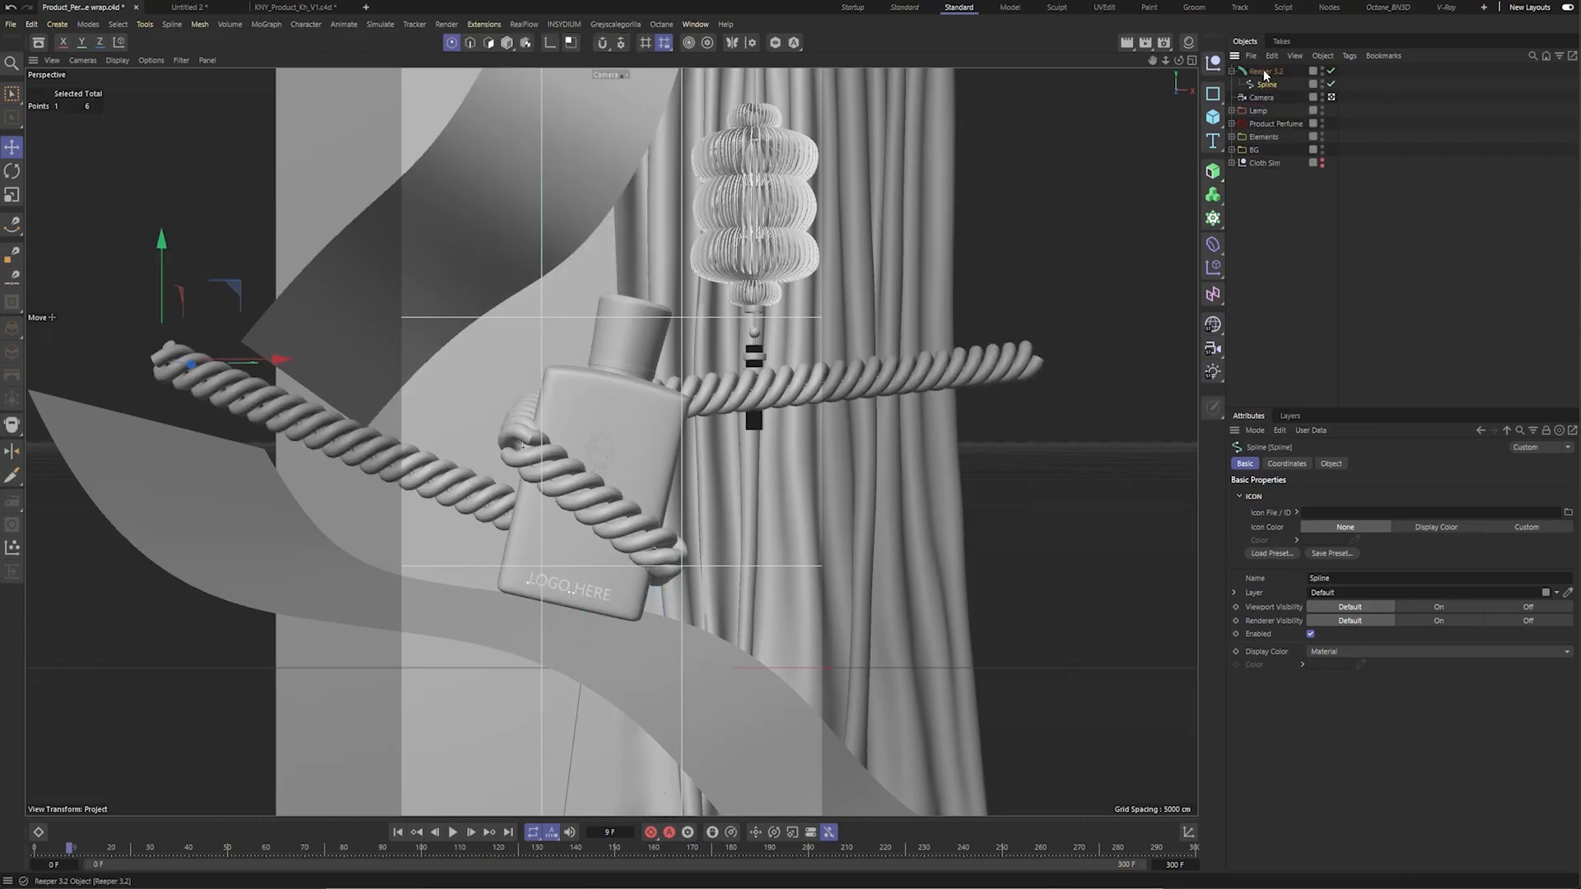
{"action": "left_click", "coordinate": [1327, 112]}
{"action": "left_click", "coordinate": [1265, 72]}
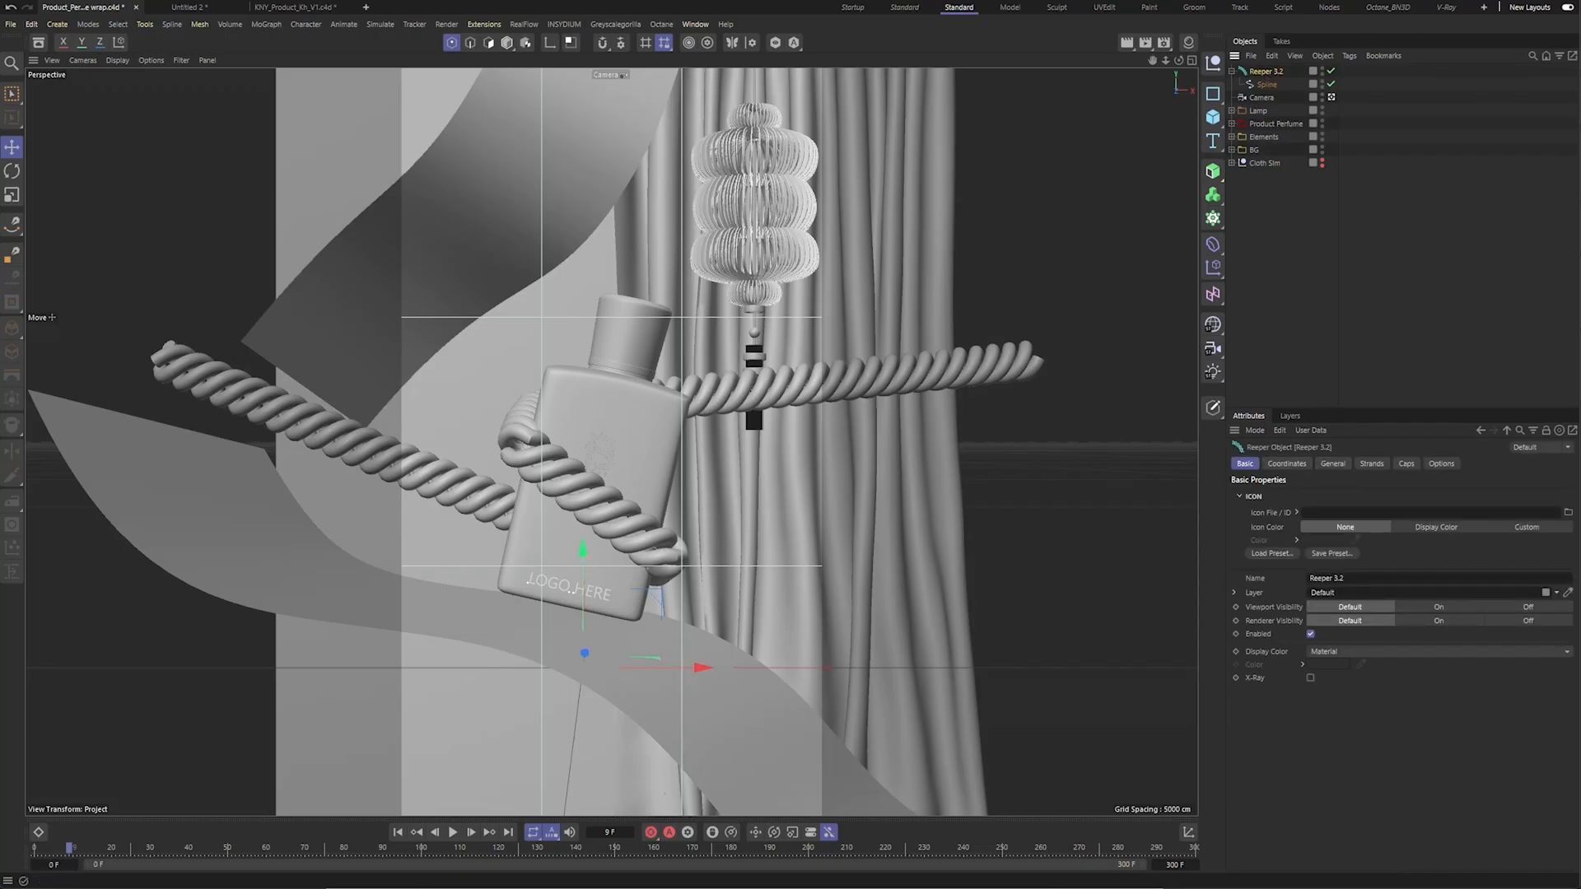
Give the Reeper rope 180 coils, a radius of 3 cm and a distance of 5 cm.
{"action": "left_click", "coordinate": [1332, 464]}
{"action": "left_click", "coordinate": [1329, 495]}
{"action": "type", "text": "180"}
{"action": "key", "text": "Return"}
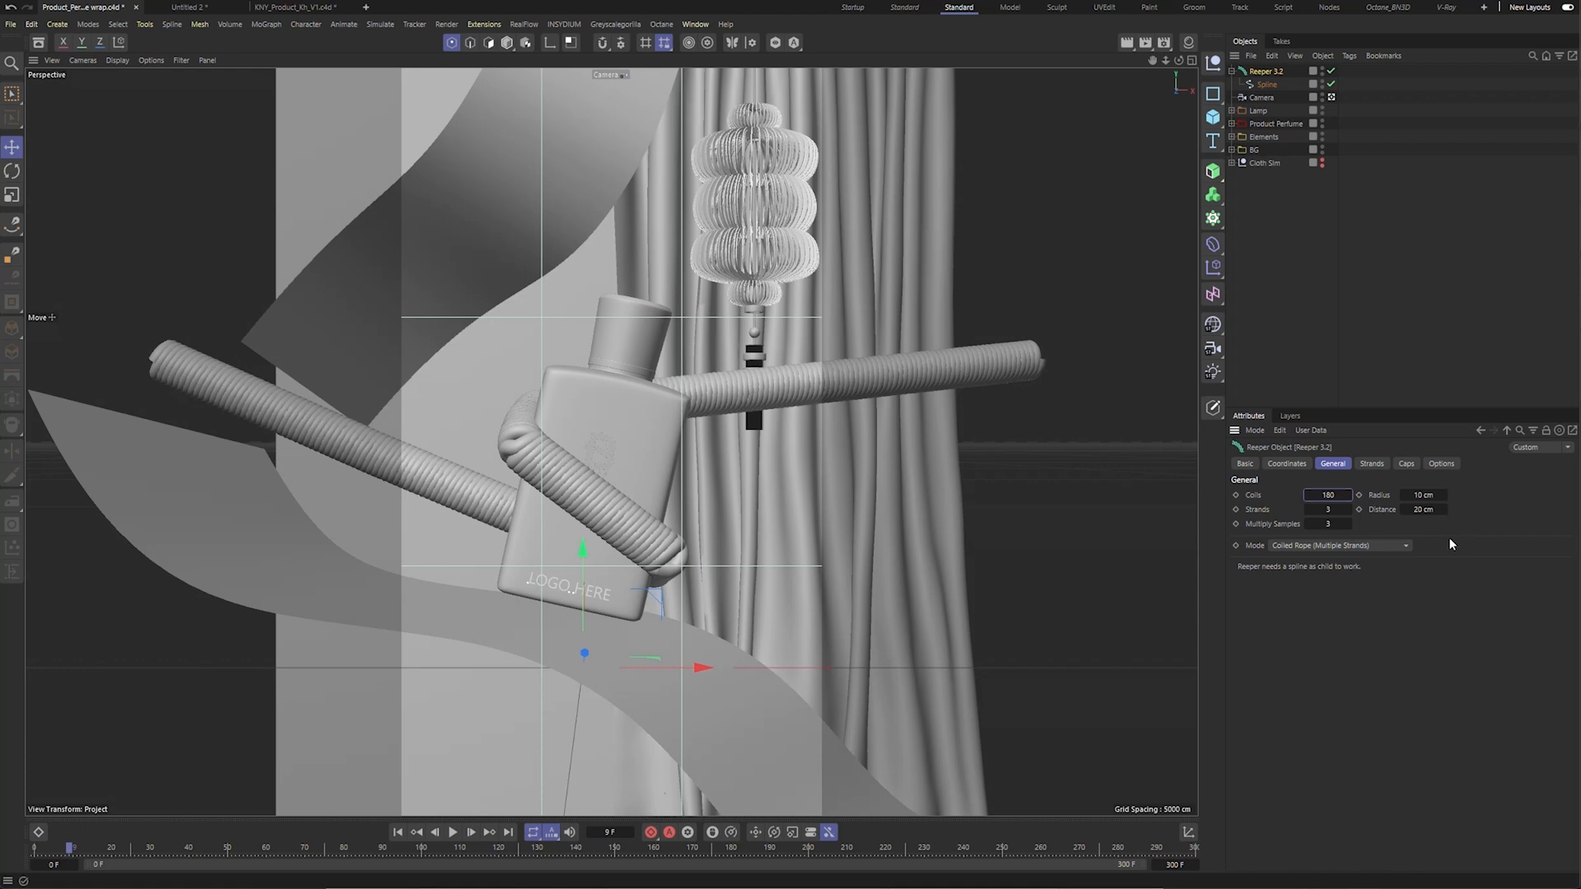
{"action": "left_click", "coordinate": [1425, 495]}
{"action": "type", "text": "3"}
{"action": "key", "text": "Return"}
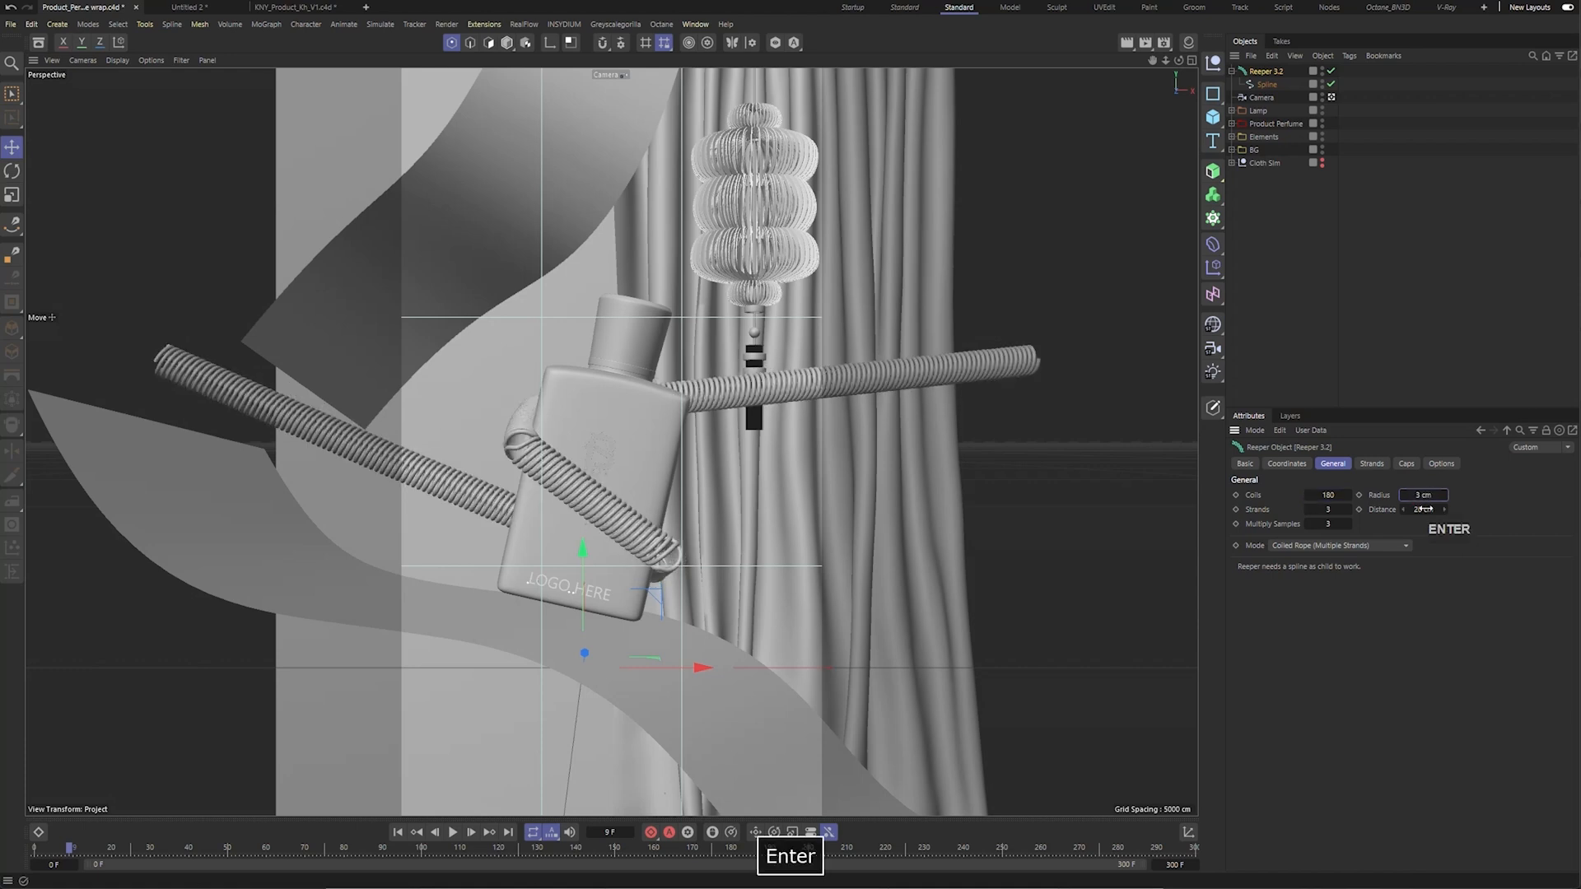
{"action": "left_click", "coordinate": [1422, 508]}
{"action": "type", "text": "1"}
{"action": "key", "text": "Return"}
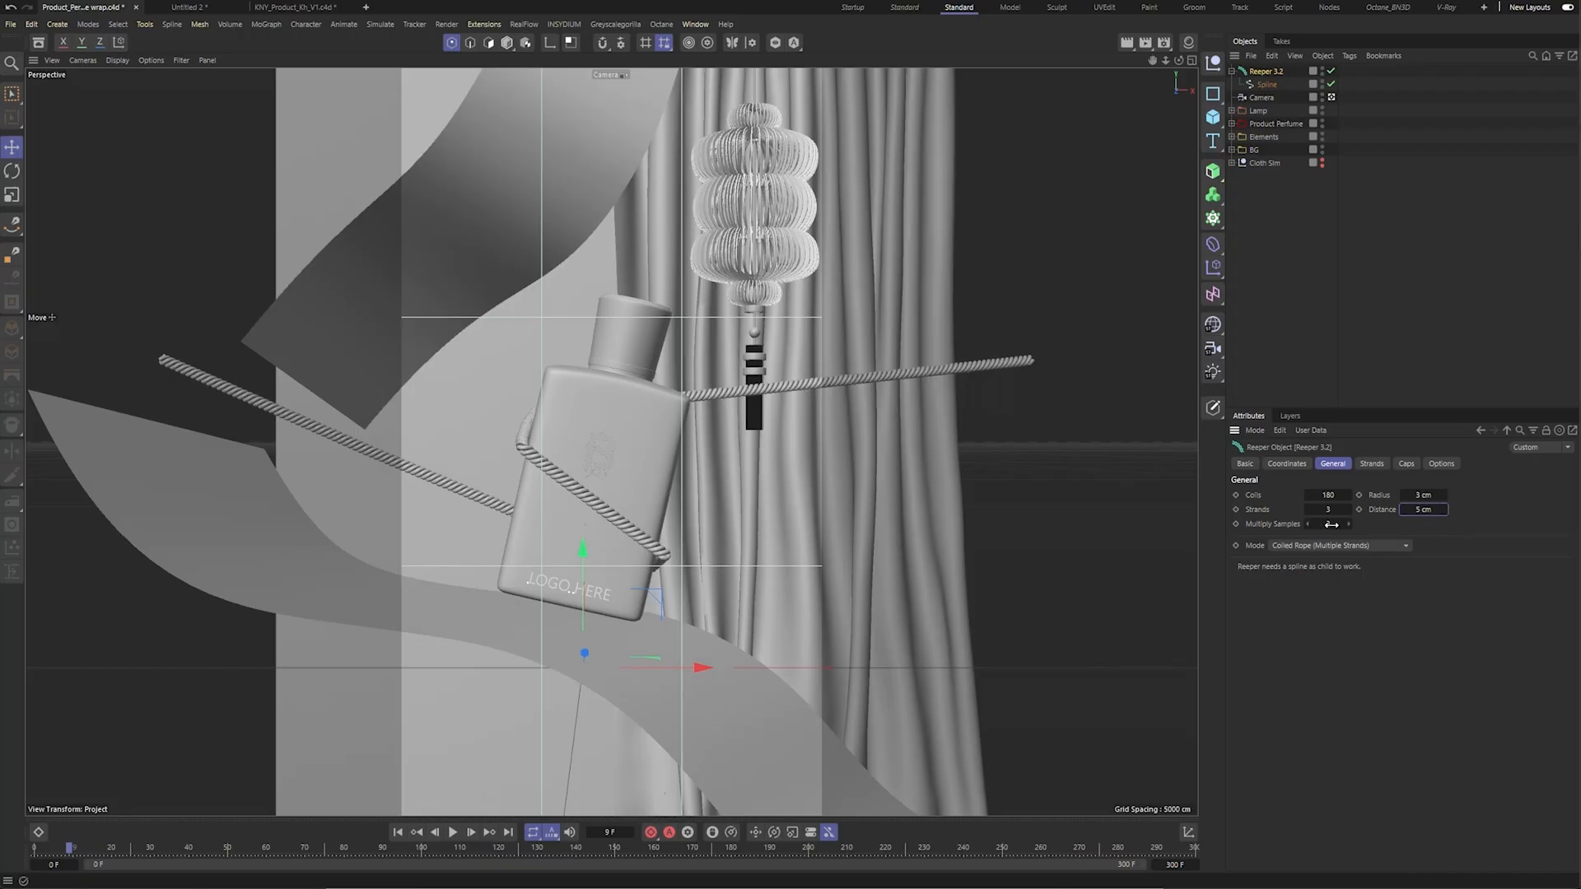
Try the Lissajous braid modes on the rope and settle on Simple Braid (3 Strands).
{"action": "left_click", "coordinate": [1287, 464]}
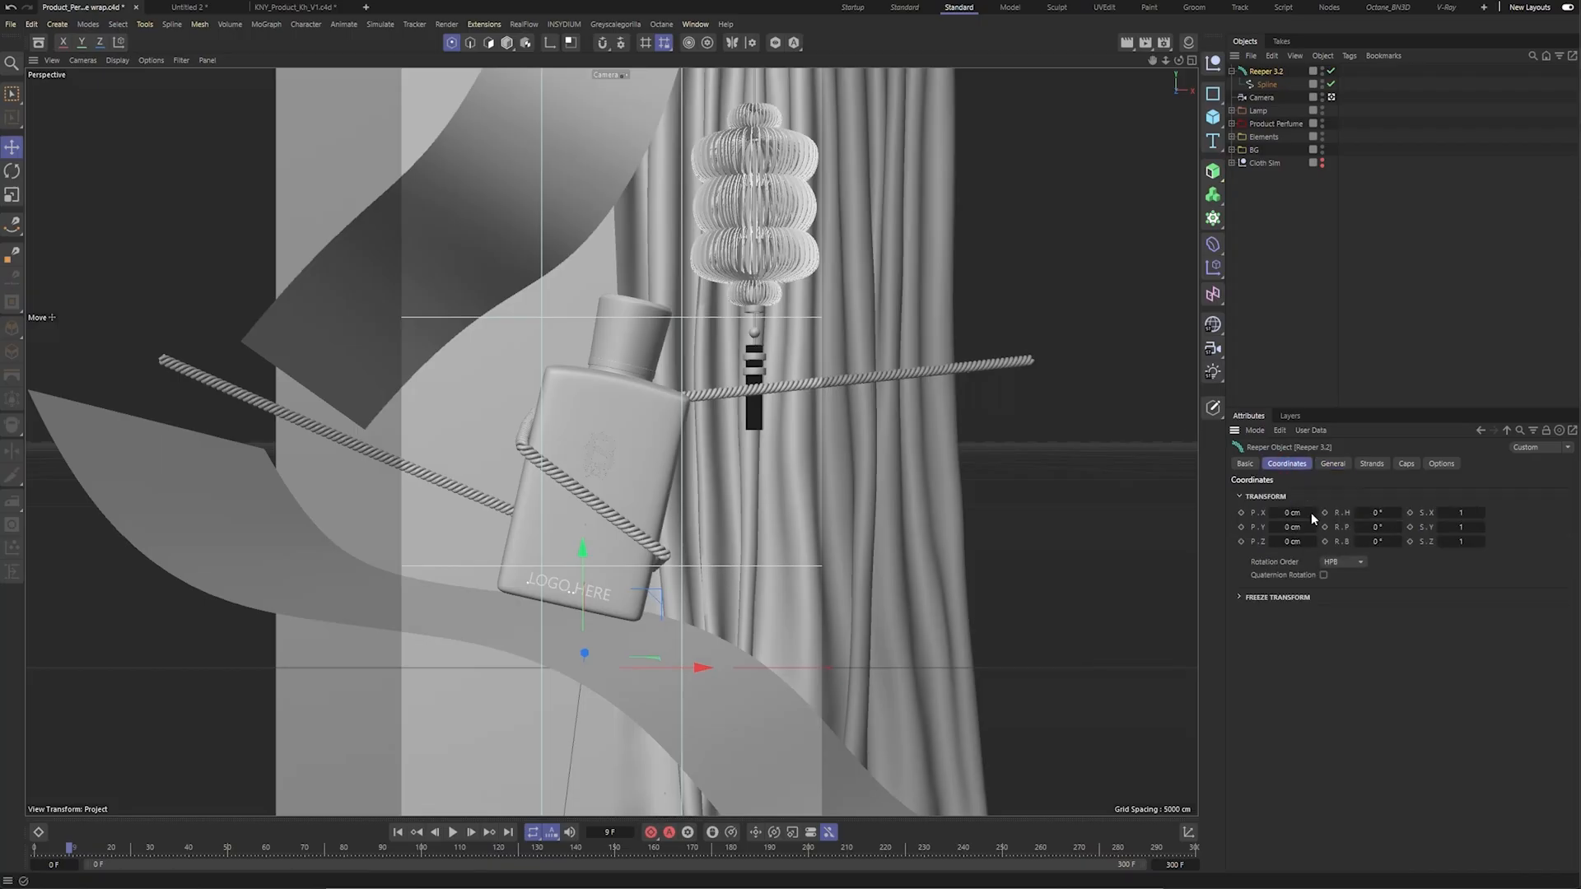
{"action": "left_click", "coordinate": [1332, 464]}
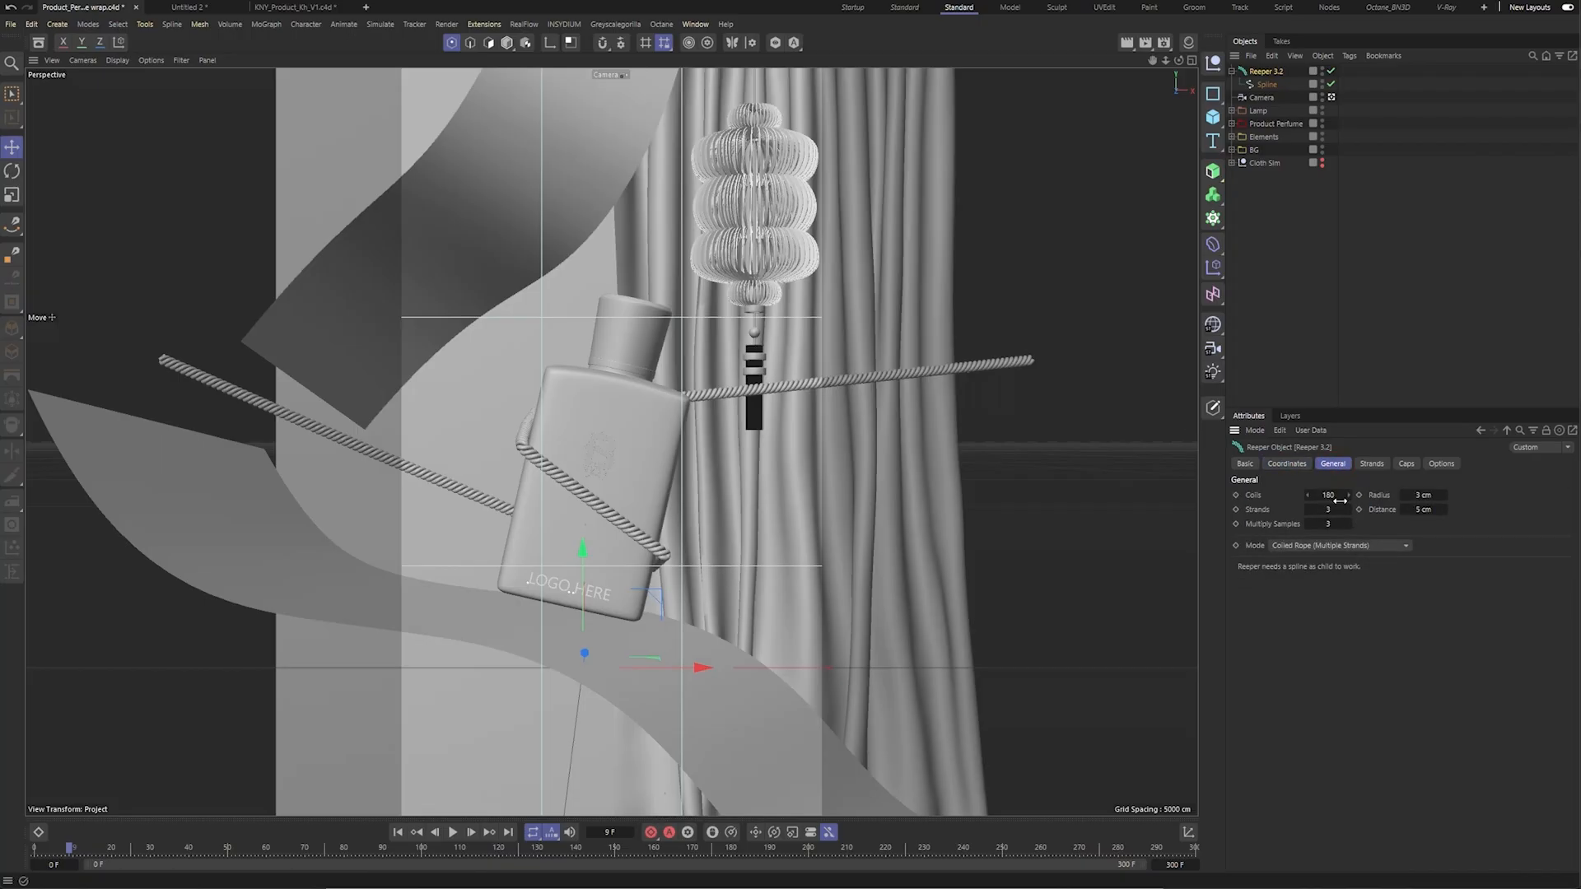
{"action": "left_click", "coordinate": [1335, 546]}
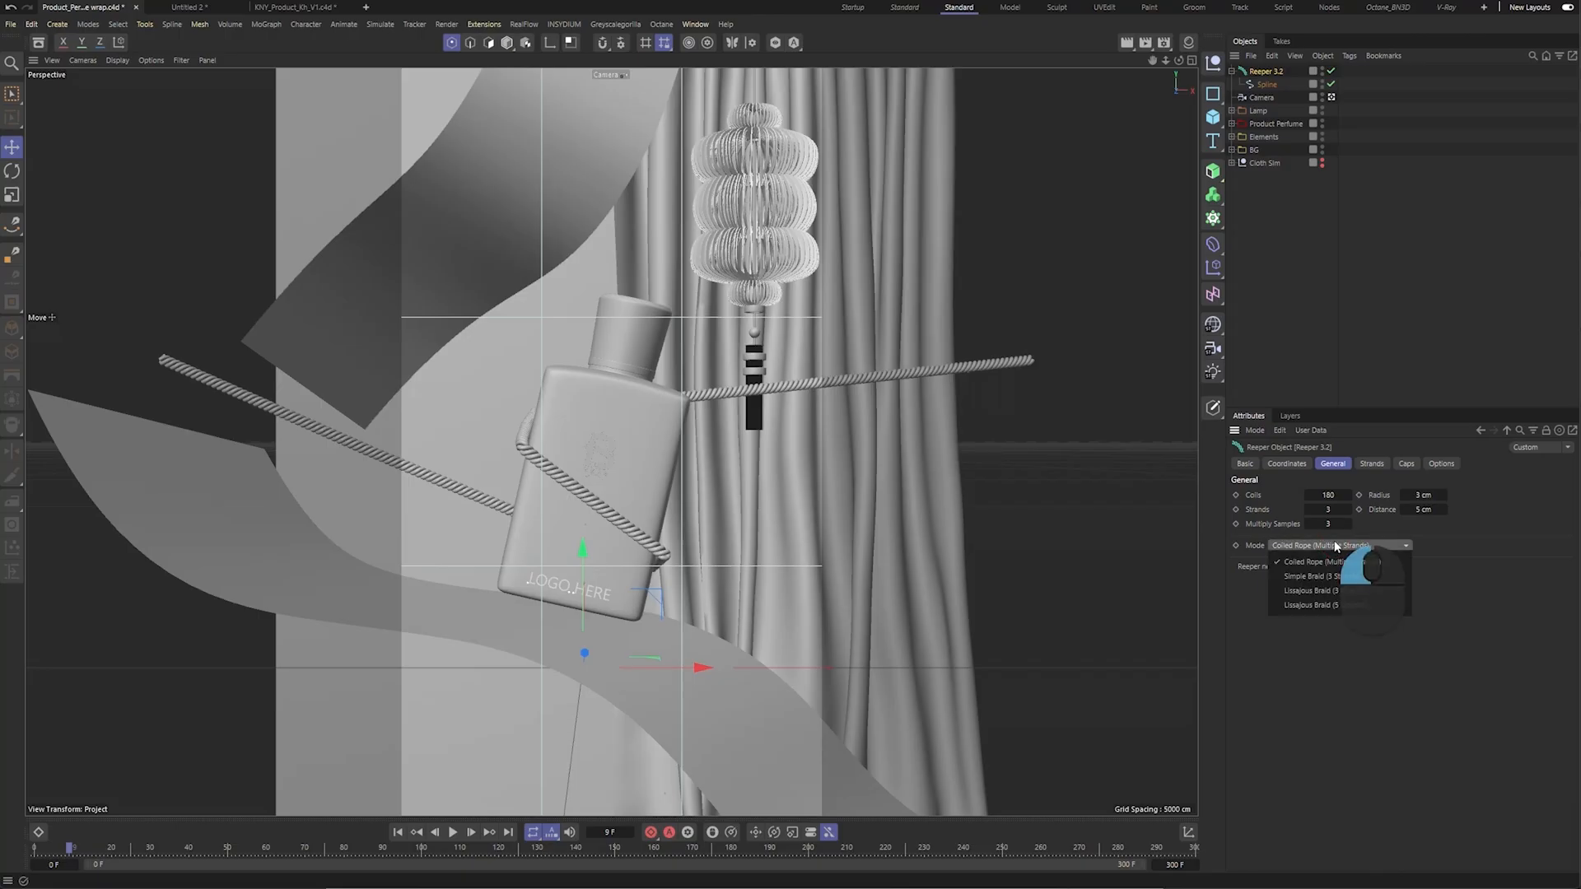
{"action": "left_click", "coordinate": [1357, 576]}
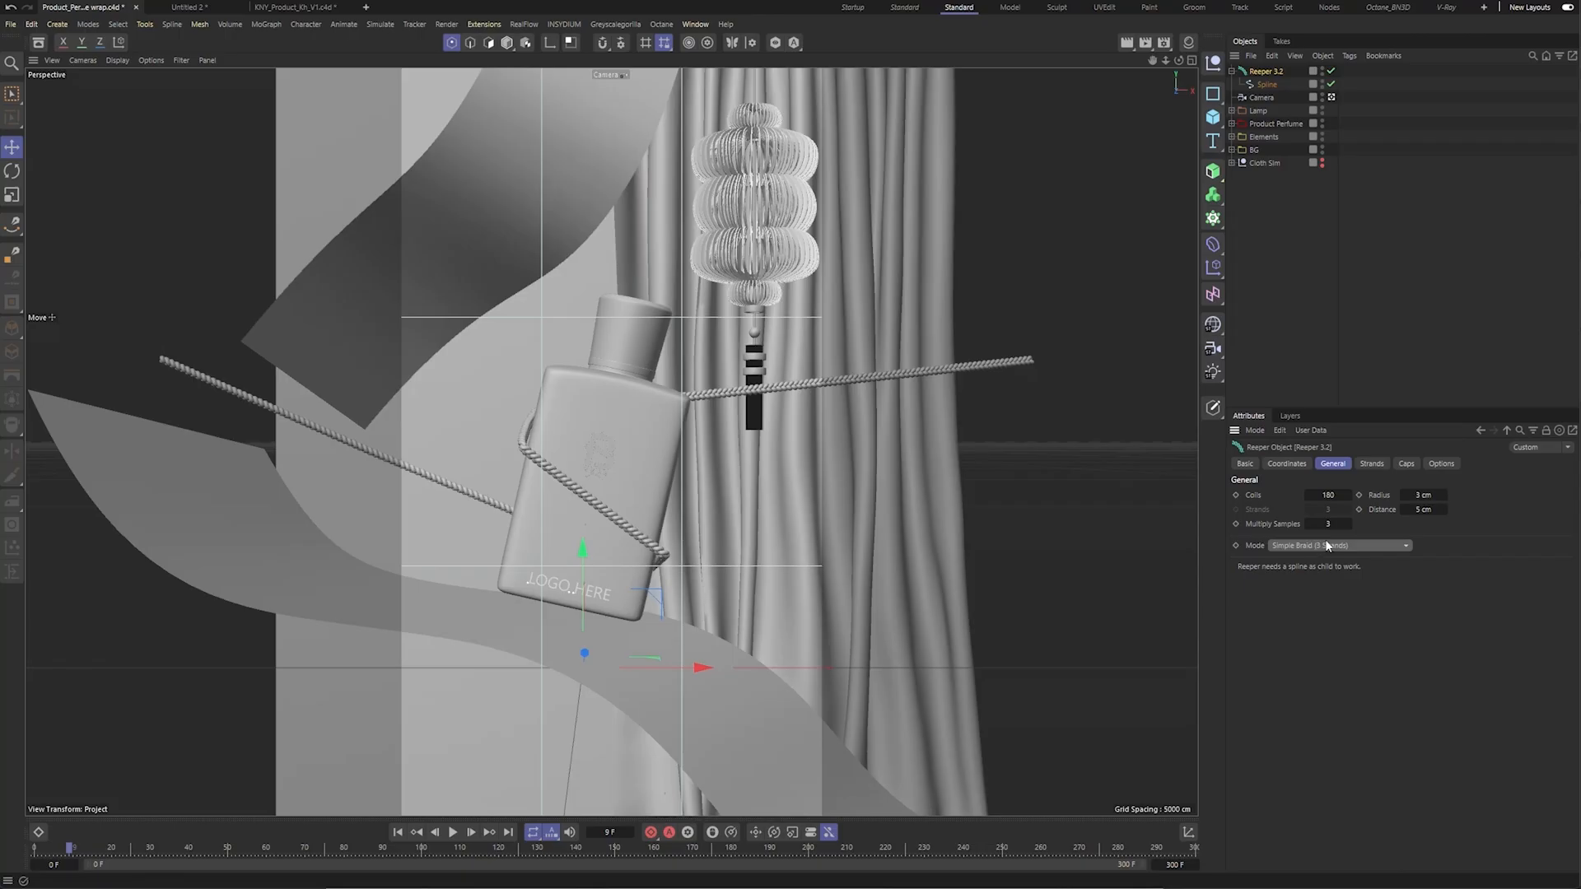
{"action": "left_click", "coordinate": [1362, 544]}
{"action": "left_click", "coordinate": [1341, 593]}
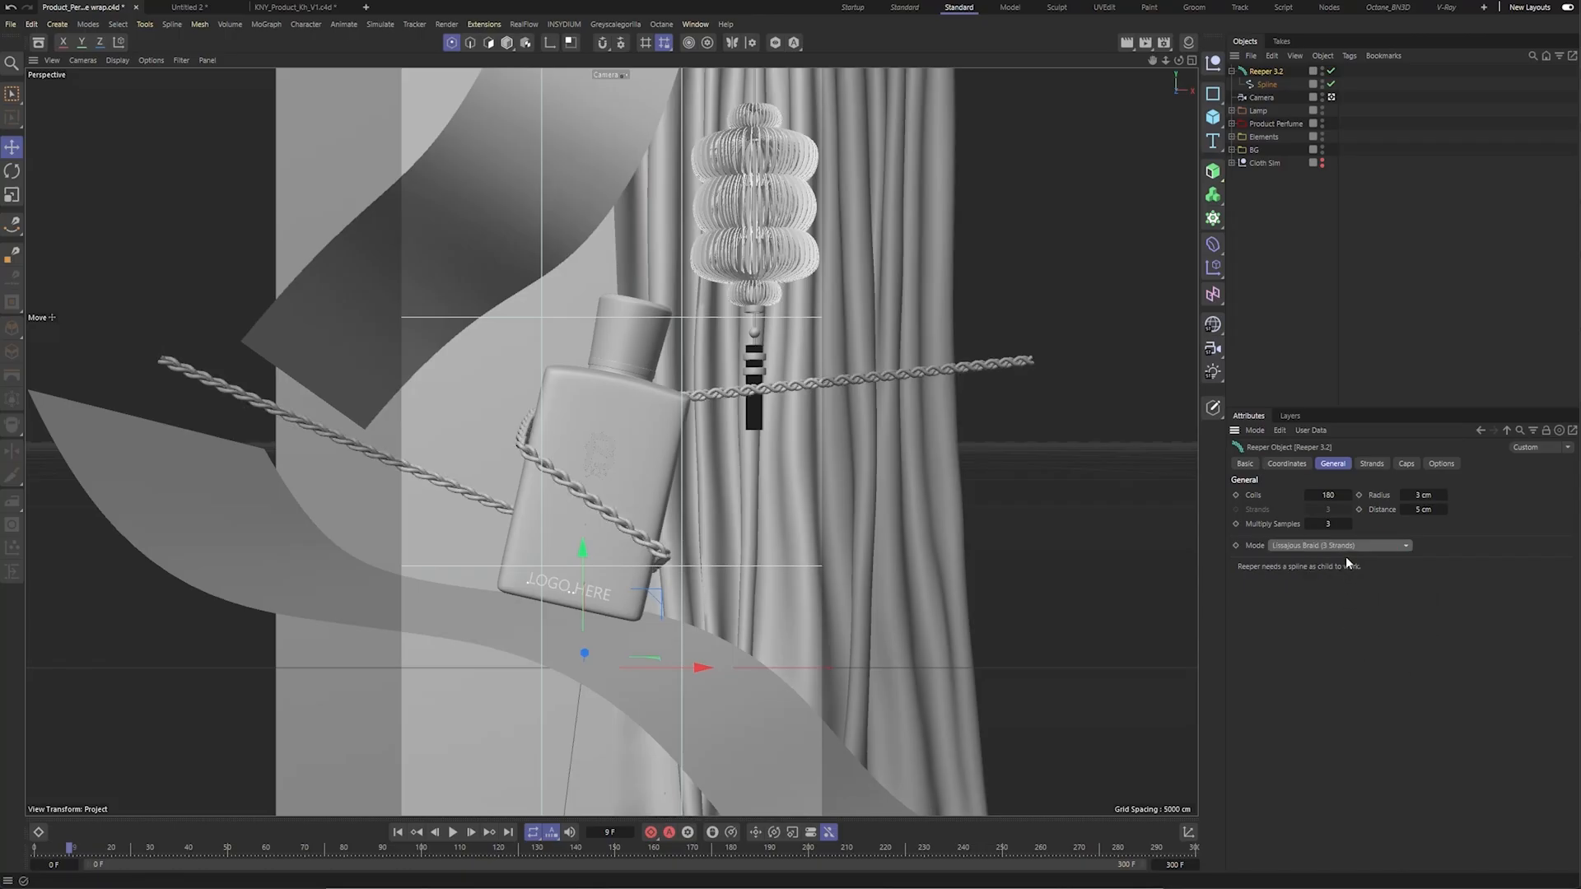
{"action": "left_click", "coordinate": [1346, 545]}
{"action": "left_click", "coordinate": [1350, 607]}
{"action": "left_click", "coordinate": [1350, 546]}
{"action": "left_click", "coordinate": [1333, 590]}
{"action": "left_click", "coordinate": [1322, 547]}
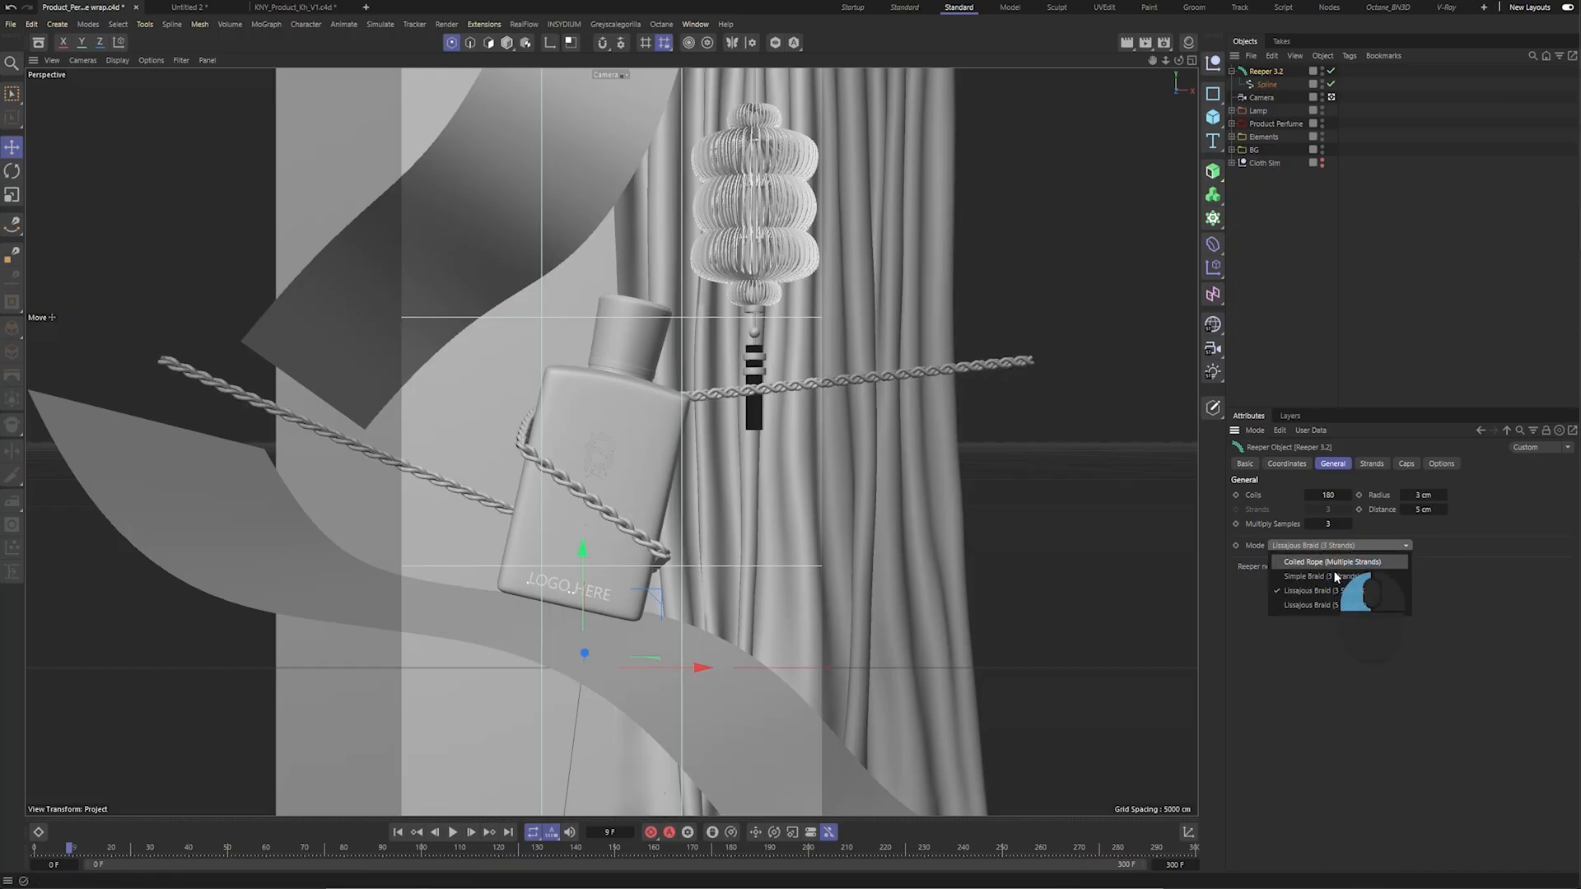
{"action": "left_click", "coordinate": [1336, 577]}
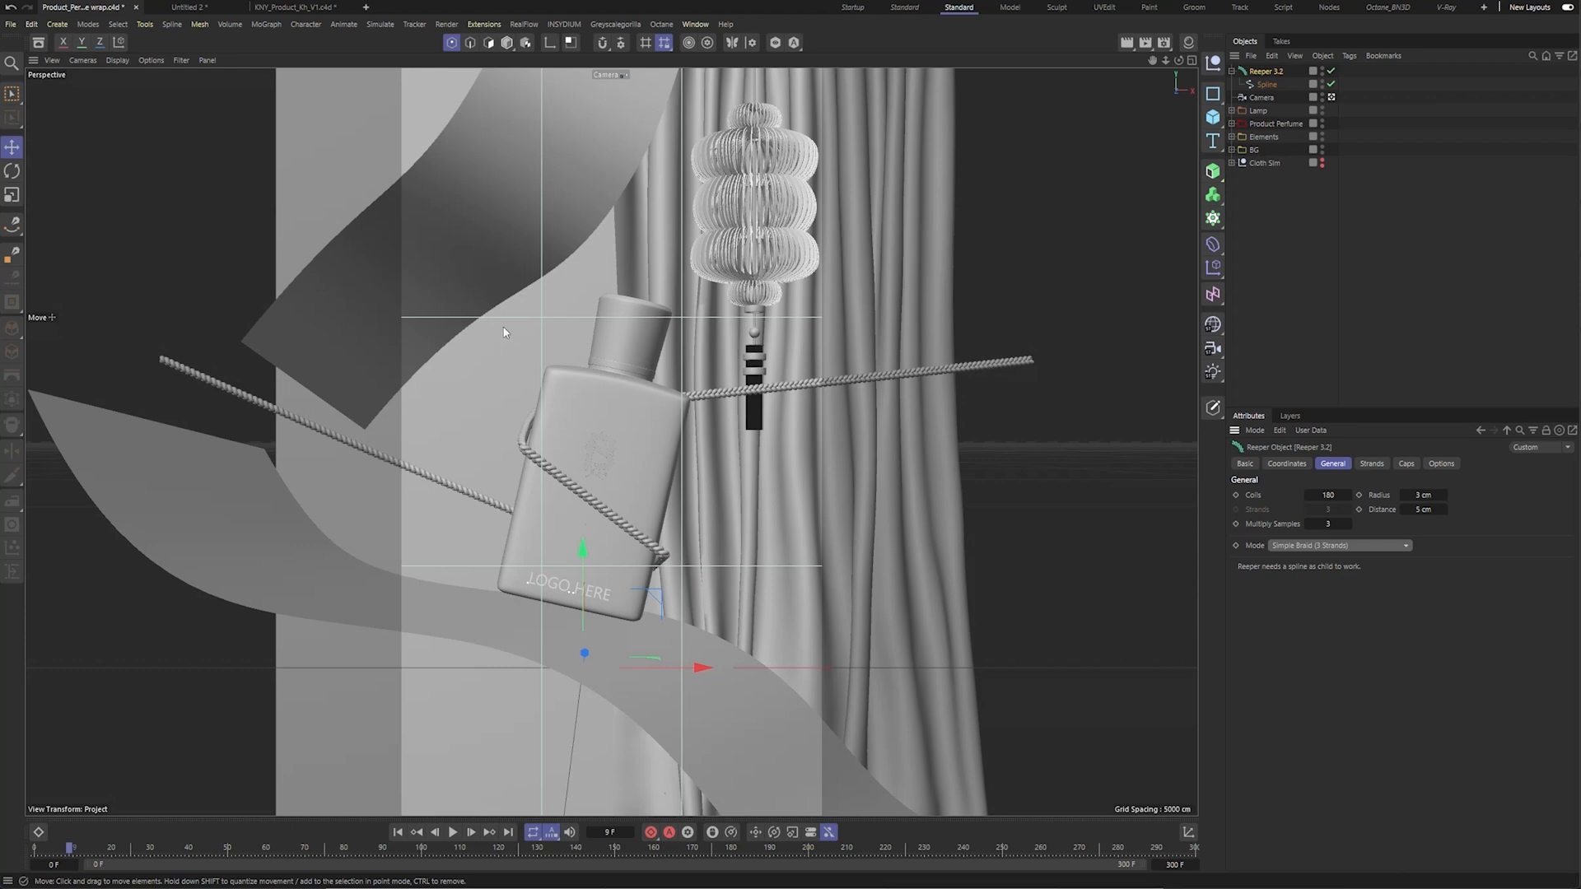
Rectangle-select the spline points of the rope stretch right of the bottle and shift them slightly down.
{"action": "left_click_drag", "start_coordinate": [12, 93], "coordinate": [78, 150]}
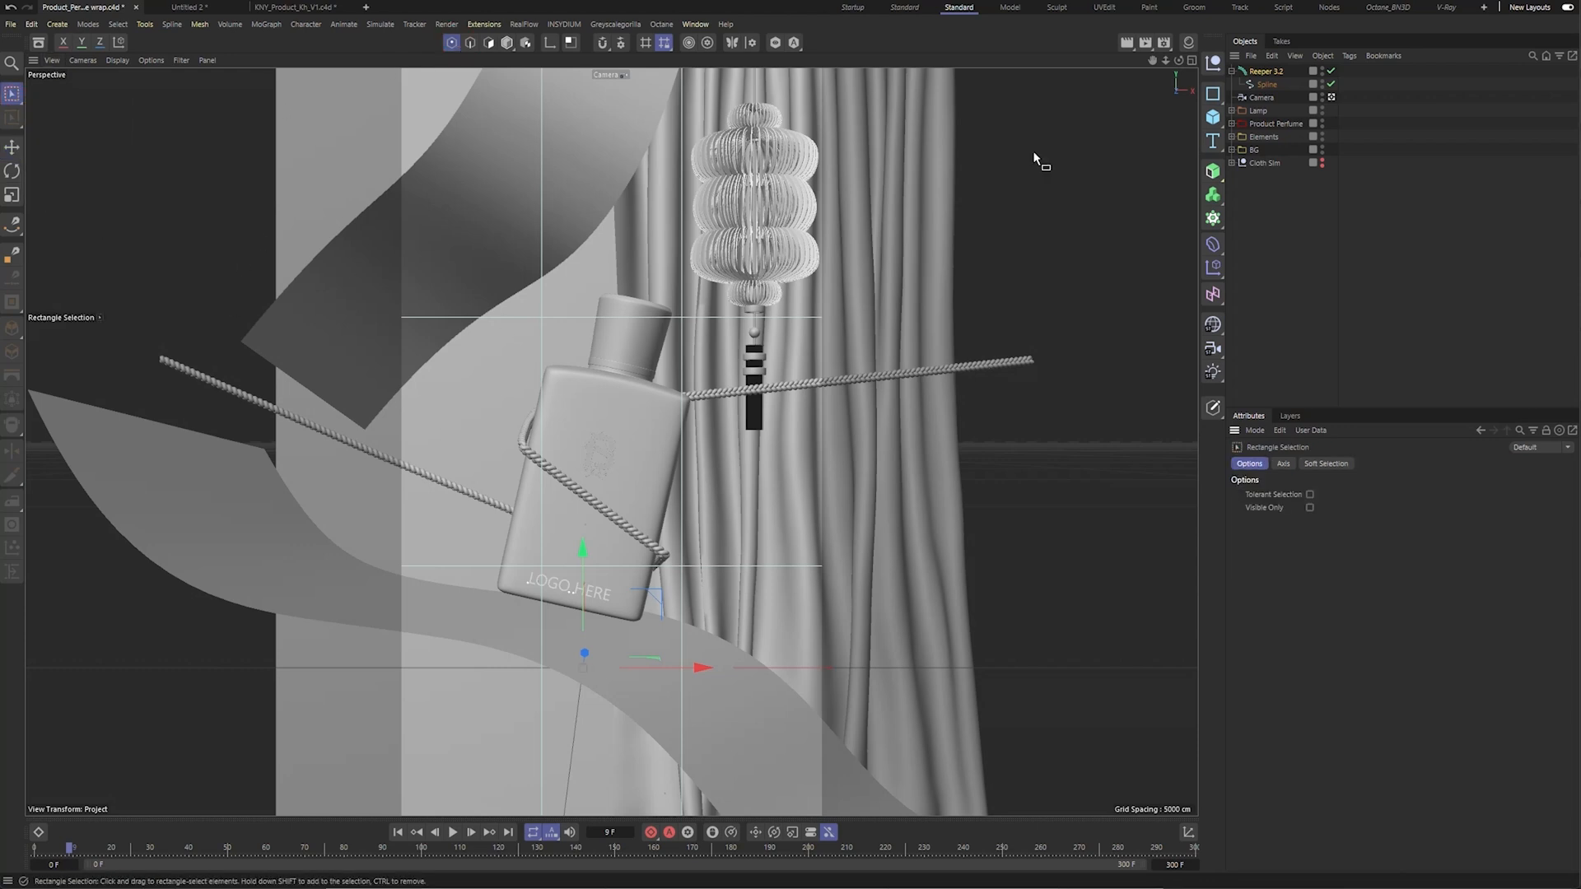
{"action": "left_click", "coordinate": [1266, 84]}
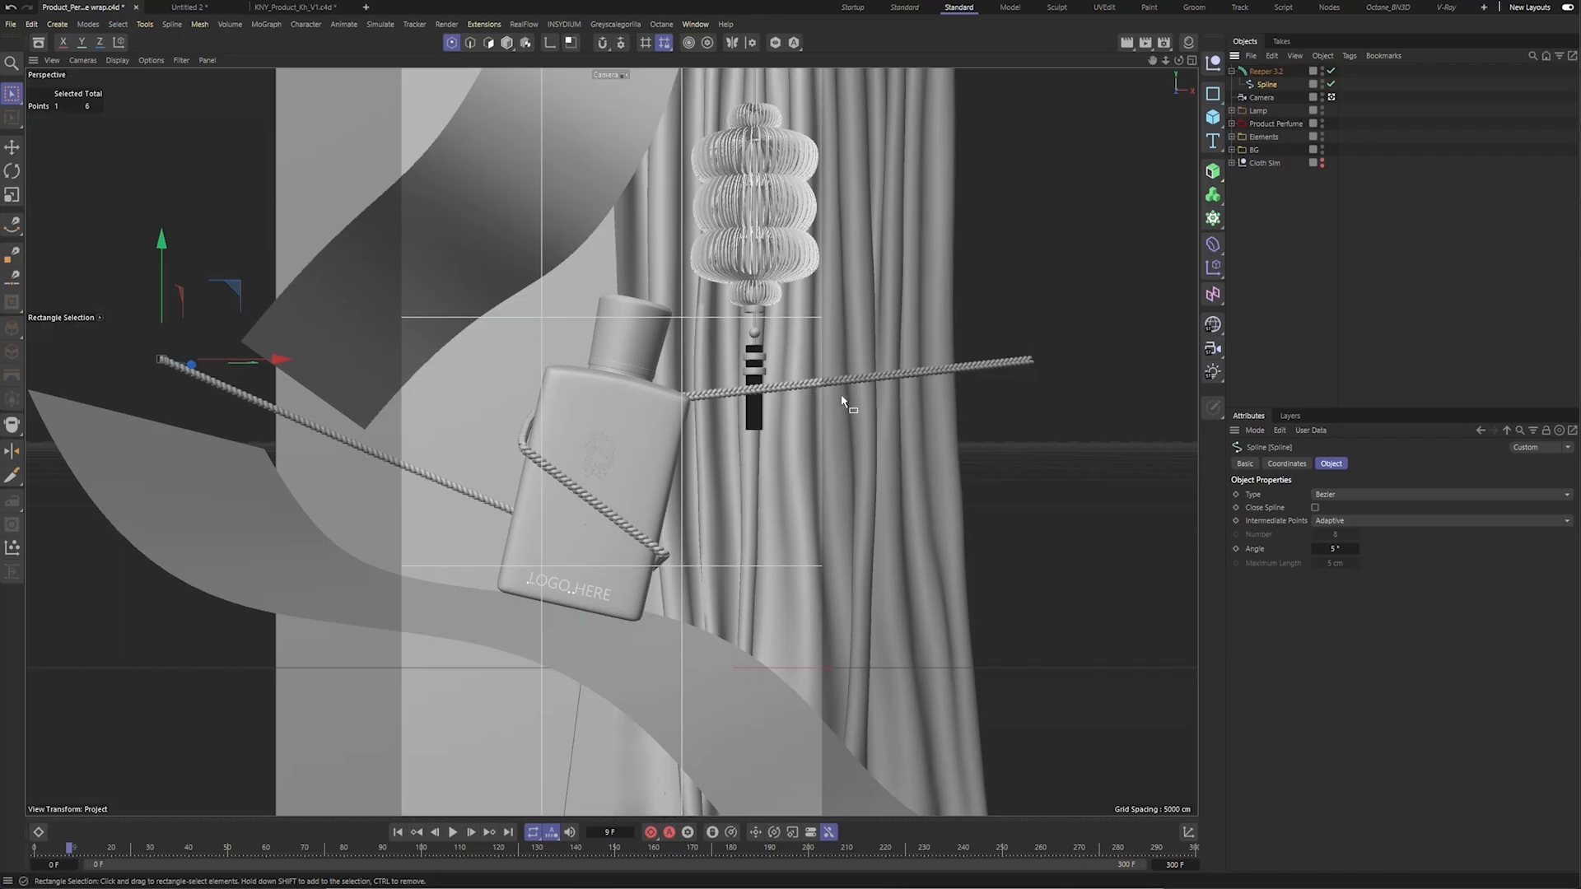
{"action": "left_click_drag", "start_coordinate": [1118, 280], "coordinate": [439, 430]}
{"action": "left_click_drag", "start_coordinate": [796, 269], "coordinate": [794, 282]}
{"action": "left_click_drag", "start_coordinate": [912, 399], "coordinate": [907, 402]}
Examine the scene's mesh with the viewport shading set to Gouraud Shading (Lines).
{"action": "left_click", "coordinate": [117, 60]}
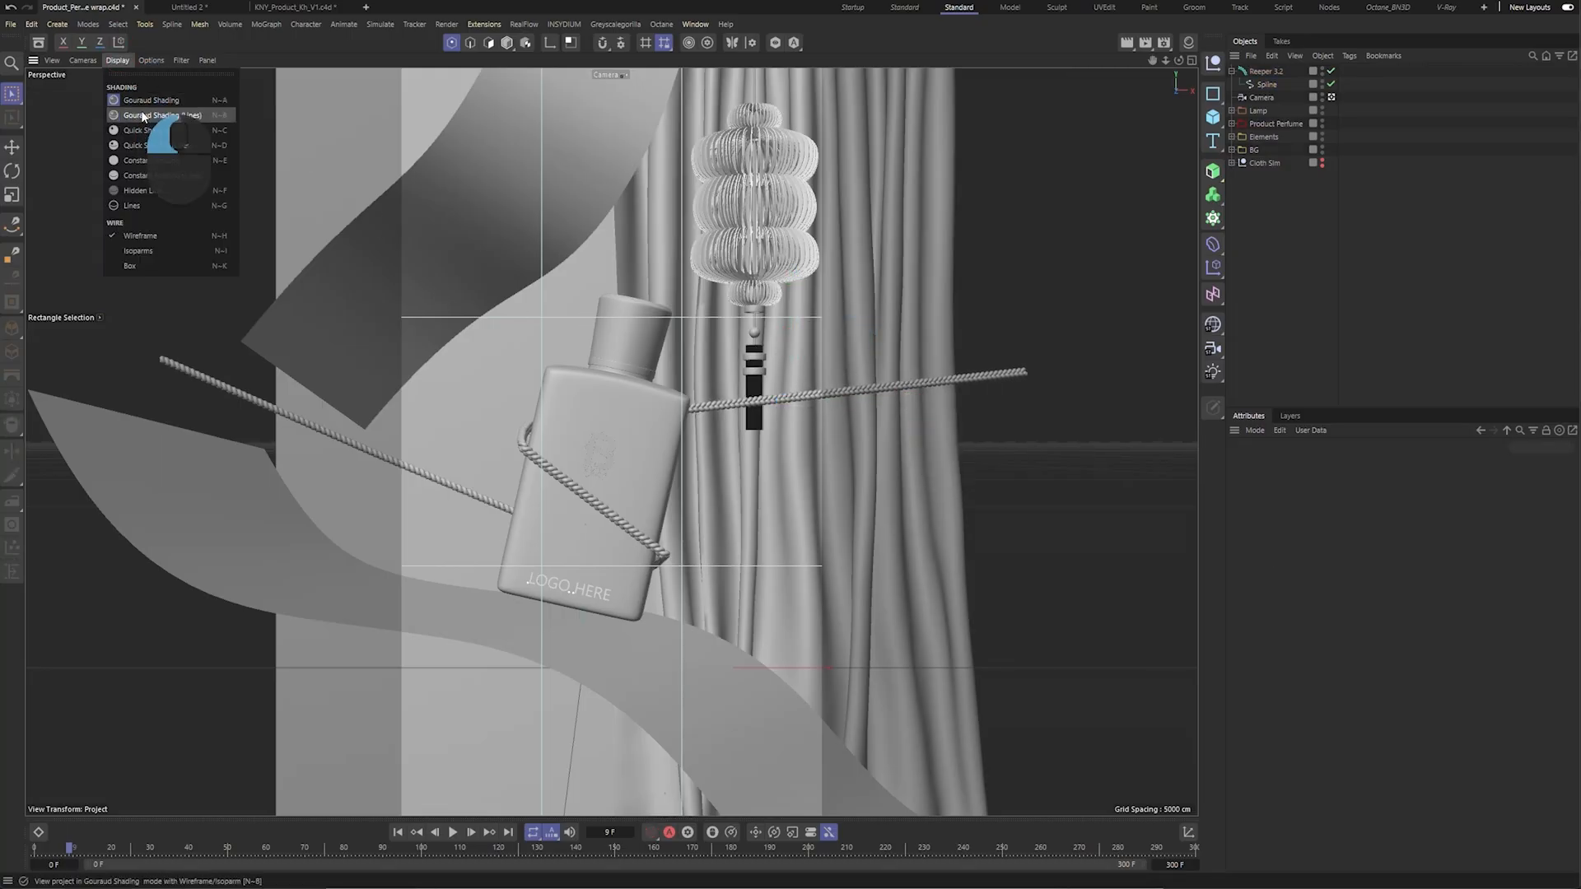
{"action": "left_click", "coordinate": [136, 116]}
{"action": "key", "text": "ctrl"}
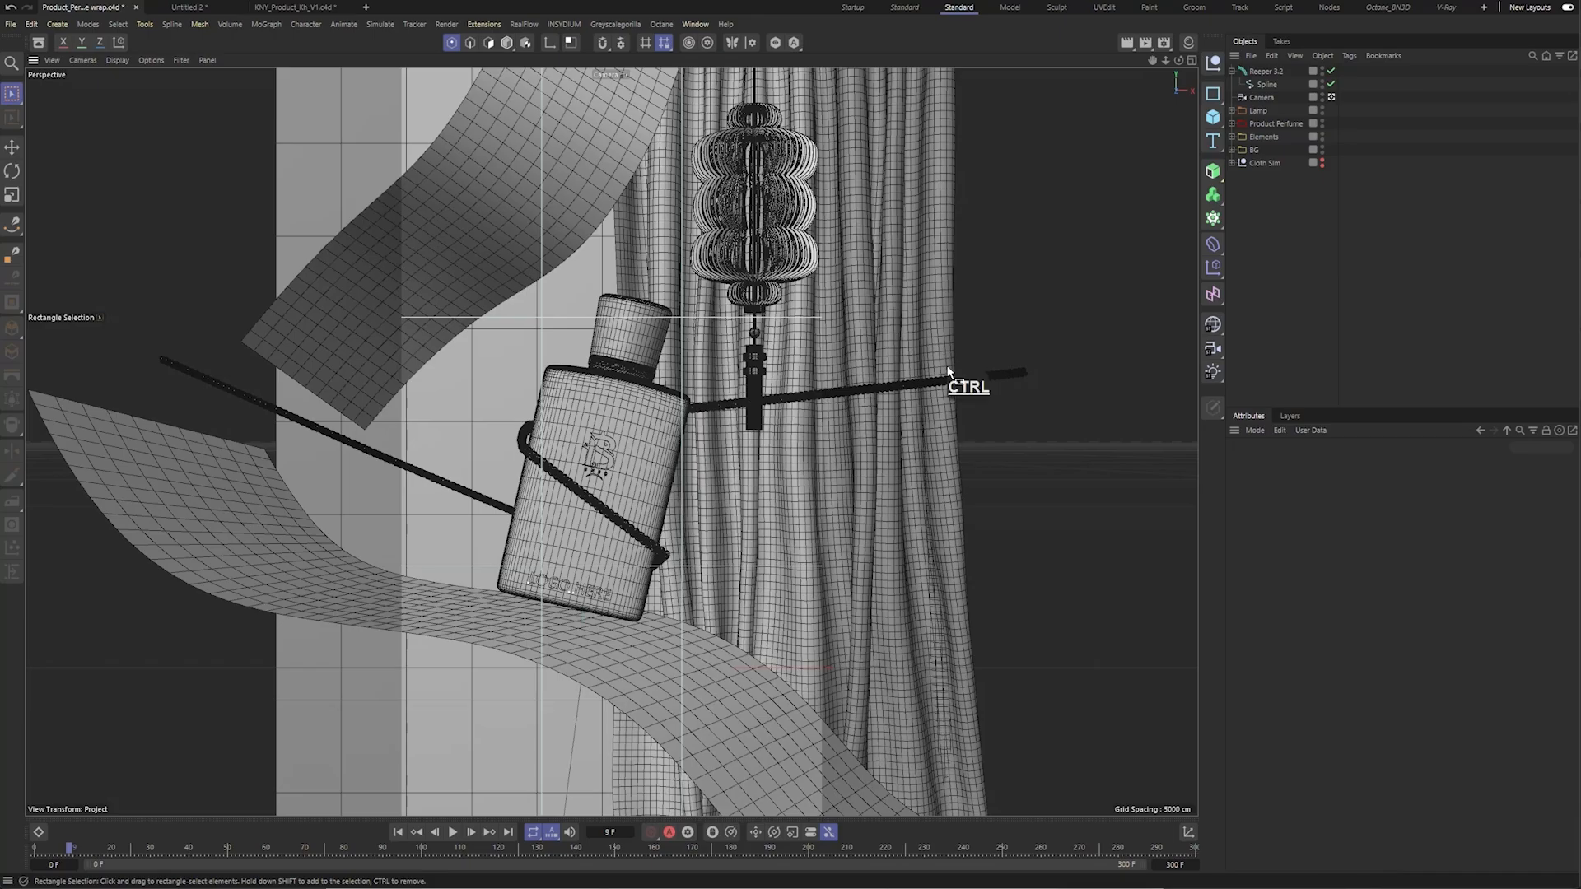
Save the project under the new name Product_Perfume_Final.c4d in the CNY Product Poster folder.
{"action": "left_click", "coordinate": [10, 25]}
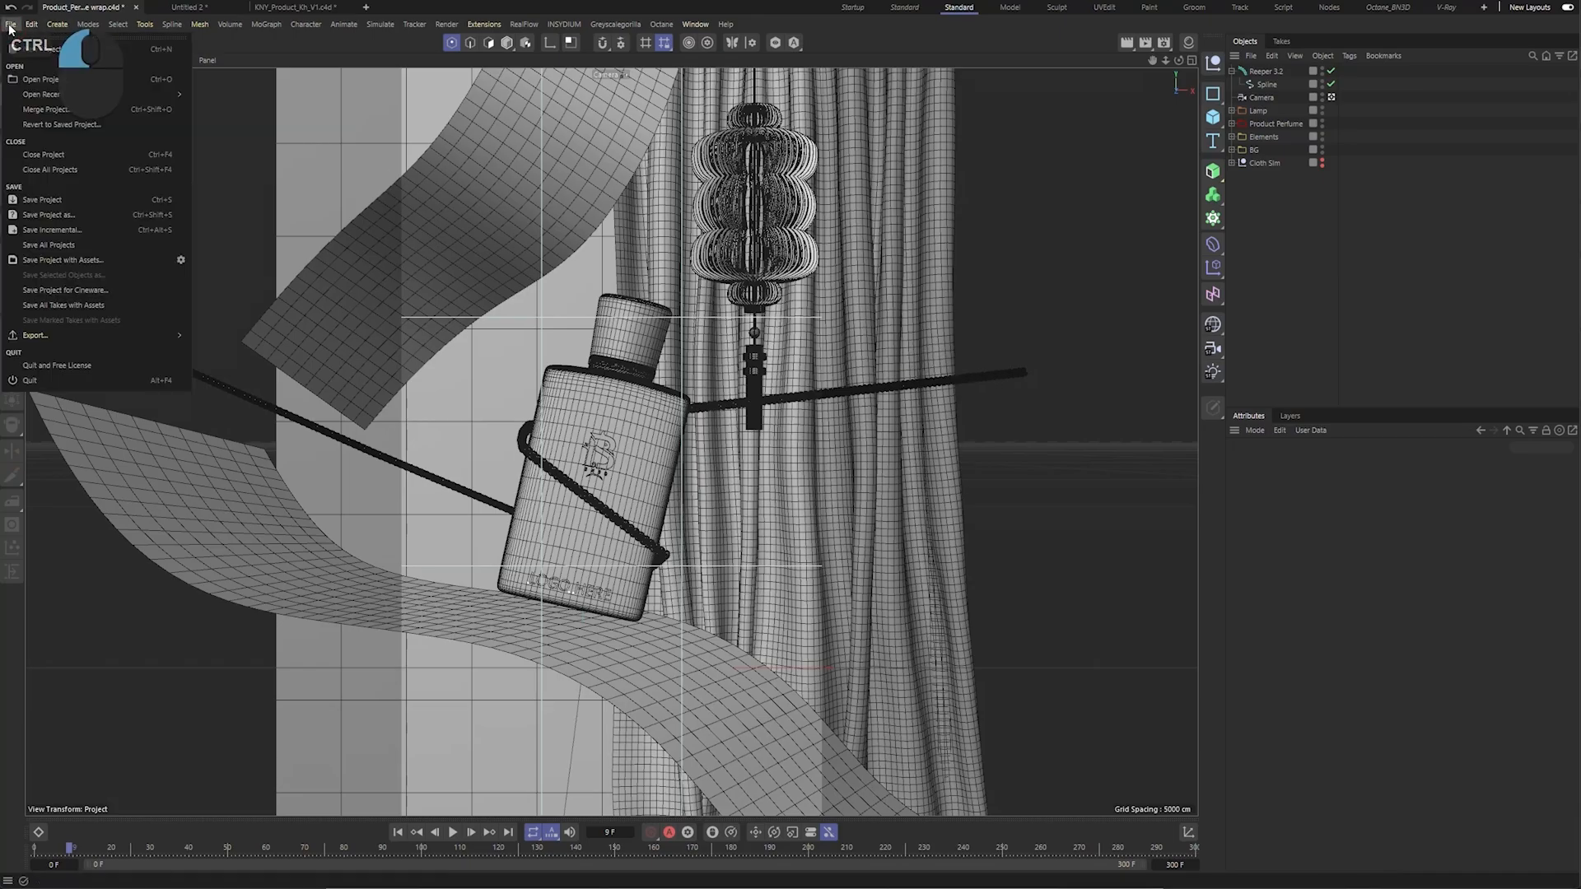
{"action": "left_click", "coordinate": [97, 215]}
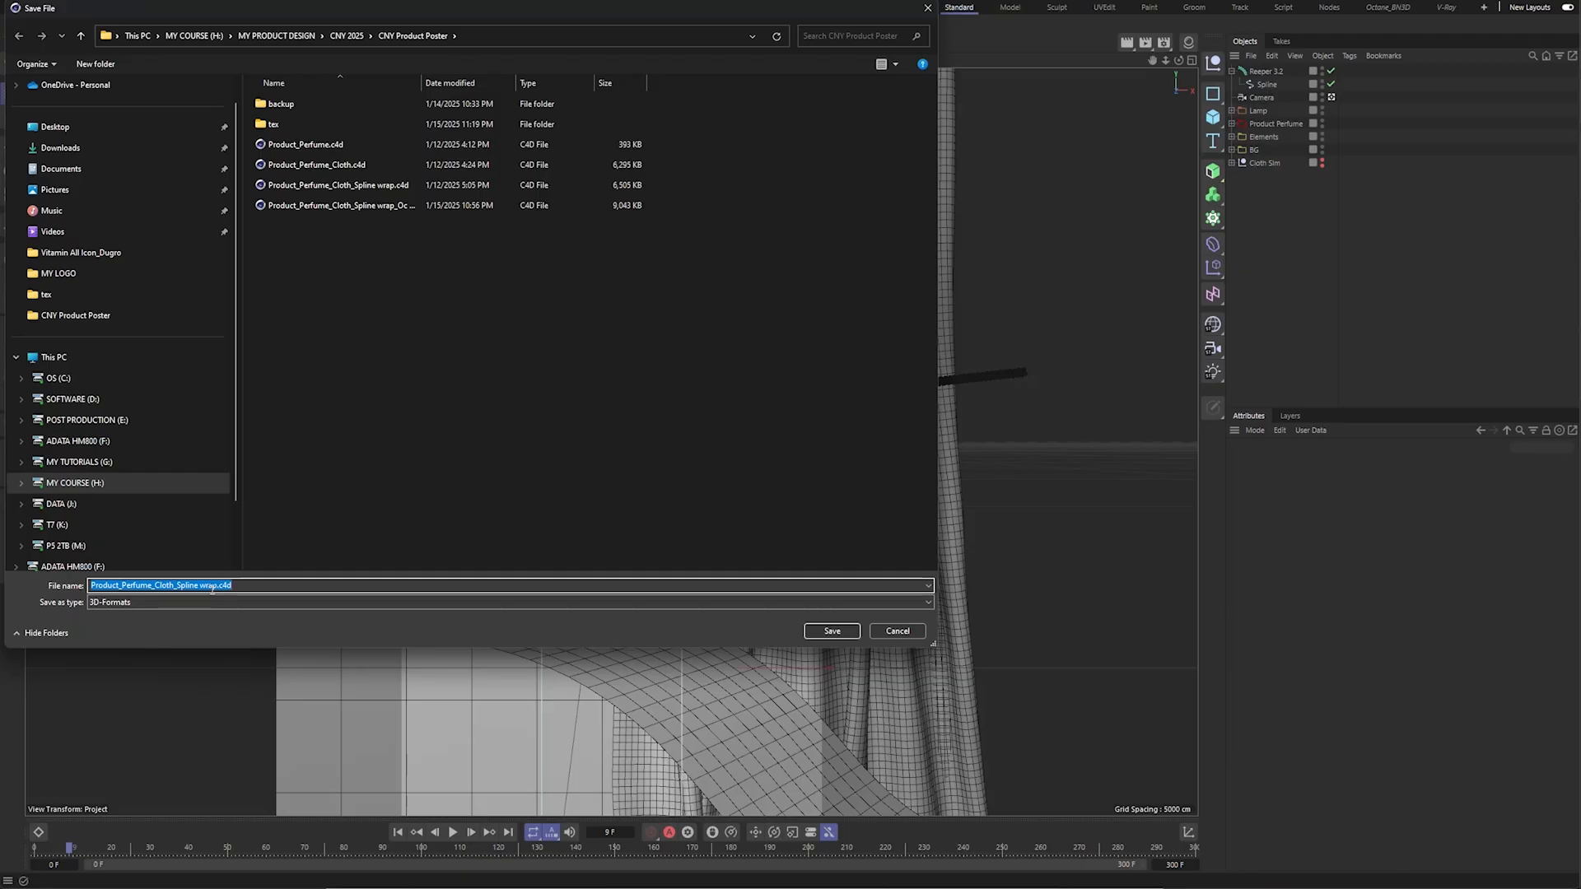
{"action": "left_click", "coordinate": [219, 585]}
{"action": "key", "text": "BackSpace"}
{"action": "key", "text": "BackSpace"}
{"action": "key", "text": "BackSpace"}
{"action": "key", "text": "BackSpace"}
{"action": "key", "text": "BackSpace"}
{"action": "key", "text": "BackSpace"}
{"action": "key", "text": "BackSpace"}
{"action": "key", "text": "BackSpace"}
{"action": "key", "text": "BackSpace"}
{"action": "key", "text": "BackSpace"}
{"action": "key", "text": "BackSpace"}
{"action": "key", "text": "BackSpace"}
{"action": "key", "text": "BackSpace"}
{"action": "key", "text": "BackSpace"}
{"action": "key", "text": "BackSpace"}
{"action": "key", "text": "BackSpace"}
{"action": "key", "text": "BackSpace"}
{"action": "key", "text": "BackSpace"}
{"action": "key", "text": "BackSpace"}
{"action": "key", "text": "BackSpace"}
{"action": "type", "text": "Final"}
{"action": "left_click", "coordinate": [833, 633]}
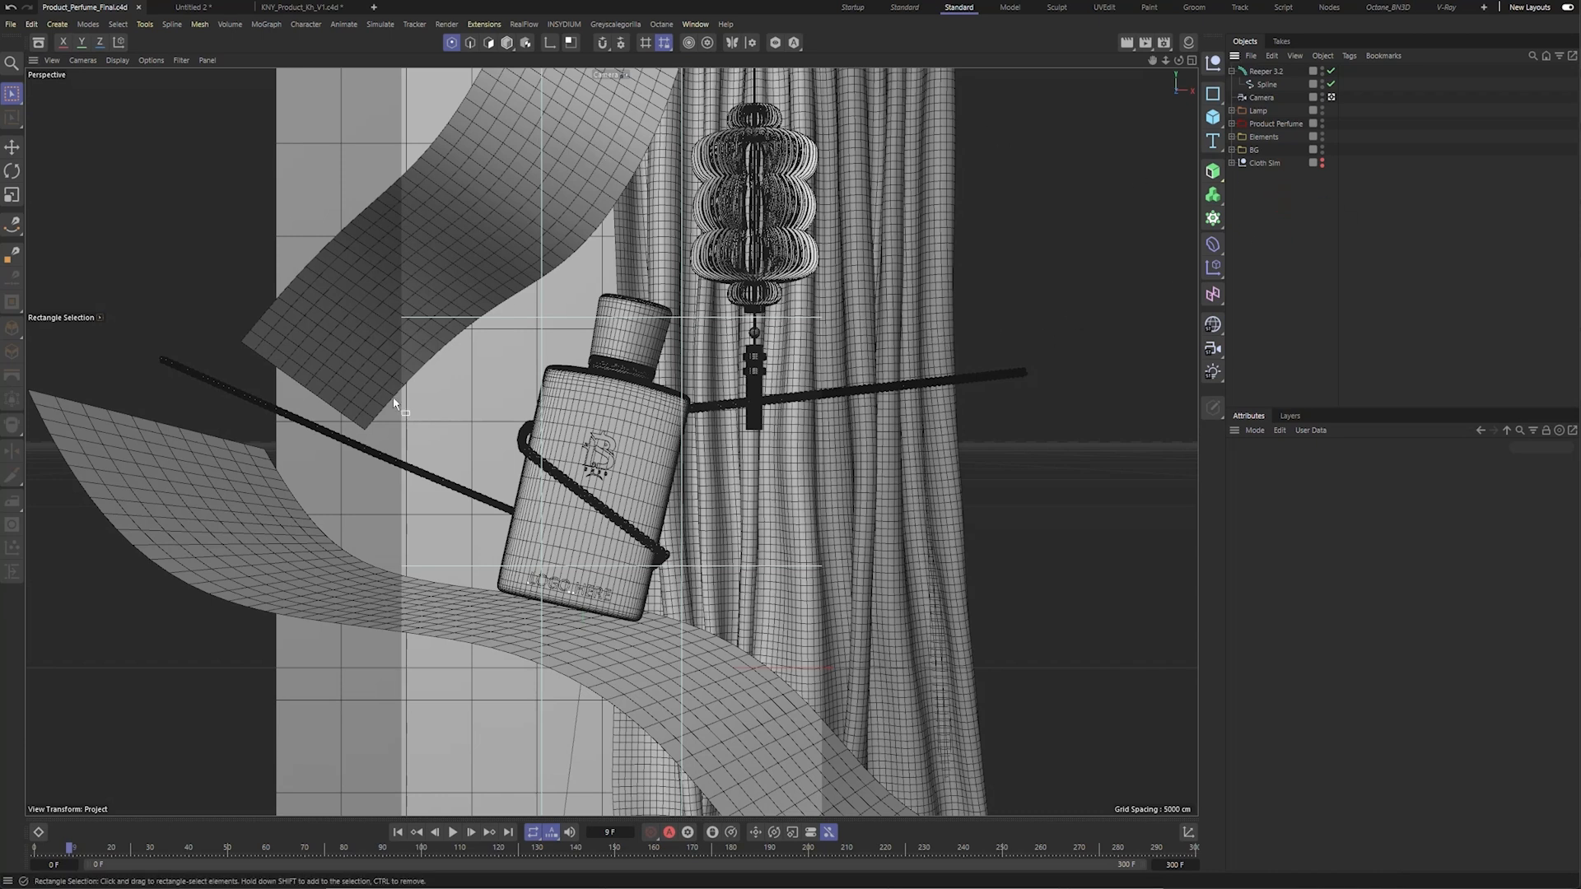
Restore plain Gouraud Shading in the viewport and set the Reeper object's distance to 6 cm.
{"action": "left_click", "coordinate": [112, 64]}
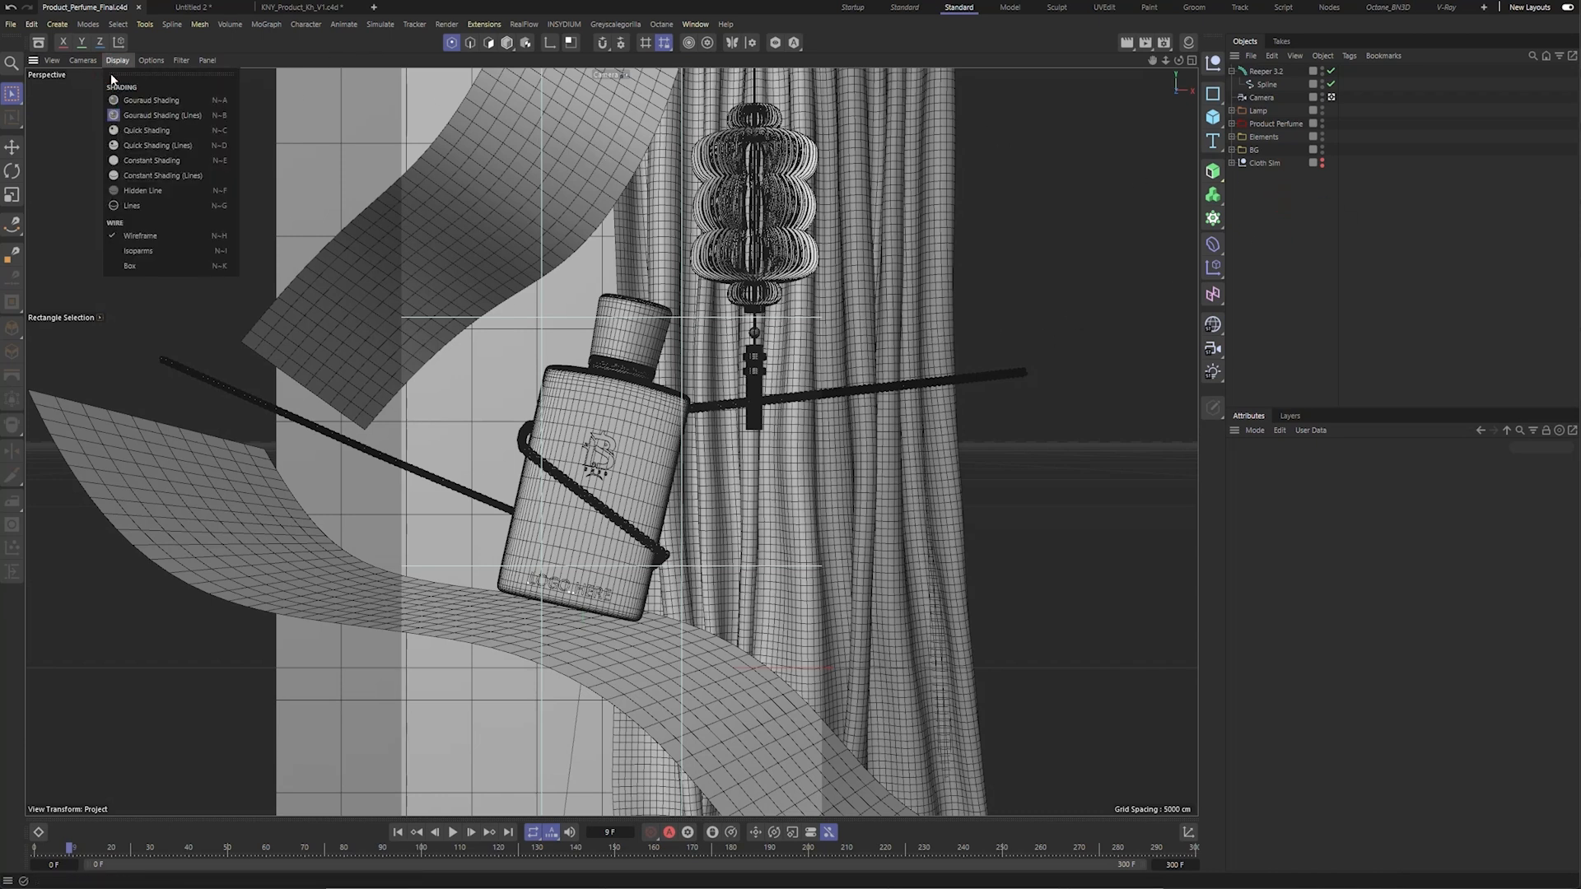
{"action": "left_click", "coordinate": [125, 100]}
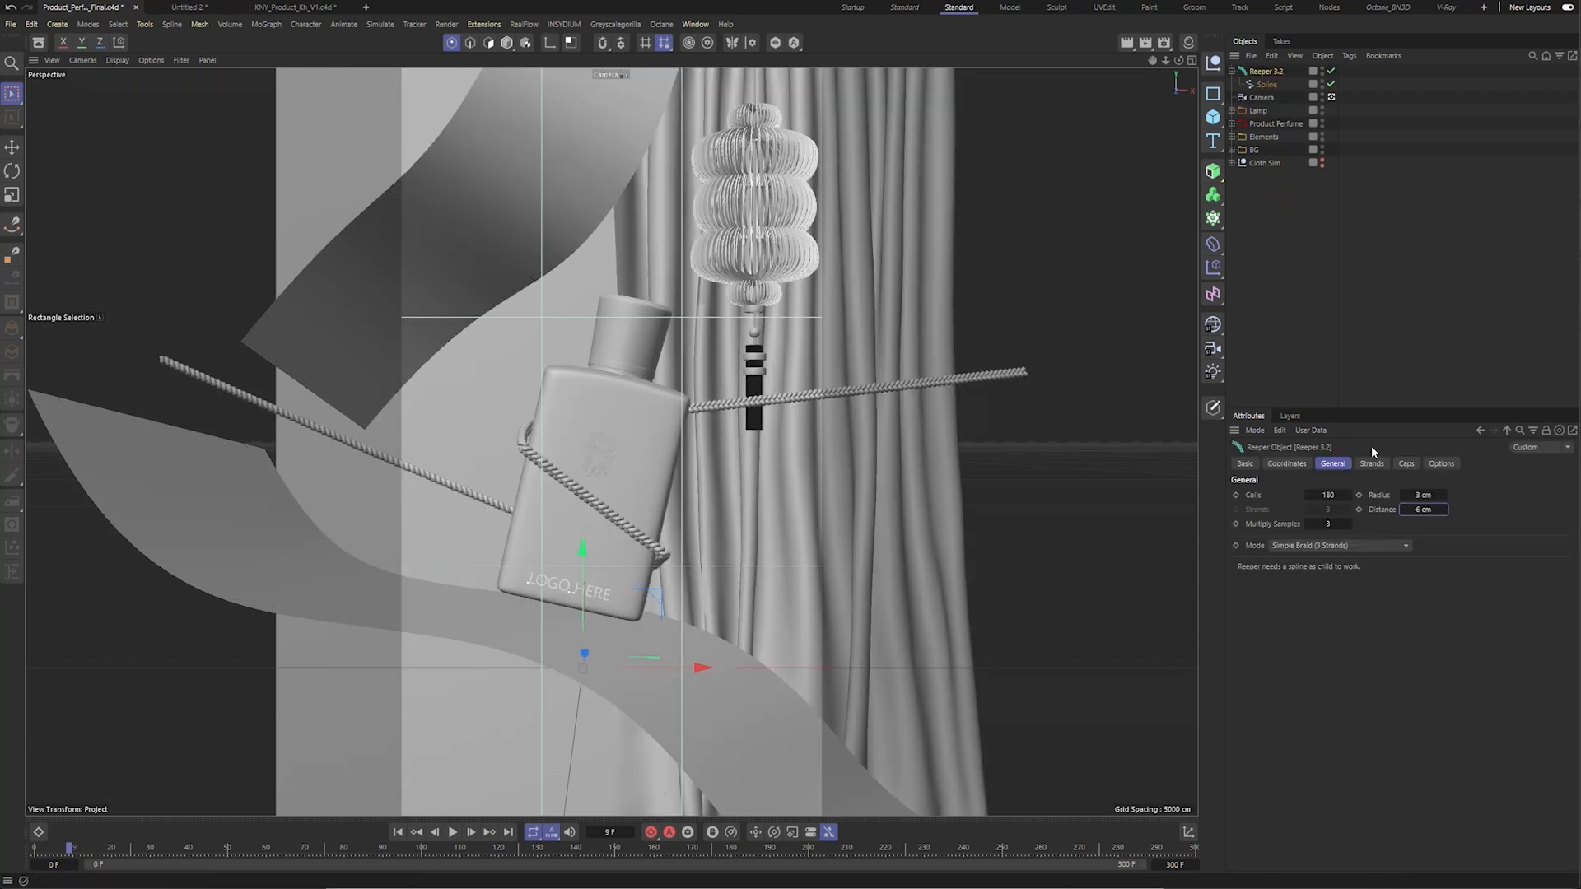
Raise the whole Twist curve of the Reeper object to a slightly higher flat level and save the project.
{"action": "left_click", "coordinate": [1372, 463]}
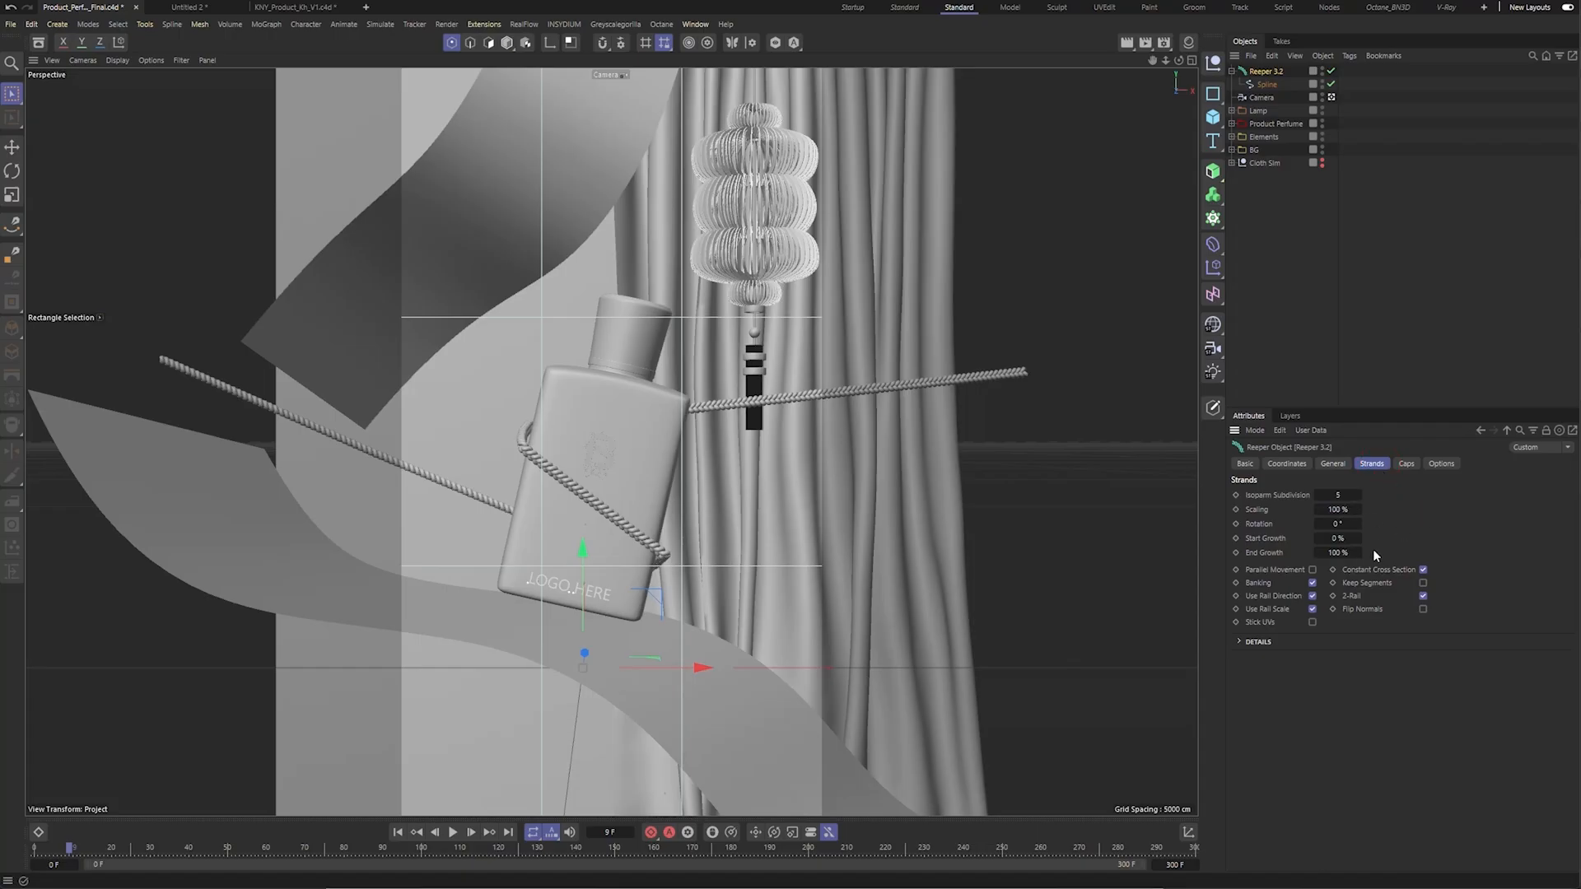
{"action": "left_click", "coordinate": [1409, 466]}
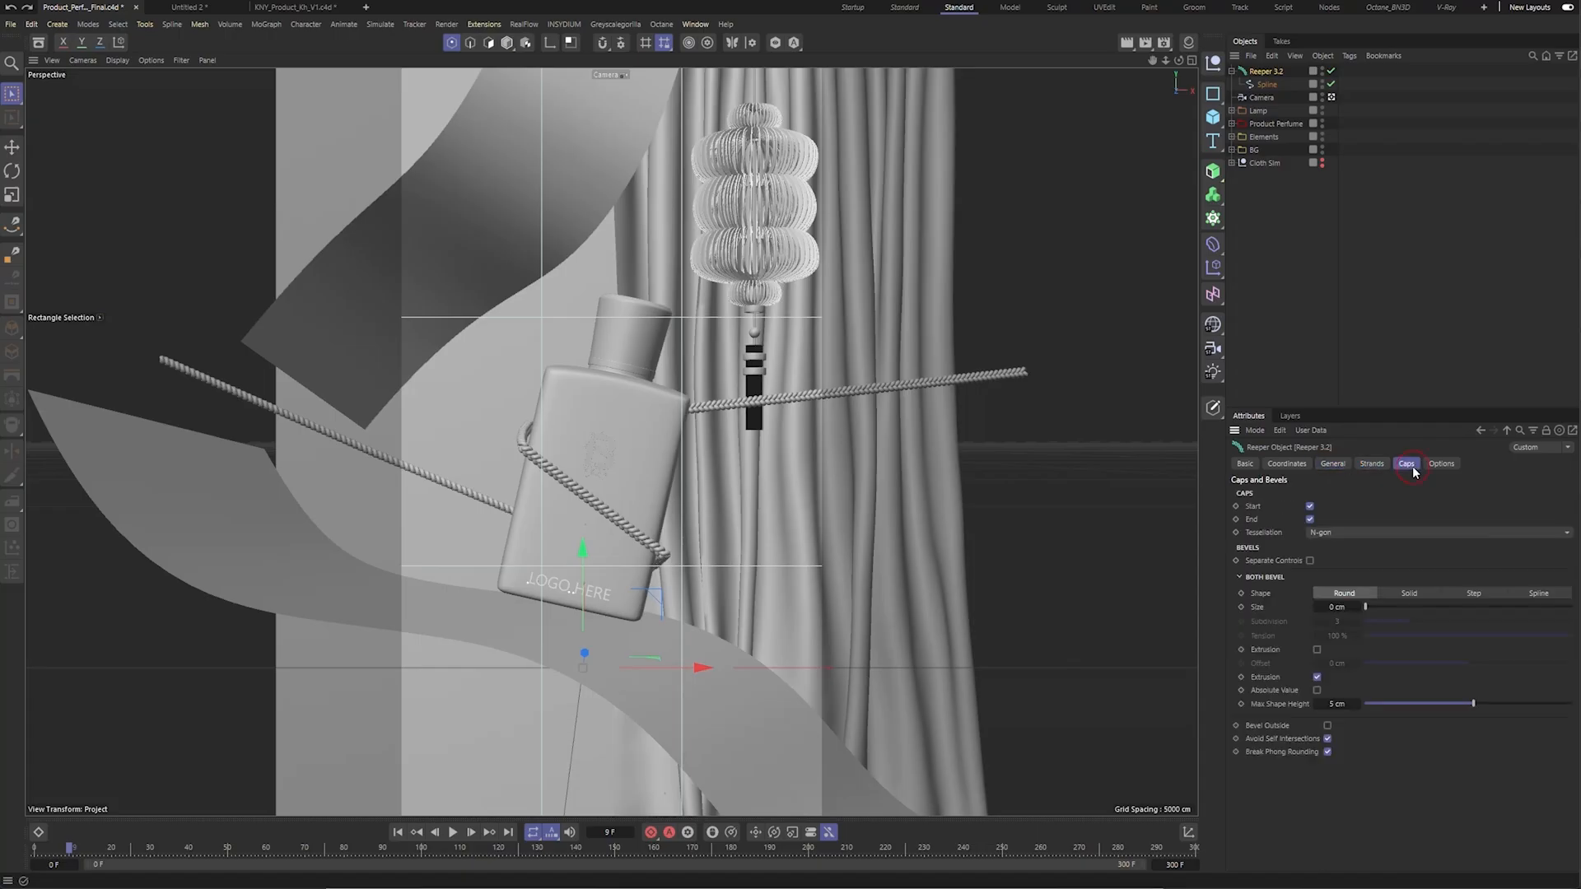
{"action": "left_click", "coordinate": [1456, 465]}
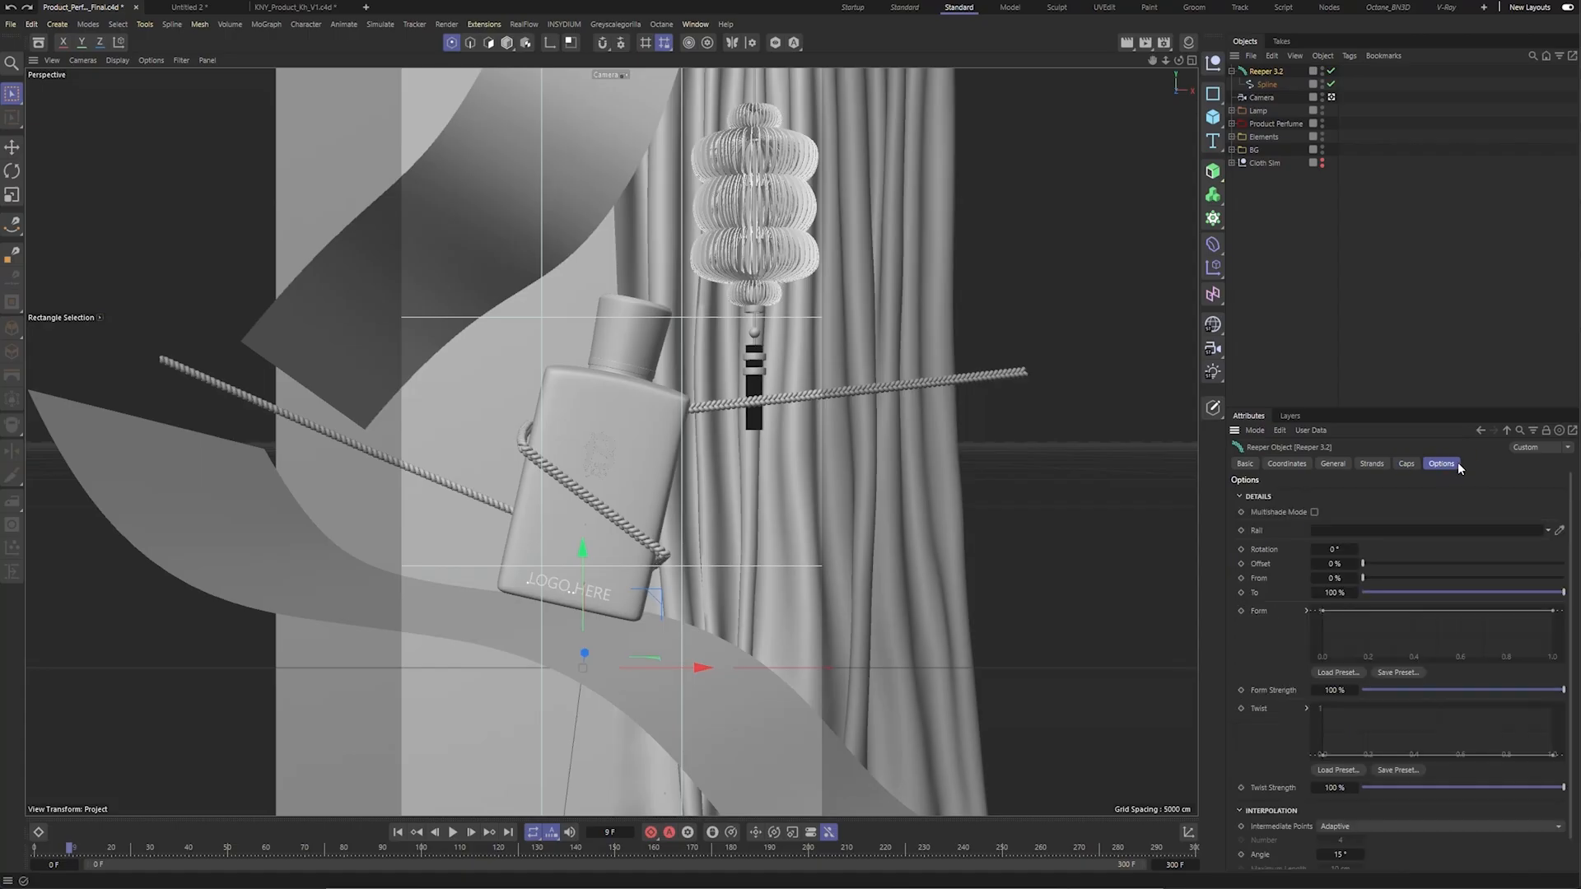
{"action": "left_click_drag", "start_coordinate": [1554, 756], "coordinate": [1544, 724]}
{"action": "key", "text": "ctrl+z"}
{"action": "mouse_move", "coordinate": [1439, 755]}
{"action": "left_mouse_down"}
{"action": "mouse_move", "coordinate": [1447, 728]}
{"action": "mouse_move", "coordinate": [1456, 741]}
{"action": "left_mouse_up"}
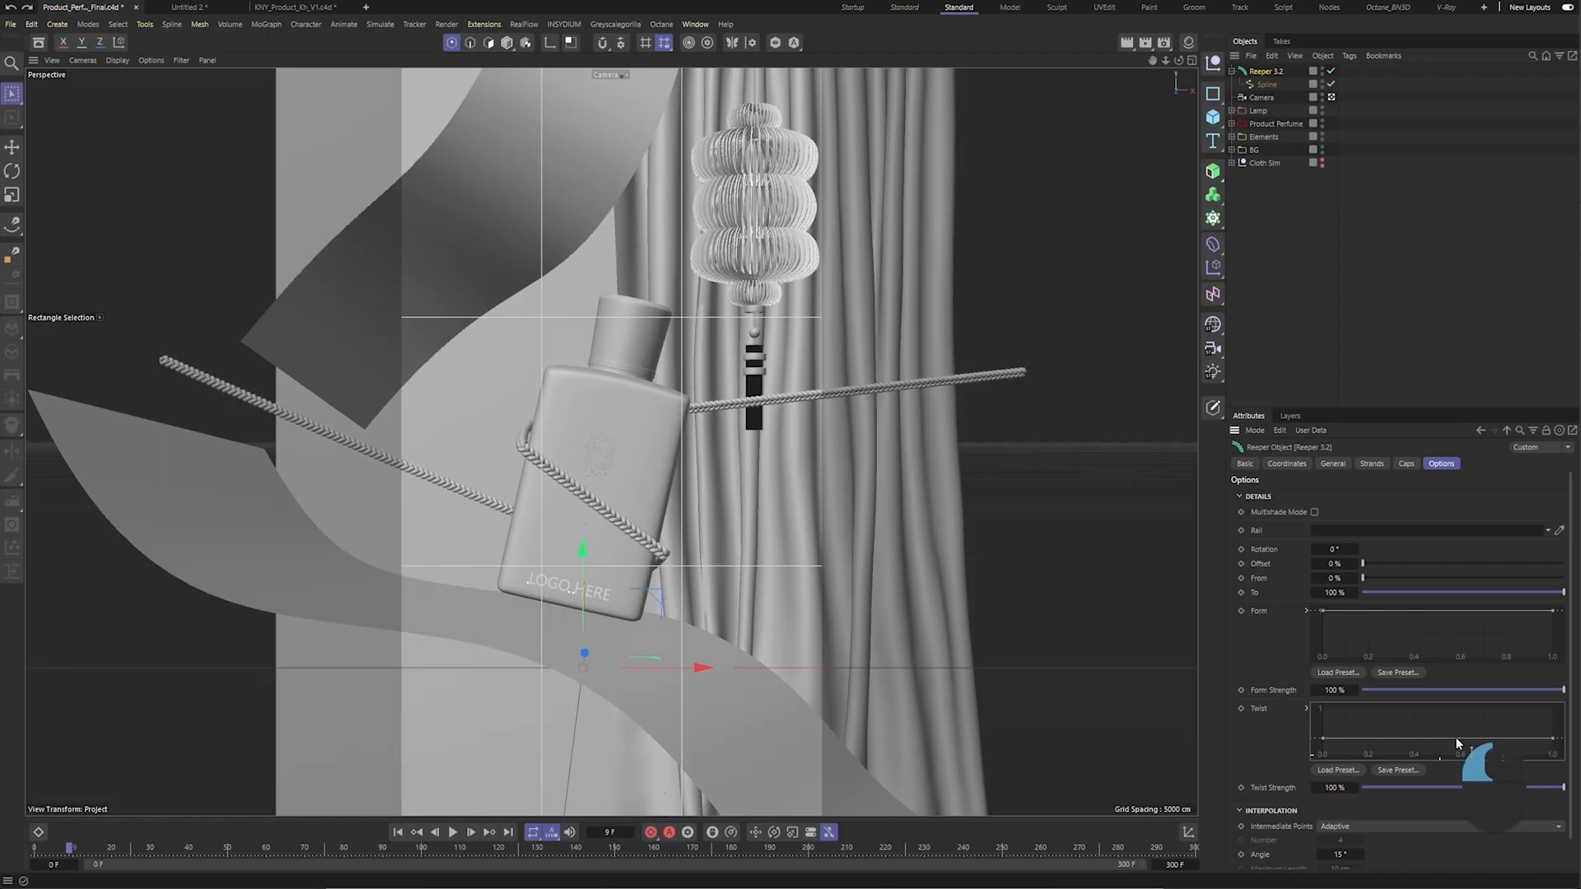
{"action": "key", "text": "ctrl+s"}
Move the Reeper 3.2 object into the Elements group, collapse the group and activate the Move tool.
{"action": "left_click", "coordinate": [1355, 218]}
{"action": "left_click", "coordinate": [1231, 71]}
{"action": "left_click", "coordinate": [1232, 123]}
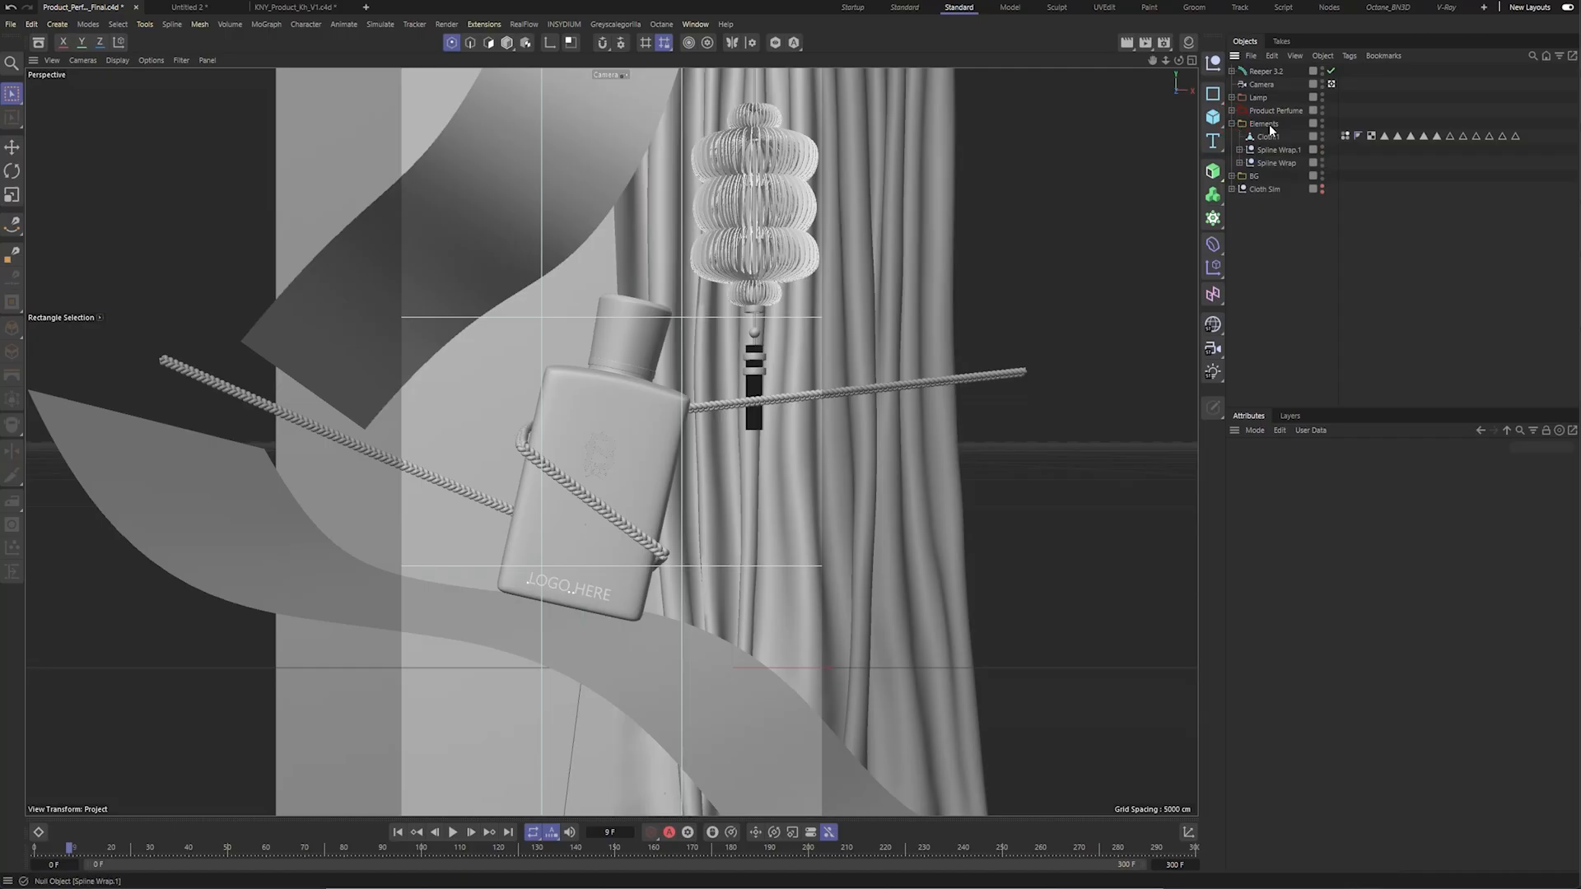
{"action": "left_click_drag", "start_coordinate": [1265, 72], "coordinate": [1277, 138]}
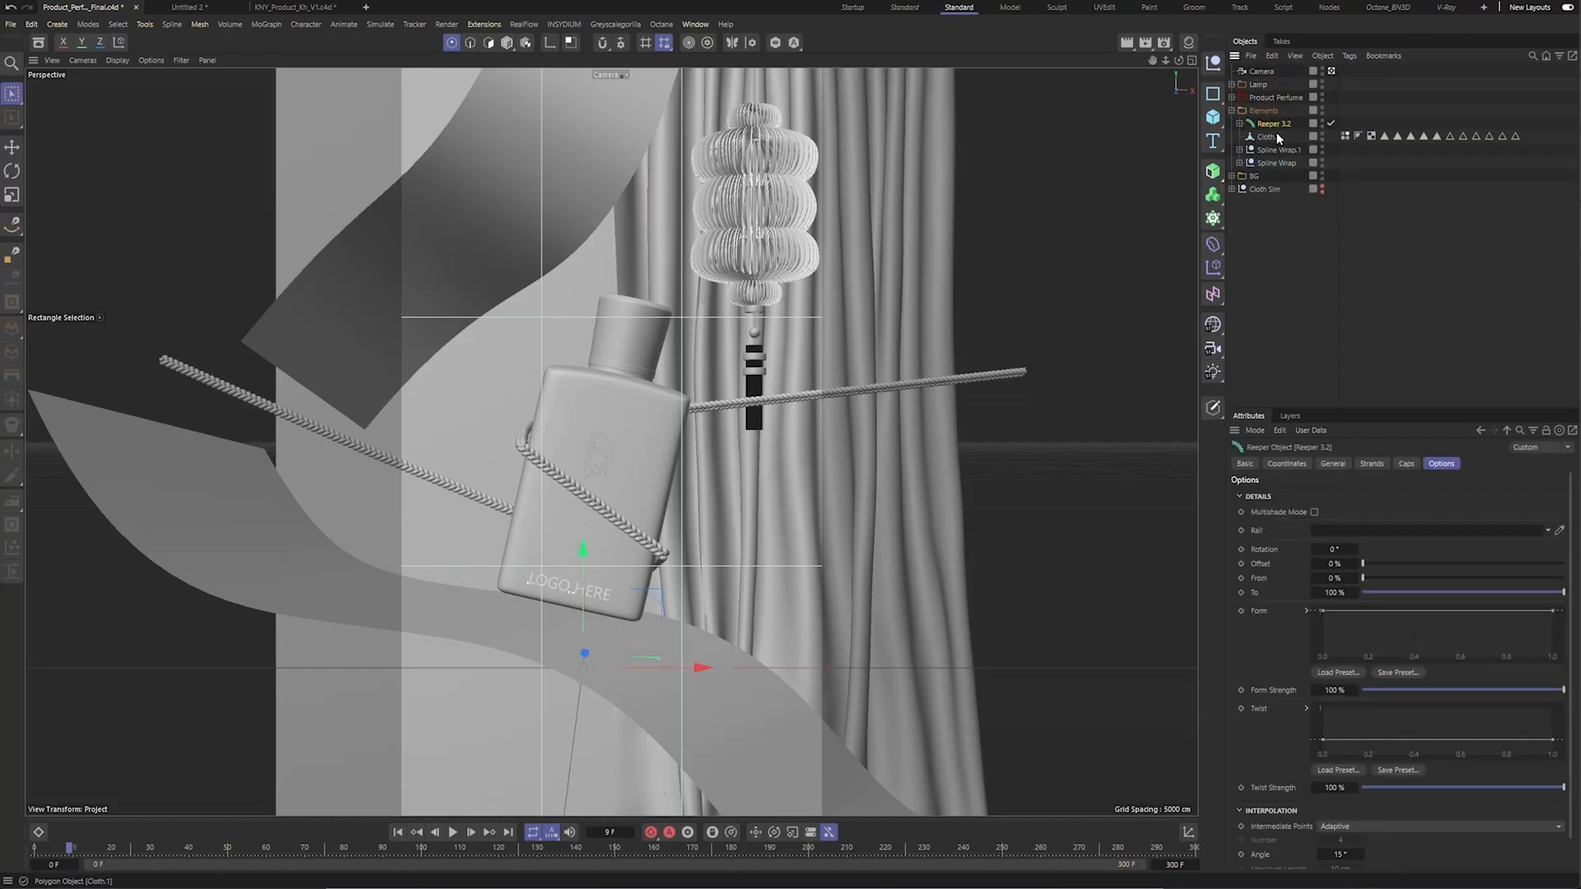
{"action": "left_click", "coordinate": [1231, 110]}
{"action": "left_click", "coordinate": [1274, 155]}
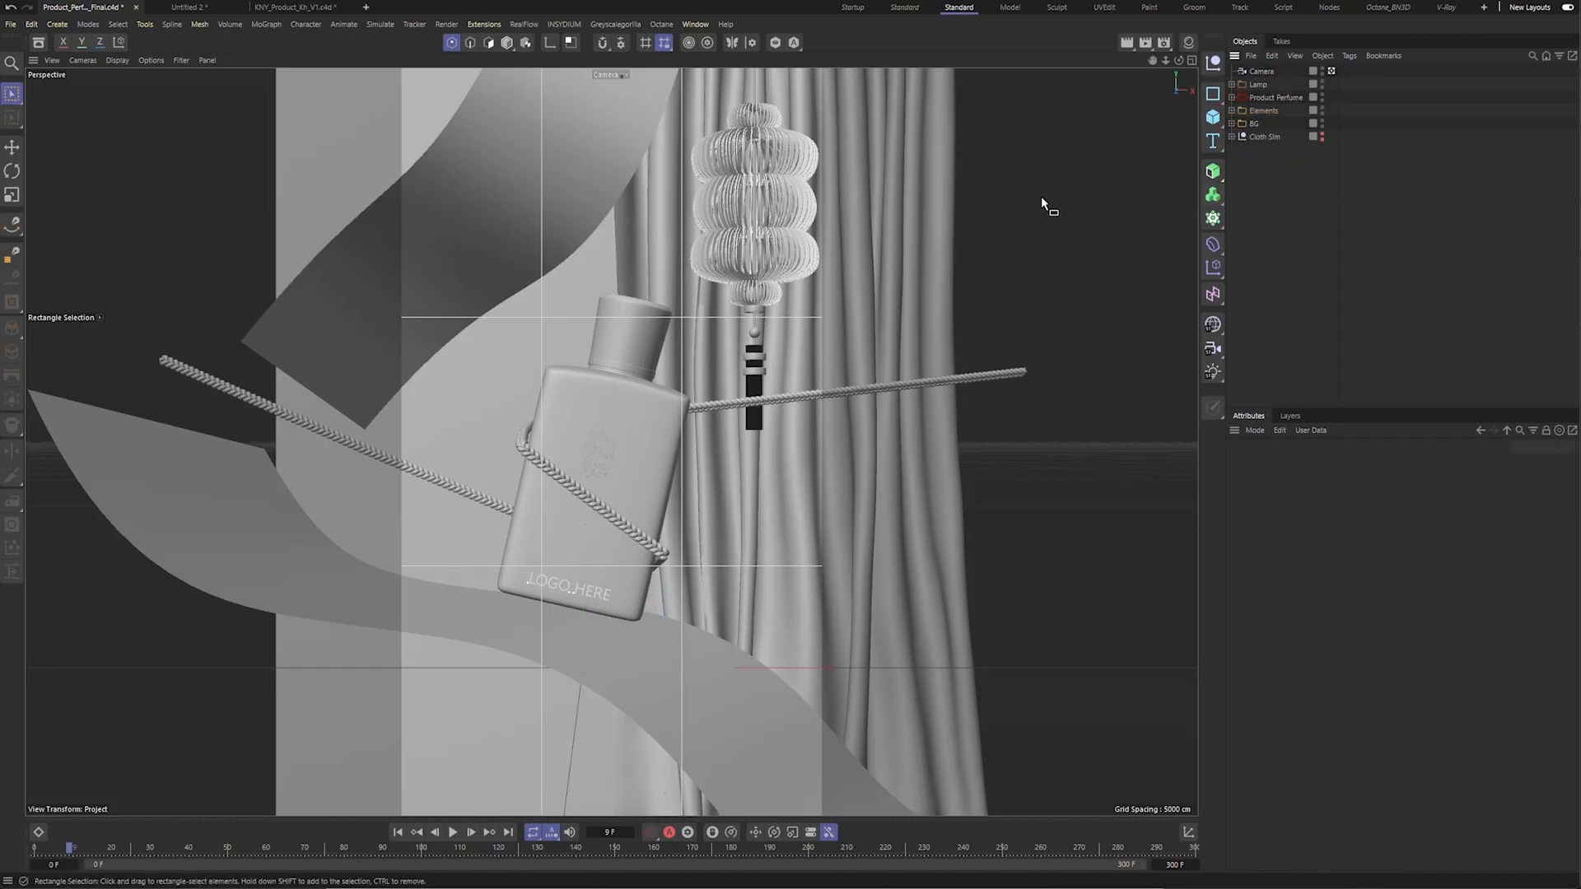
{"action": "key", "text": "e"}
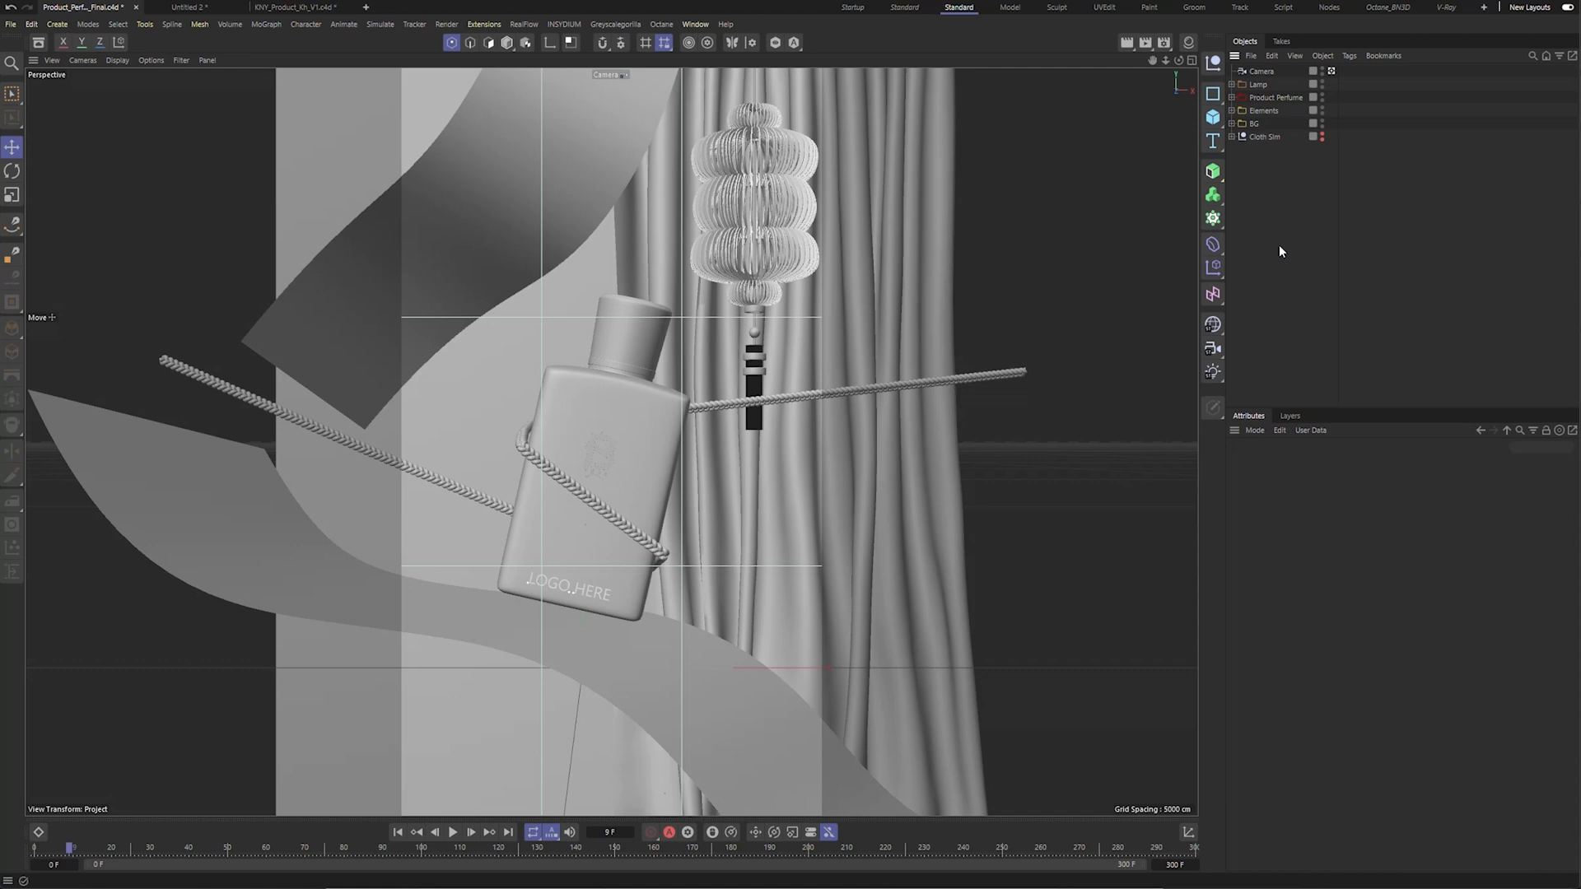